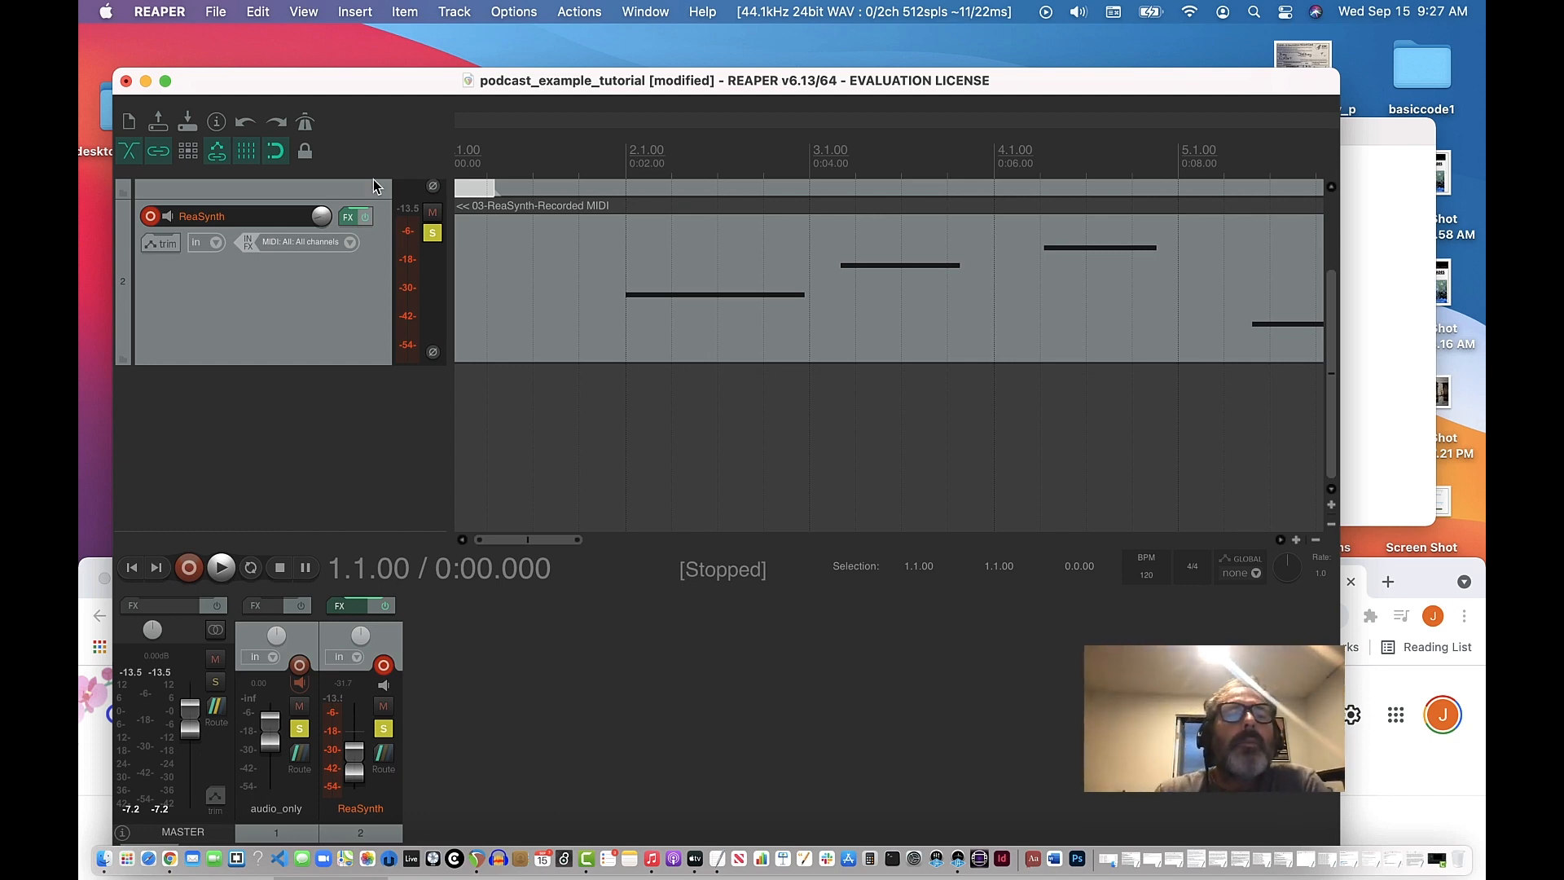
Insert a new empty track at the end of the track list.
left_click(364, 11)
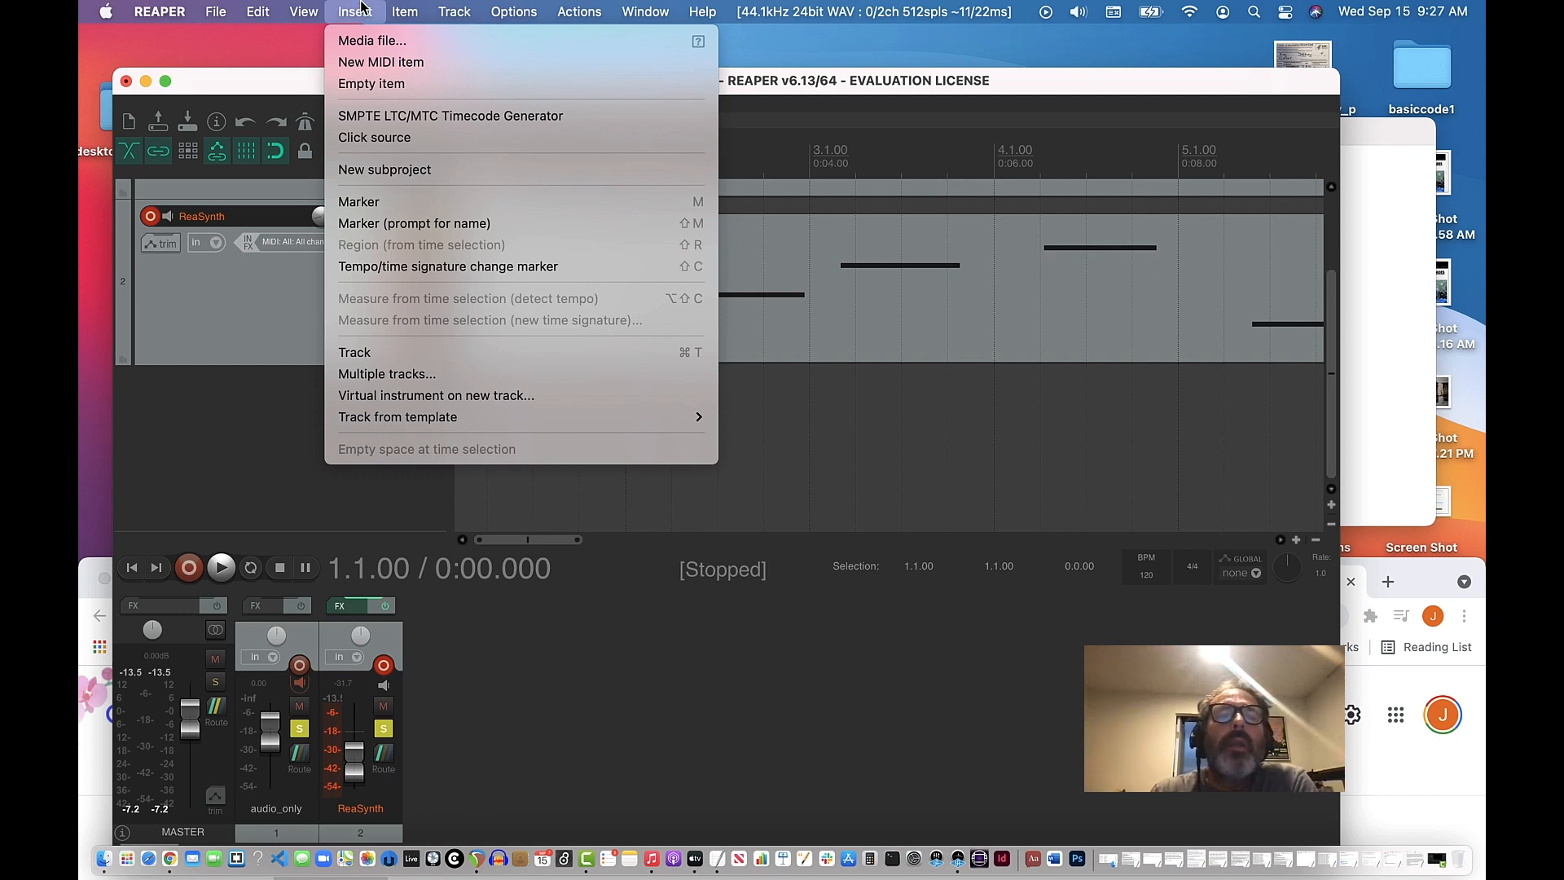
left_click(364, 11)
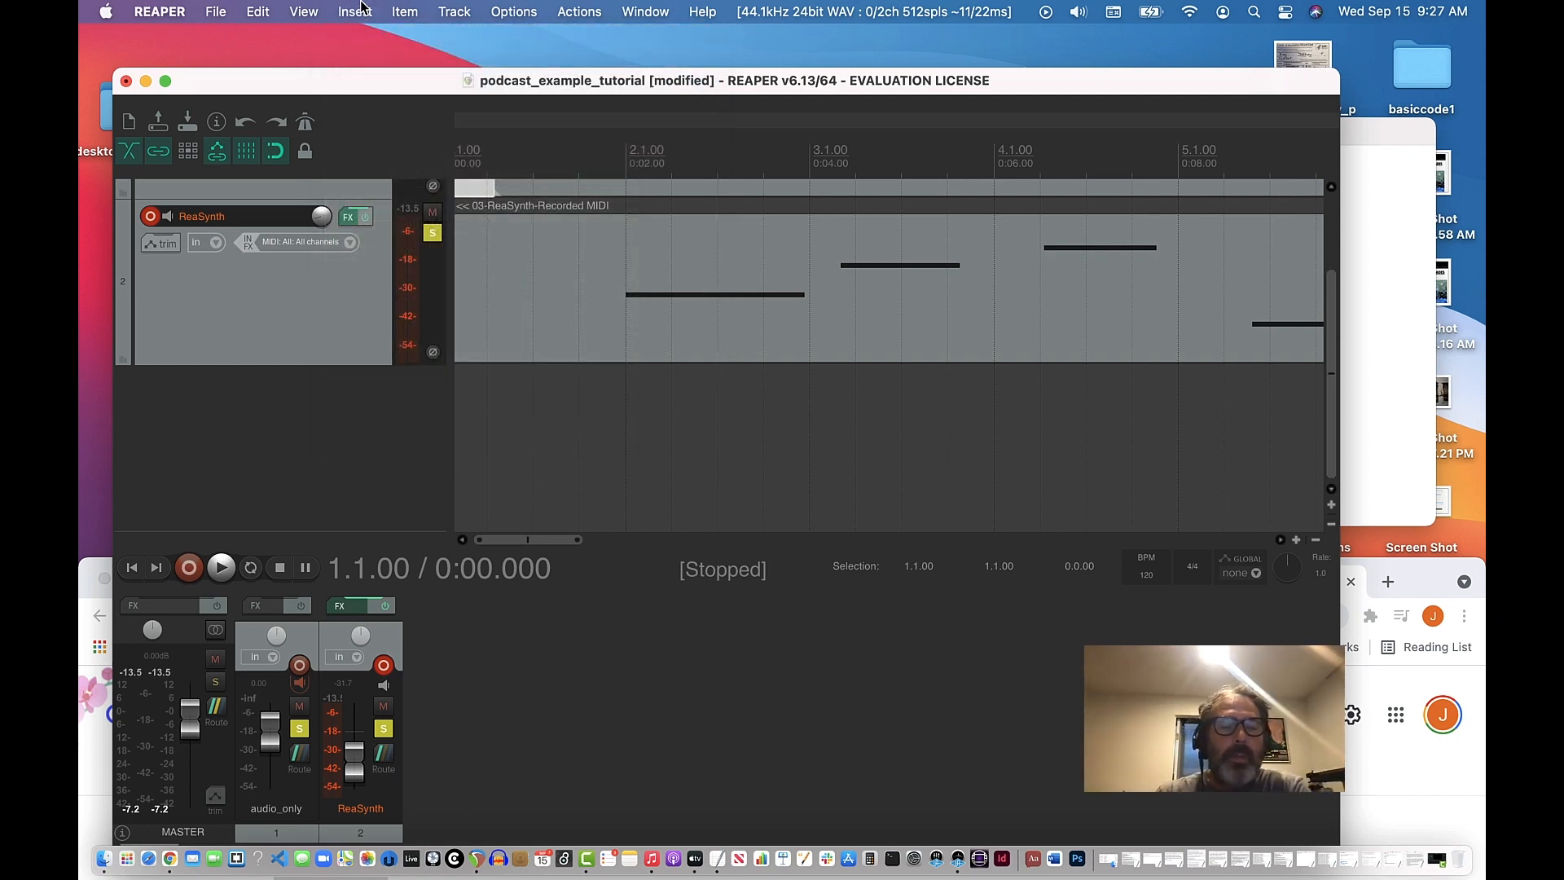
left_click(448, 11)
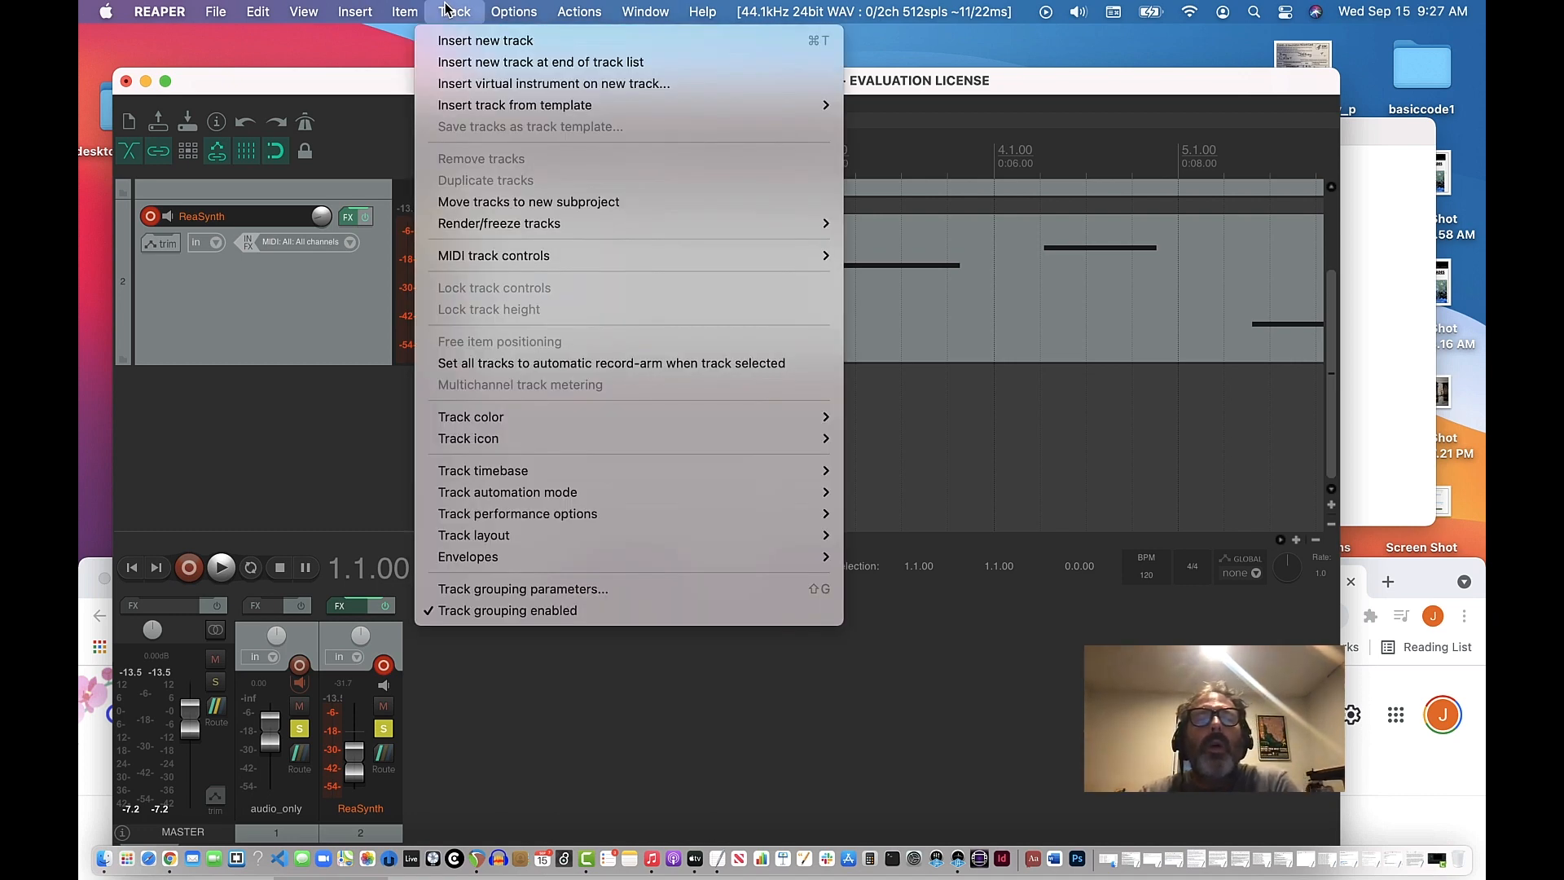
left_click(468, 63)
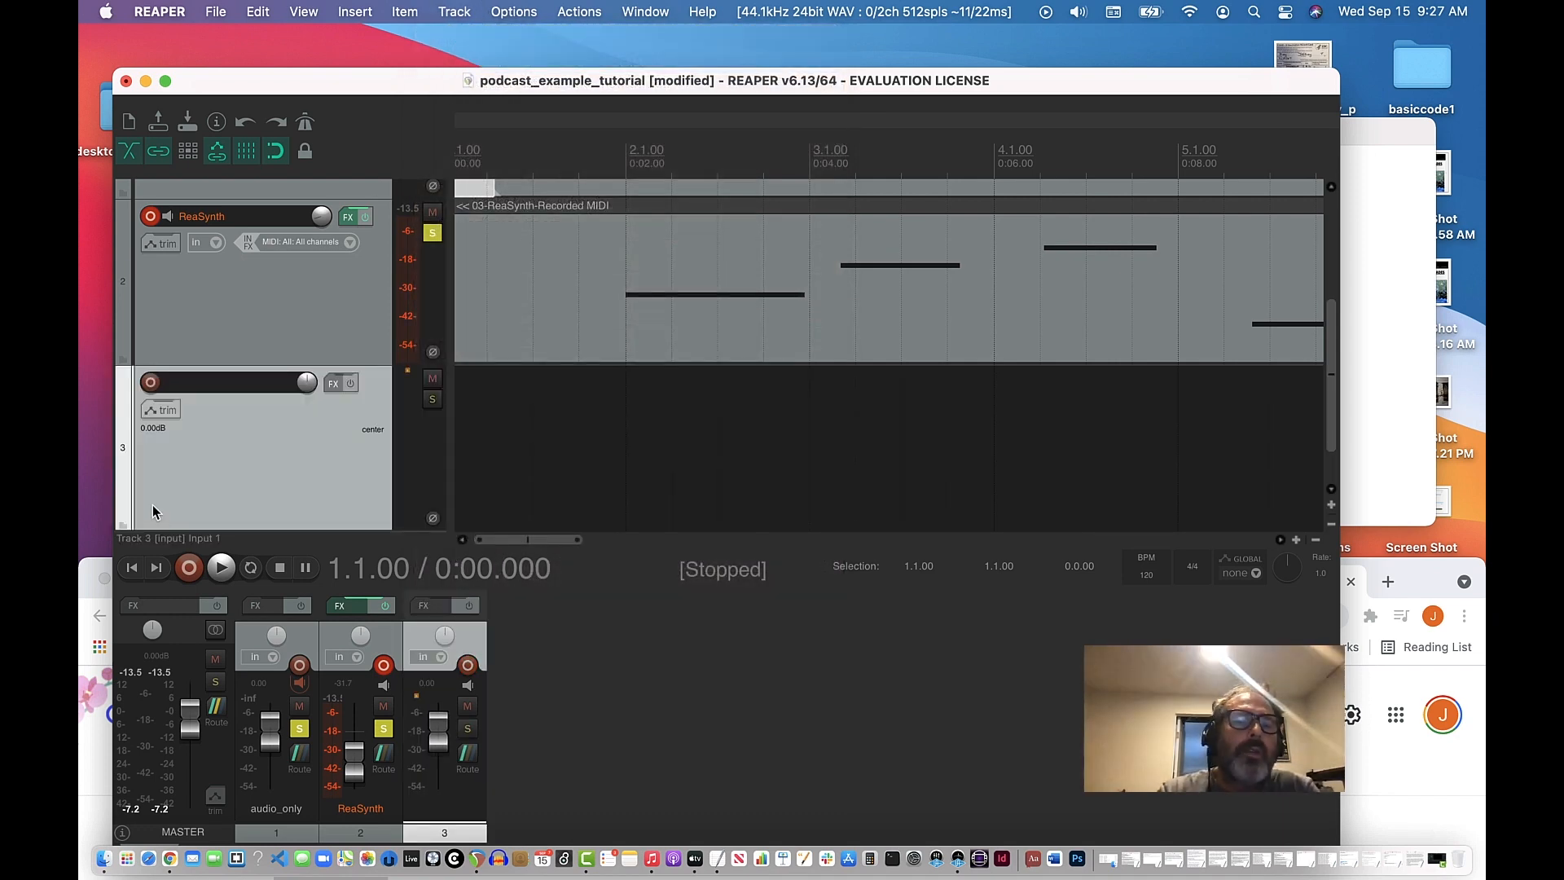
left_click(450, 12)
left_click(309, 245)
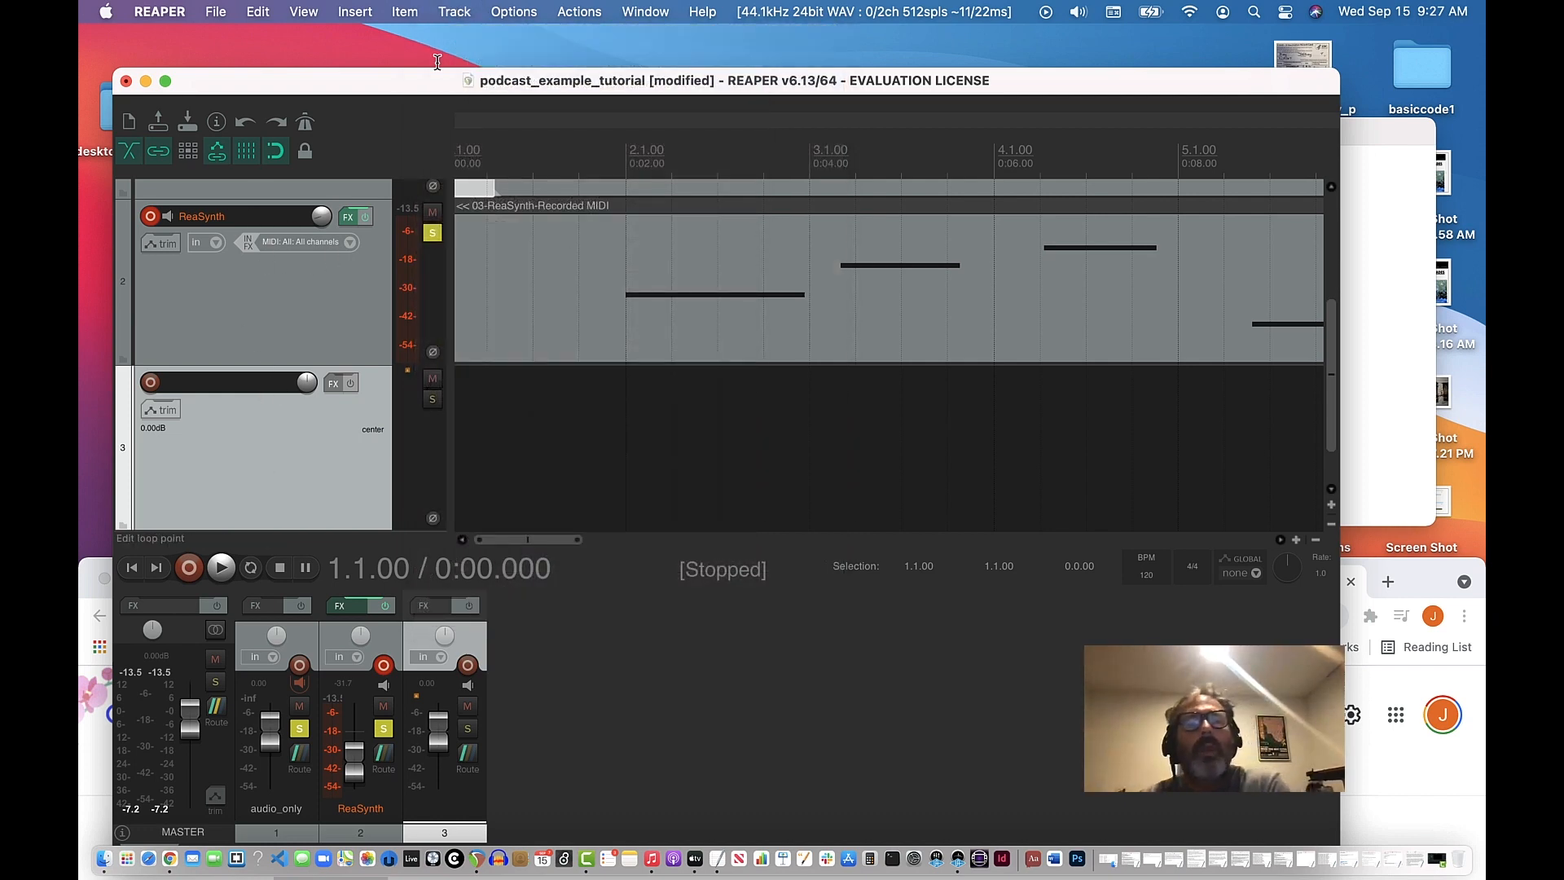
left_click_drag(412, 78, 391, 62)
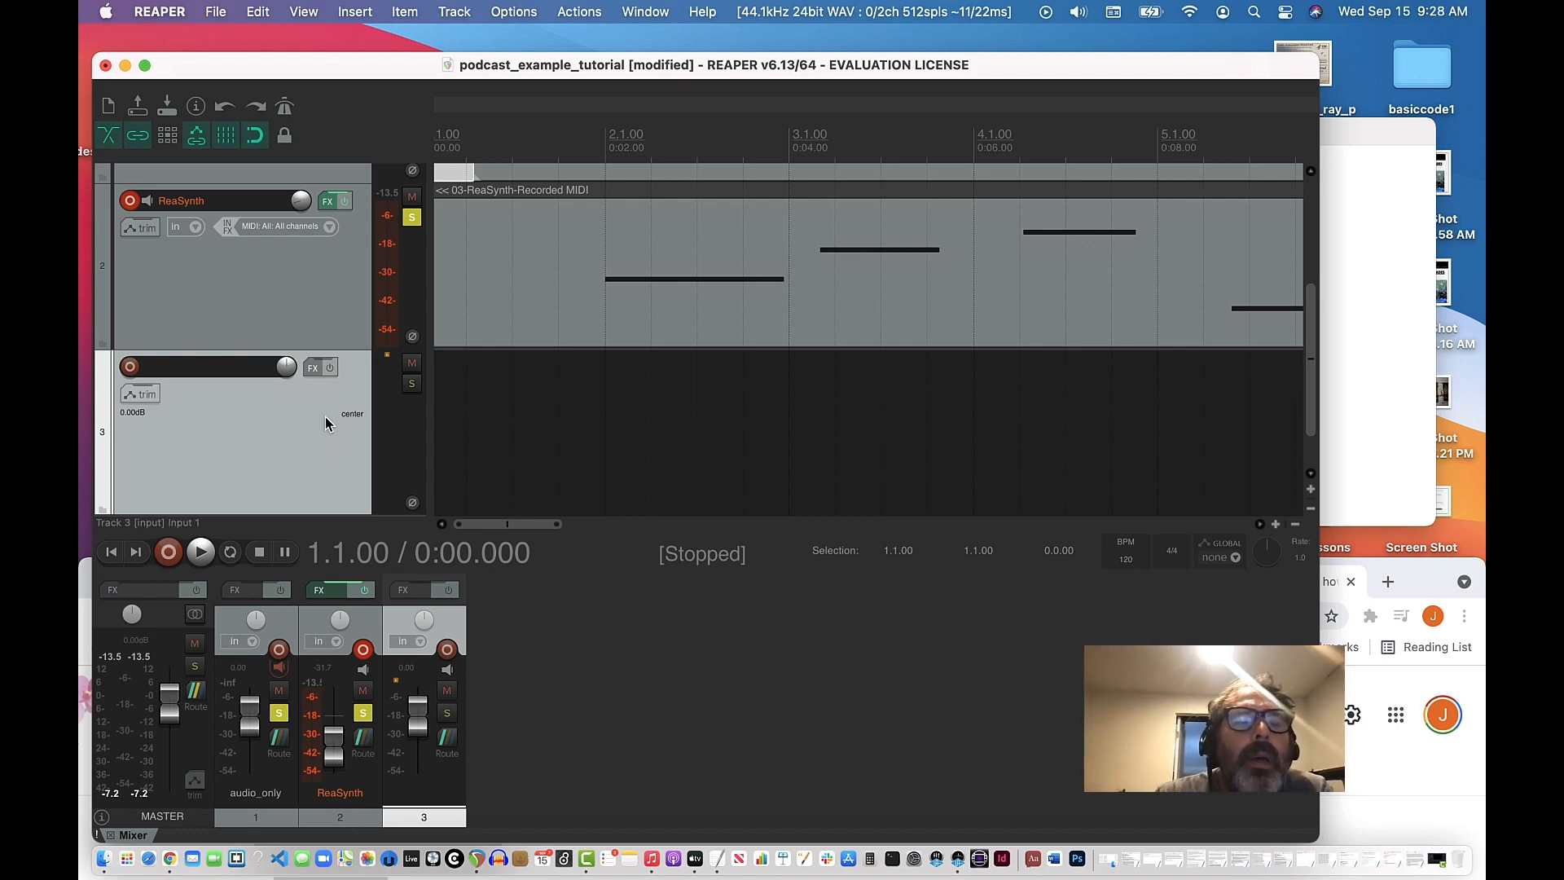
Insert the VSTi ReaSynth (Cockos) virtual instrument on a new track and close its FX window.
left_click(367, 15)
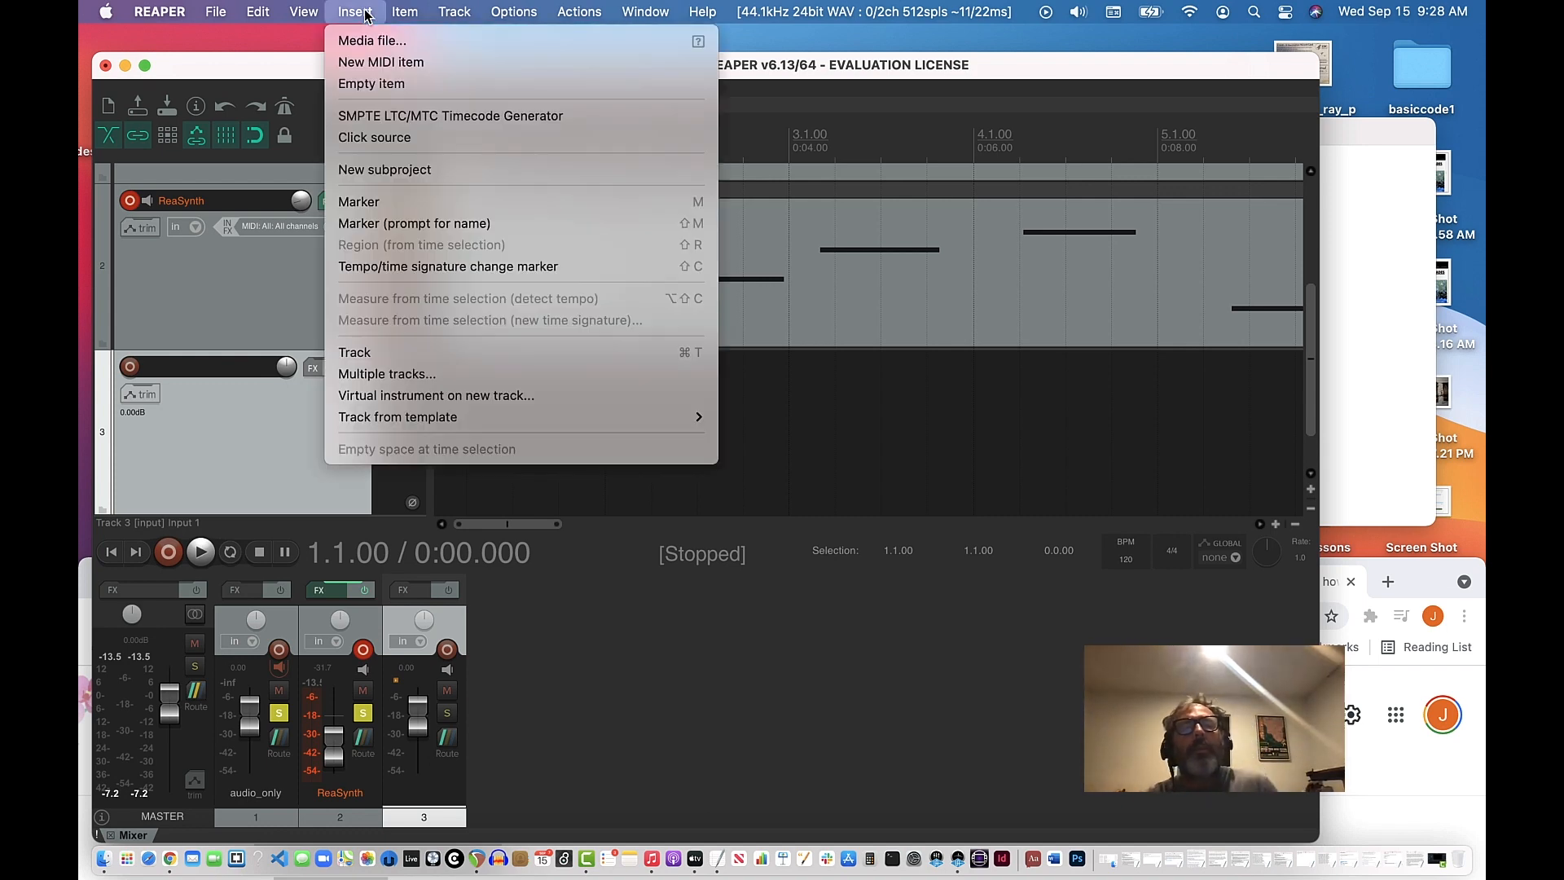
mouse_move(447, 11)
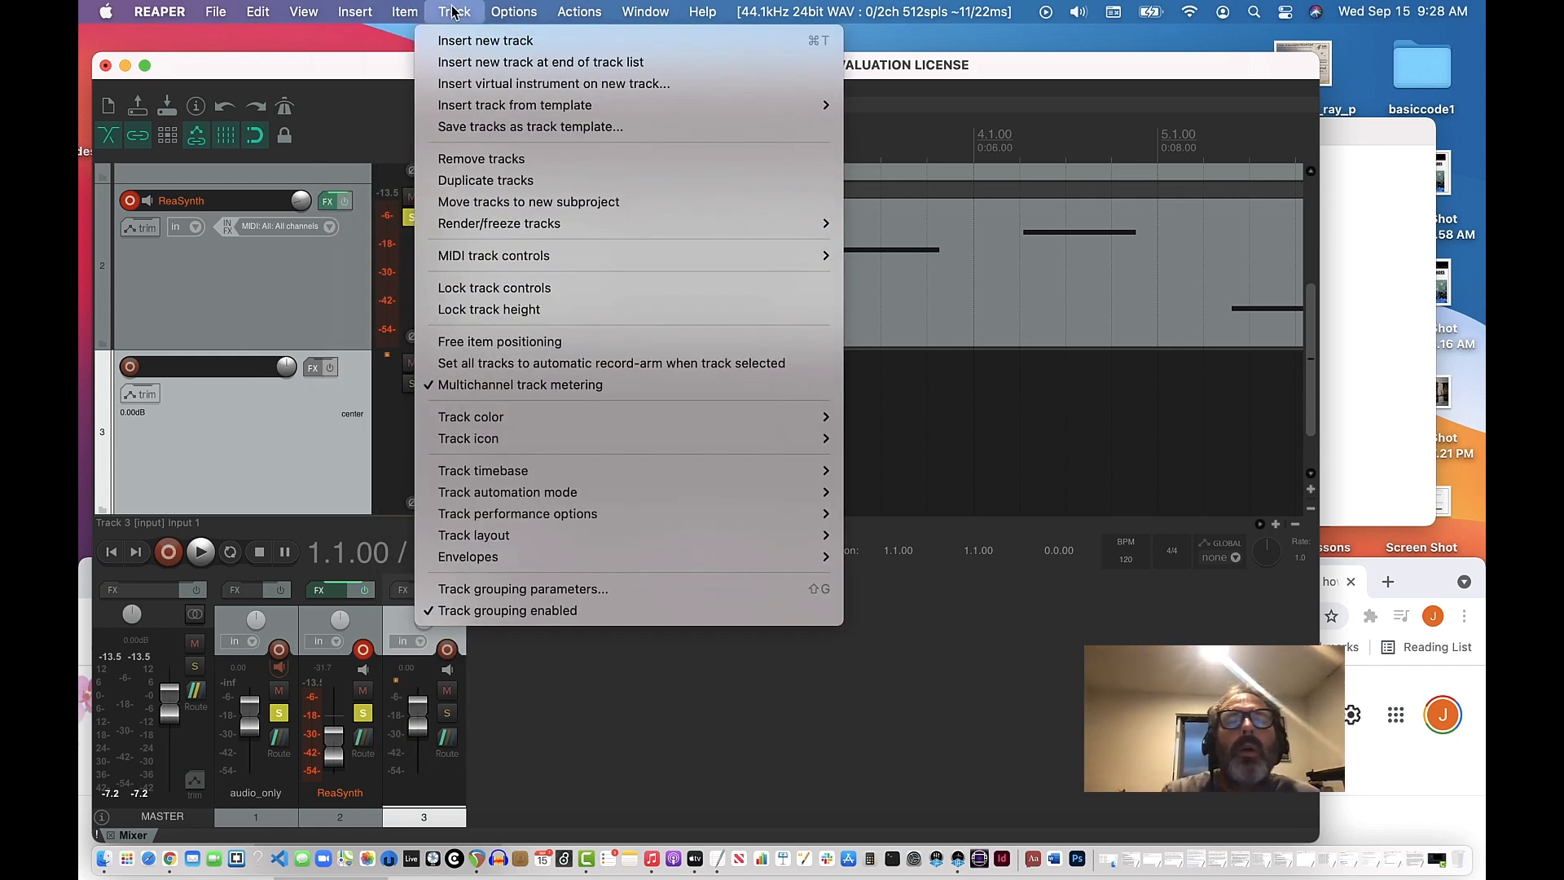
left_click(491, 84)
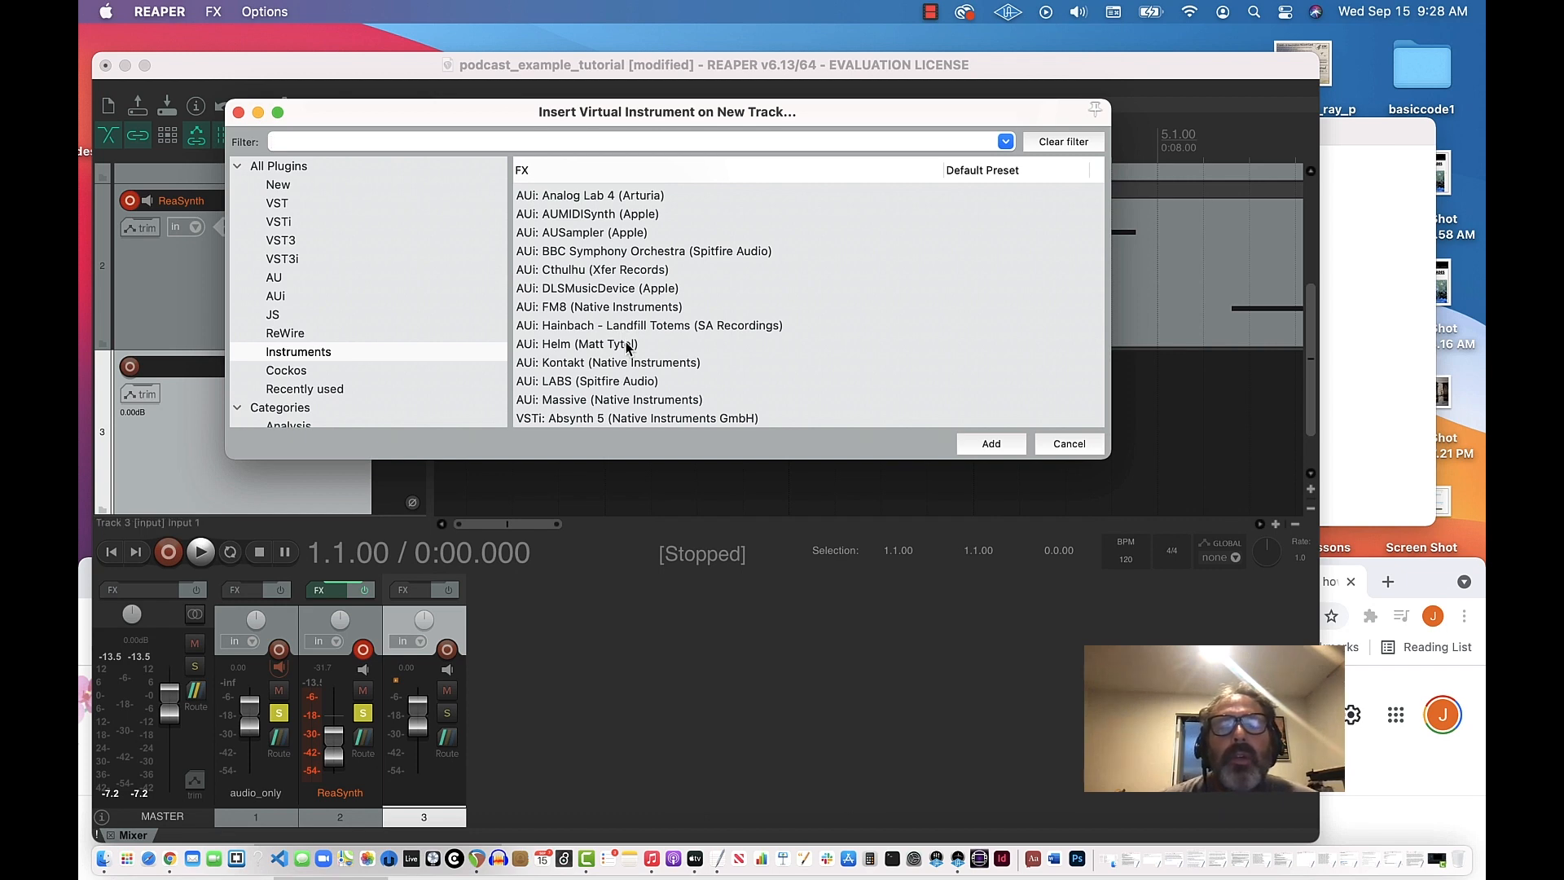
scroll(626, 338, "down", 5)
scroll(627, 347, "down", 3)
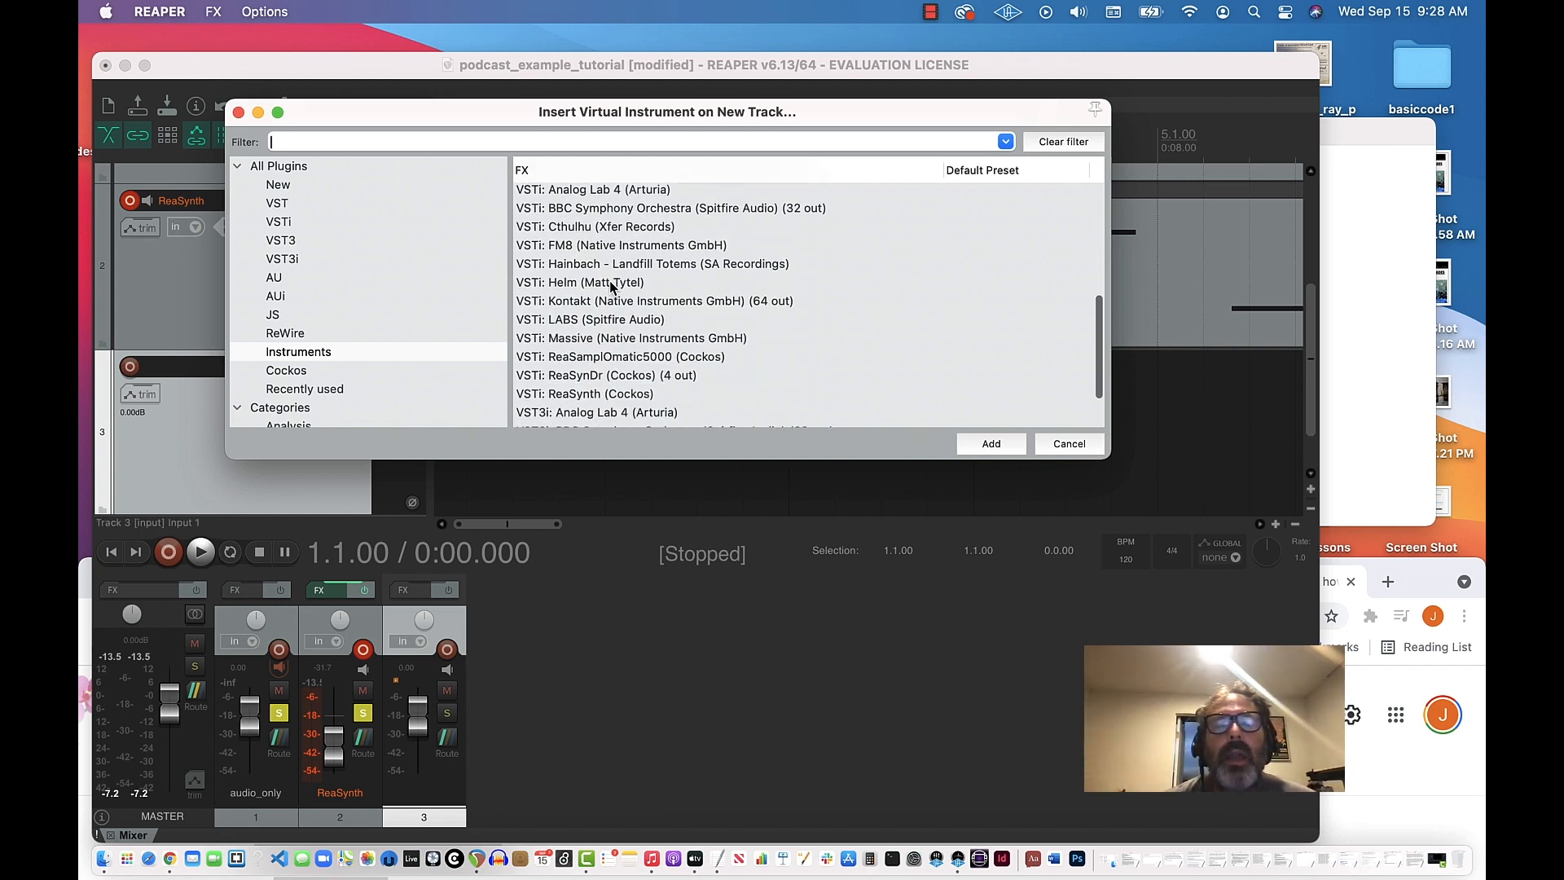
scroll(621, 330, "down", 3)
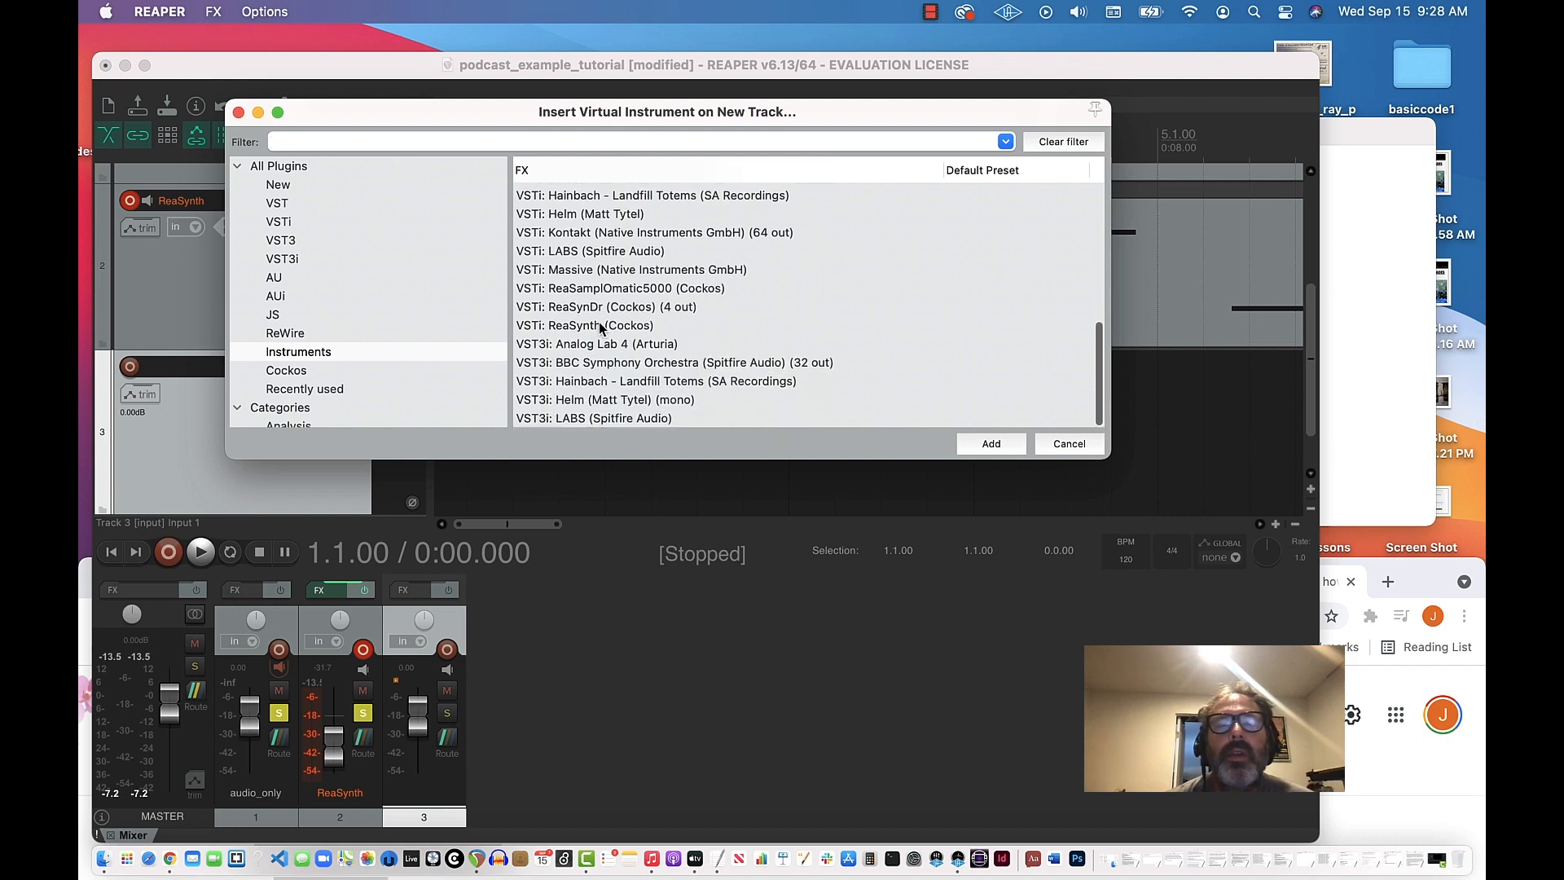
left_click(600, 325)
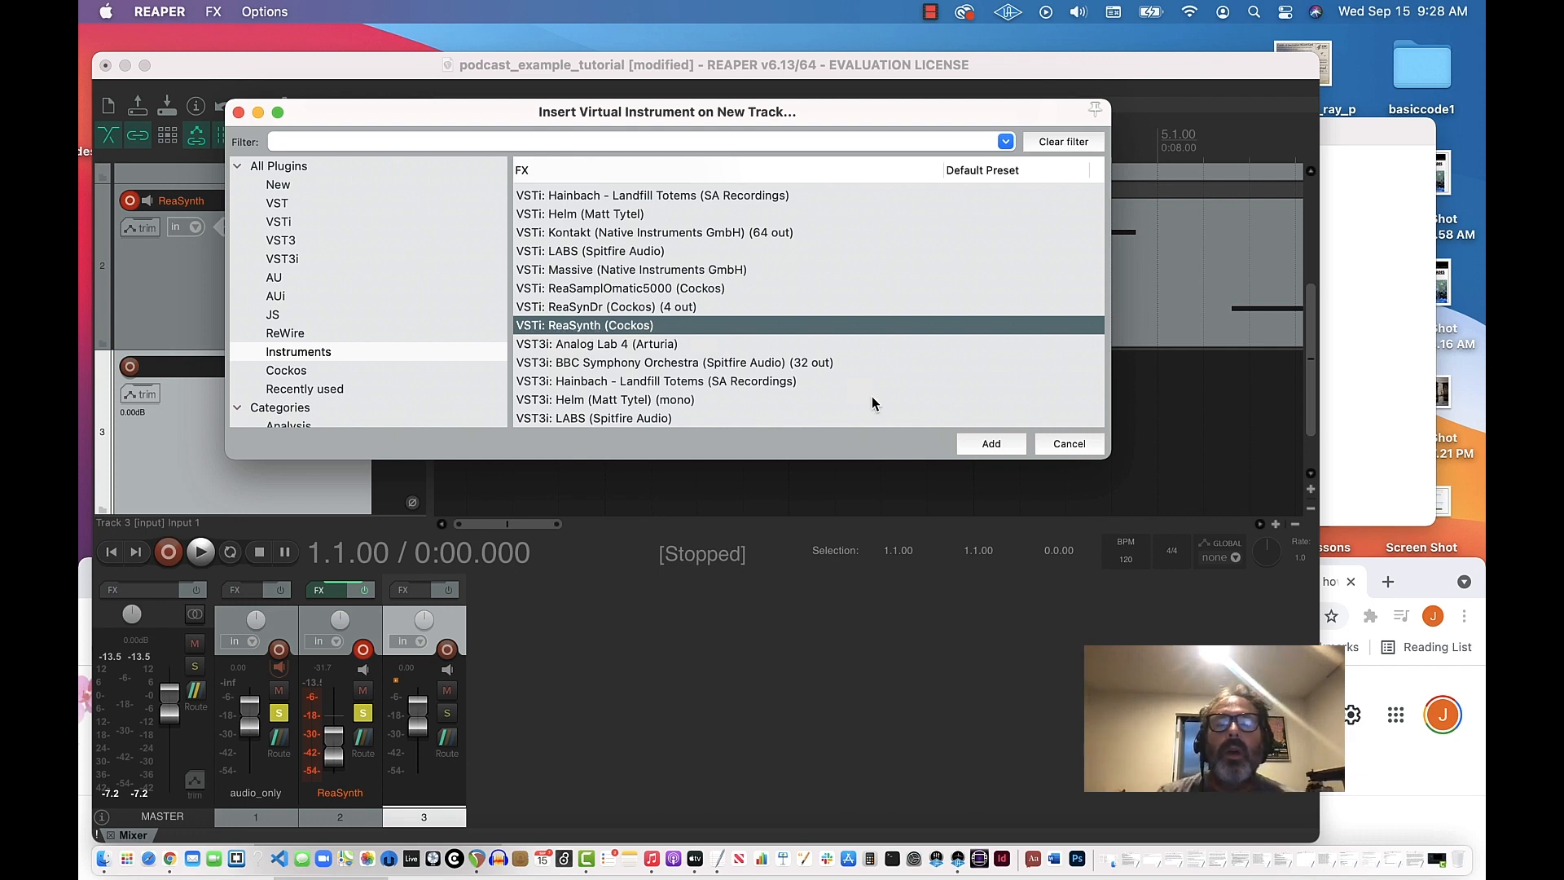
left_click(992, 443)
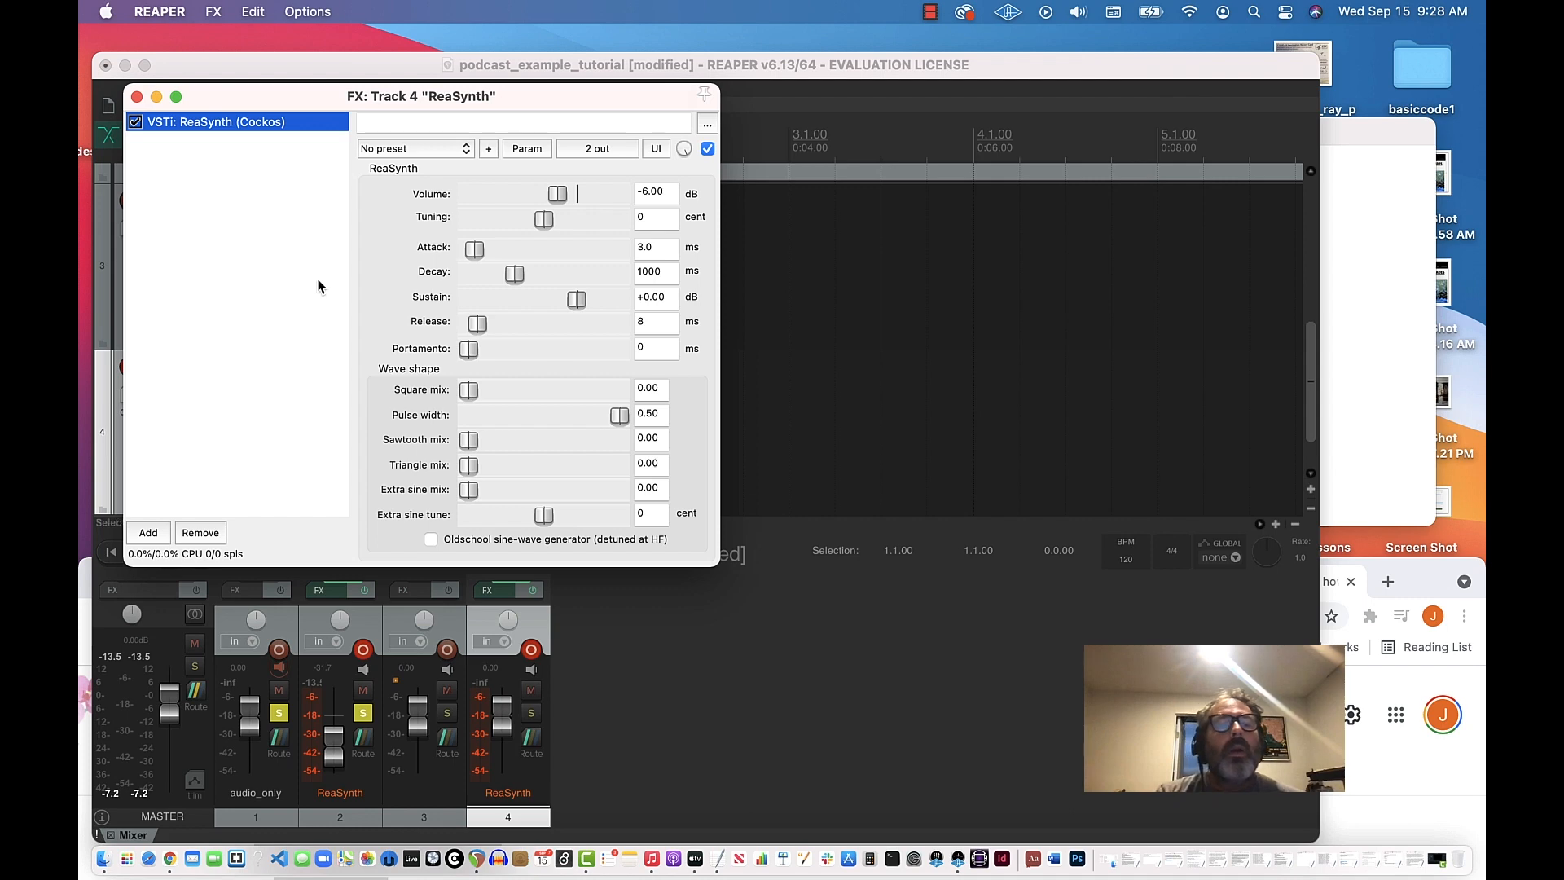
left_click(152, 536)
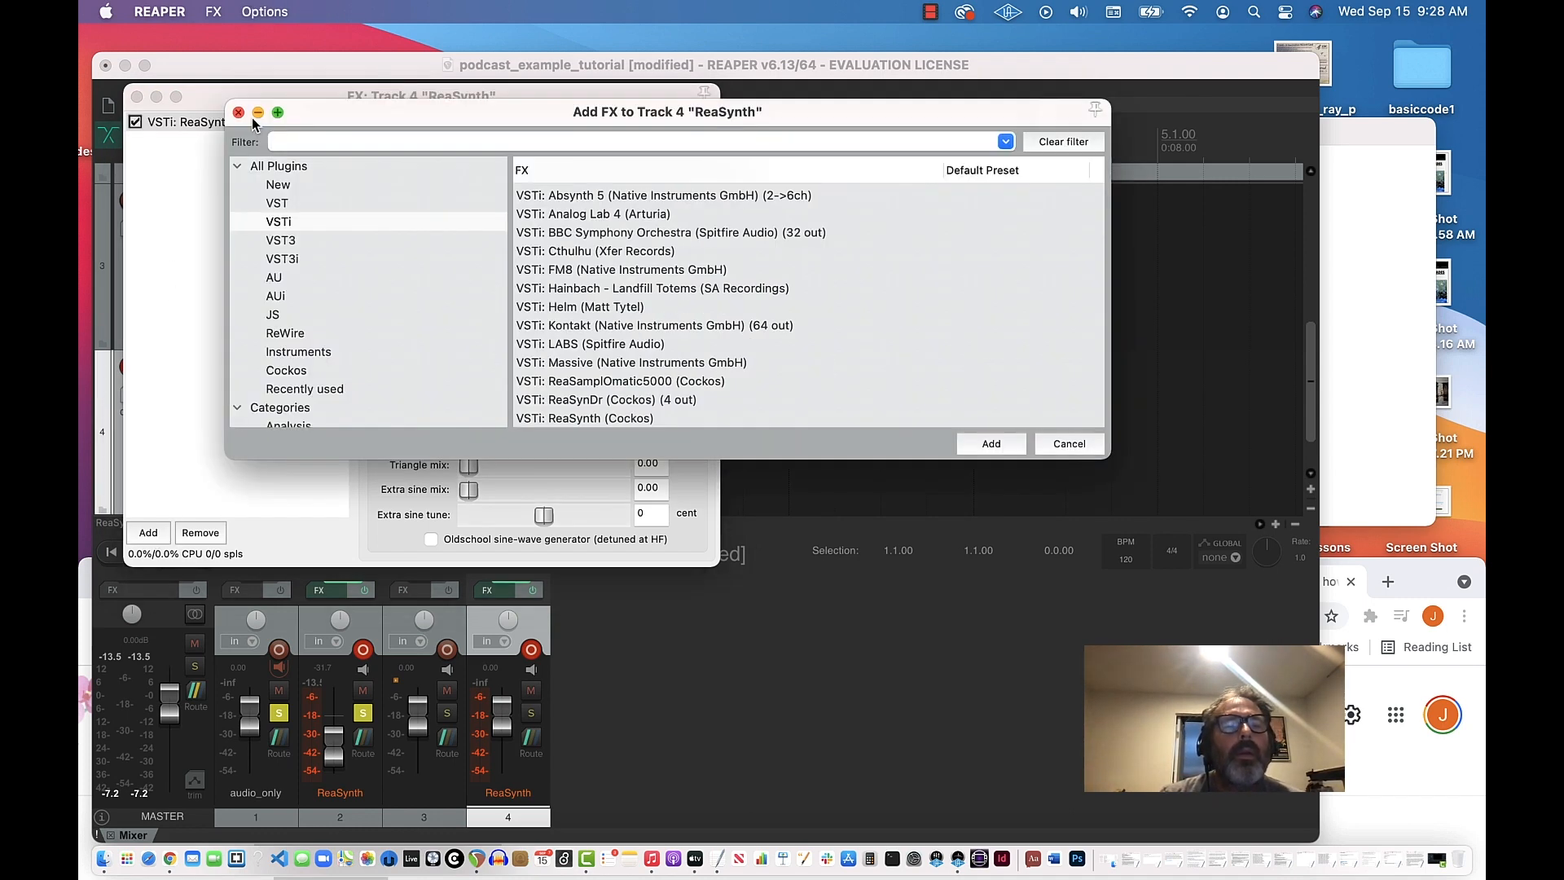
left_click(238, 112)
left_click(136, 98)
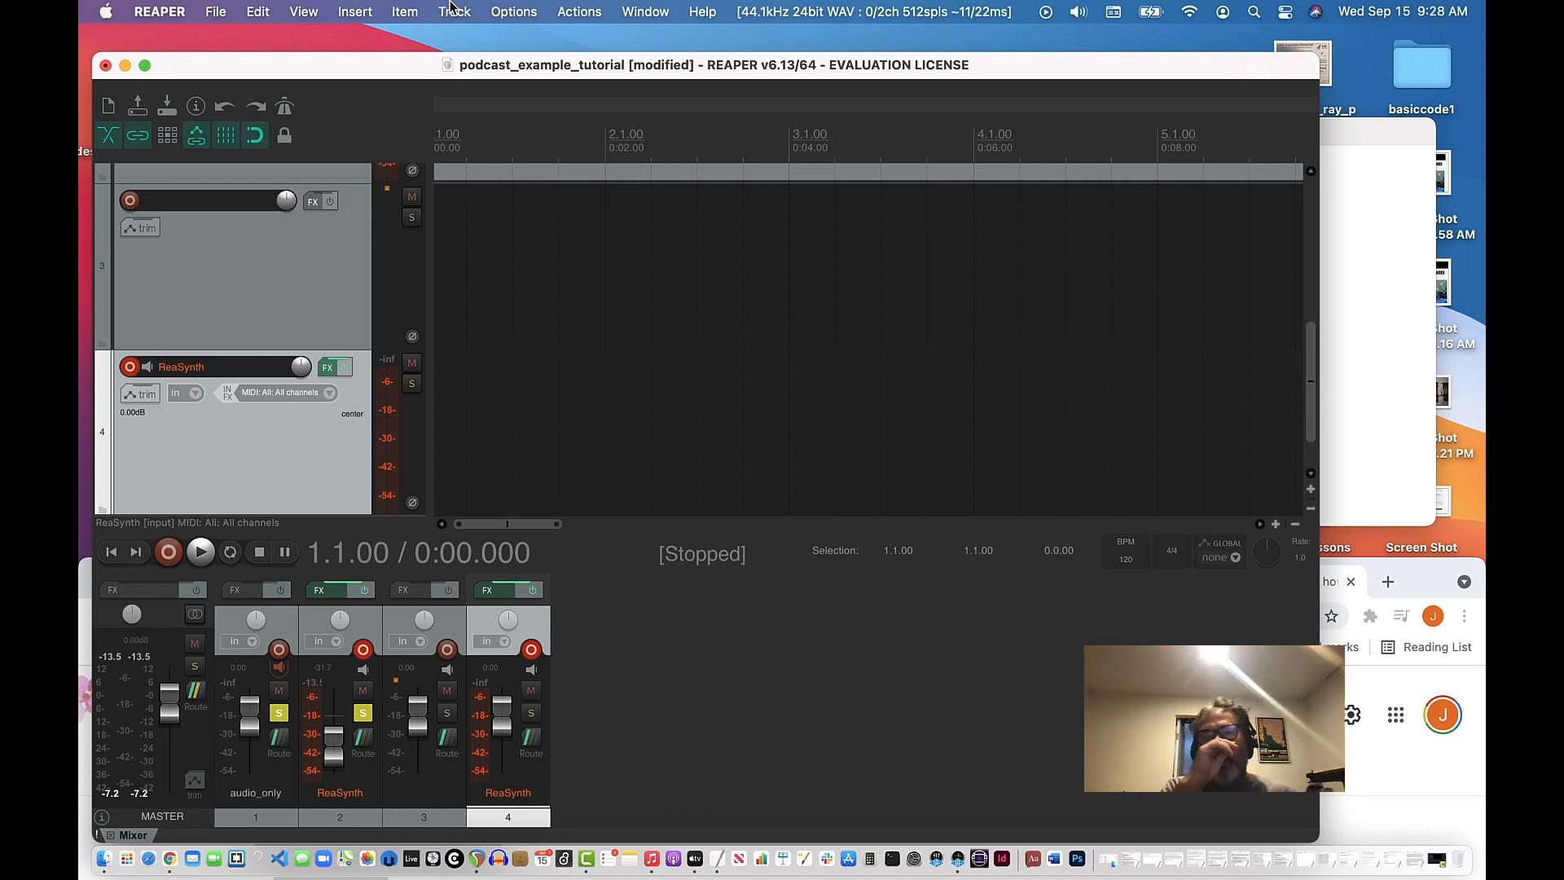
Show the Virtual MIDI keyboard and move it clear of the new ReaSynth track's controls.
left_click(315, 20)
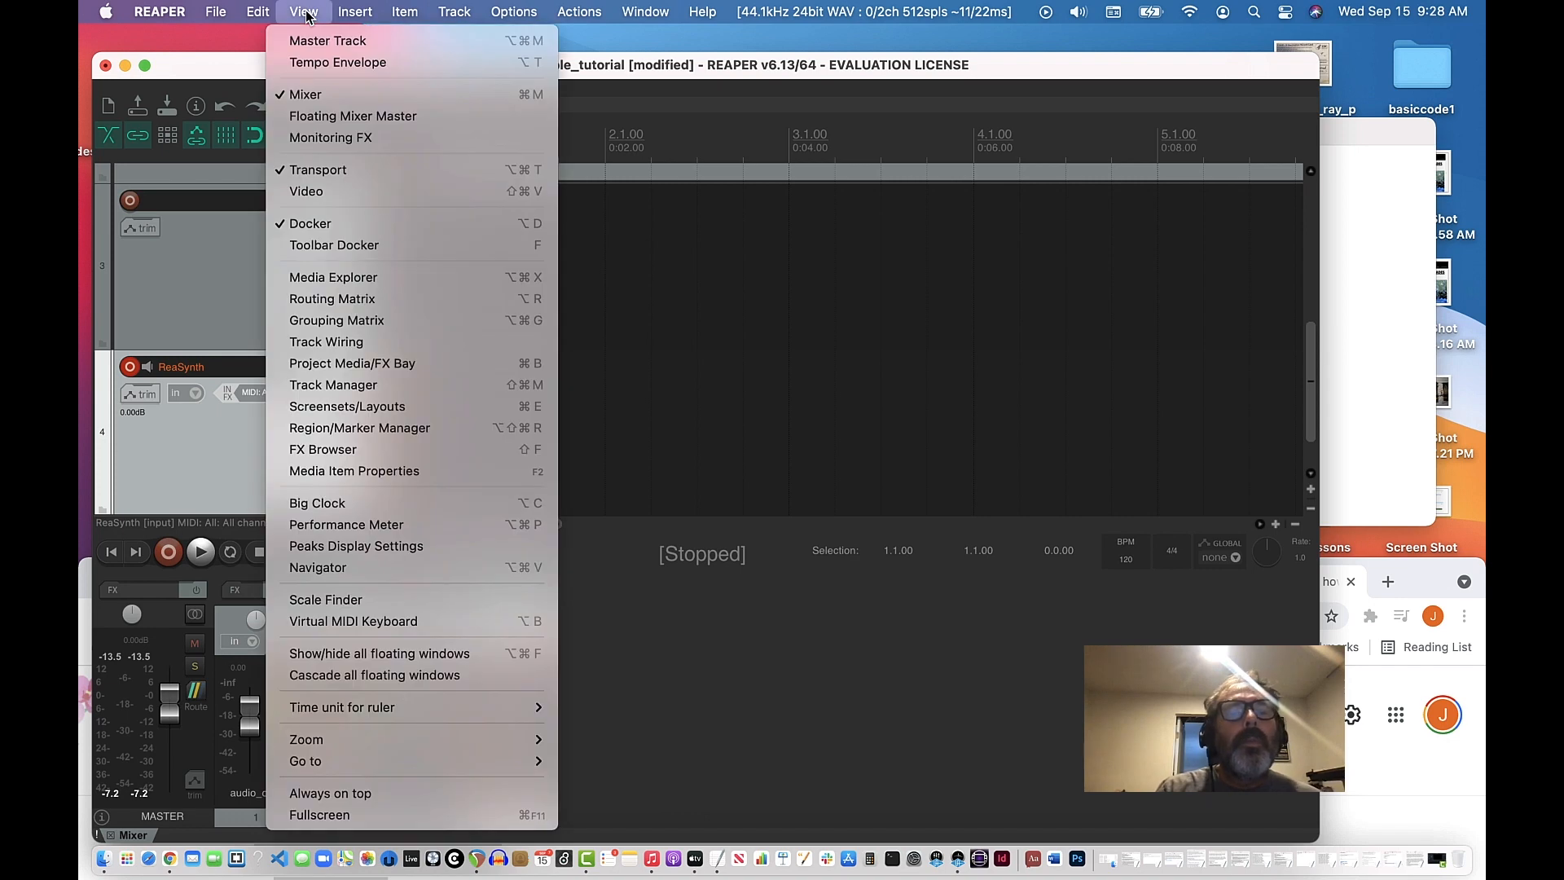
left_click(381, 621)
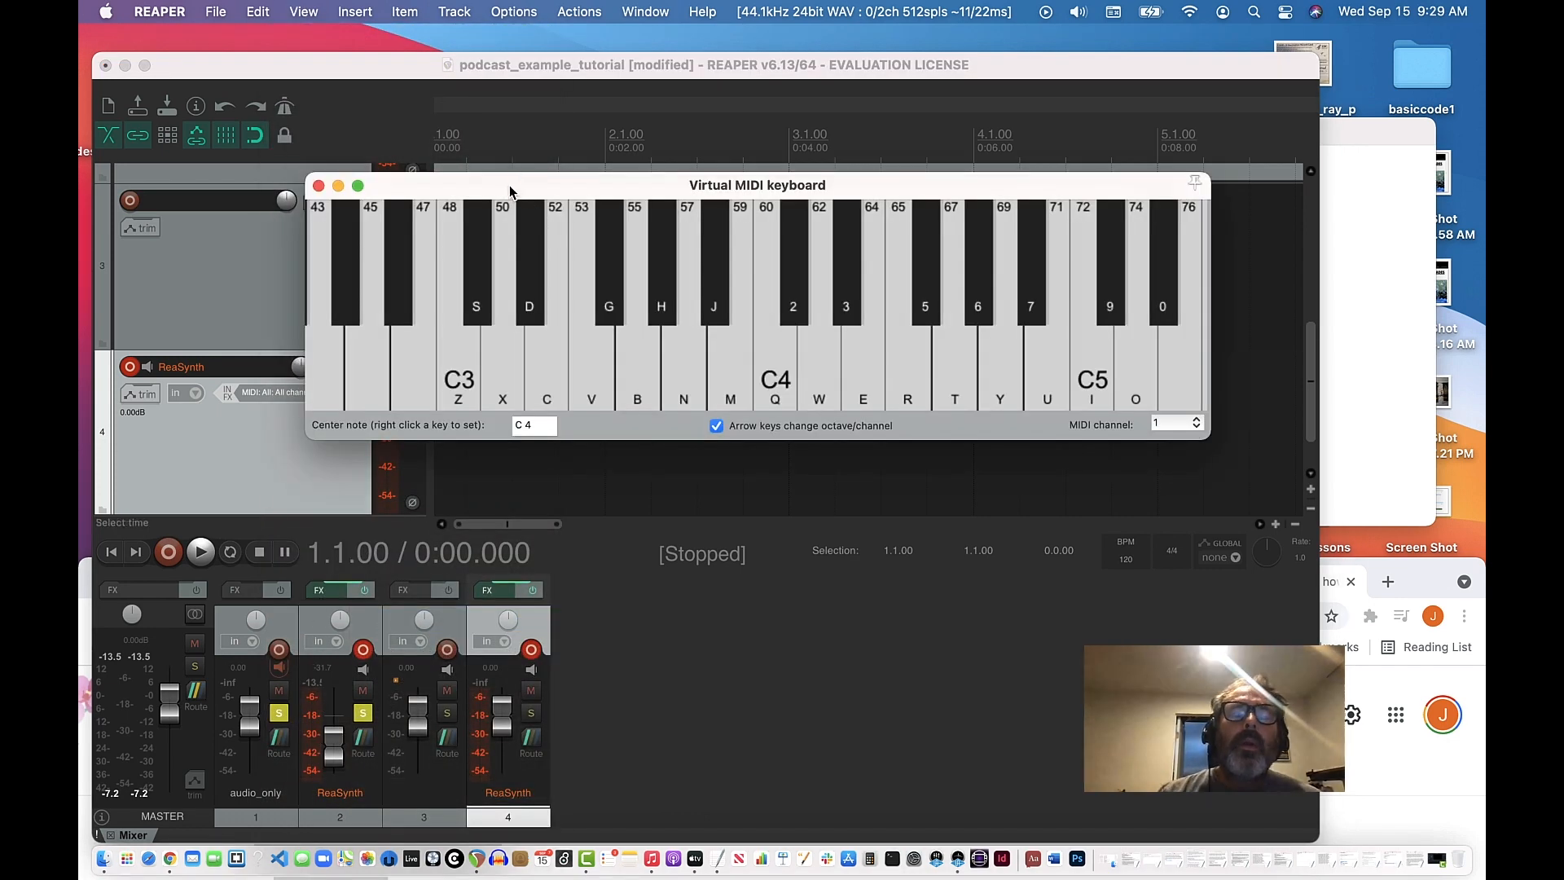
left_click_drag(513, 191, 706, 264)
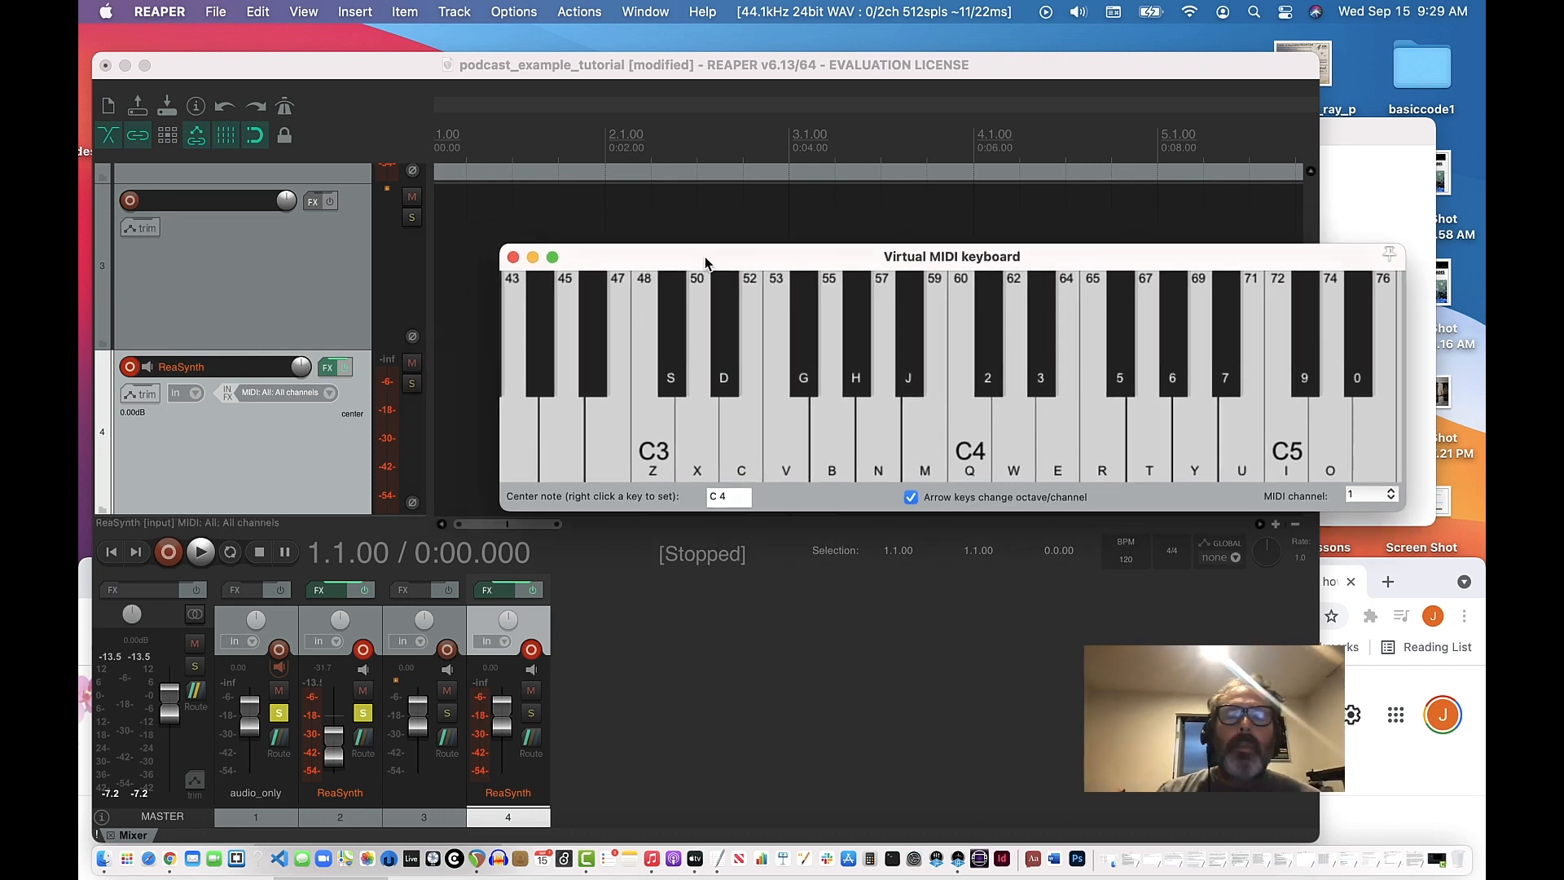
Audition the new ReaSynth track by playing single C3 and E3 notes on the virtual keyboard, raising the system volume.
left_click(656, 453)
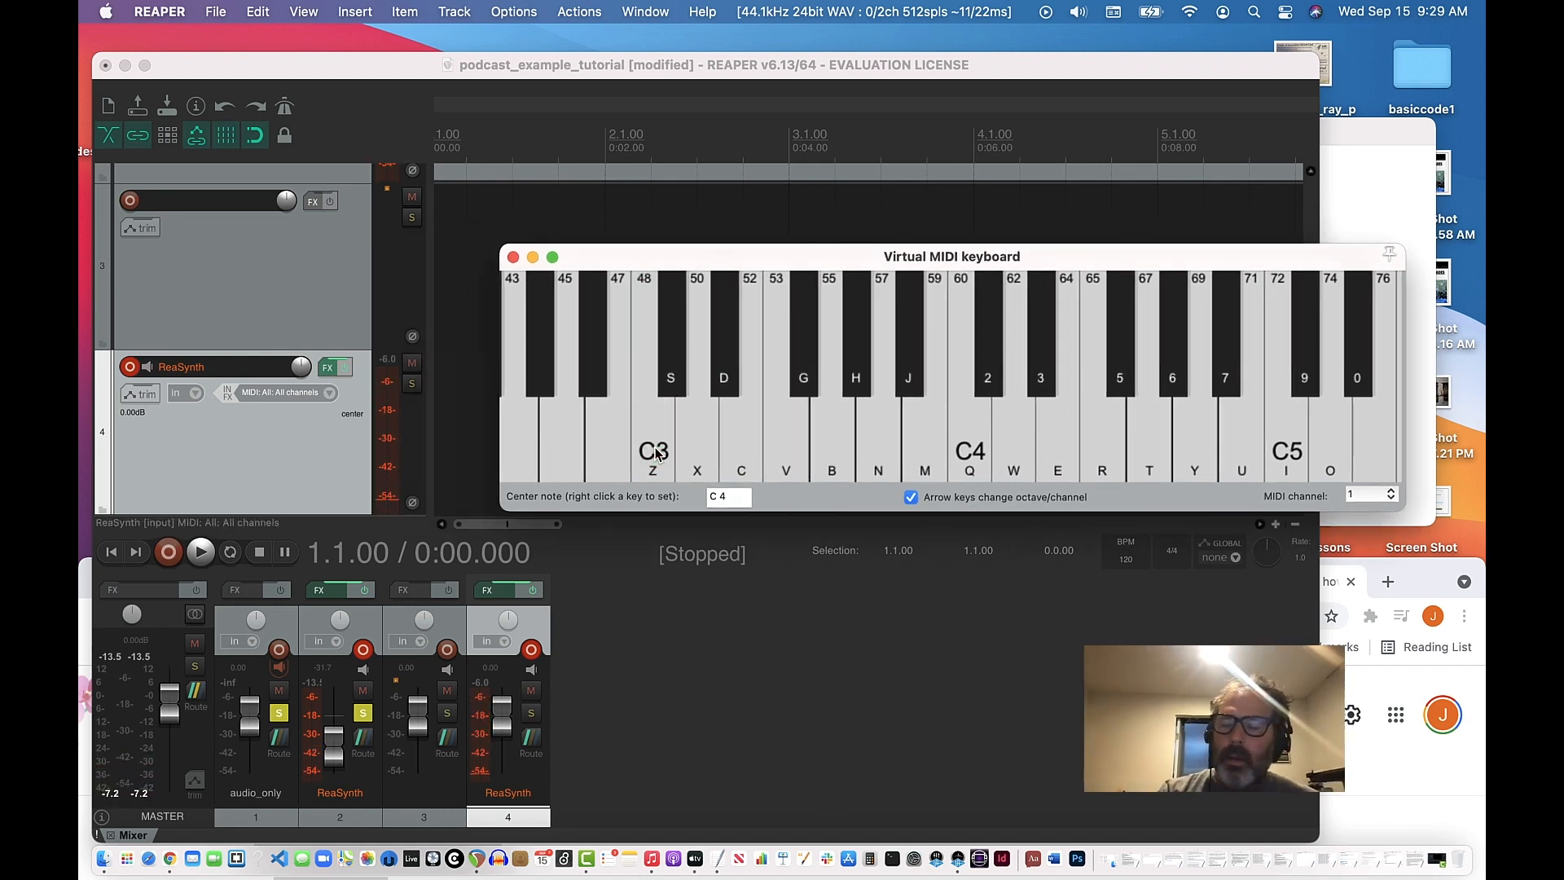
key("XF86AudioRaiseVolume")
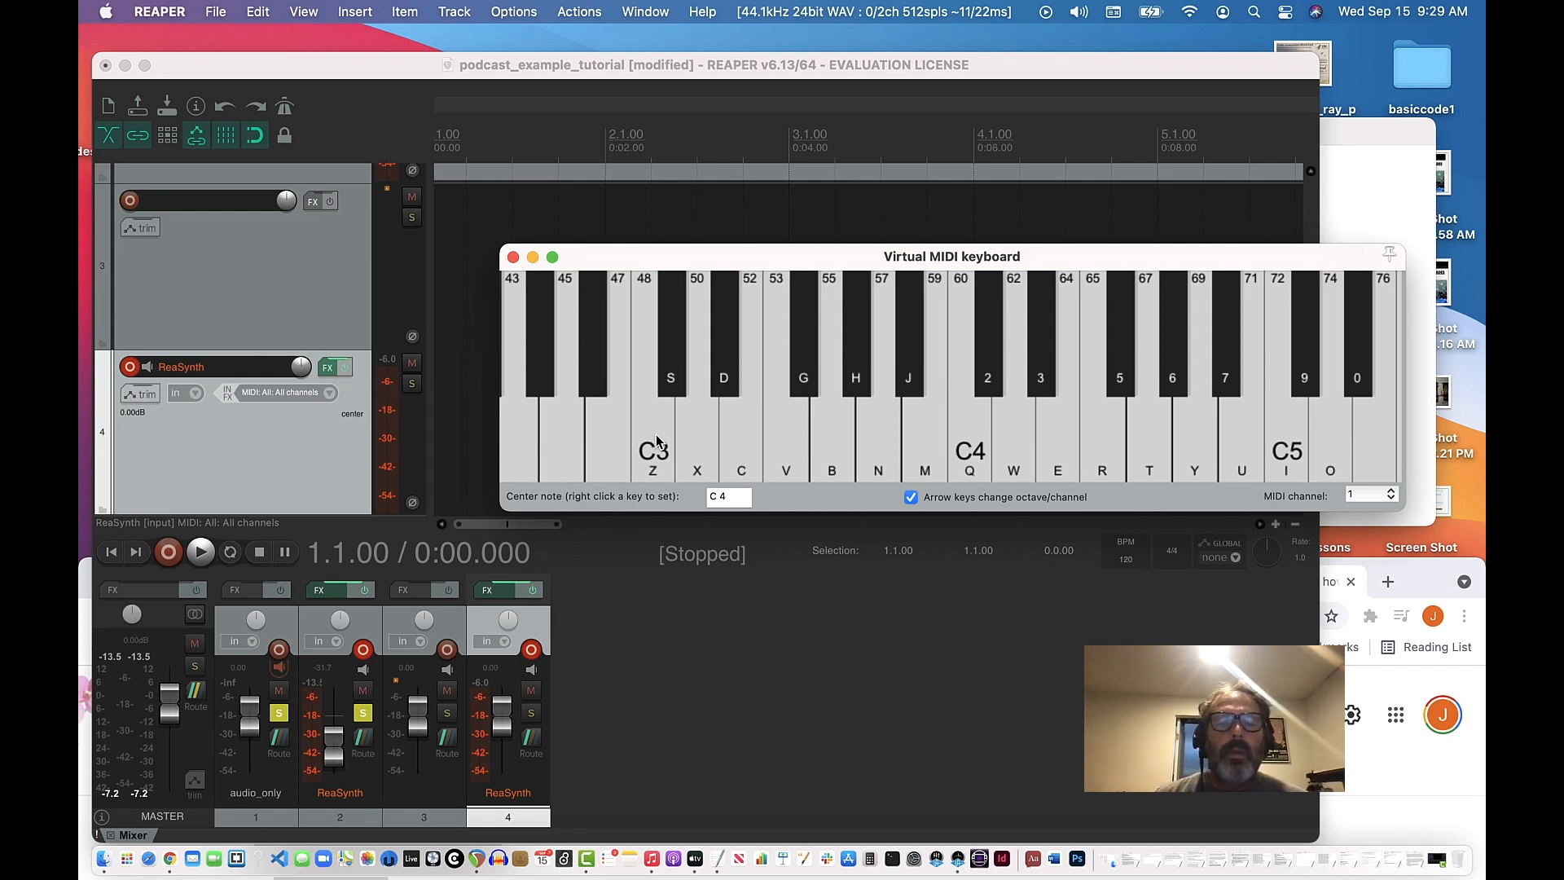
left_click(653, 438)
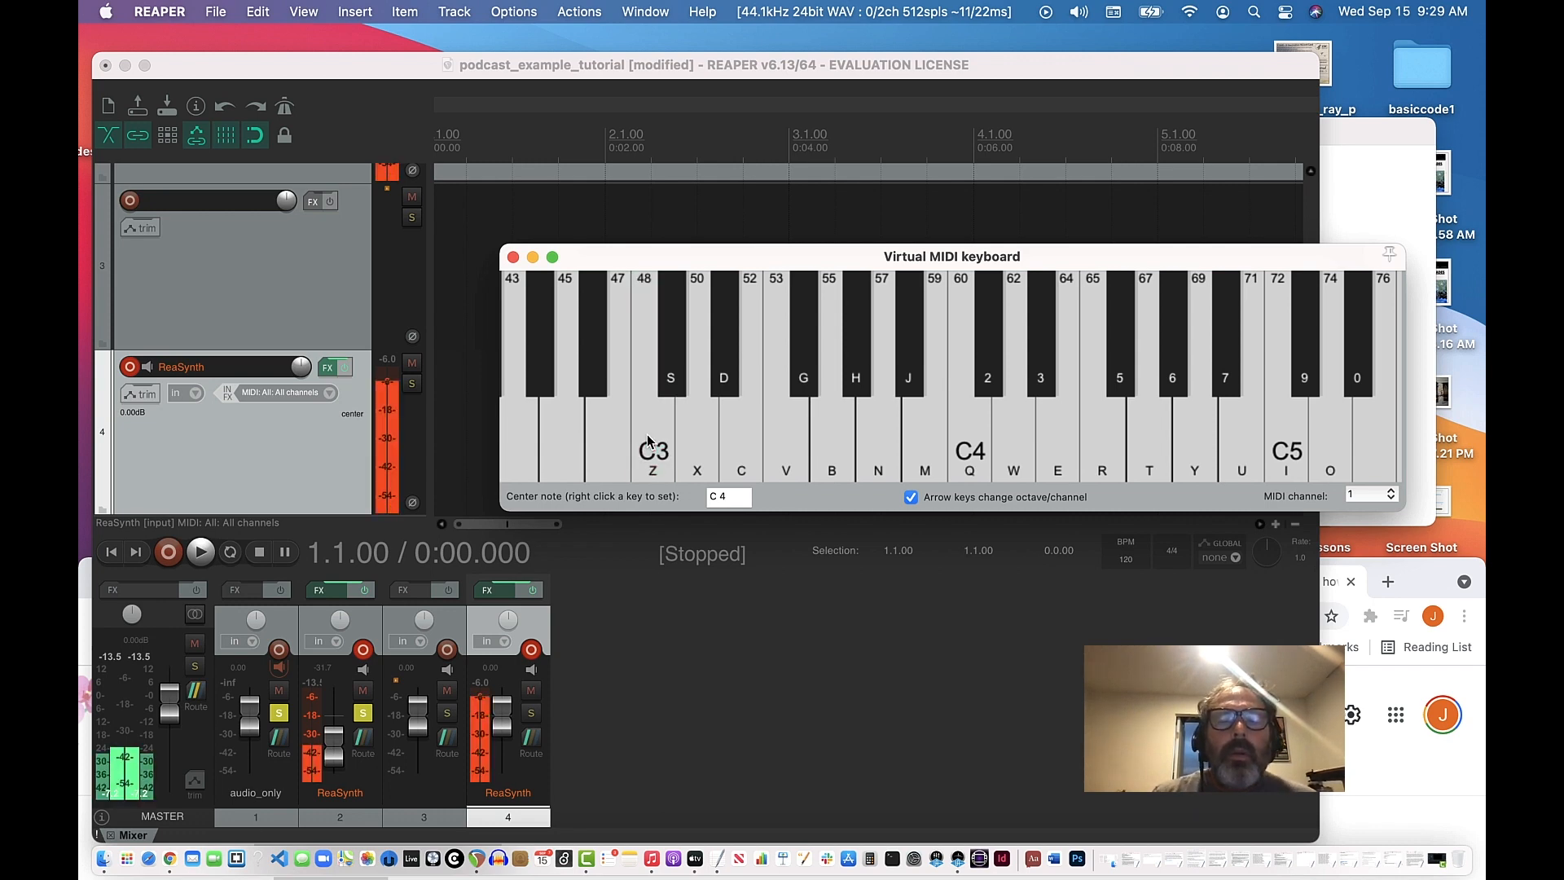
left_click(648, 441)
left_click(738, 443)
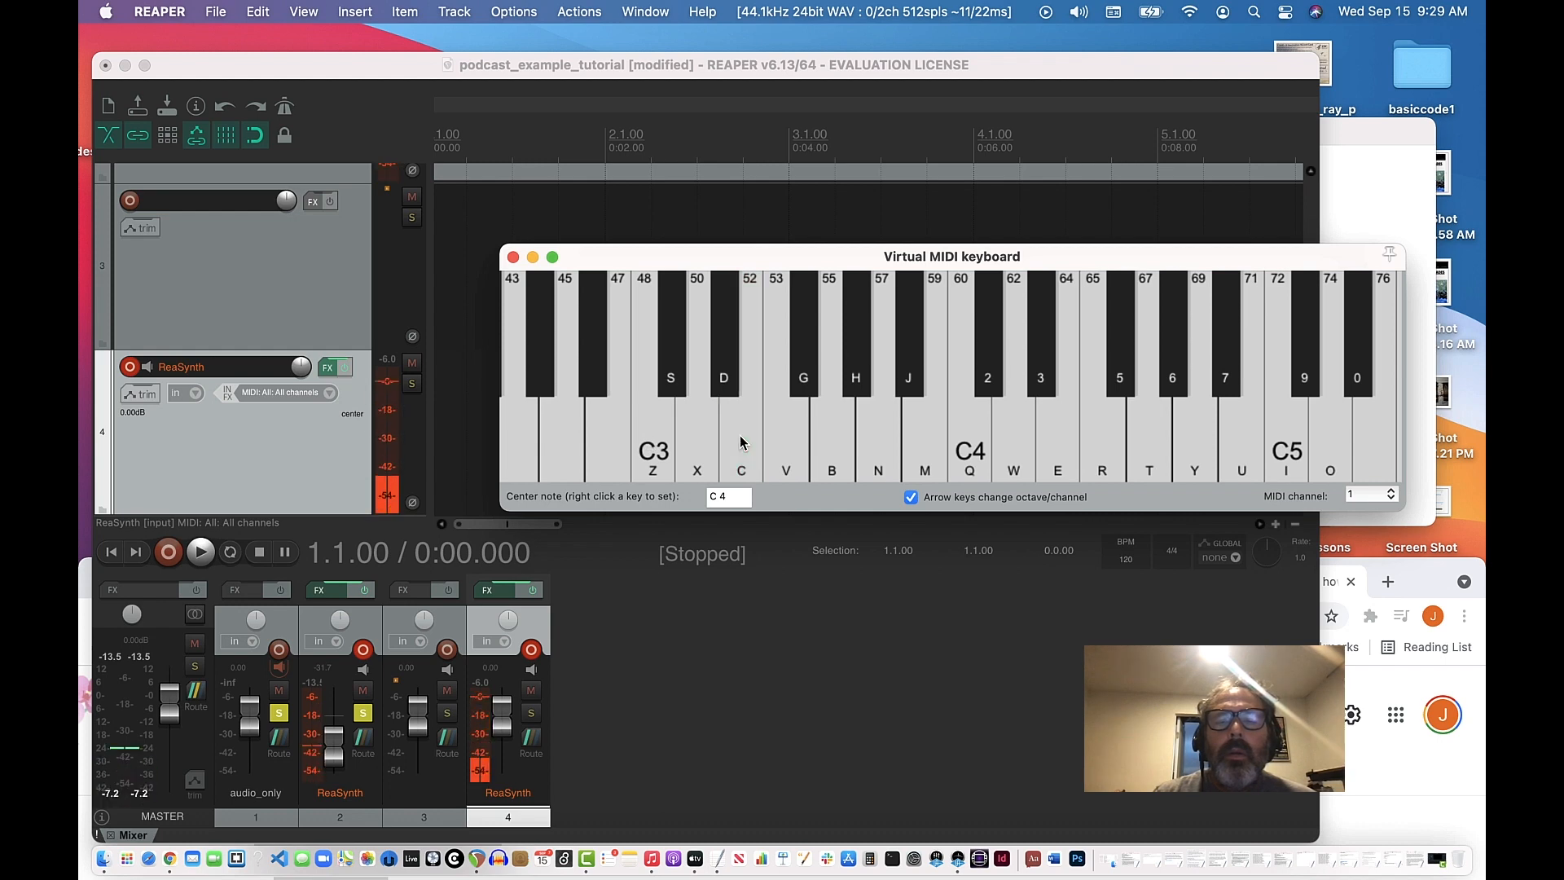
left_click(741, 443)
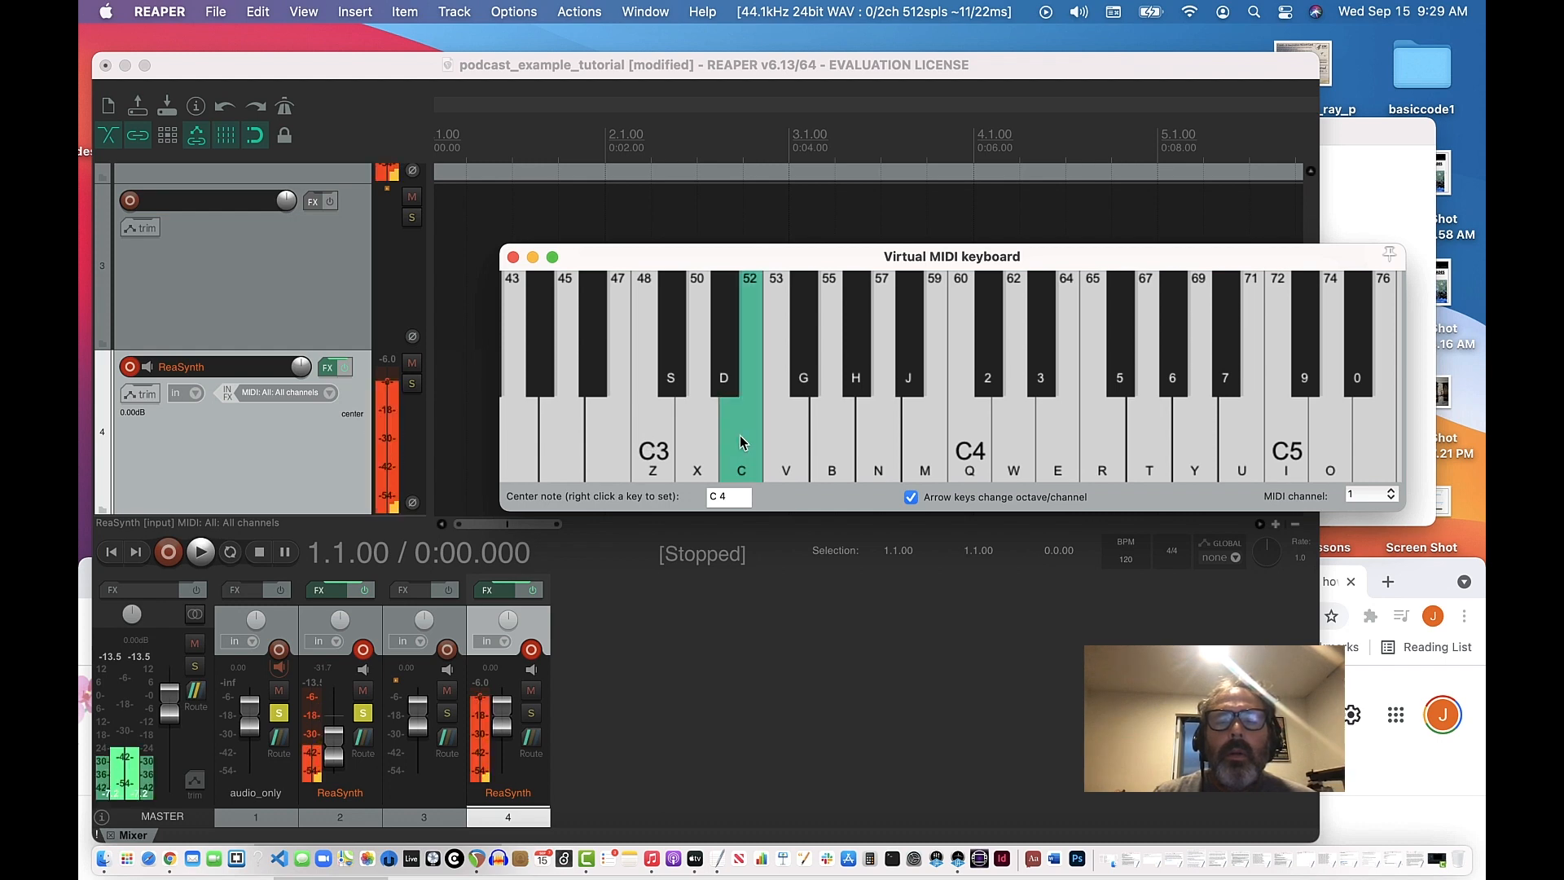
left_click(656, 457)
left_click(657, 457)
key("XF86AudioRaiseVolume")
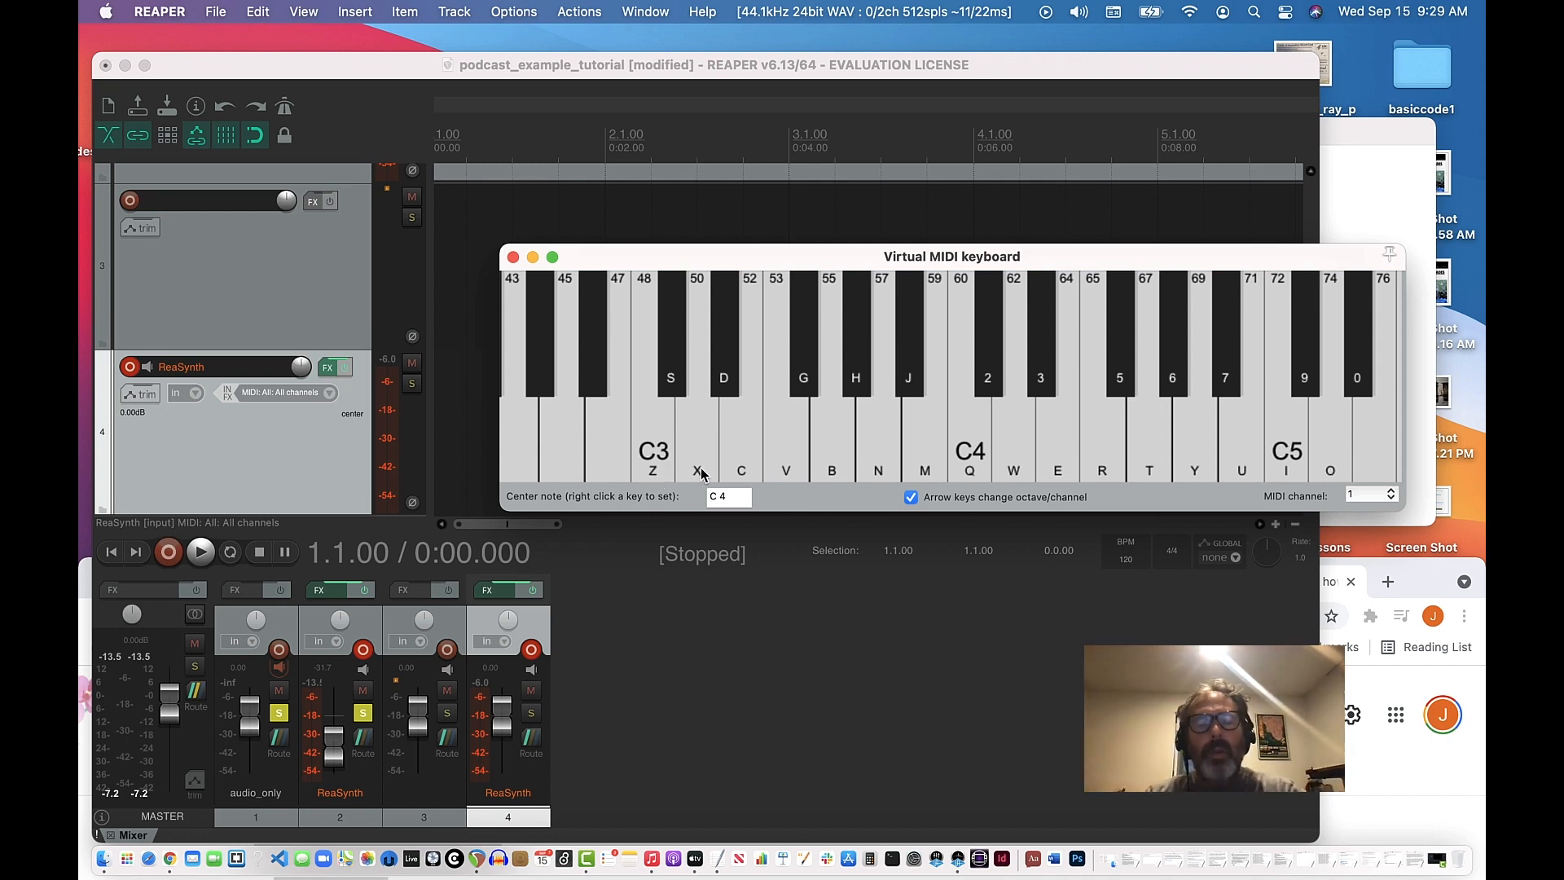
Play a C3, E3 and G3 chord on the virtual keyboard and set track 2's ReaSynth volume to -20.4 dB.
key("z")
key("c")
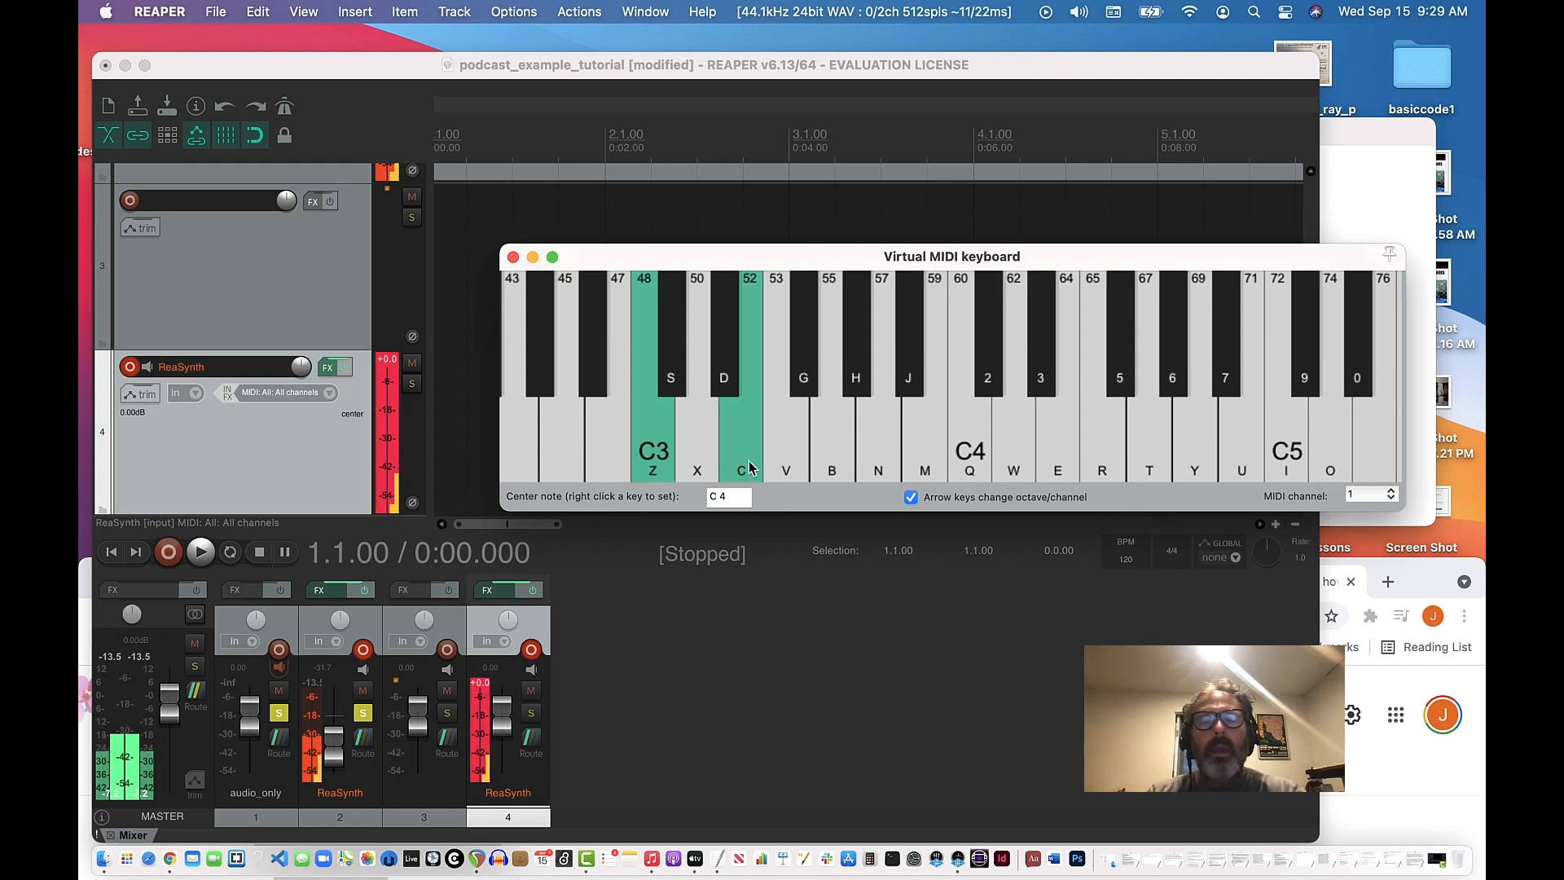
key("b")
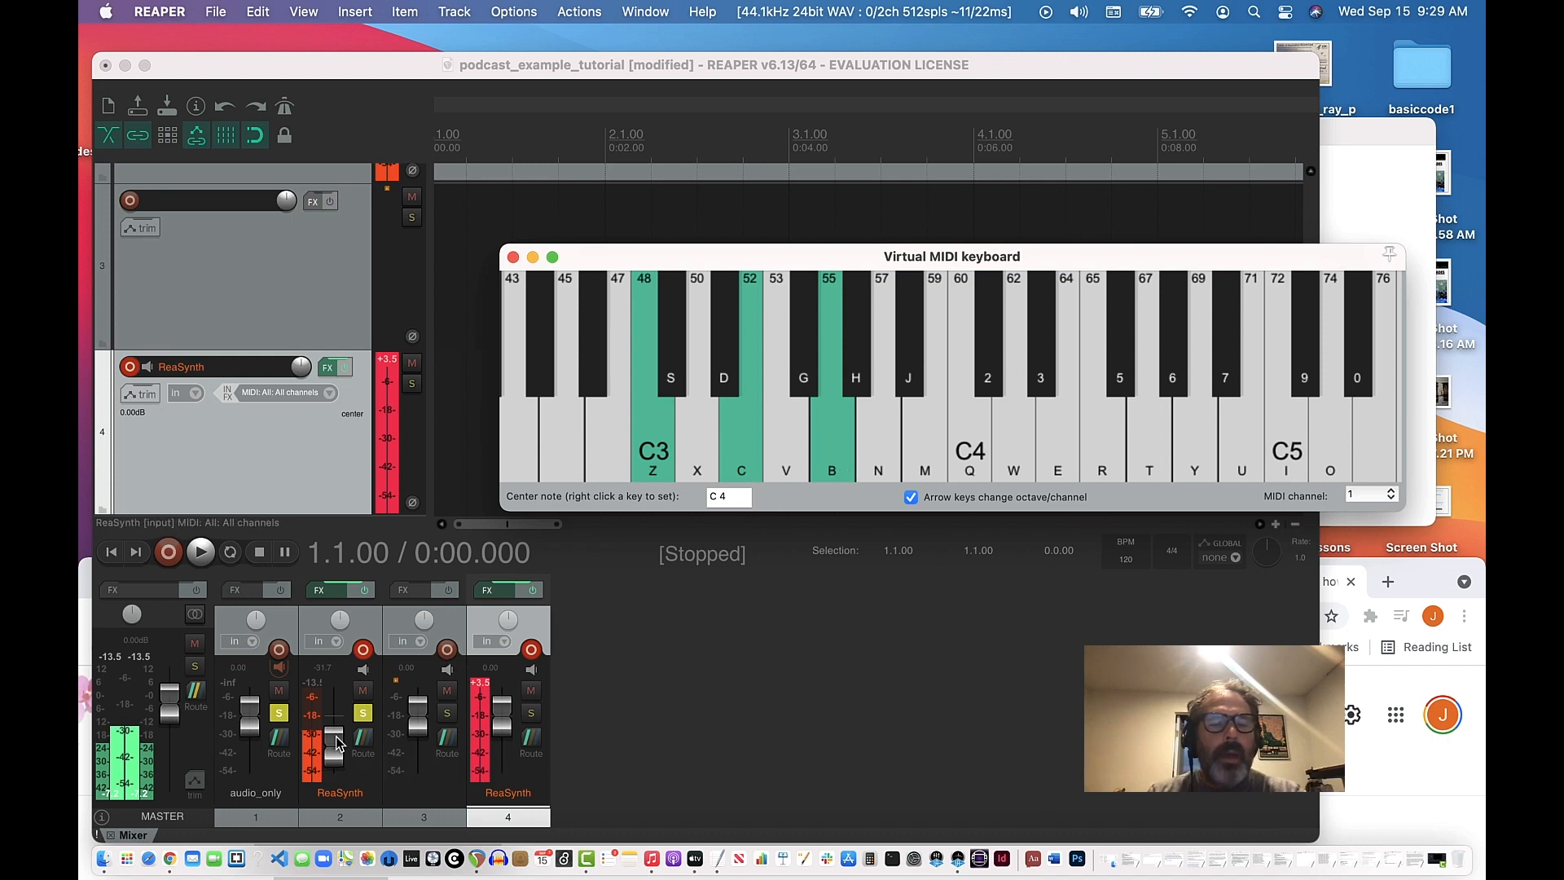
left_click_drag(339, 741, 334, 731)
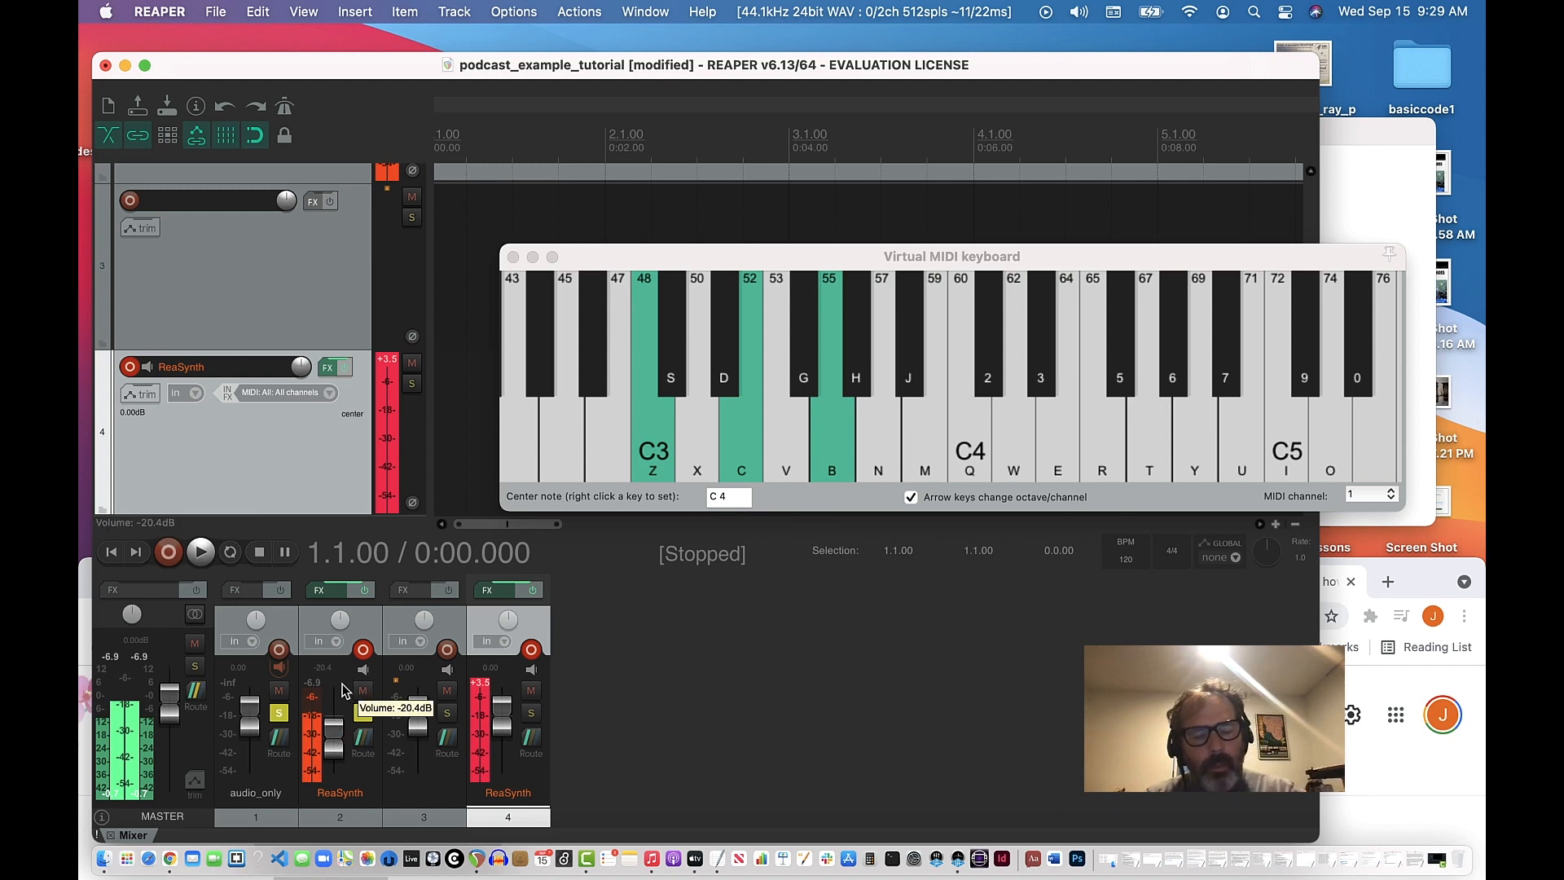
Audition C3, E3 and G3 again on the virtual keyboard, singly and as a chord, dismissing the Chrome notification.
left_click(704, 443)
left_click(655, 454)
left_click(743, 445)
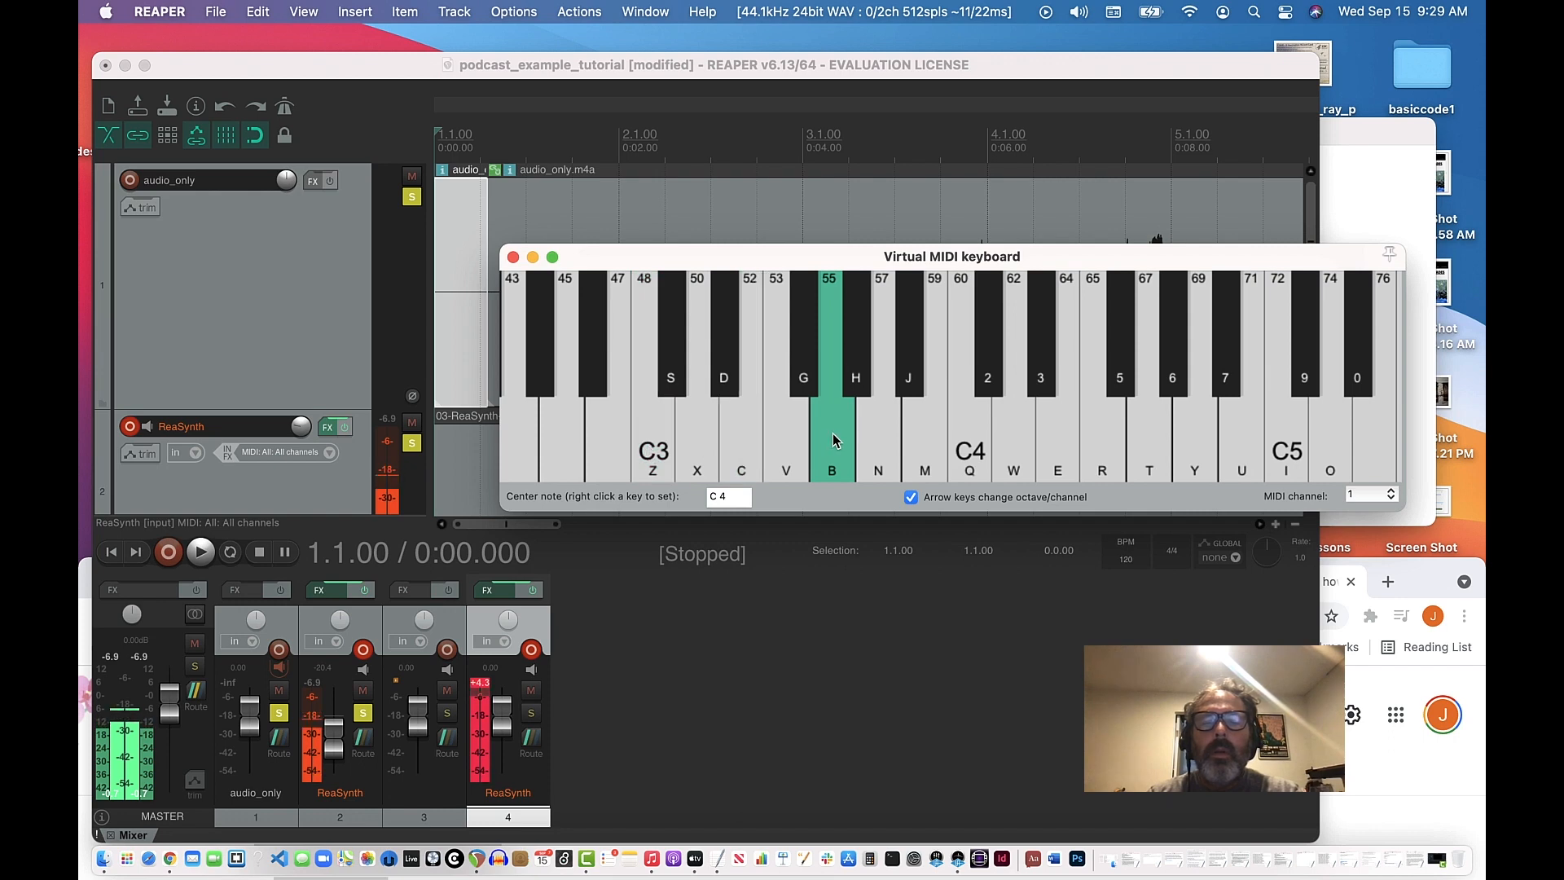
left_click(833, 441)
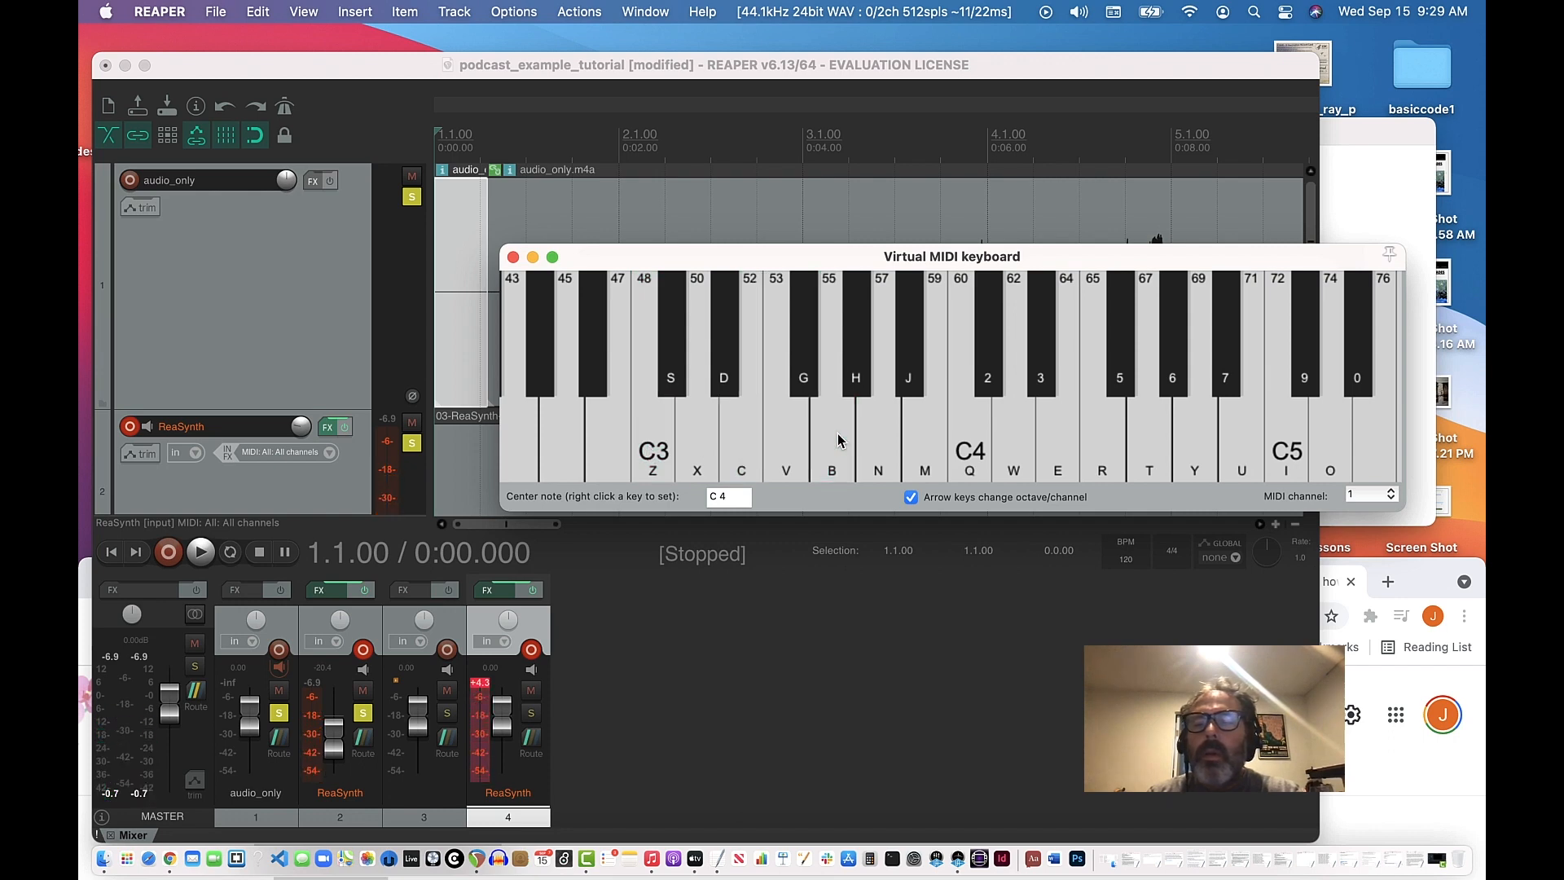
left_click(653, 455)
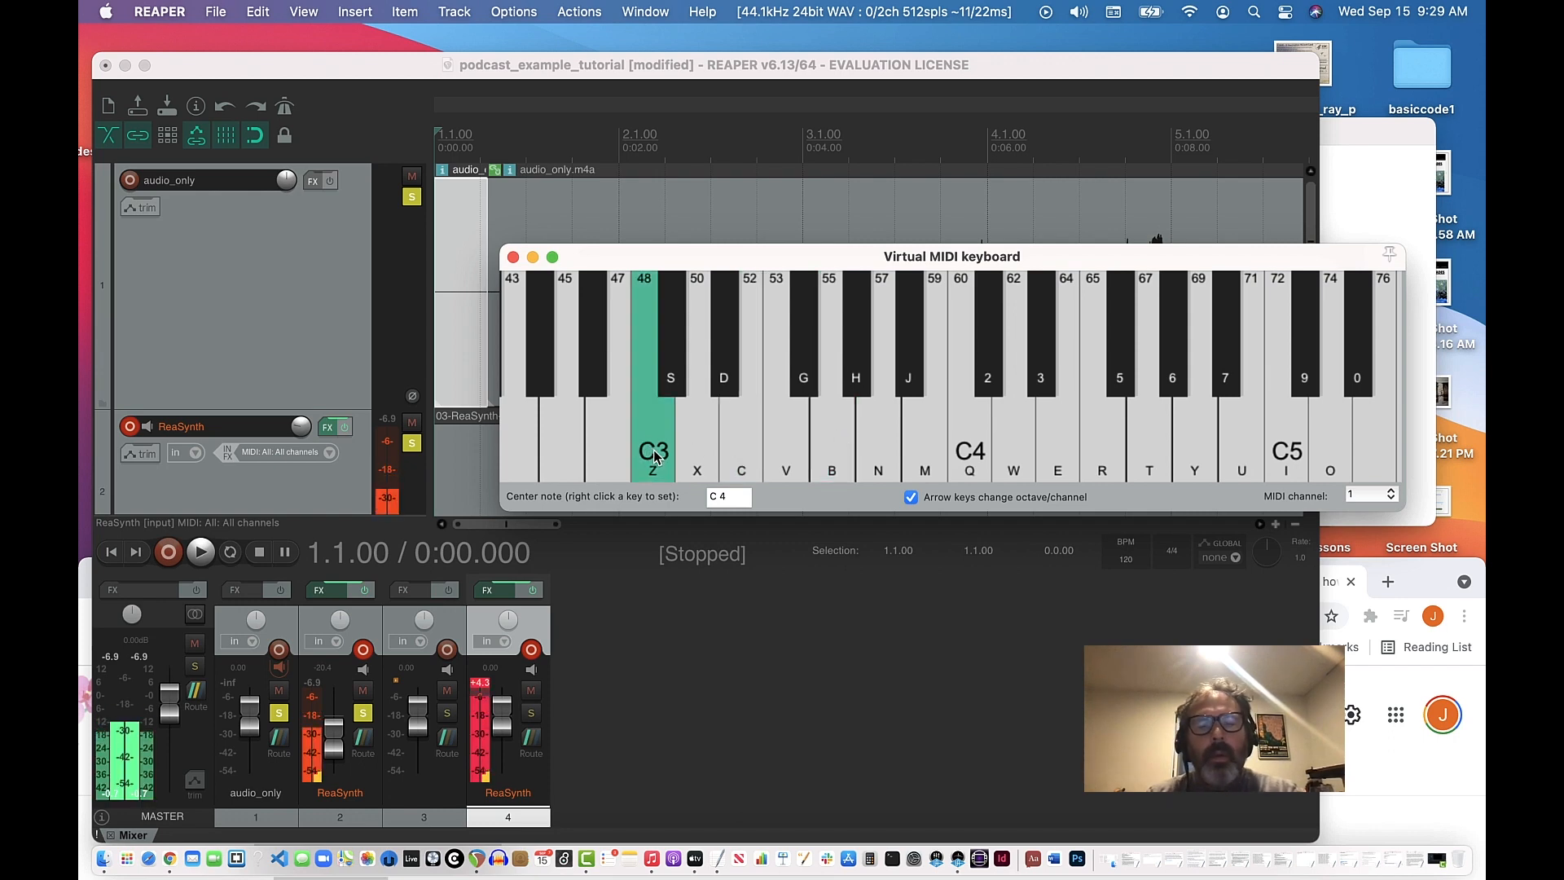
key("c")
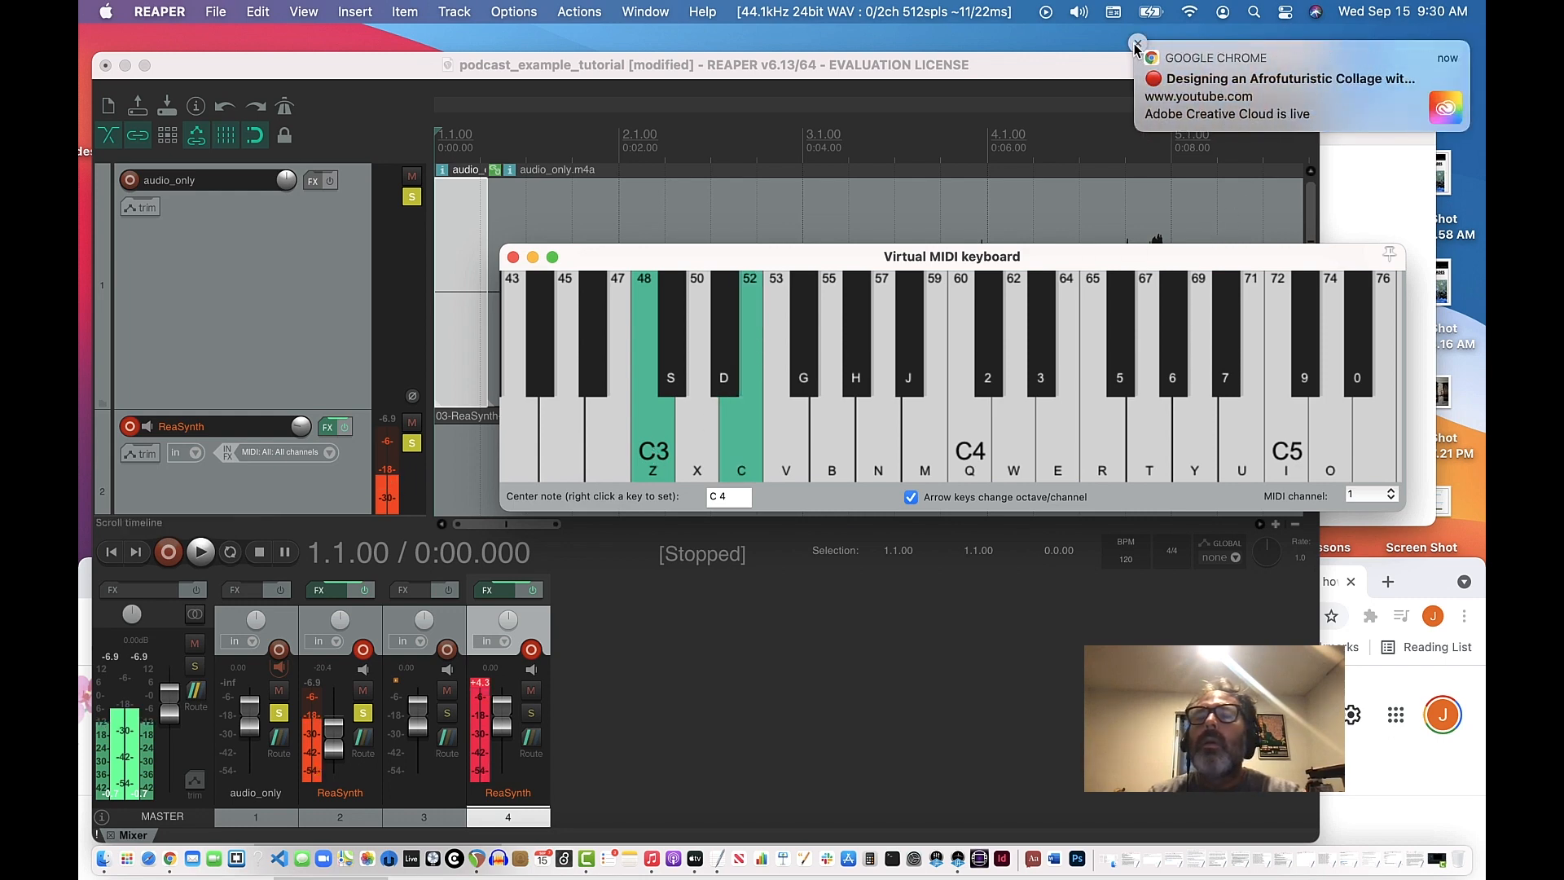
left_click(1136, 43)
key("b")
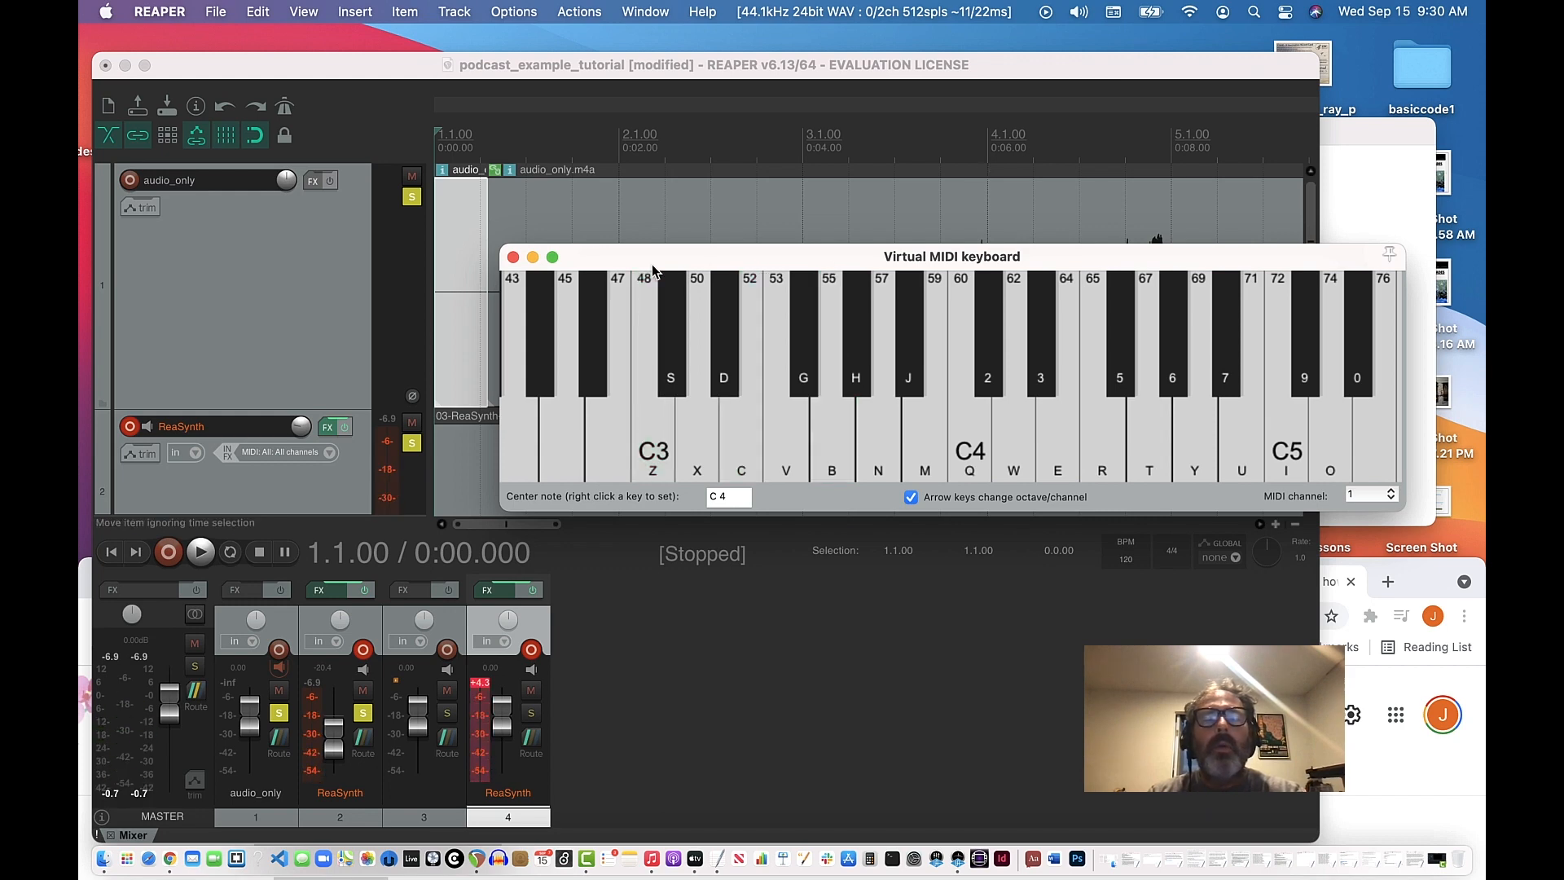
Move the Virtual MIDI keyboard clear of the arrangement and examine the recorded notes on track 2.
left_click_drag(654, 265, 734, 643)
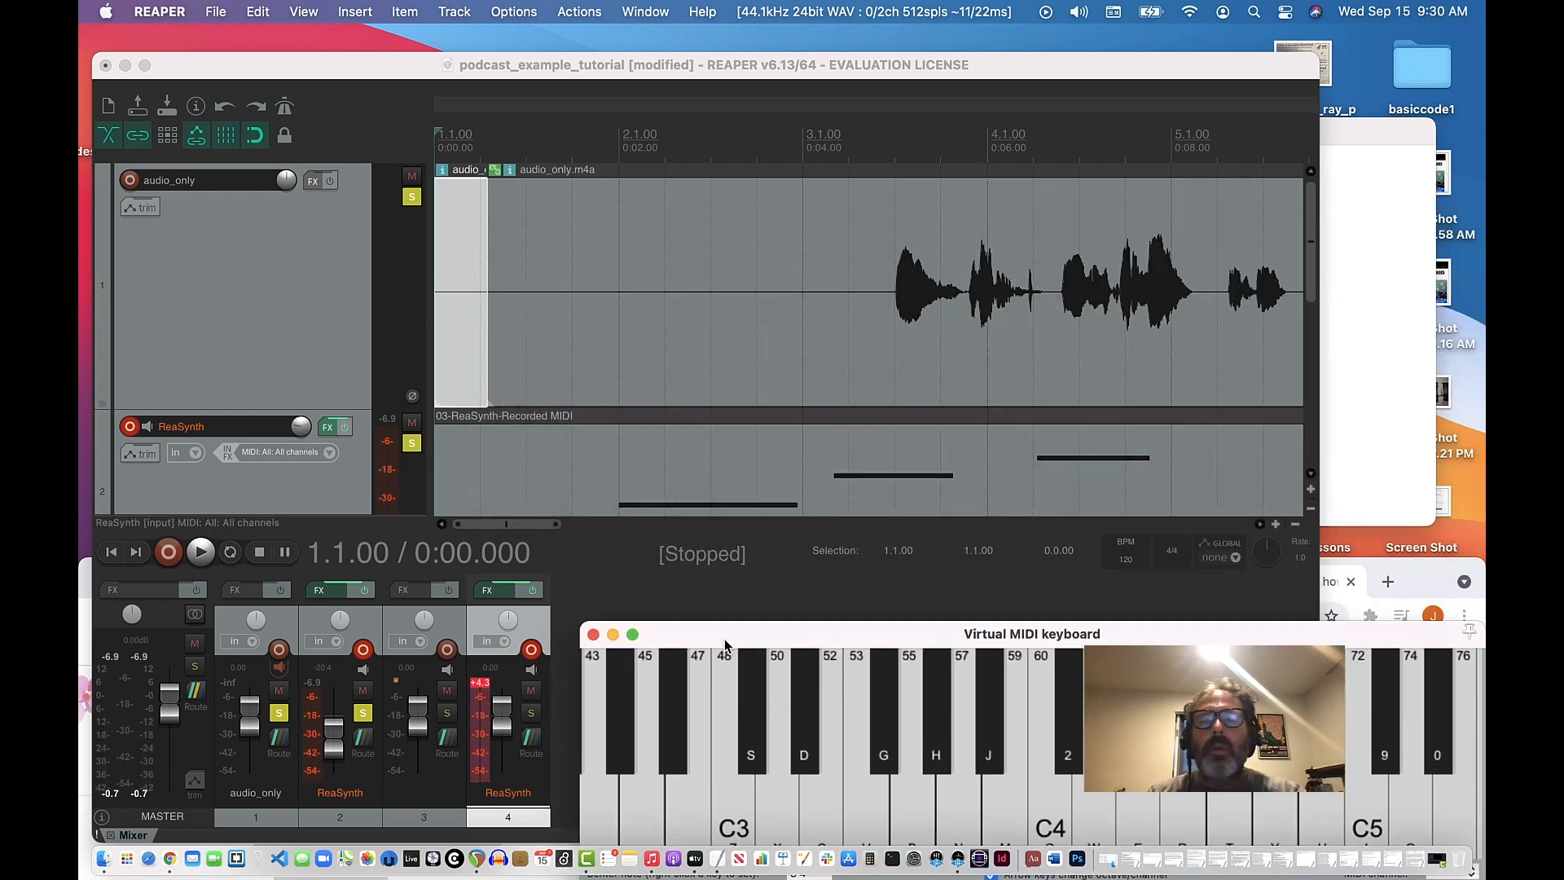
scroll(715, 478, "down", 4)
scroll(715, 478, "right", 2)
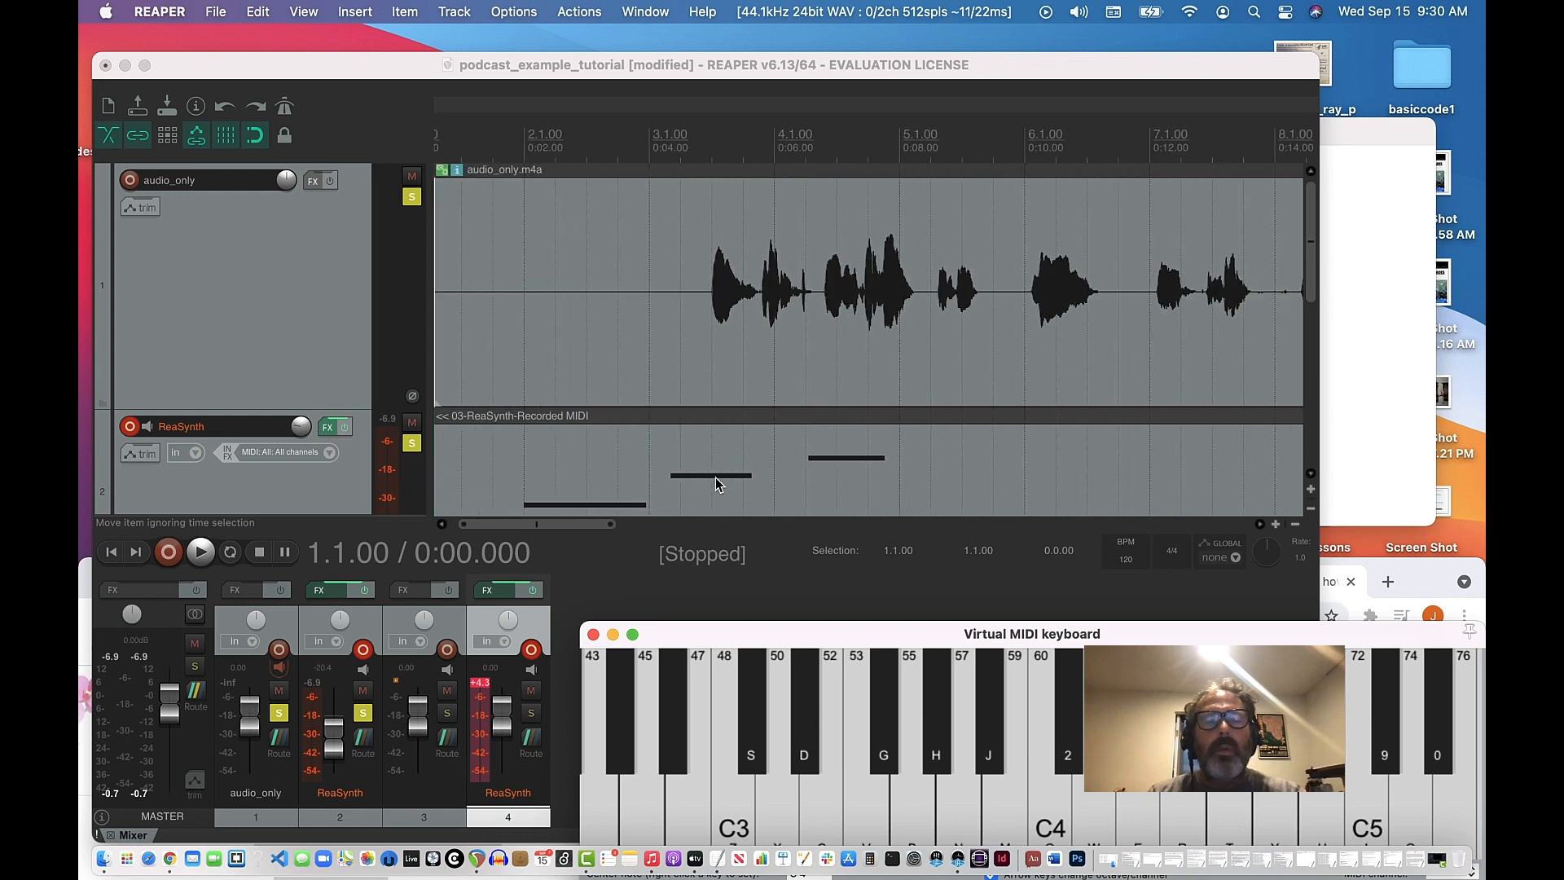
scroll(715, 477, "up", 1)
scroll(715, 477, "right", 3)
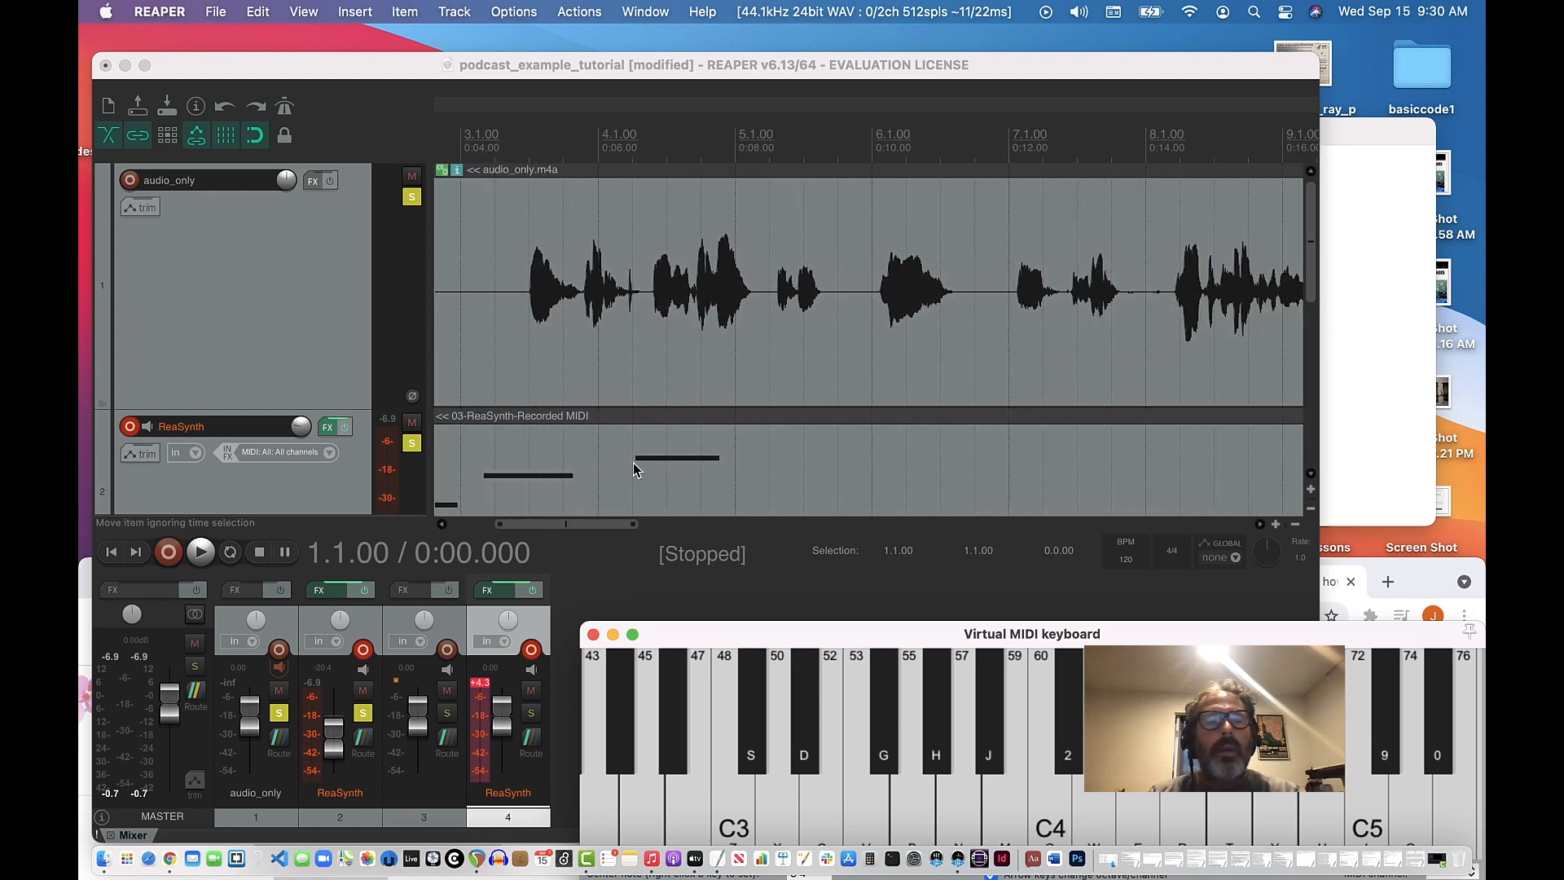
Delete the recorded MIDI item from track 2 and return the playhead to the project start.
scroll(633, 463, "left", 3)
scroll(633, 462, "down", 1)
scroll(633, 463, "right", 5)
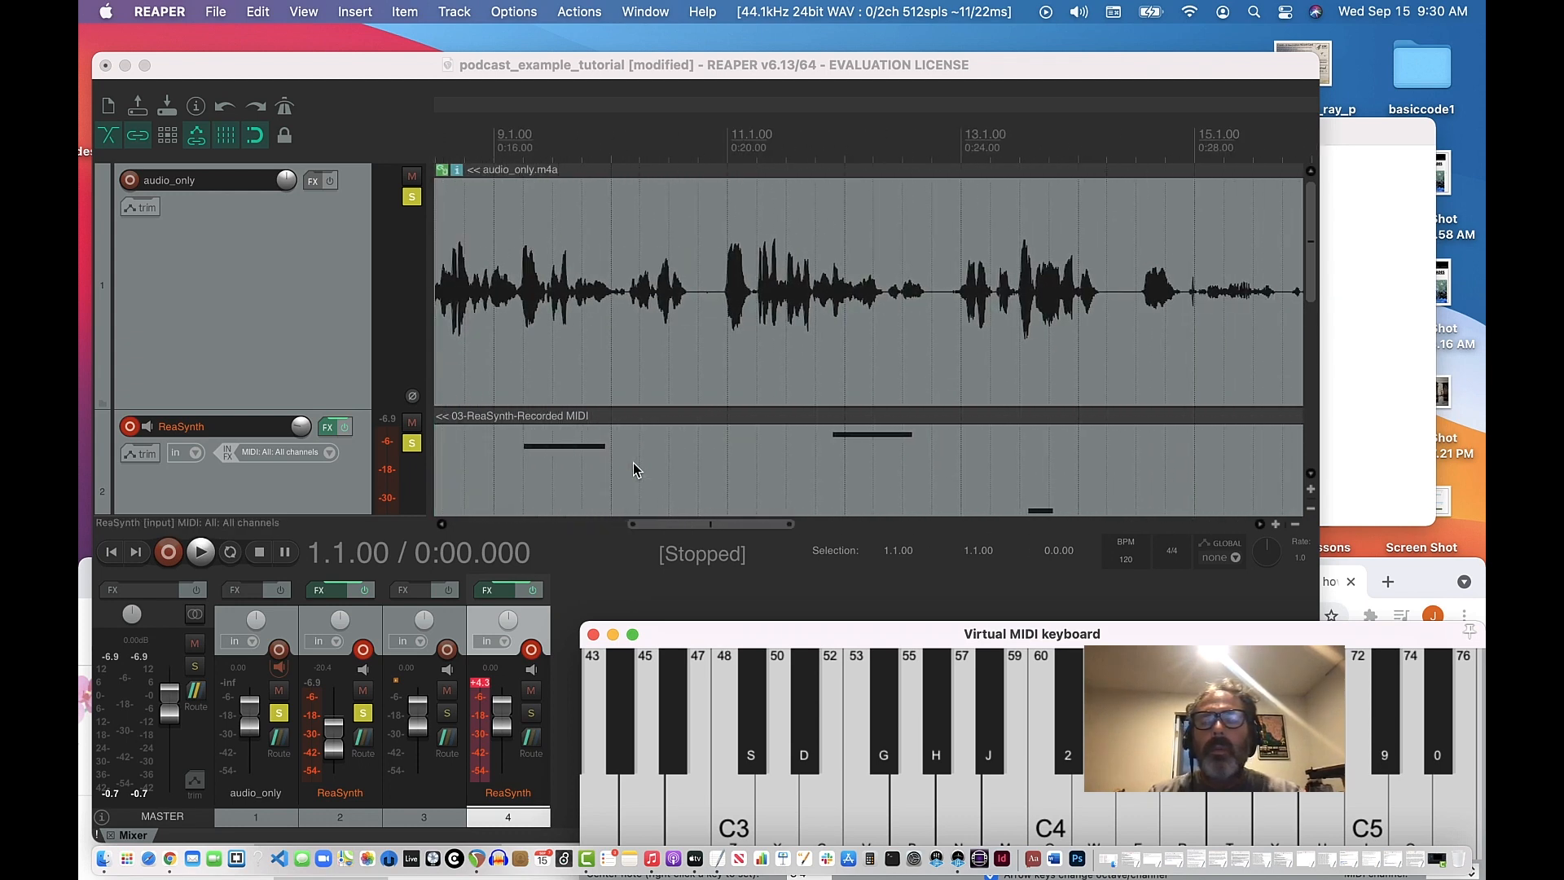
scroll(633, 463, "left", 5)
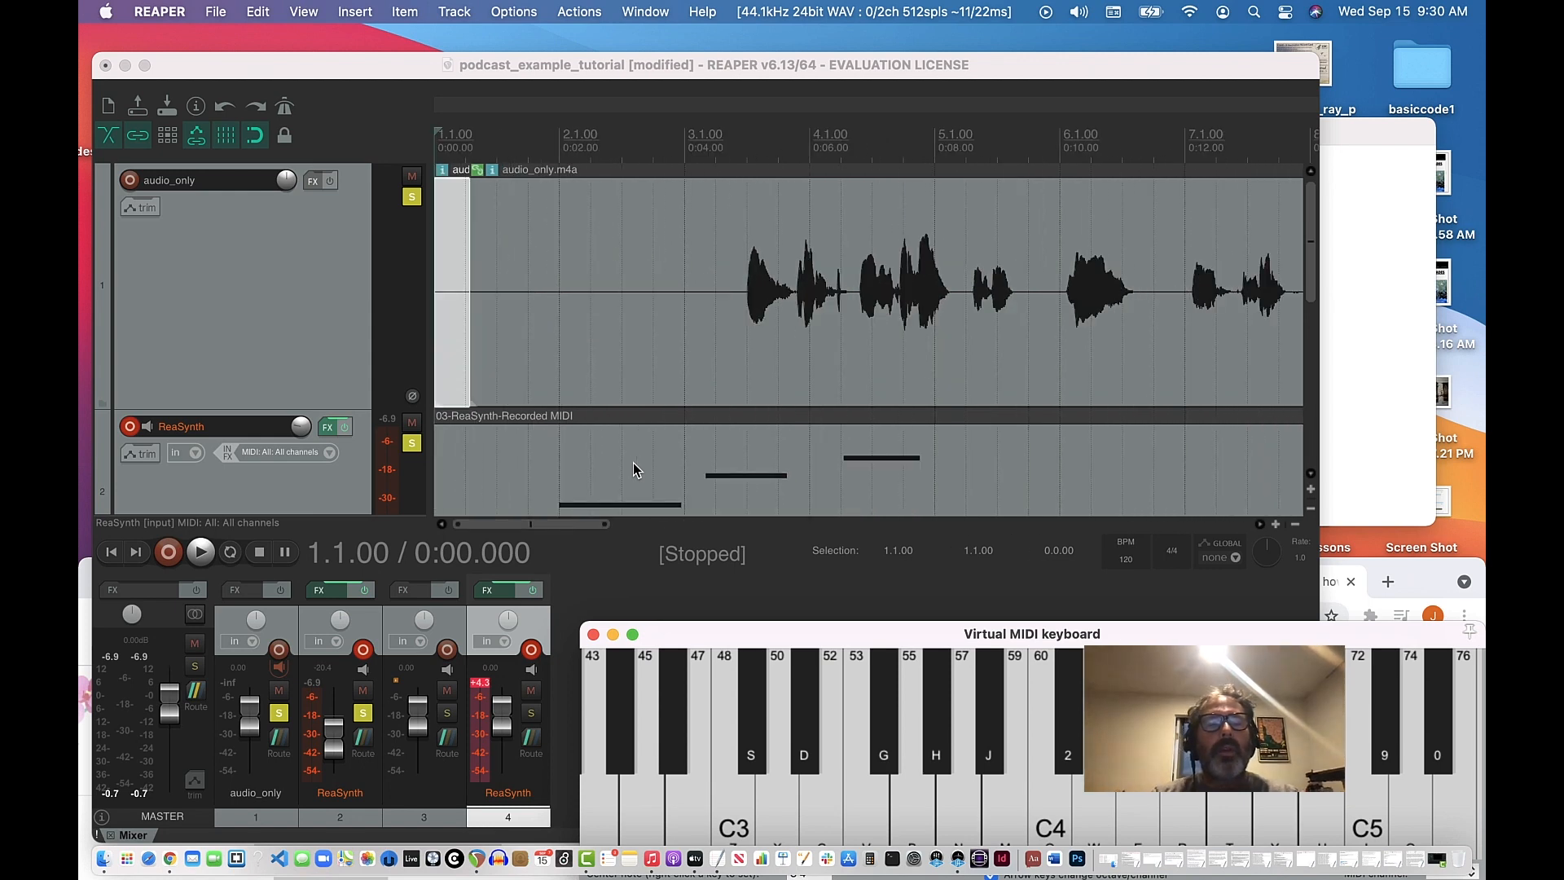
left_click(486, 453)
key("Delete")
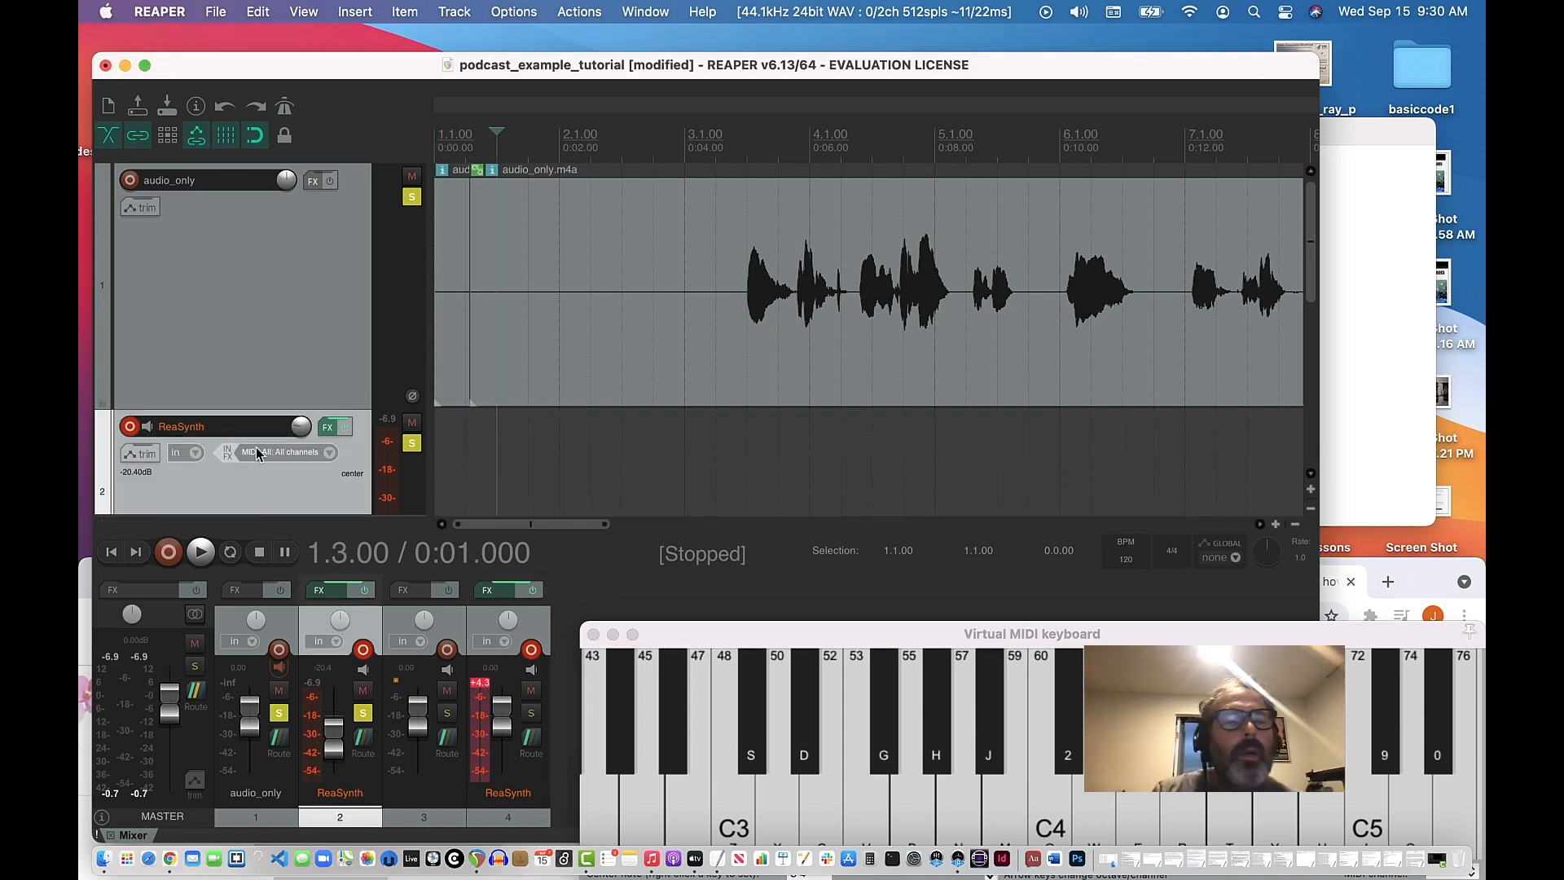
left_click(111, 553)
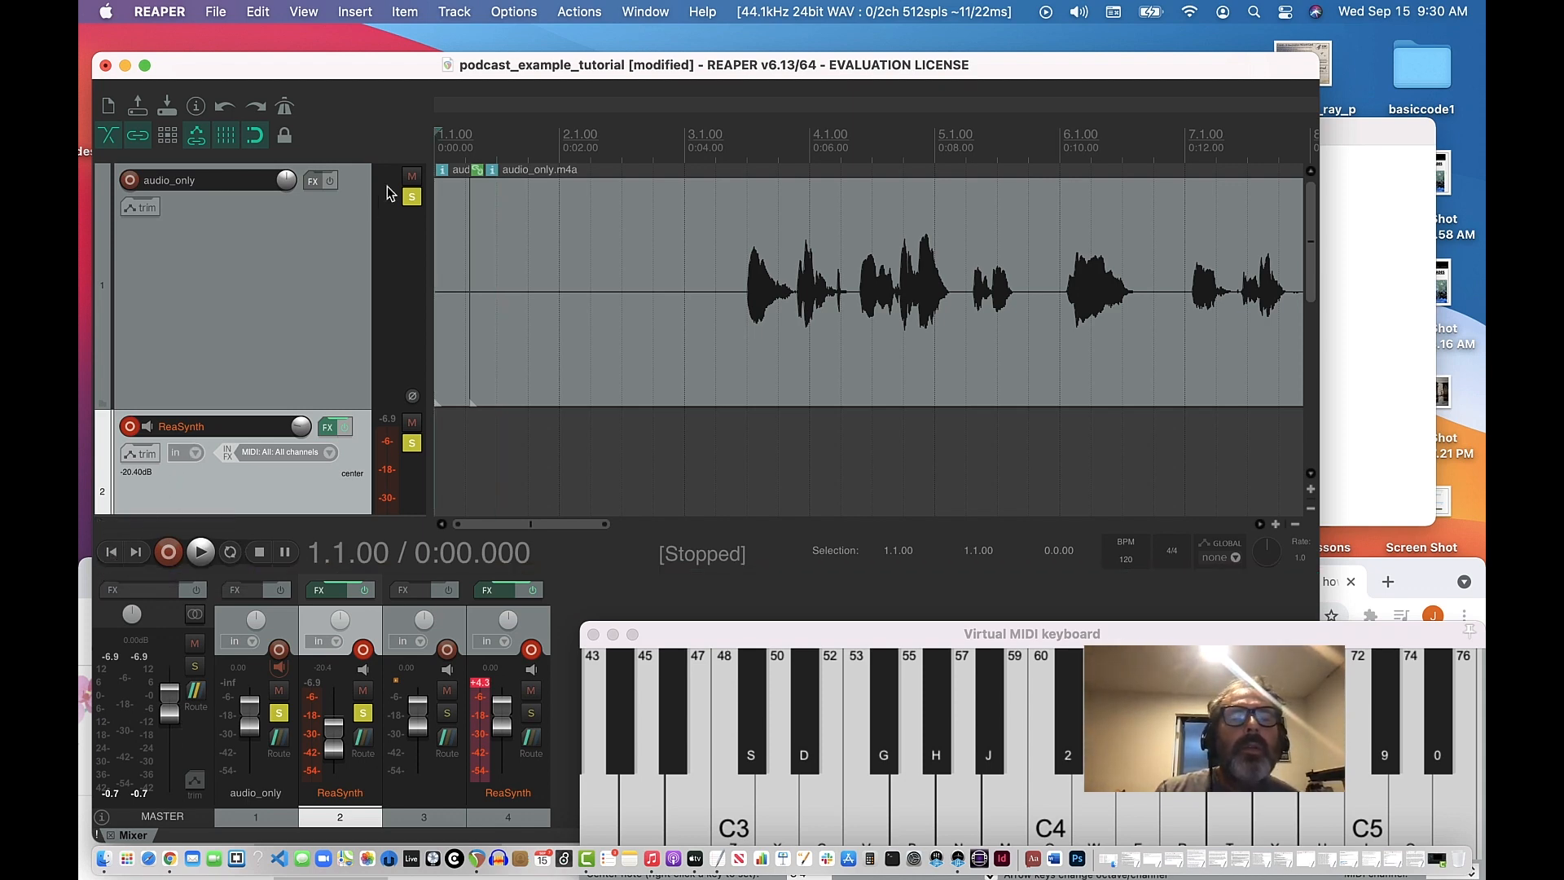
Turn off solo on the audio_only track and on ReaSynth track 2.
left_click(413, 199)
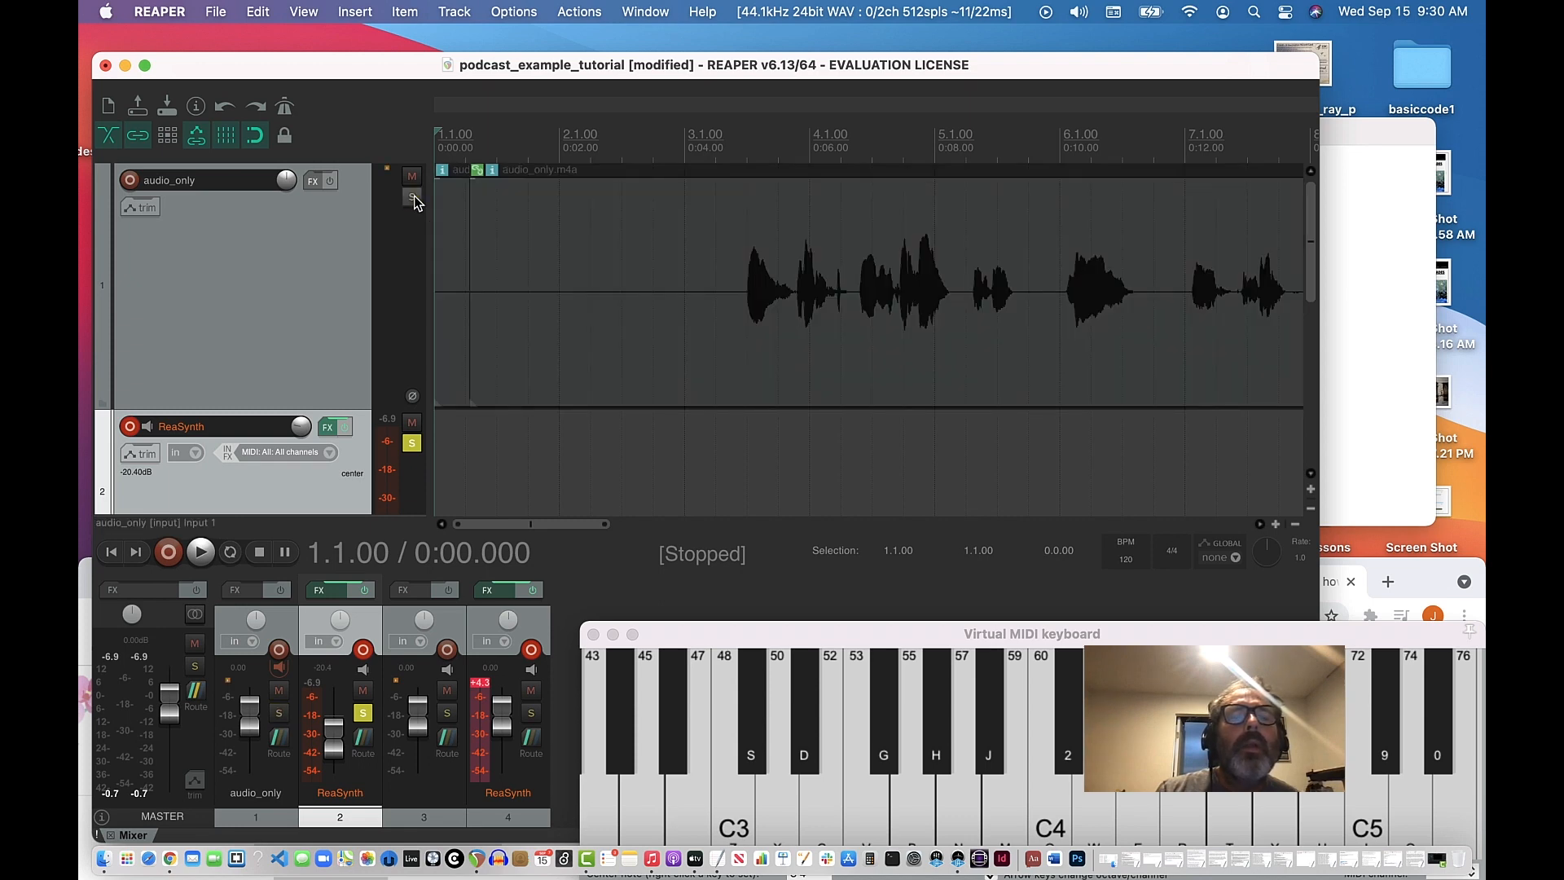
scroll(415, 212, "down", 5)
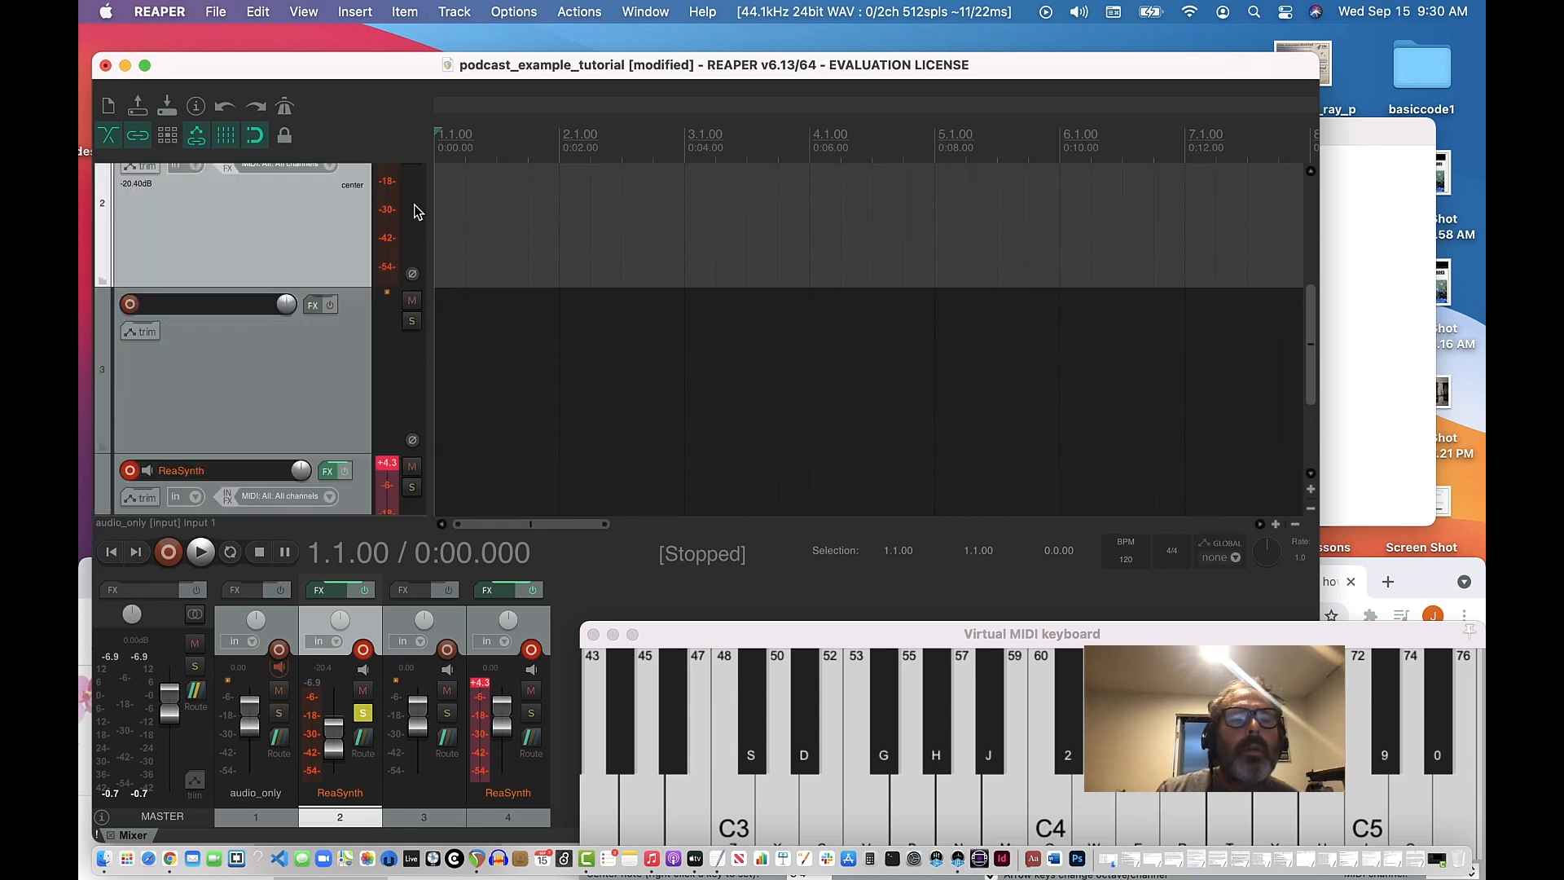
scroll(416, 212, "up", 5)
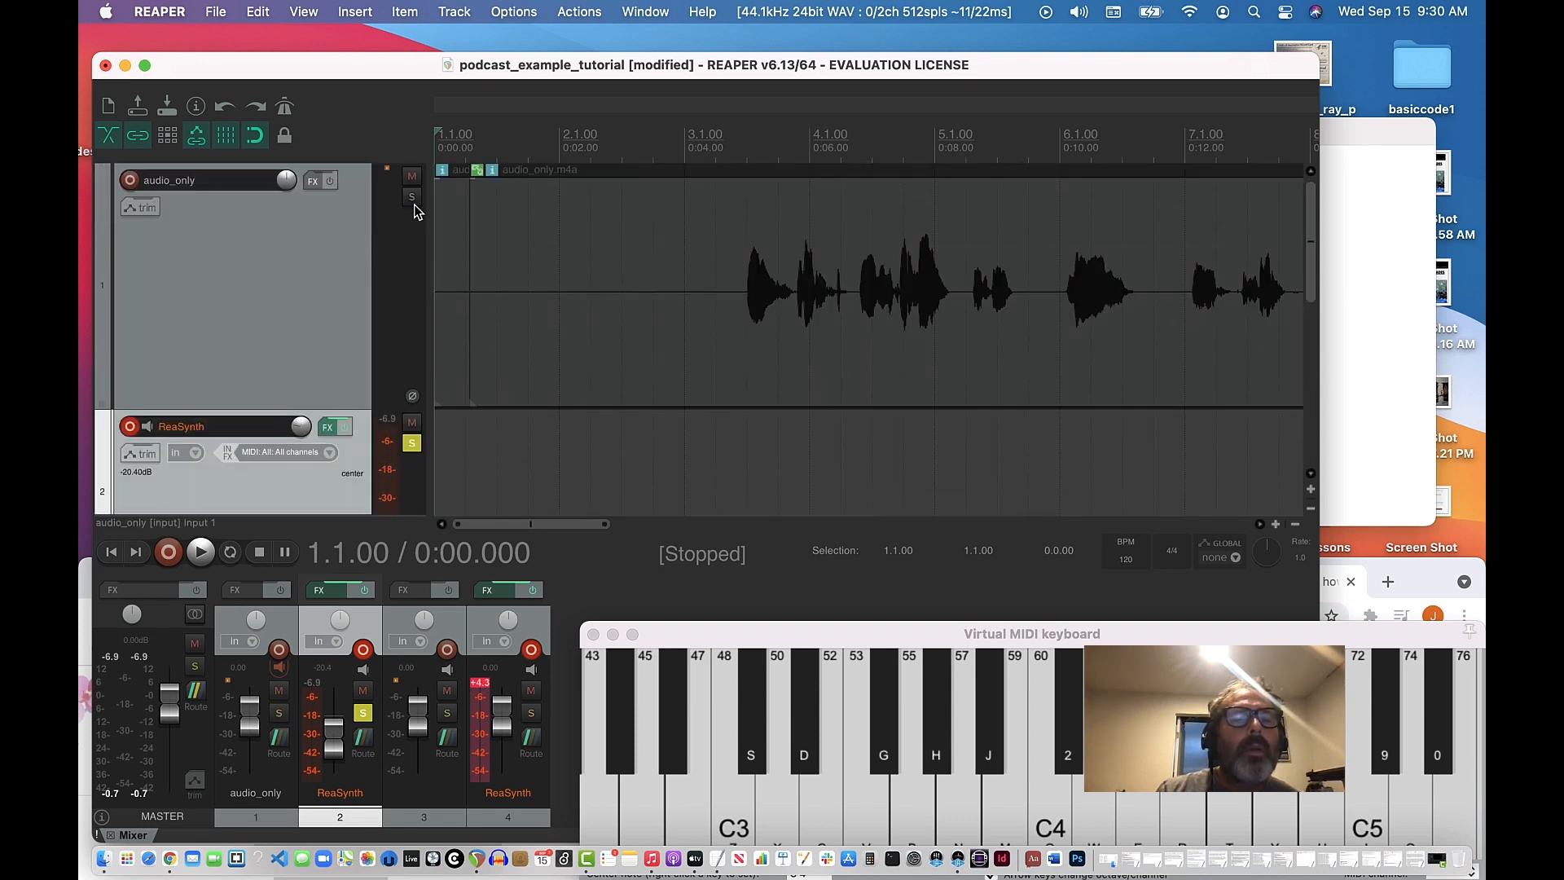
left_click(413, 443)
scroll(411, 408, "down", 3)
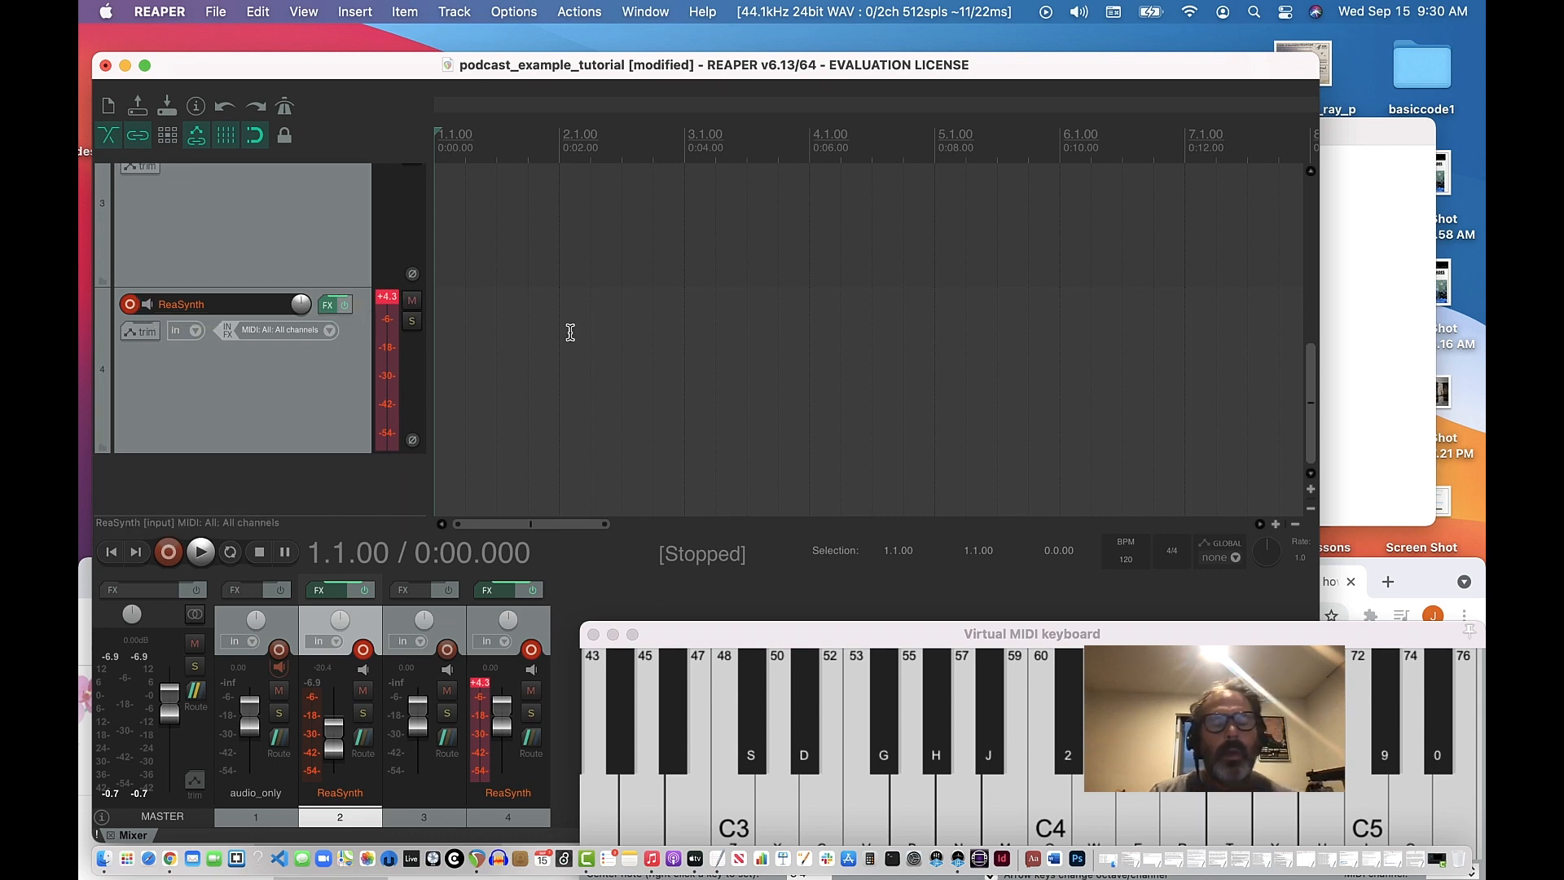
scroll(570, 292, "up", 2)
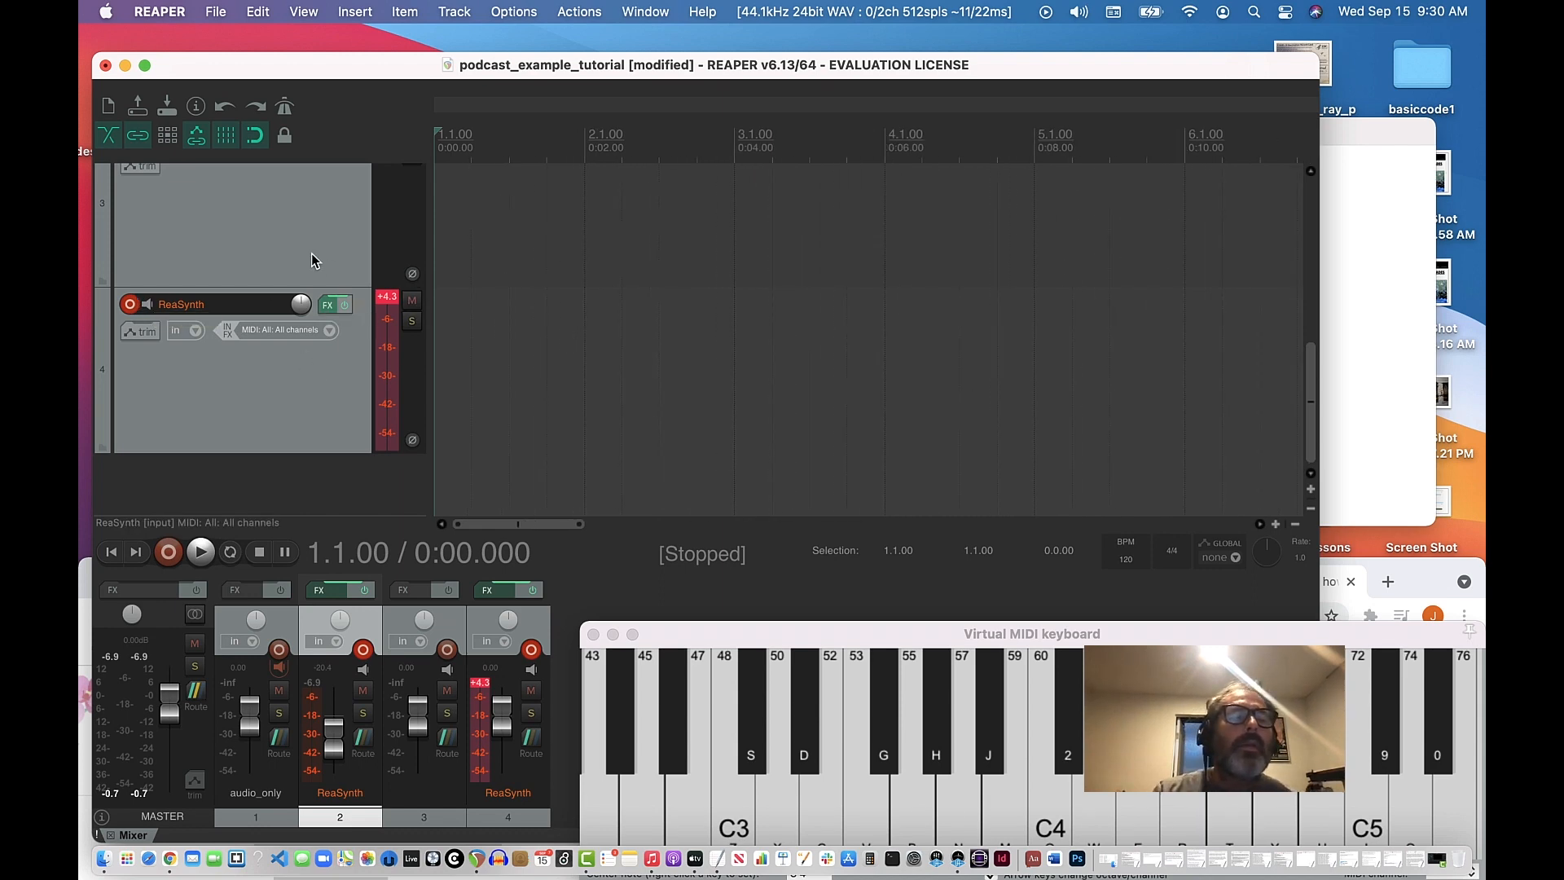
Delete the unnamed empty track 3.
left_click(271, 232)
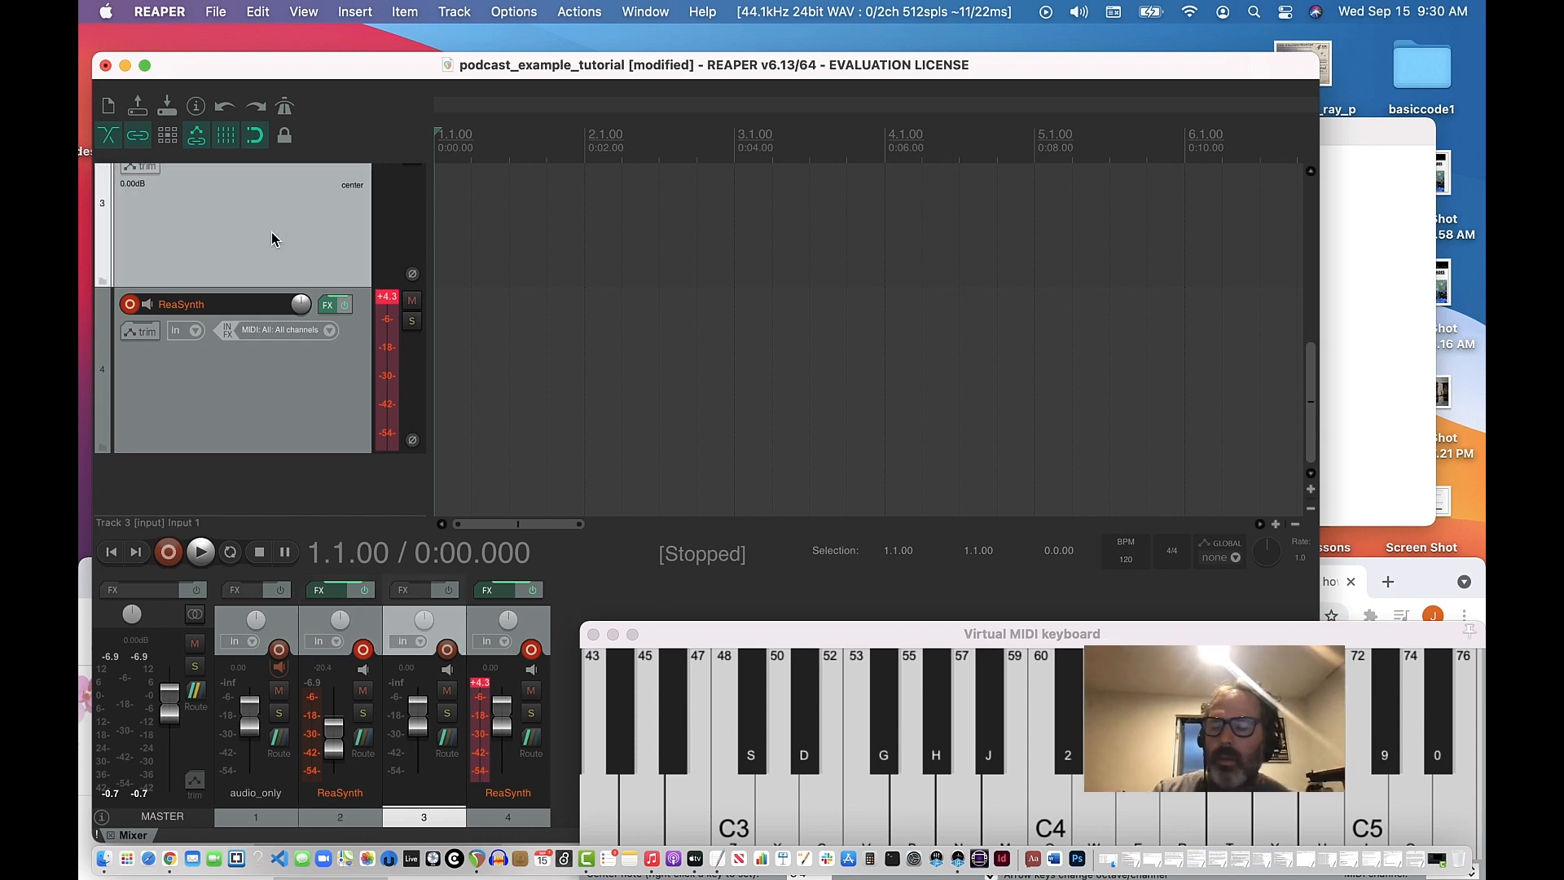
key("Delete")
scroll(271, 231, "up", 3)
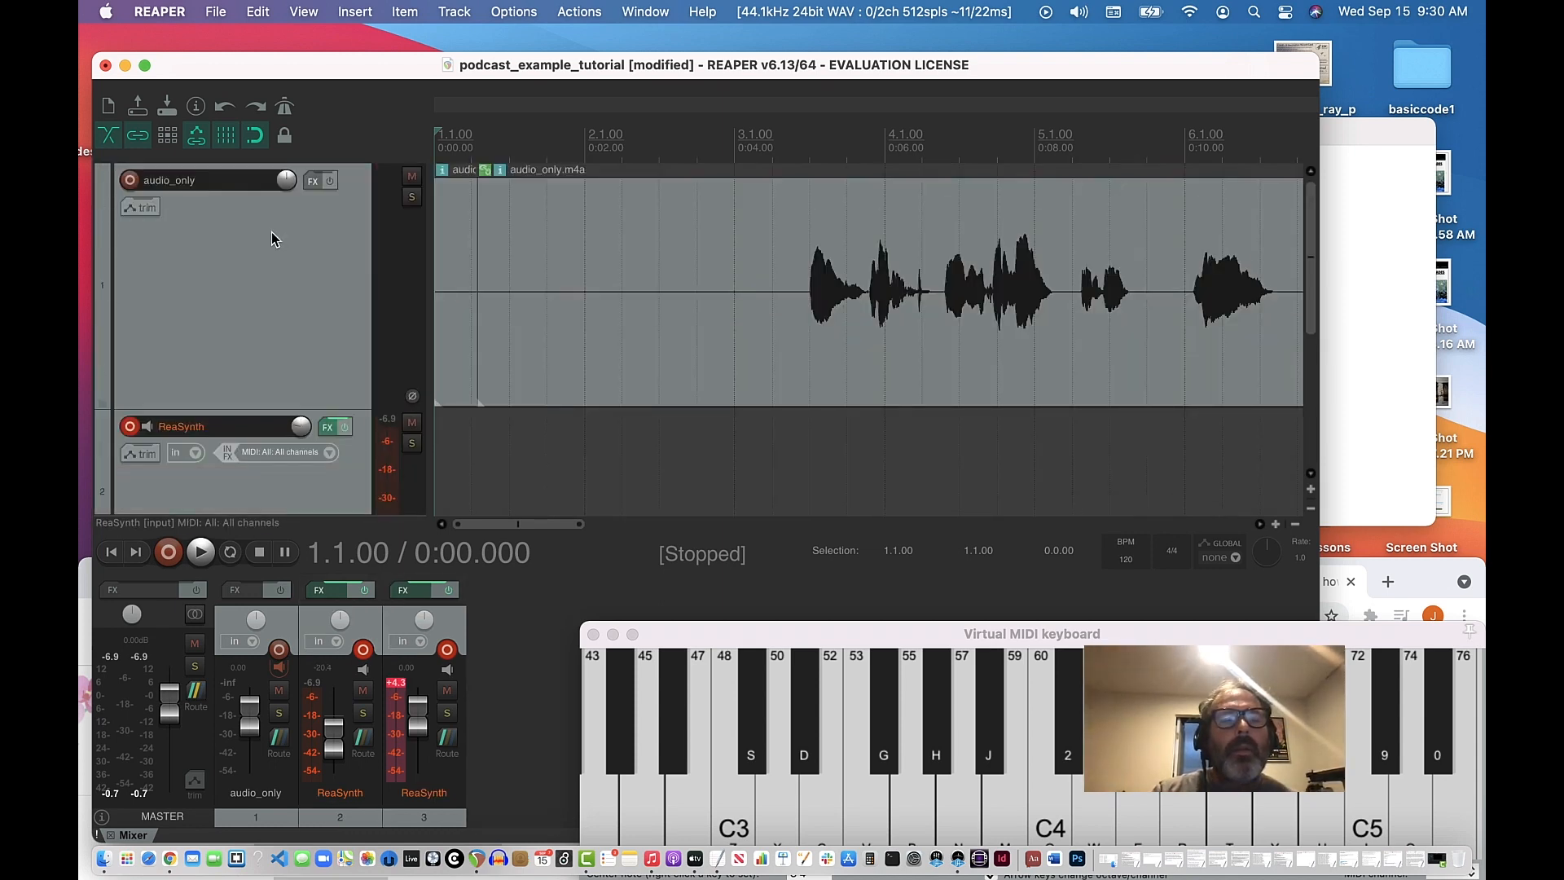
Undo the track deletion, the solo changes and the removal of track 2's recorded MIDI item.
scroll(272, 231, "down", 3)
key("super+z")
key("super+z")
key("super+z")
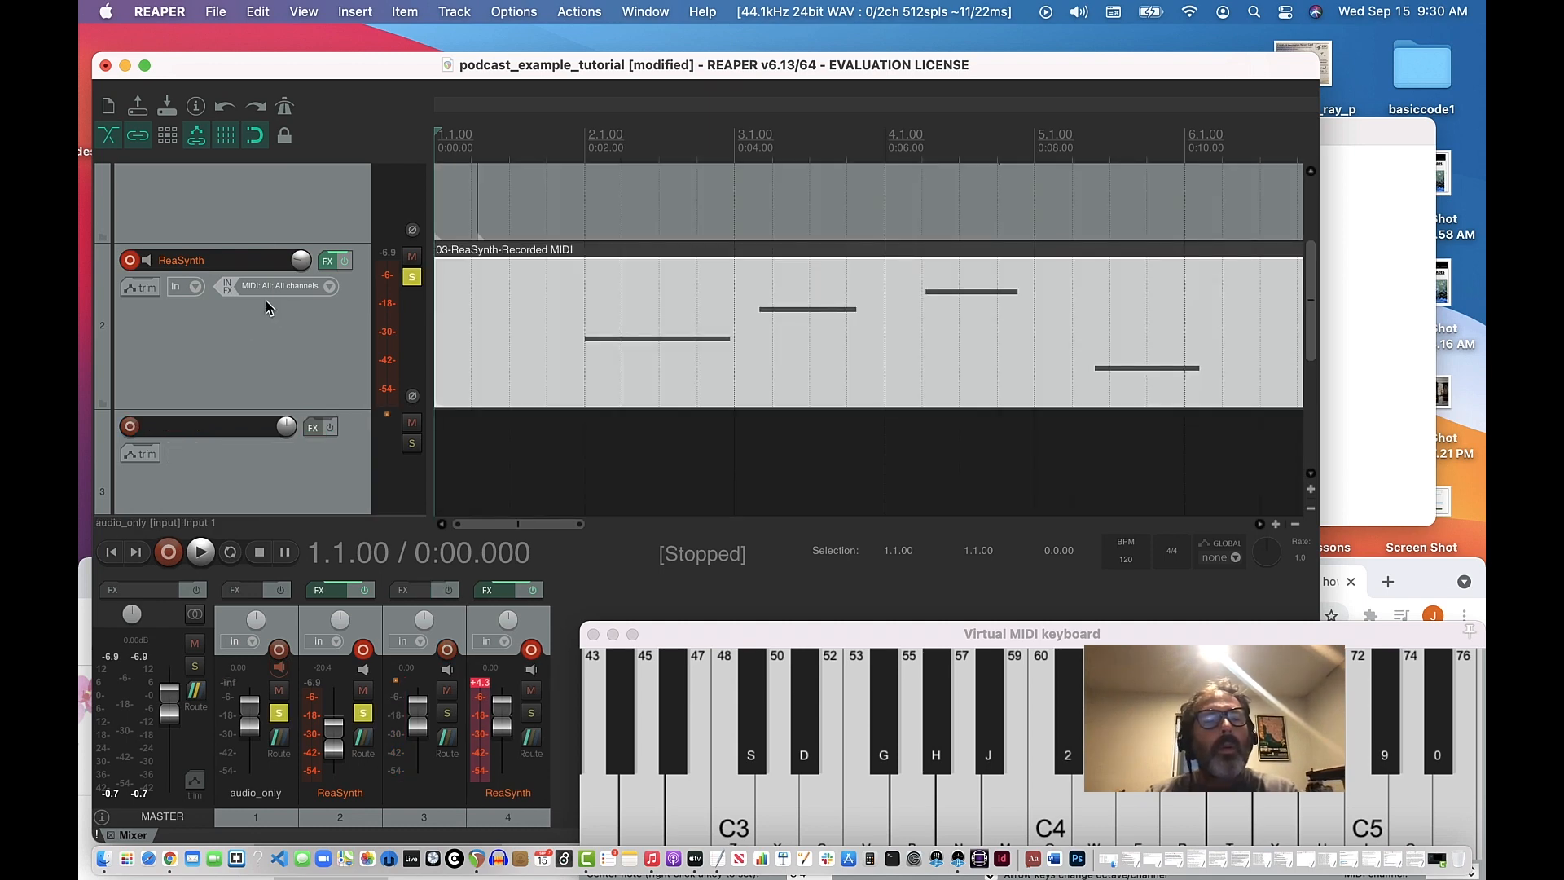
Remove the empty track between the two ReaSynth tracks.
left_click(261, 487)
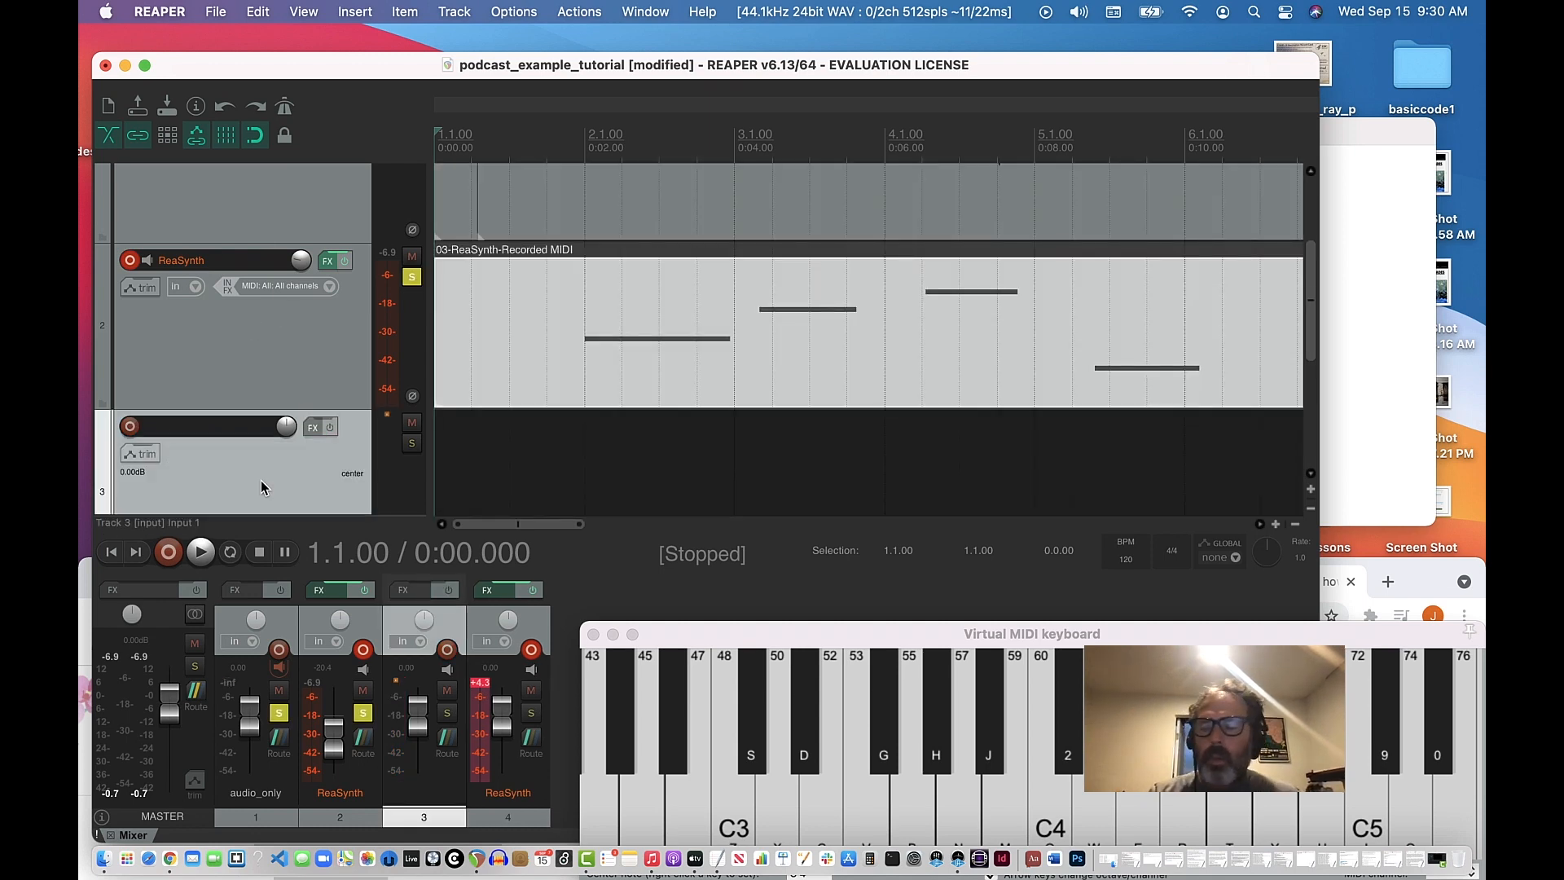
key("Delete")
scroll(261, 487, "down", 3)
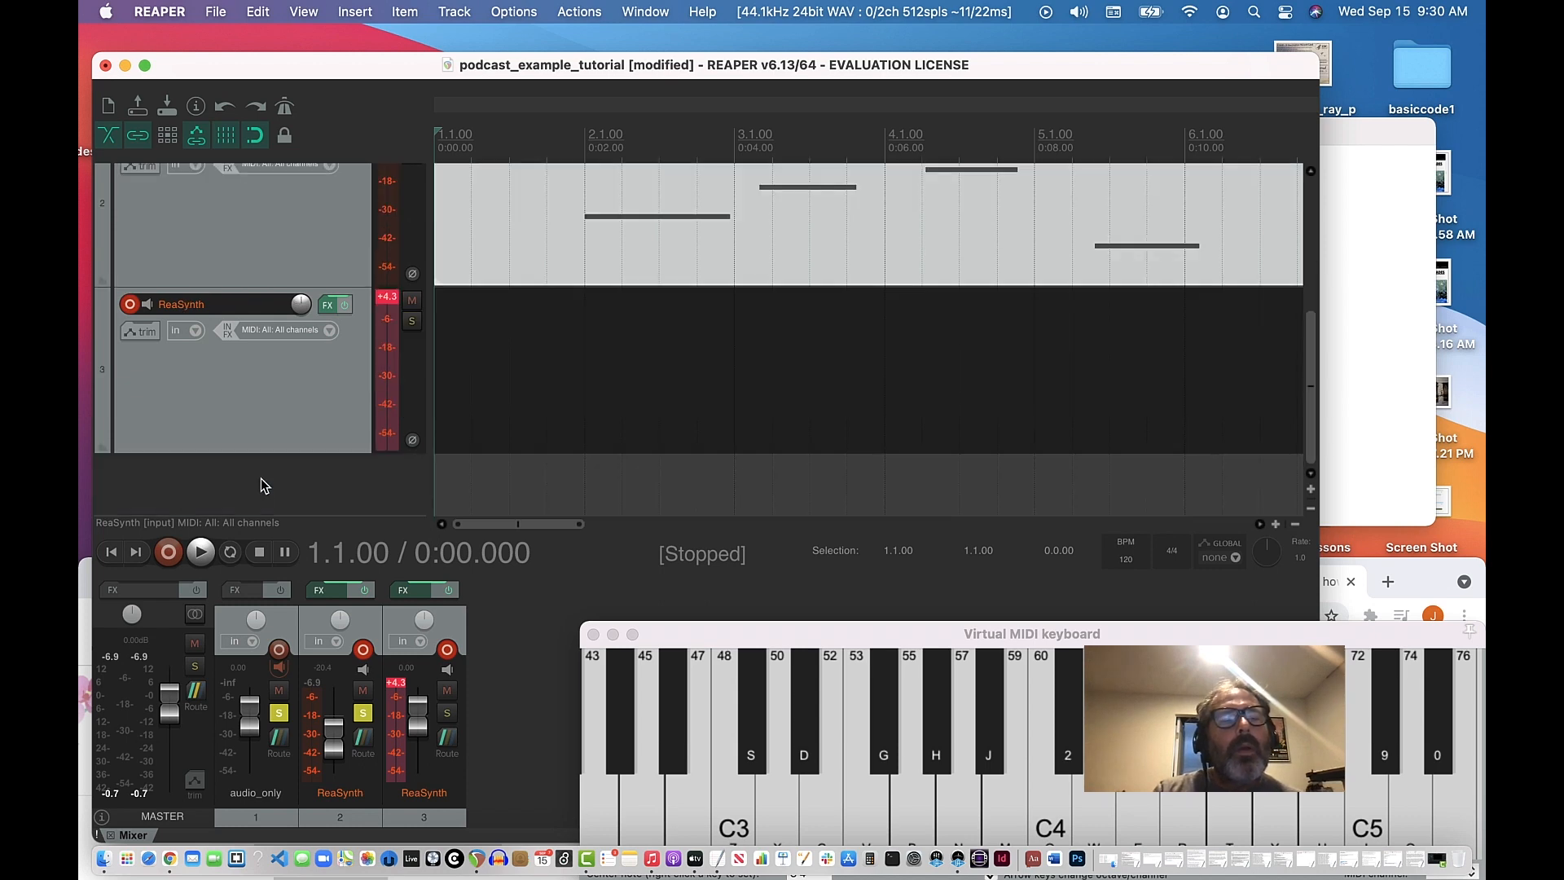
Turn off solo on ReaSynth track 2 and solo ReaSynth track 3 instead.
left_click(271, 409)
scroll(346, 277, "up", 4)
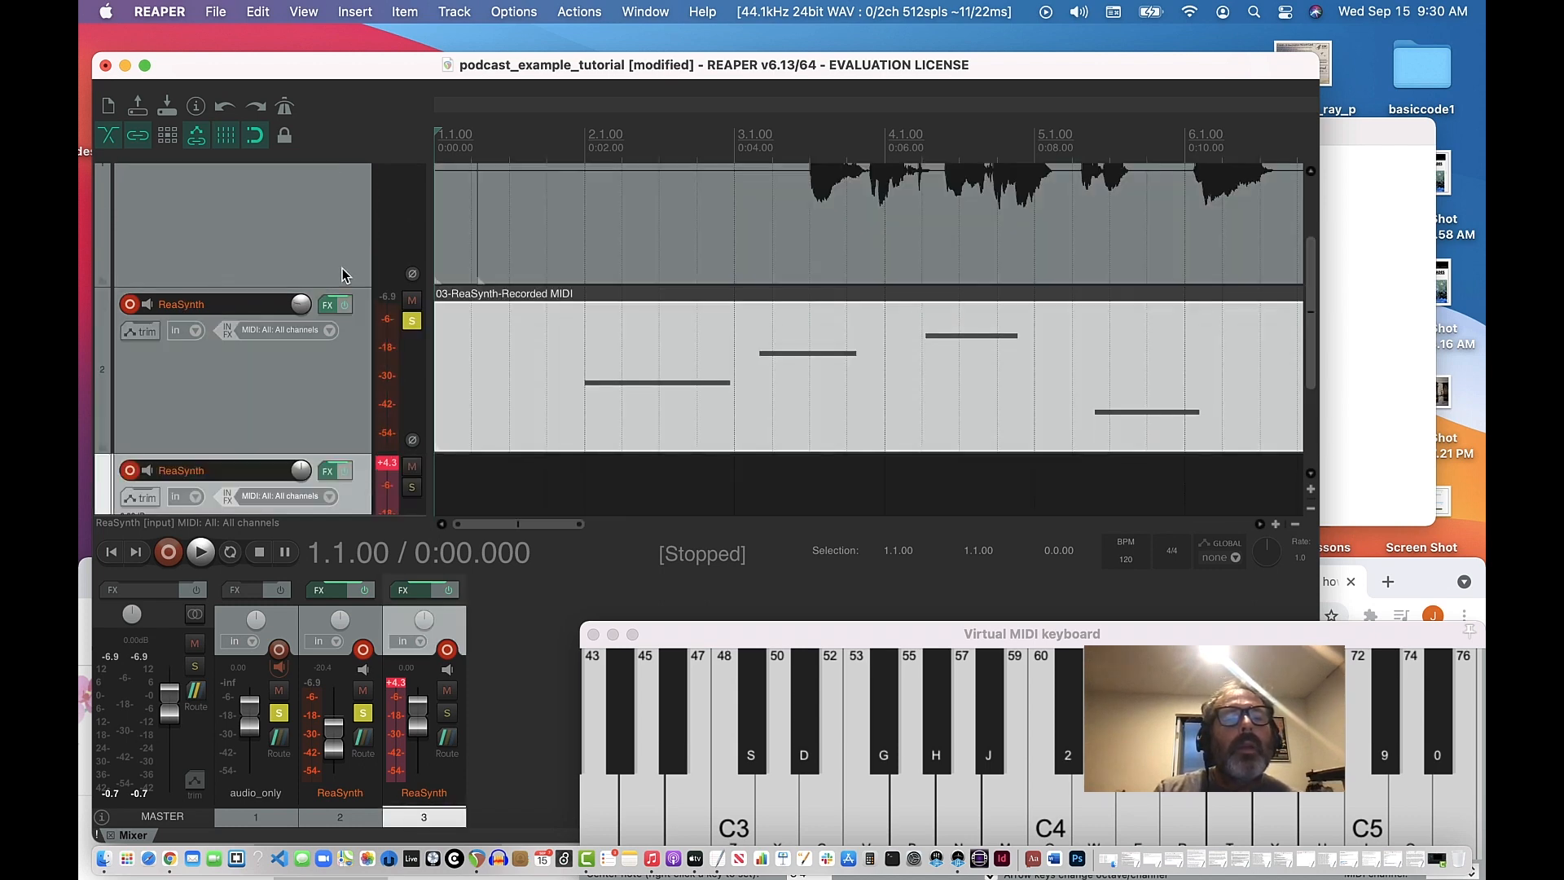
left_click(412, 321)
scroll(413, 326, "down", 4)
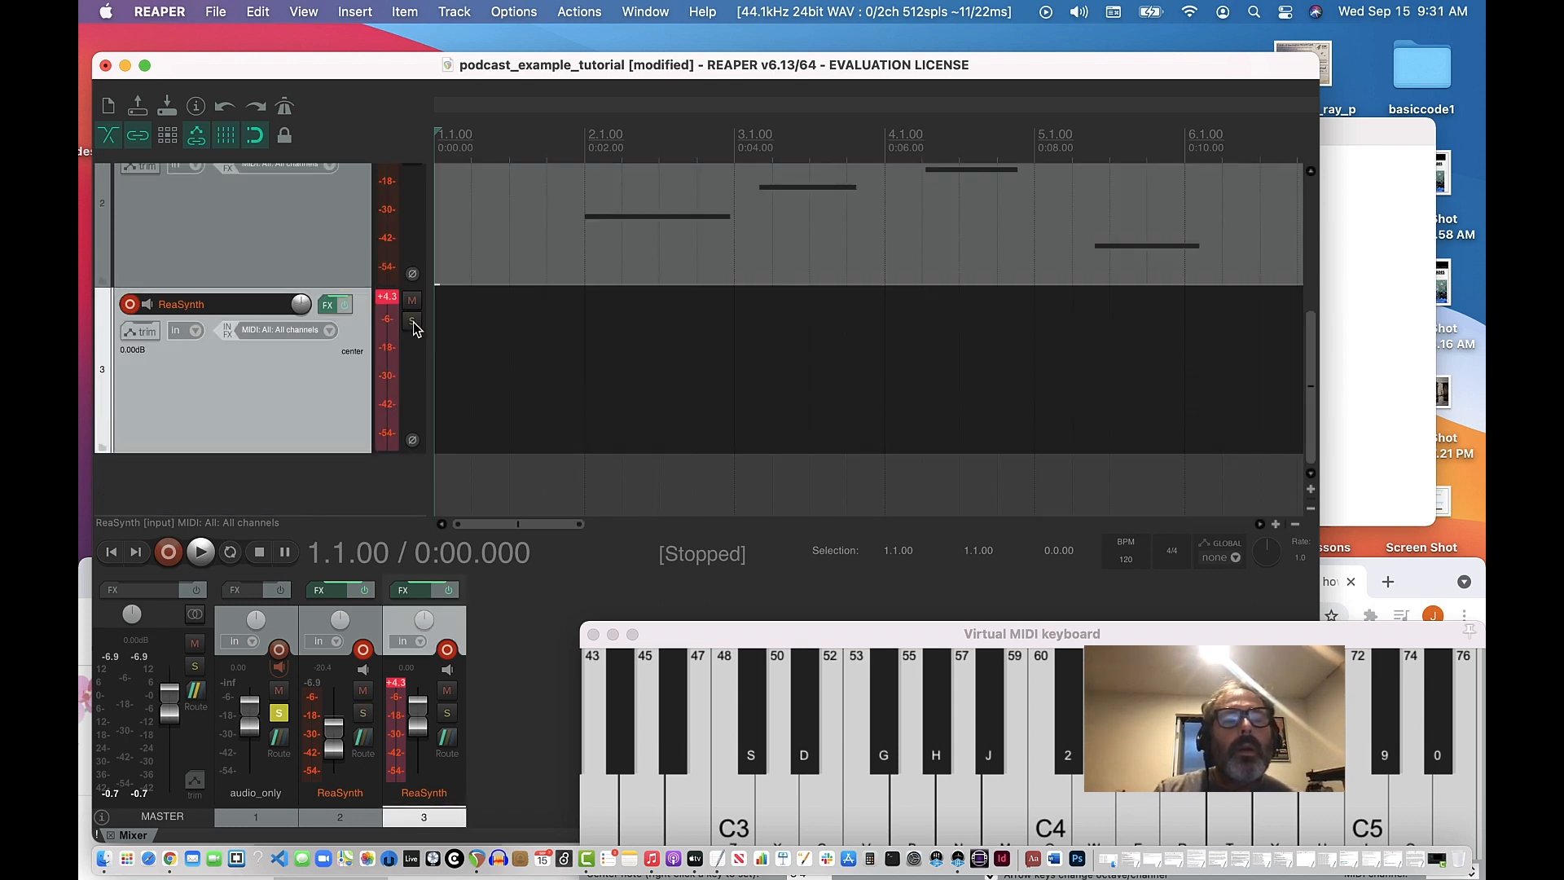
left_click(412, 321)
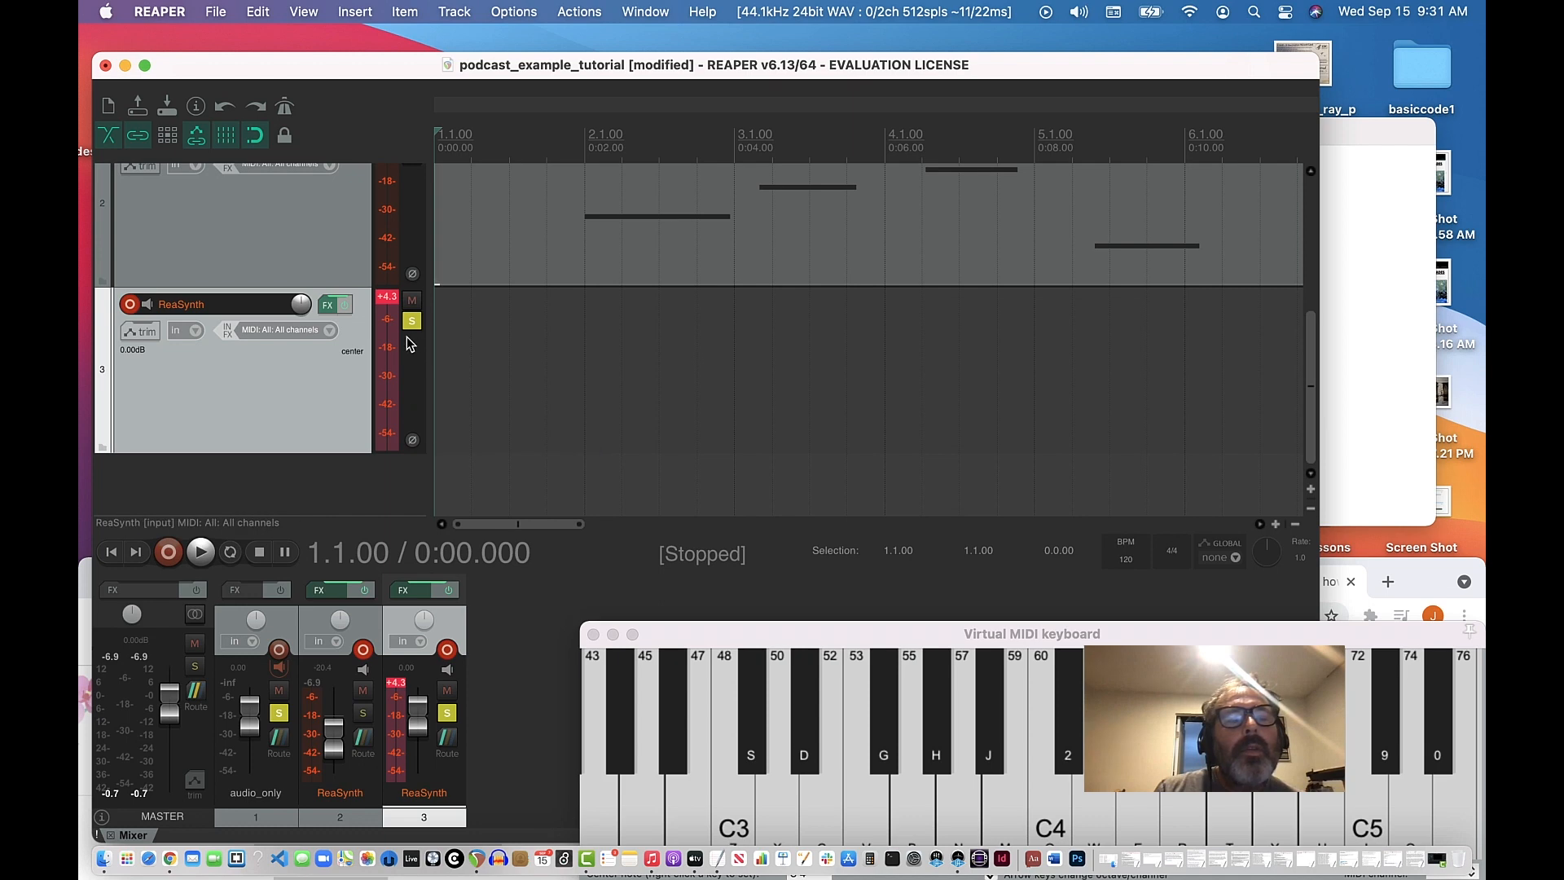
Disarm and re-arm track 3, then record C3, D3, F3 and A3 played on the virtual MIDI keyboard.
left_click(130, 306)
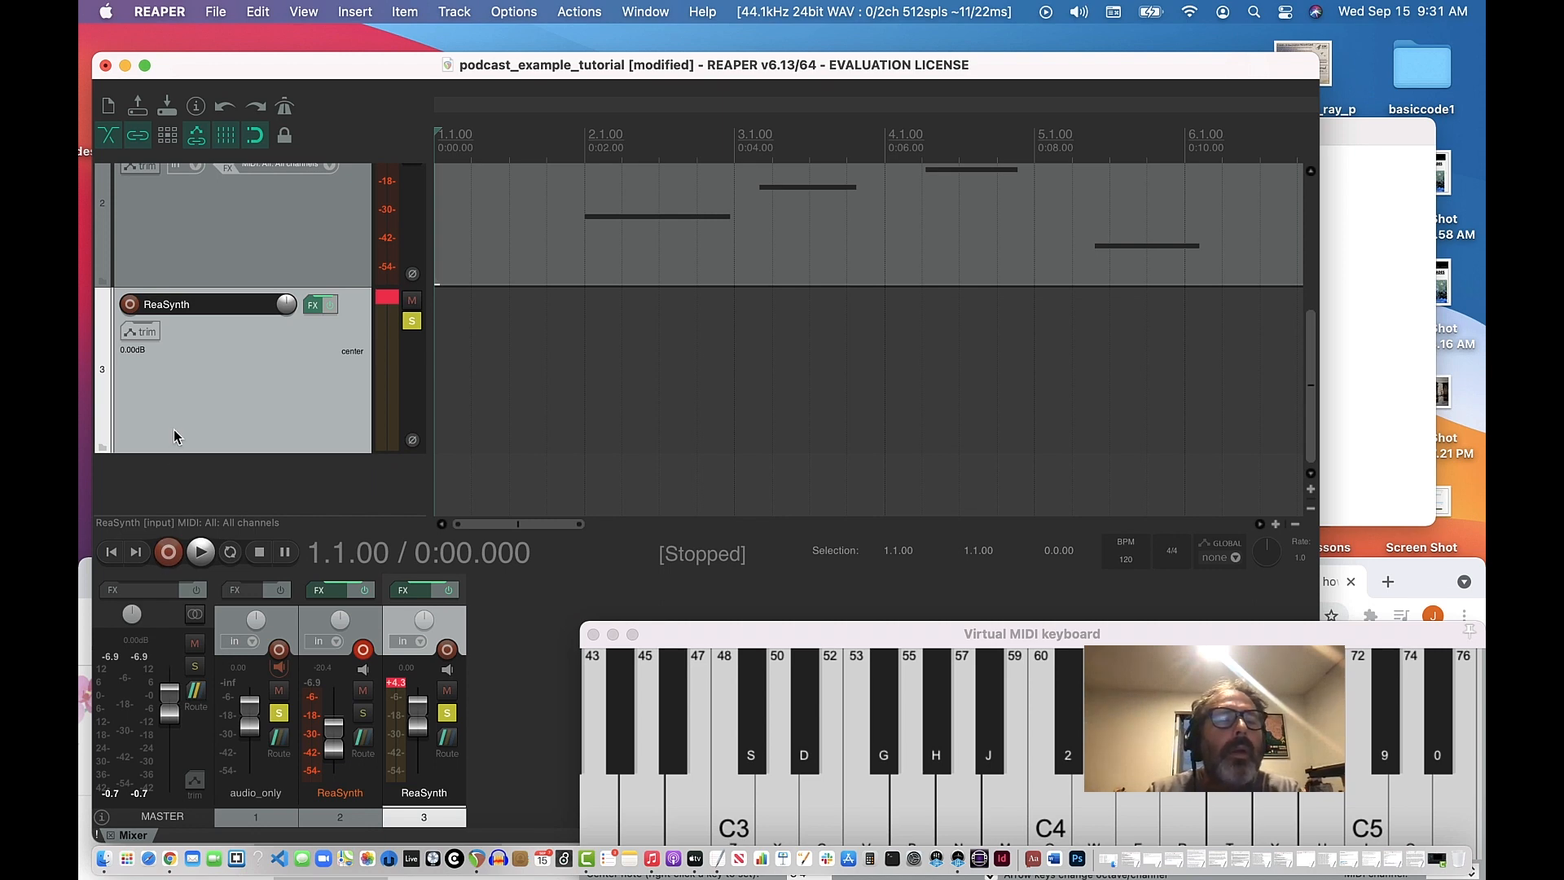
left_click(130, 304)
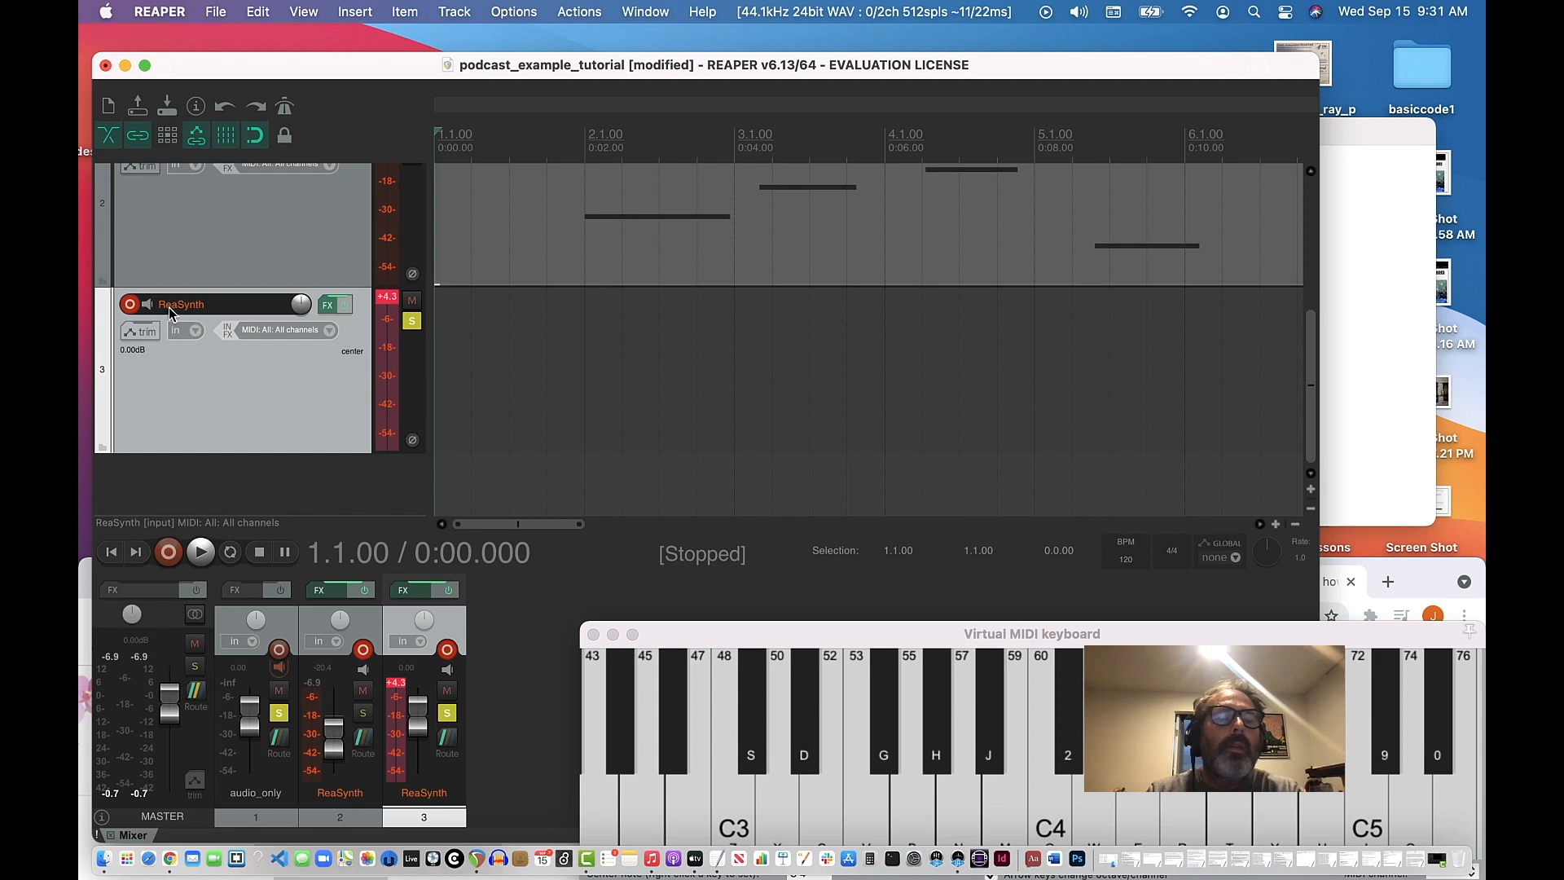
left_click(169, 553)
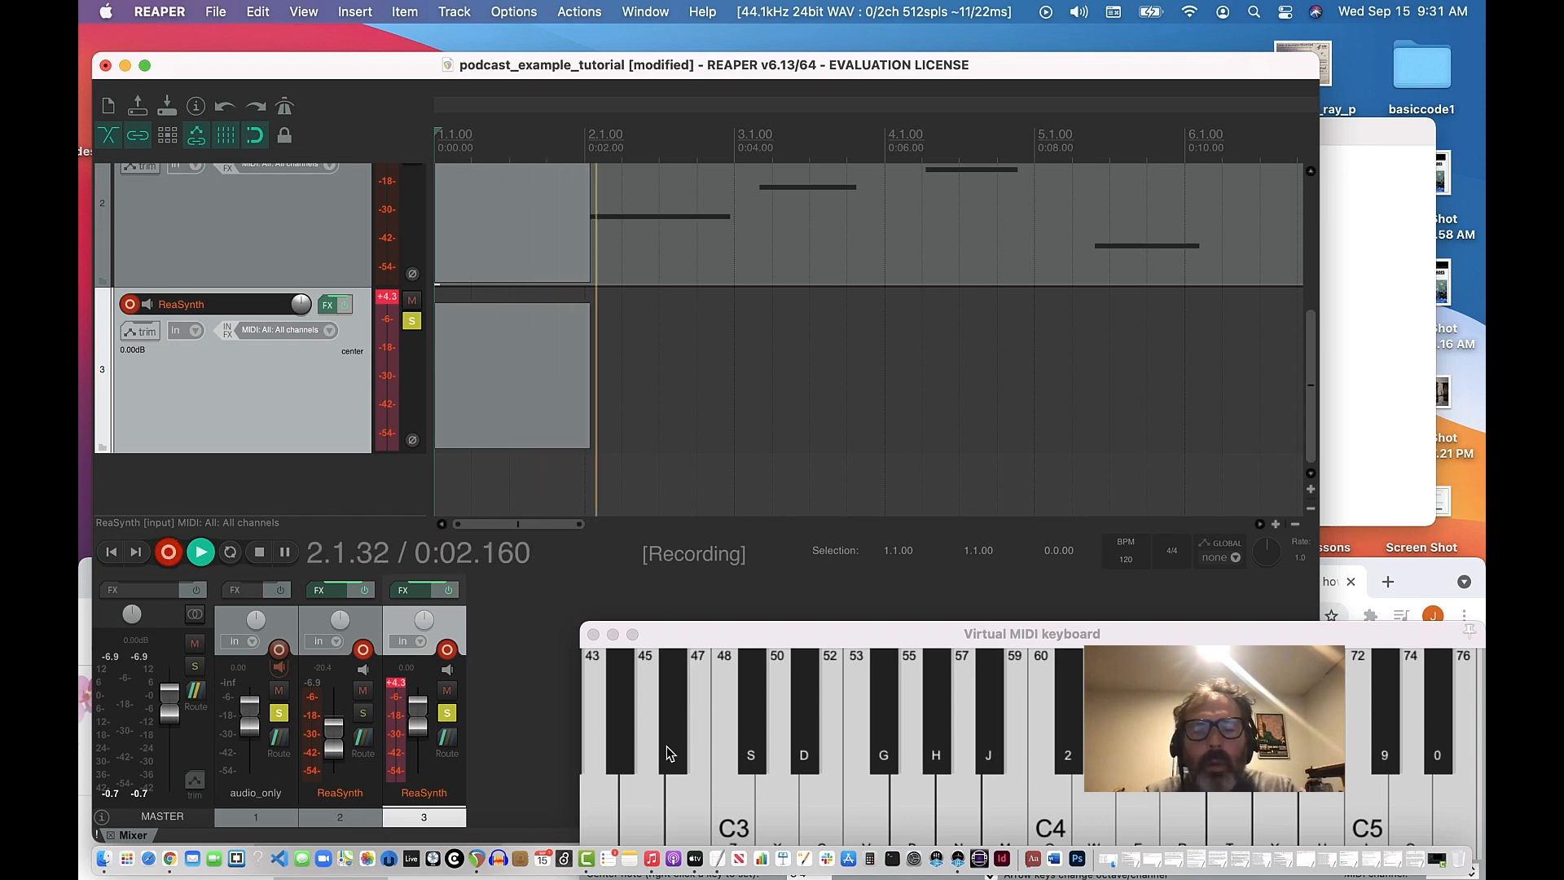
left_click(744, 802)
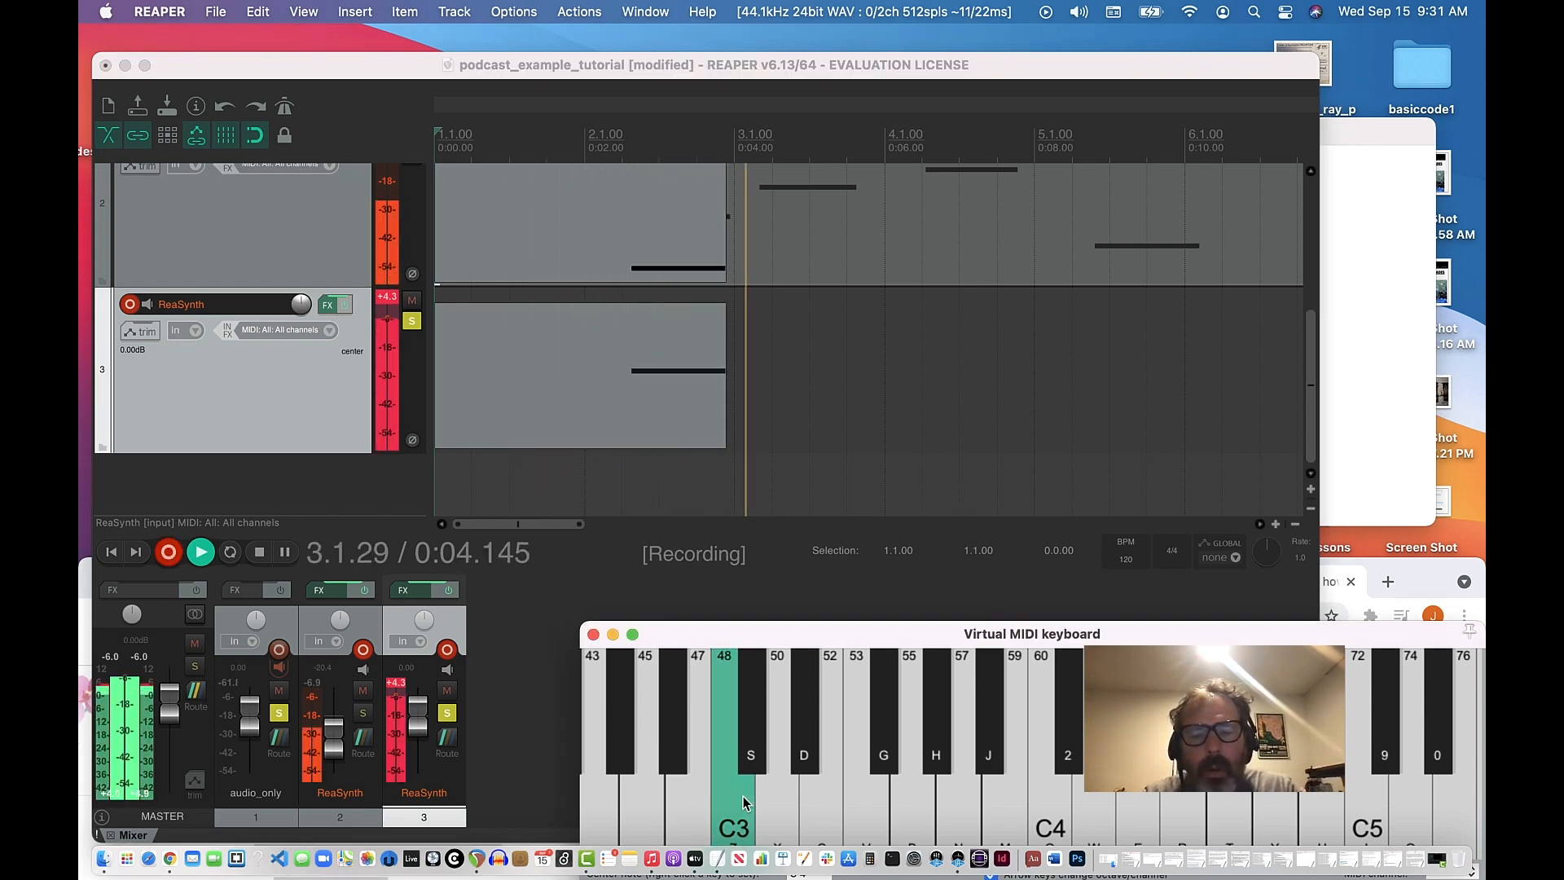
key("x")
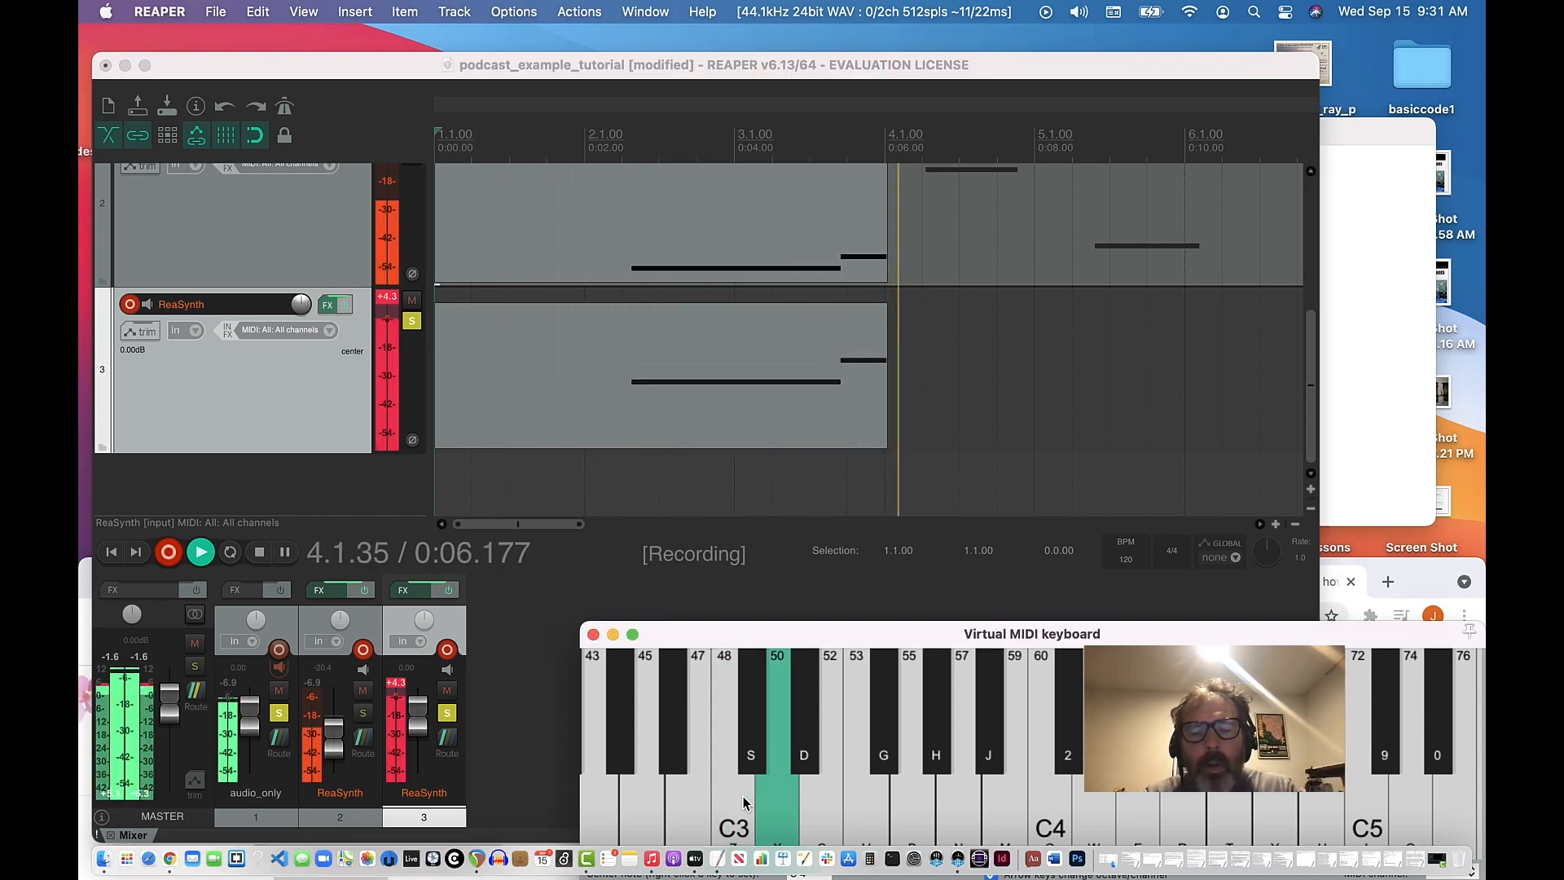
key("v")
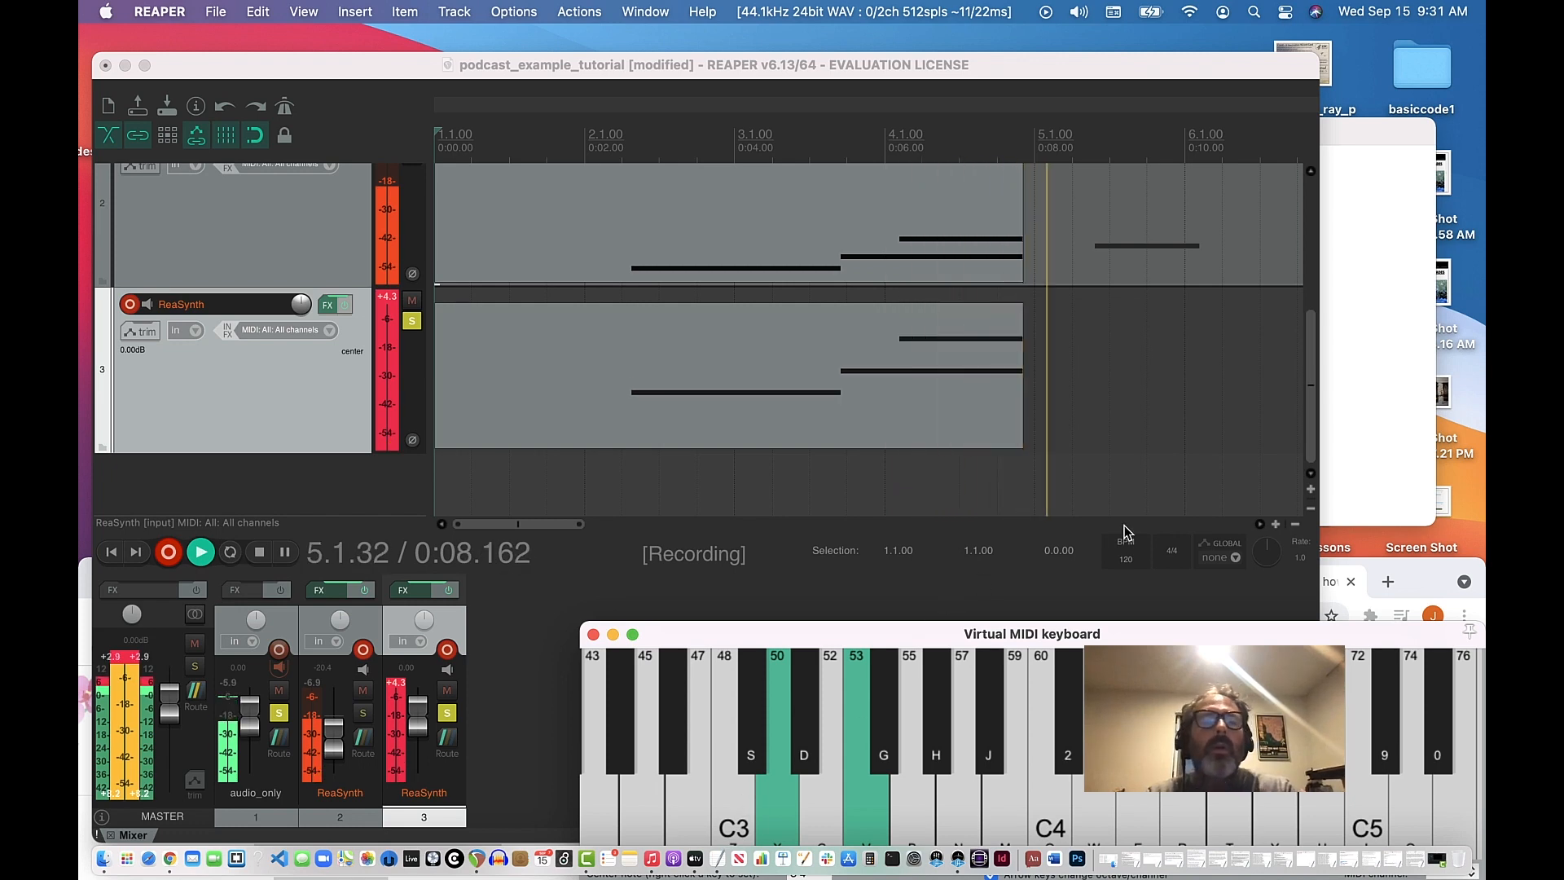
key("n")
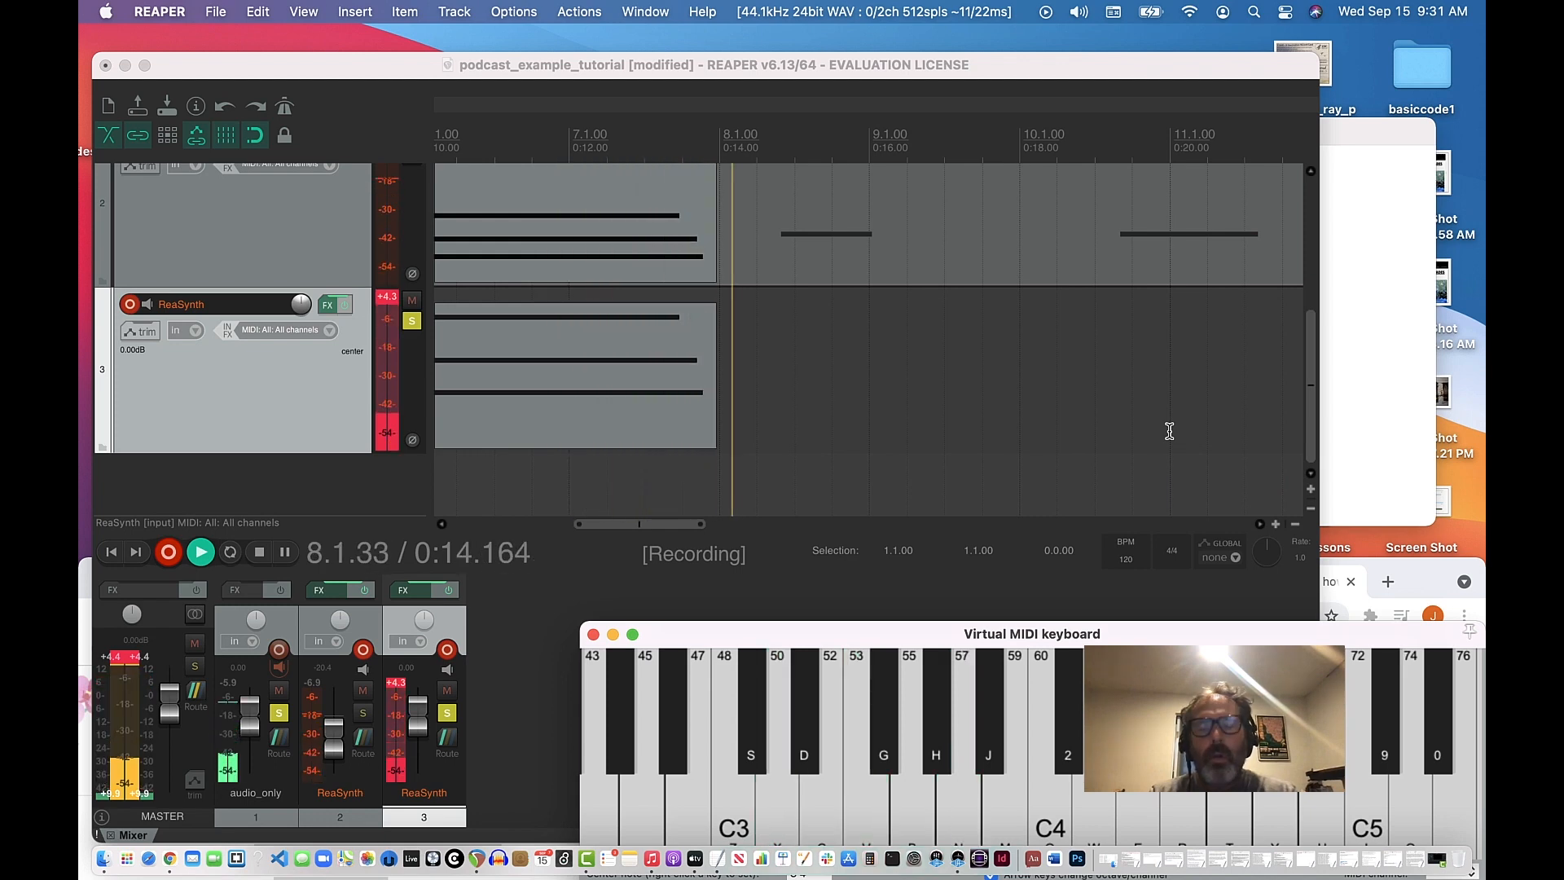
Stop the recording and delete all the newly recorded MIDI files.
key("space")
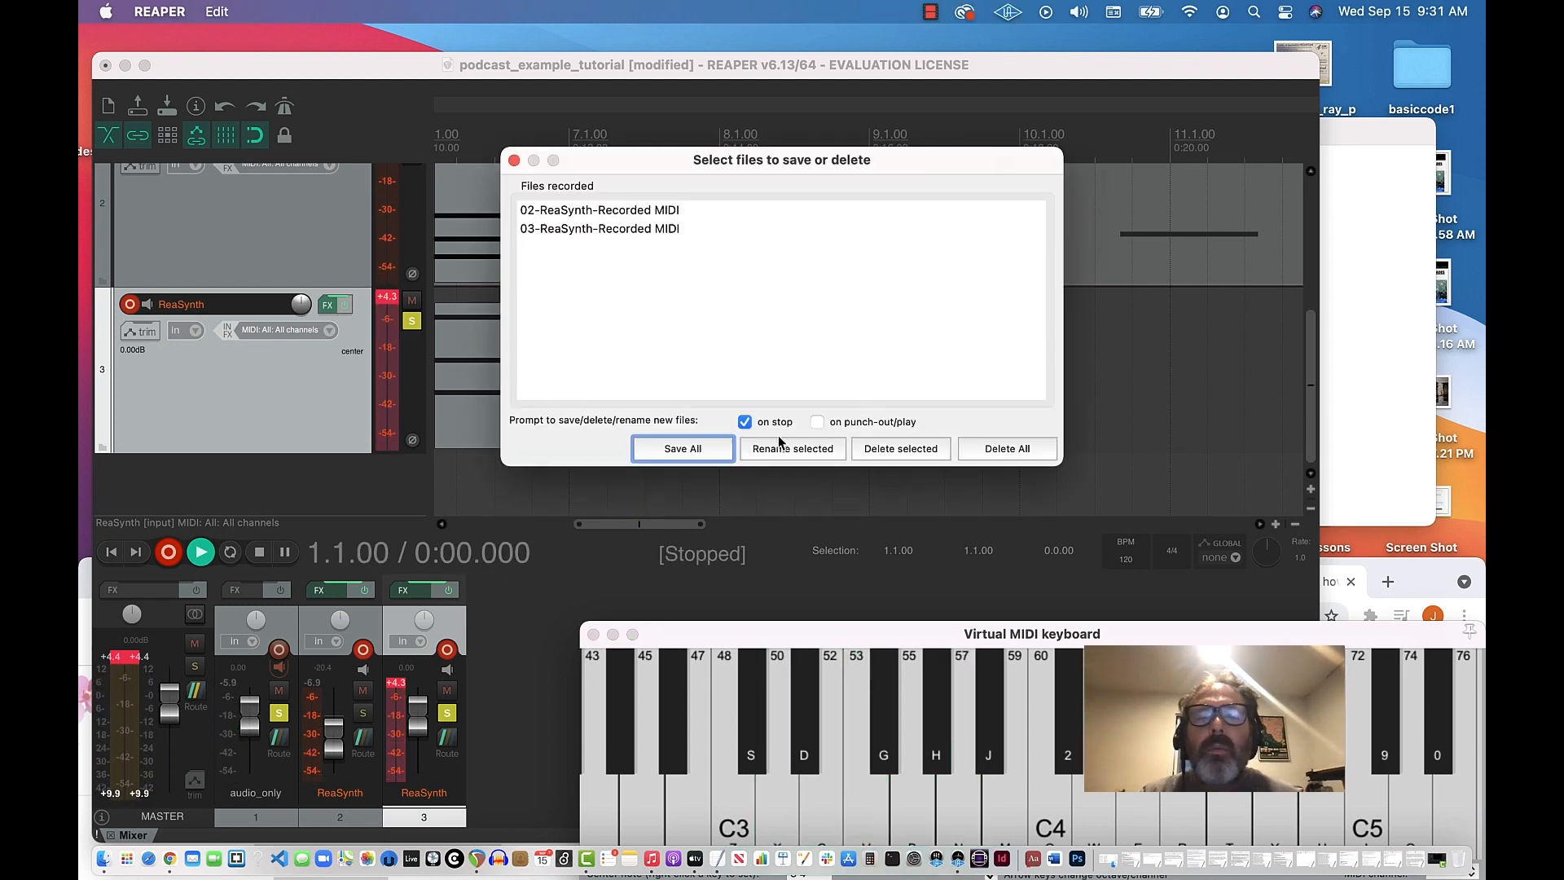
left_click(1001, 449)
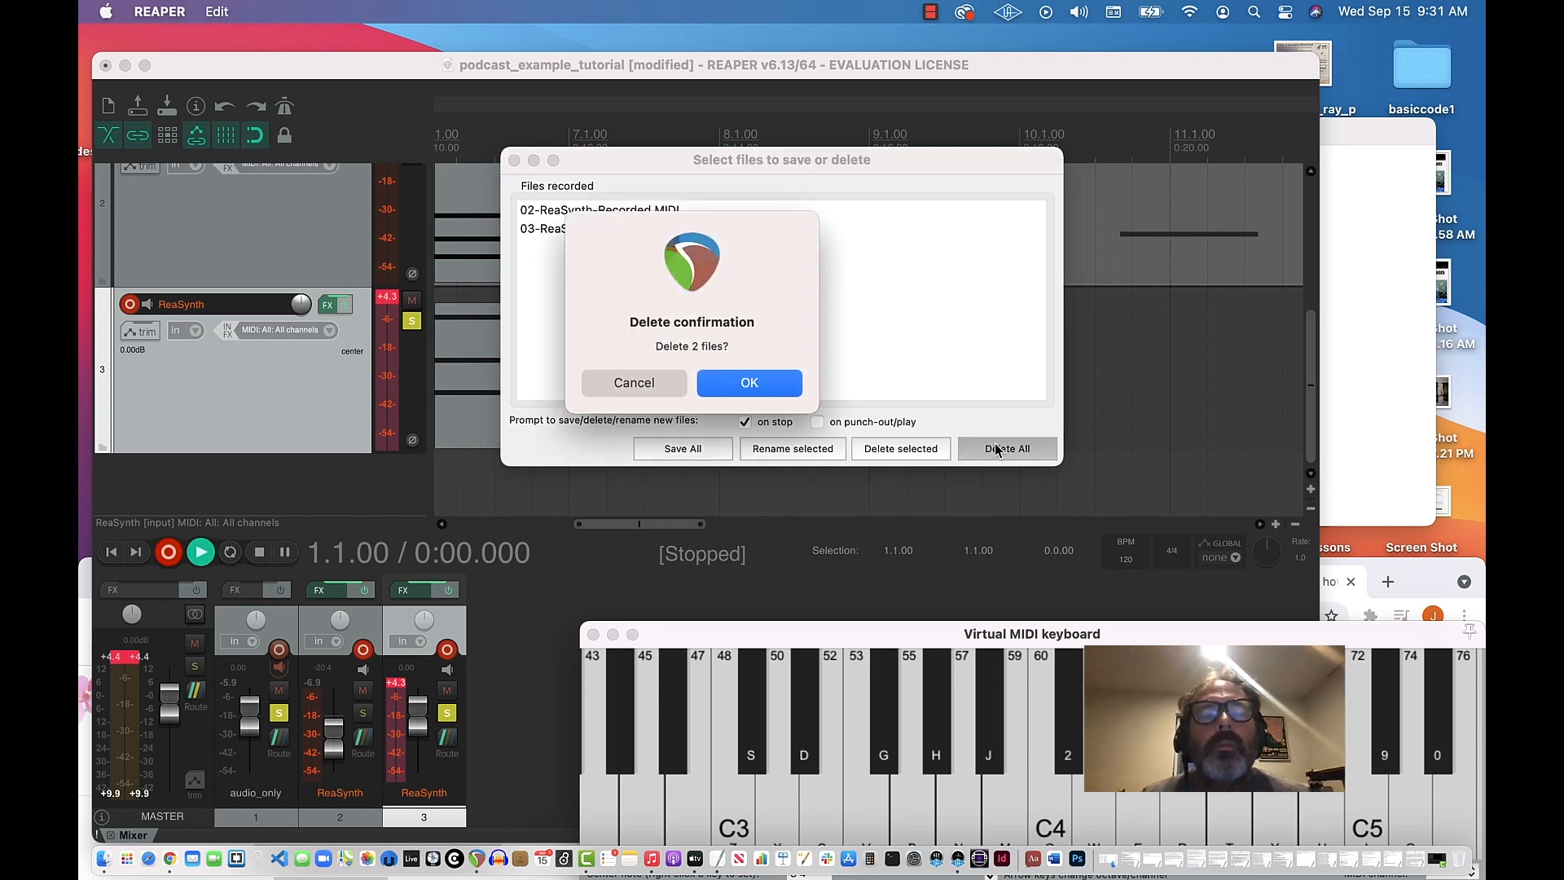
left_click(750, 383)
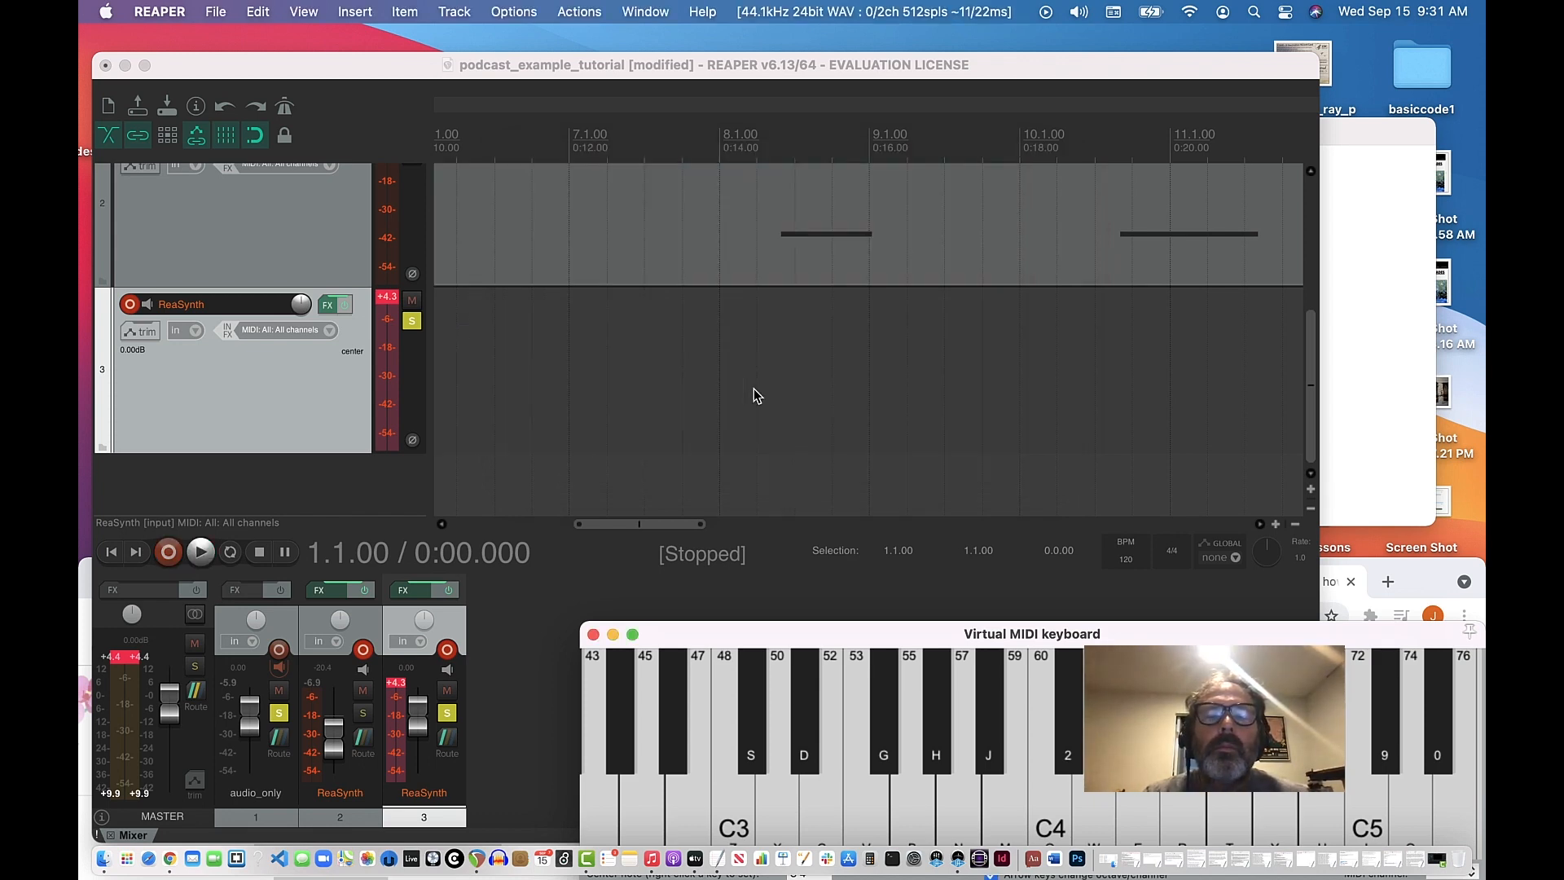
Turn off solo on audio_only and ReaSynth track 2, and disarm track 2 so only track 3 records.
scroll(510, 349, "up", 3)
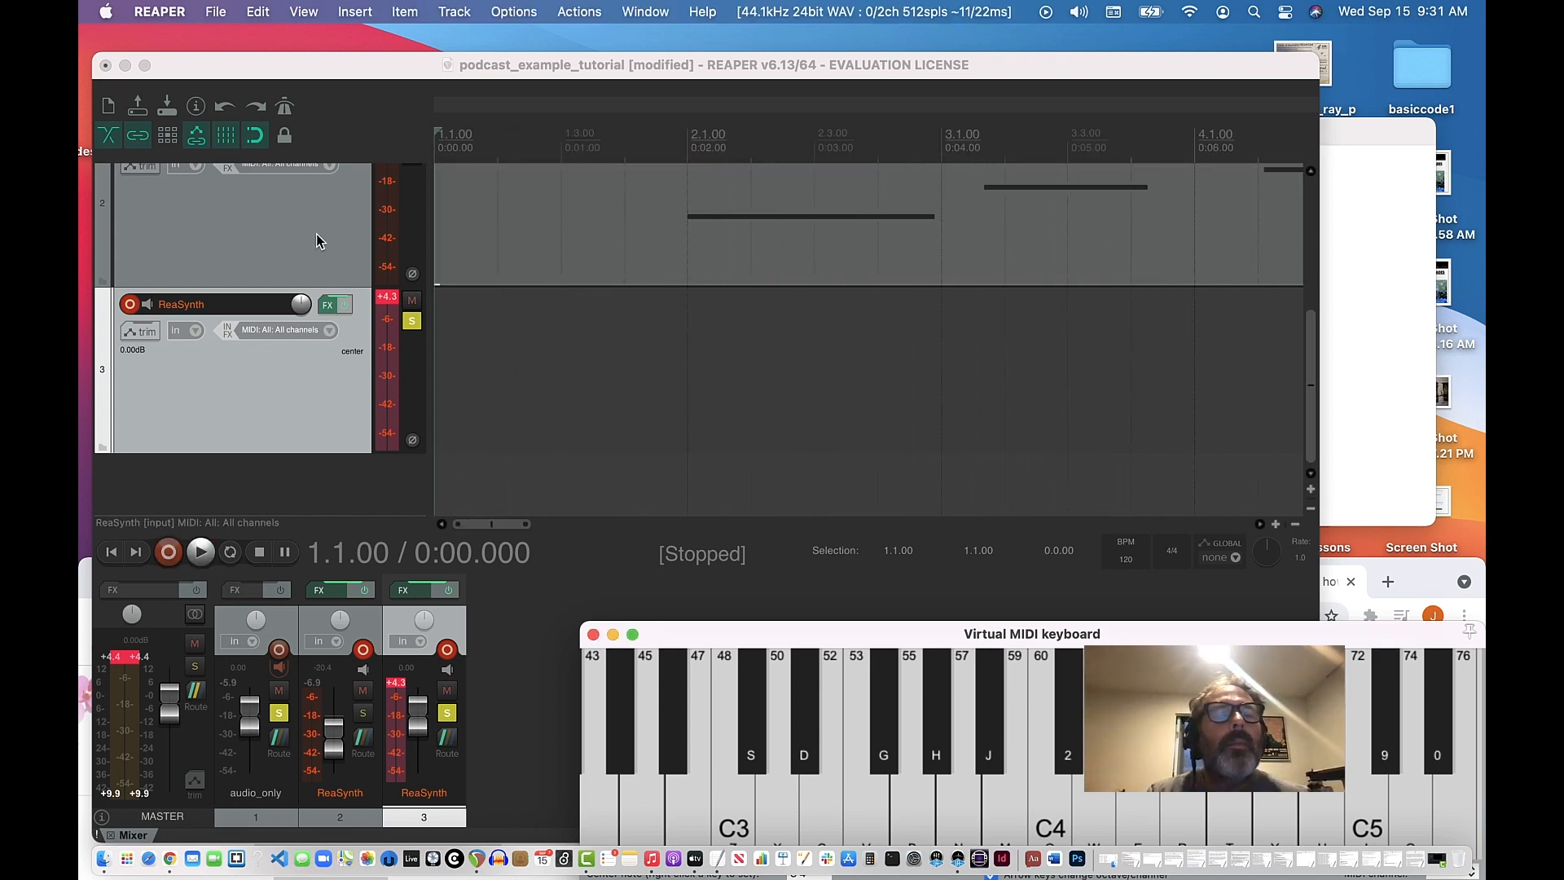
scroll(292, 228, "up", 3)
left_click(411, 198)
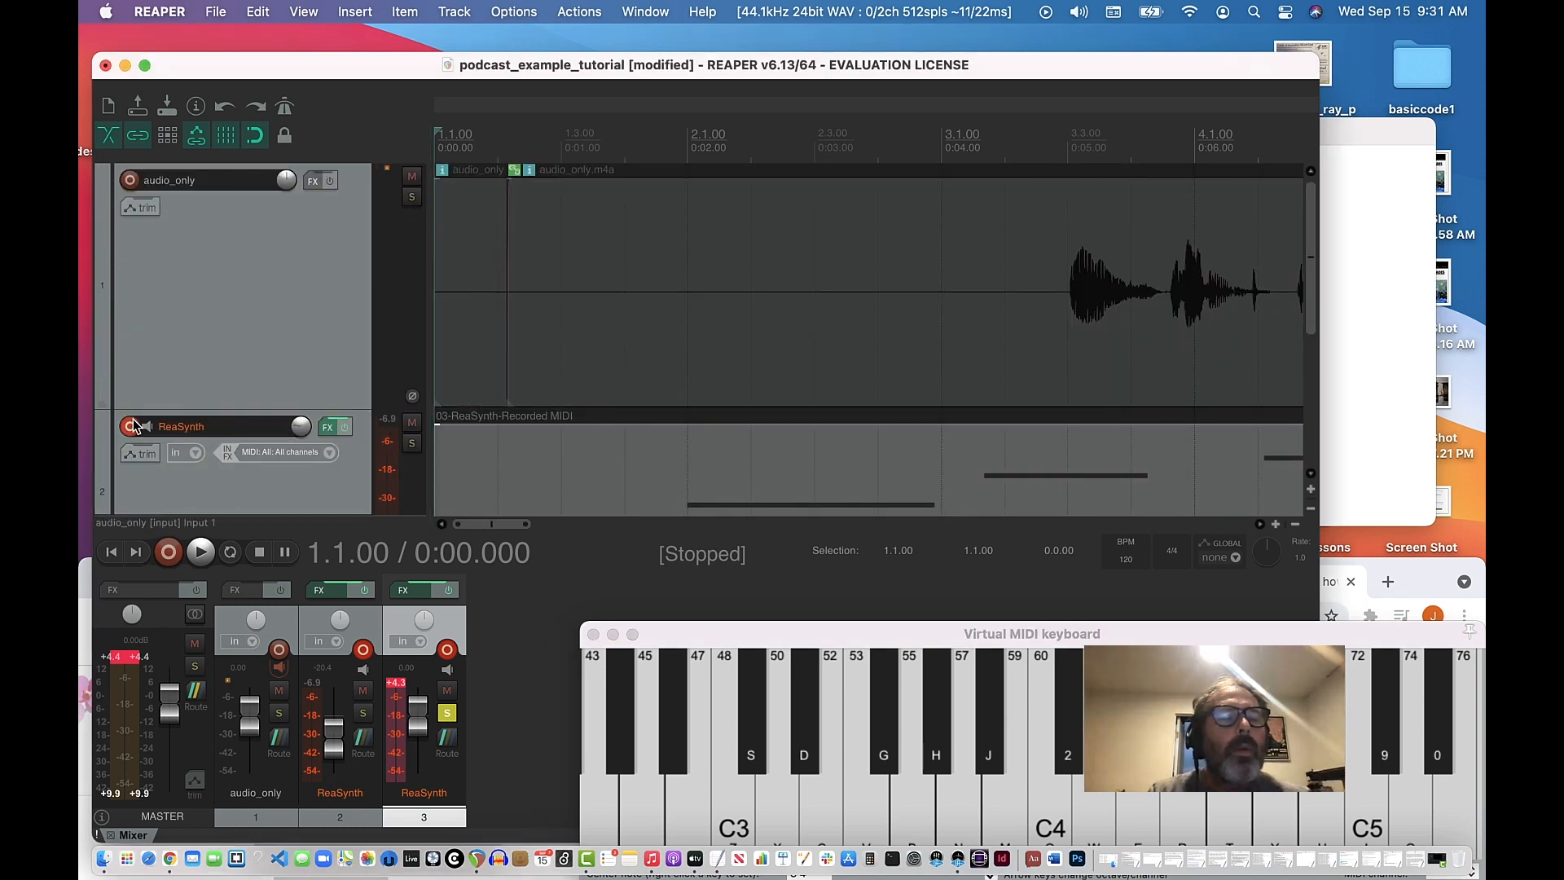
scroll(131, 428, "down", 4)
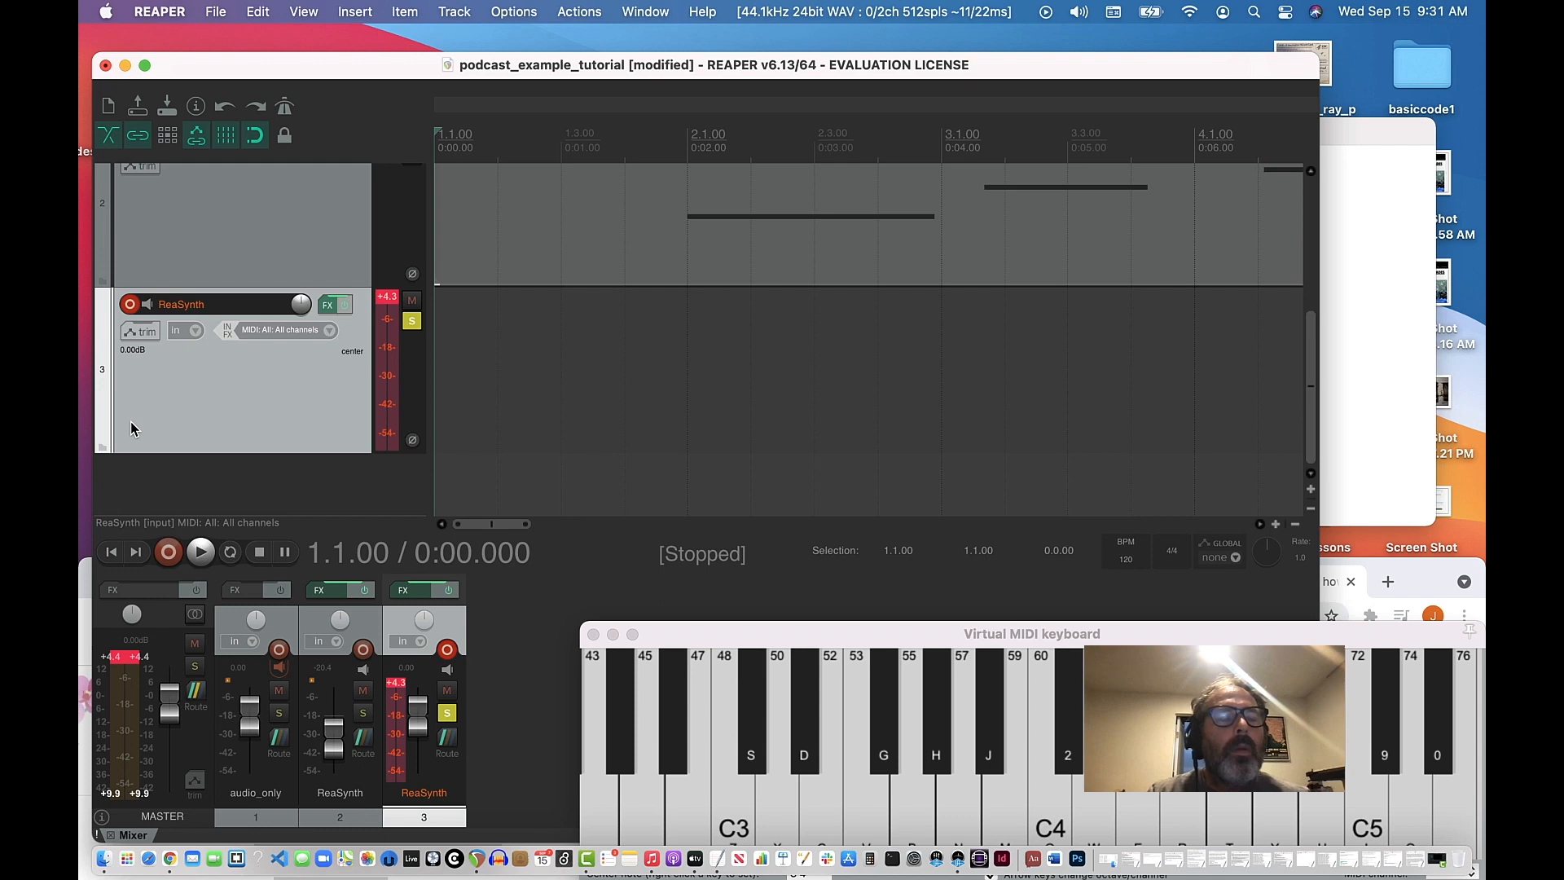
scroll(130, 428, "up", 4)
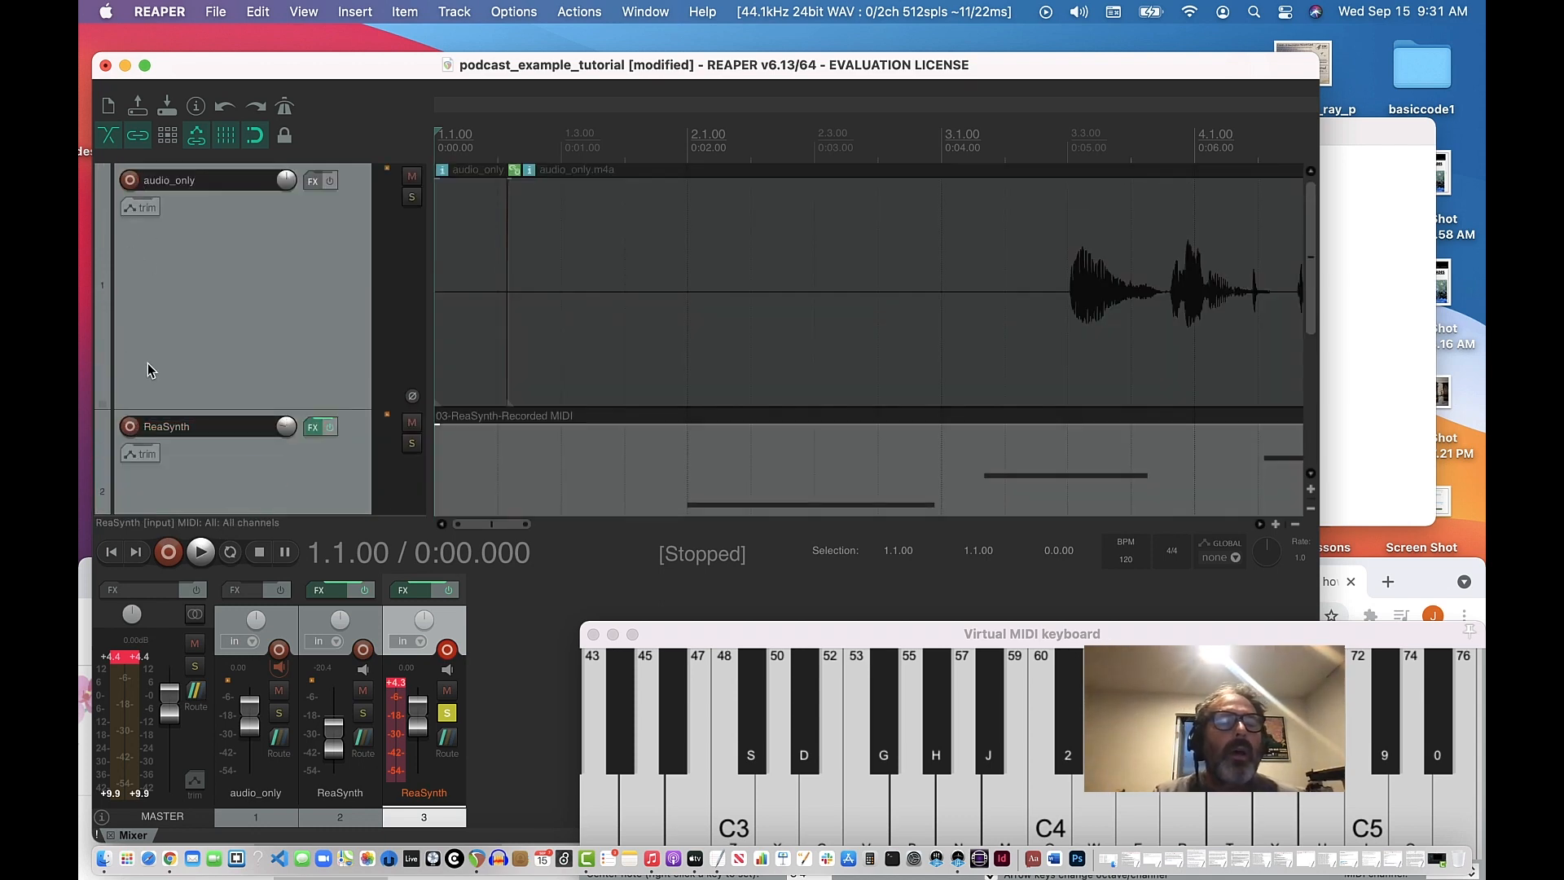
scroll(148, 363, "down", 4)
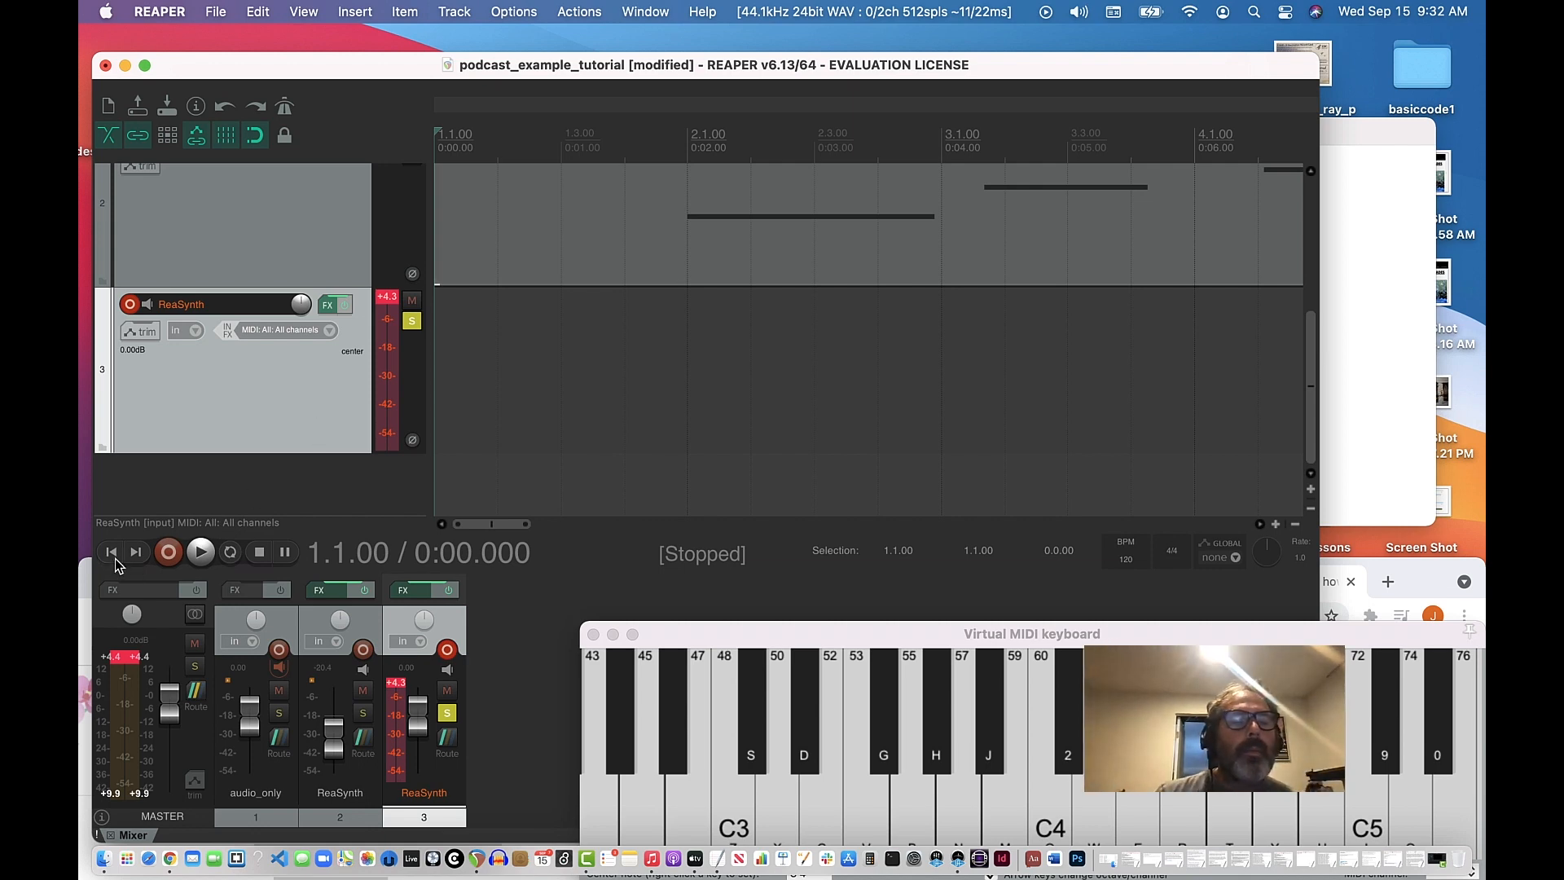
Move the Virtual MIDI keyboard up over the arrangement and toggle track 3's record arm off and back on.
left_click_drag(694, 640, 702, 318)
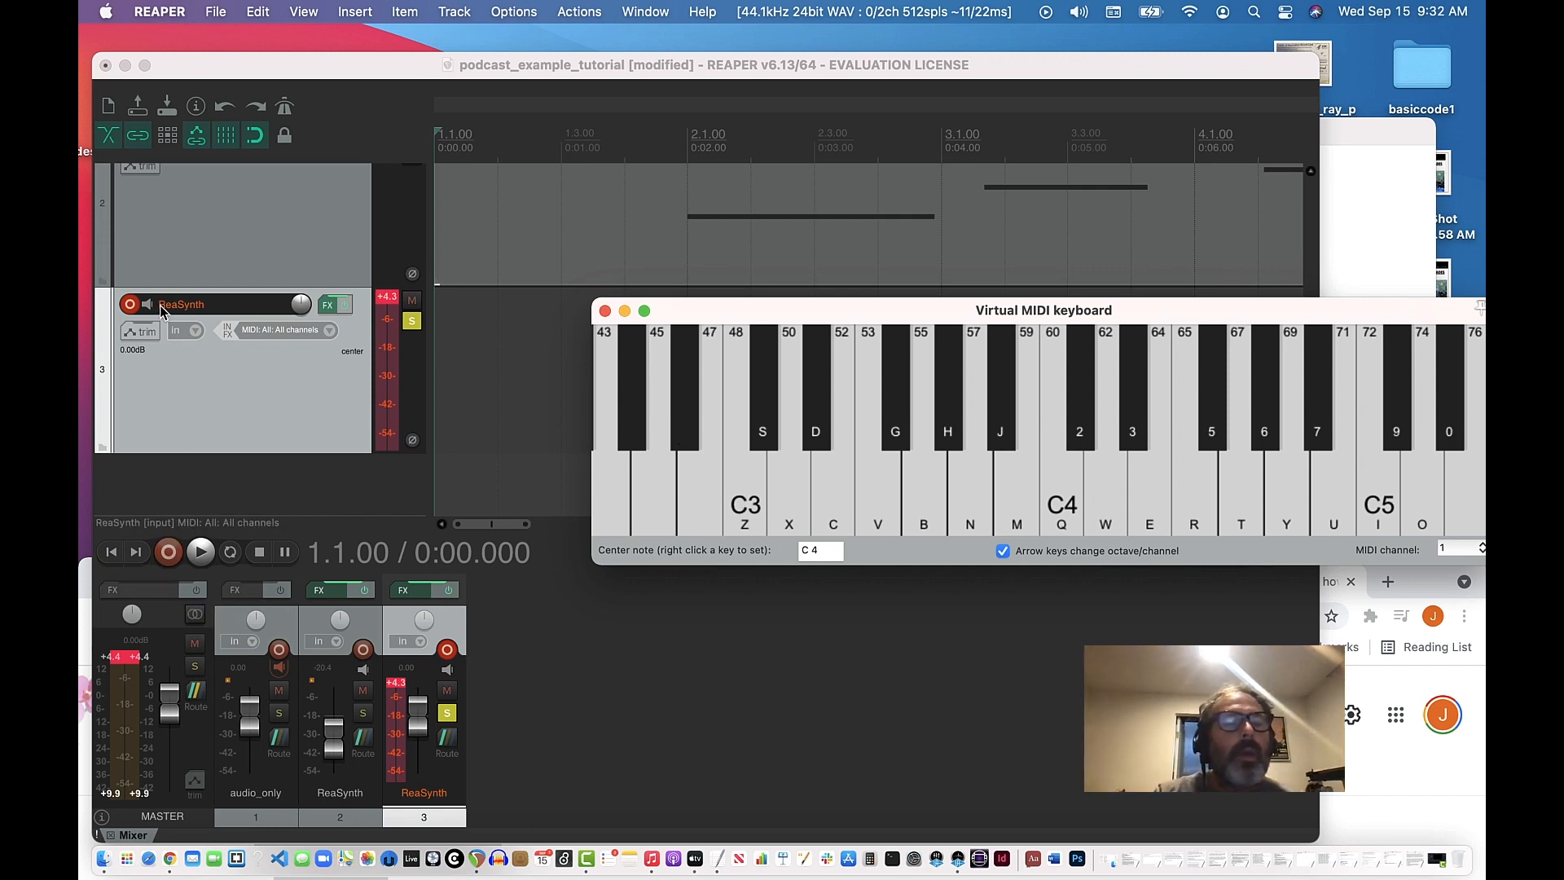
left_click(130, 306)
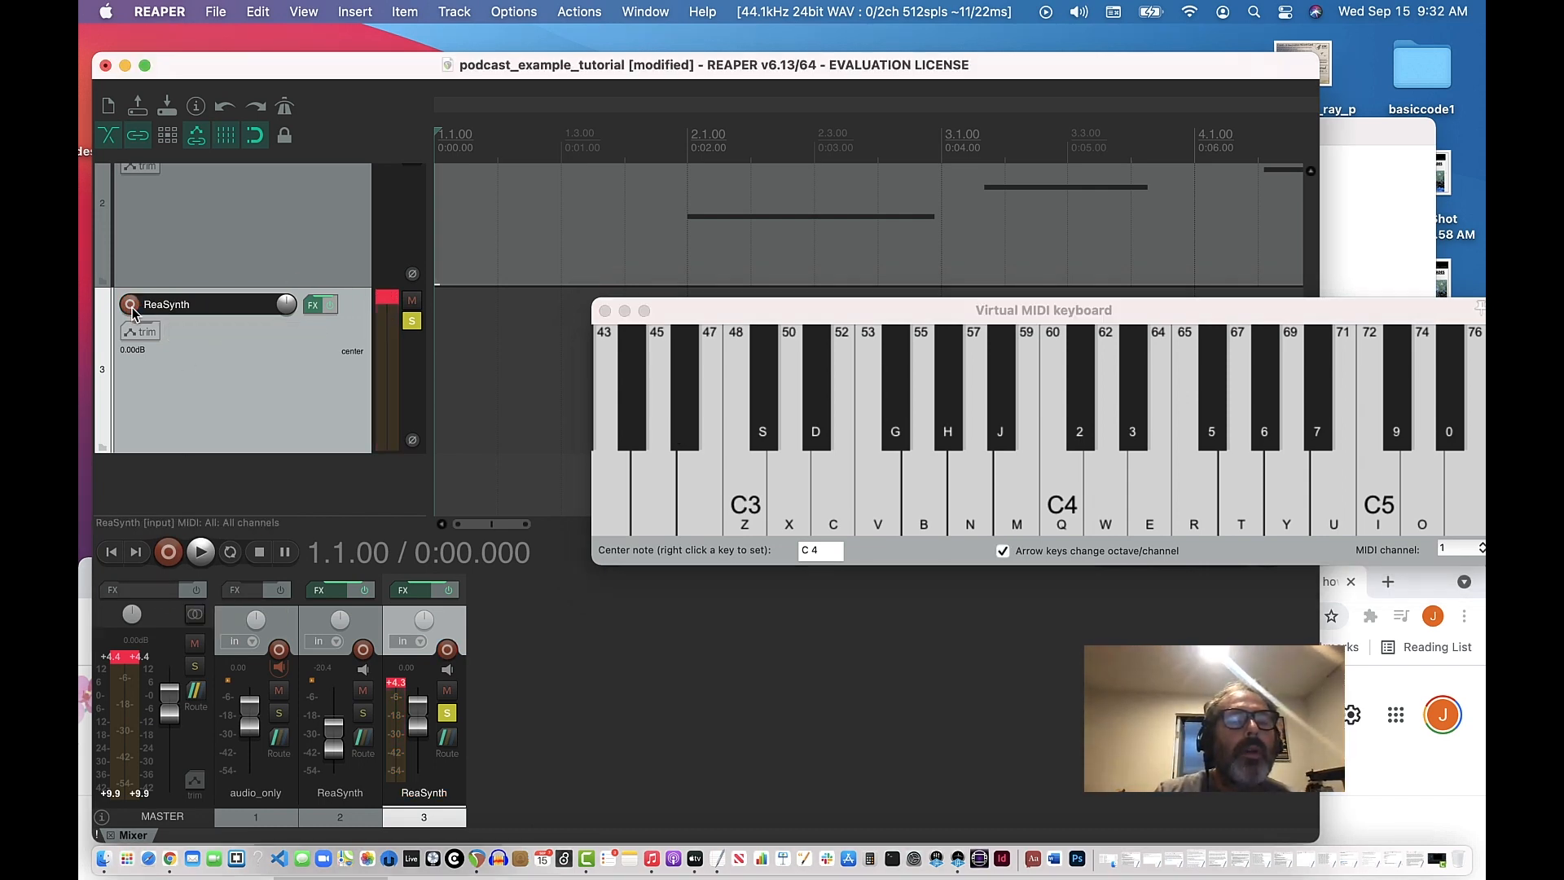
left_click(130, 306)
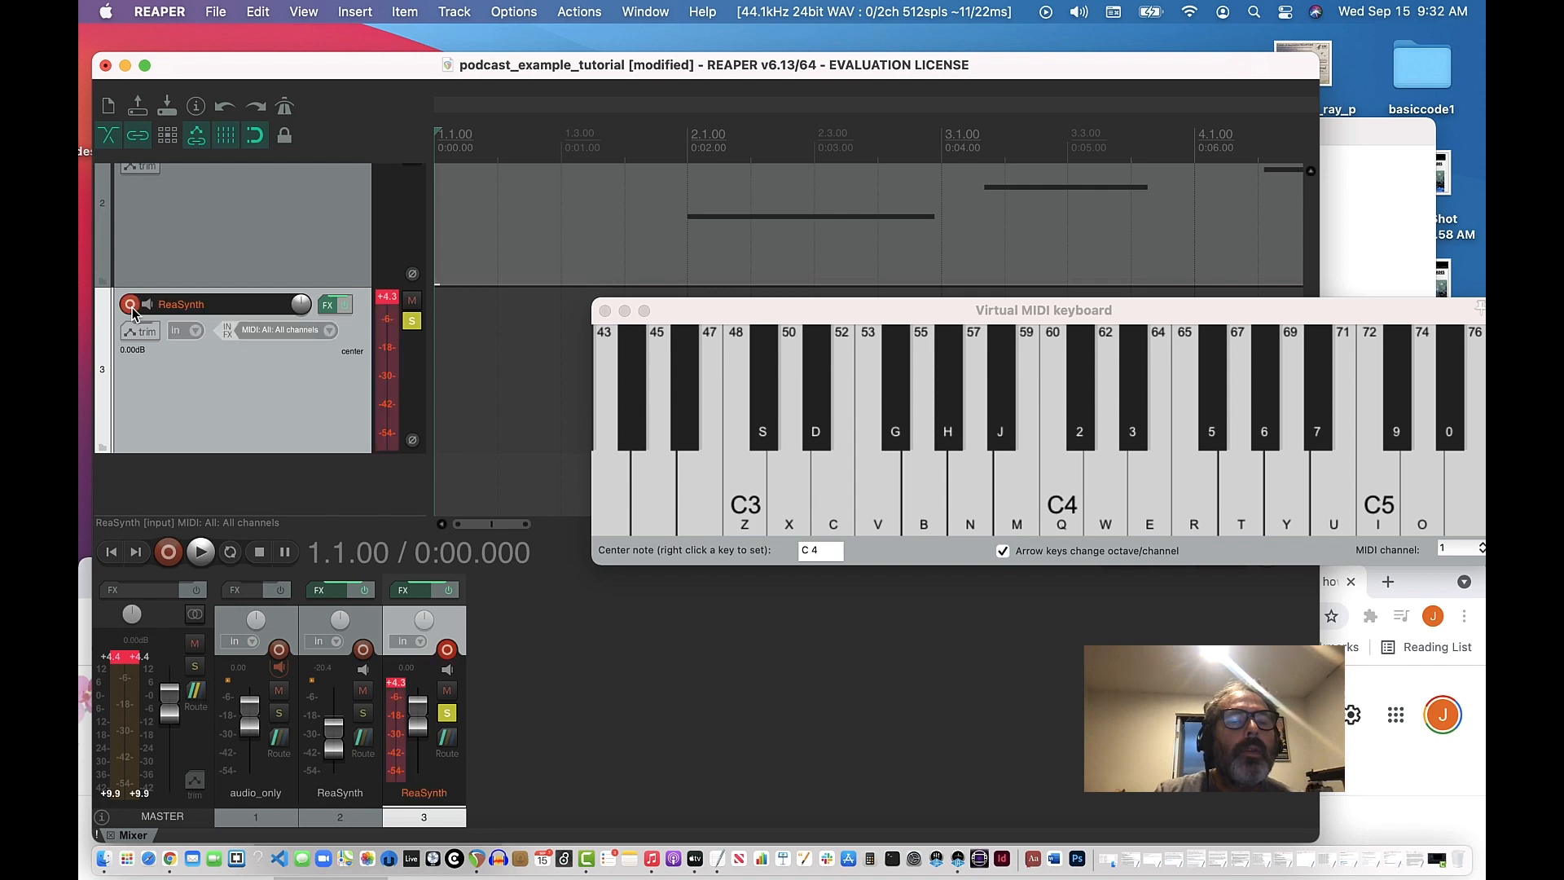
Start recording on track 3 and play C3, F3, E3 and D3 one at a time on the virtual MIDI keyboard.
left_click(168, 552)
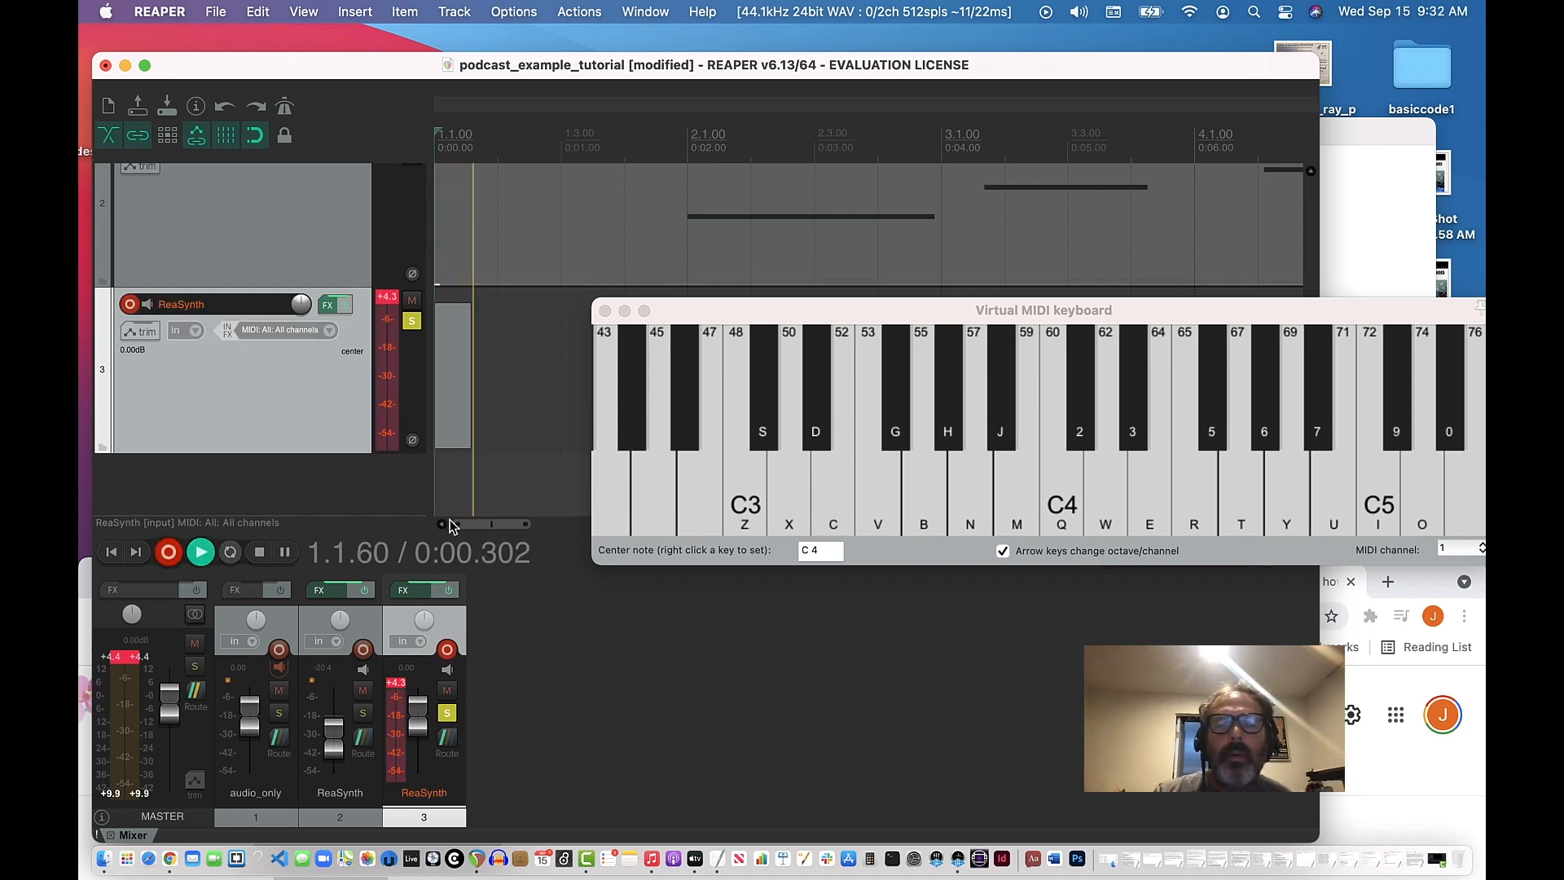
left_click(751, 484)
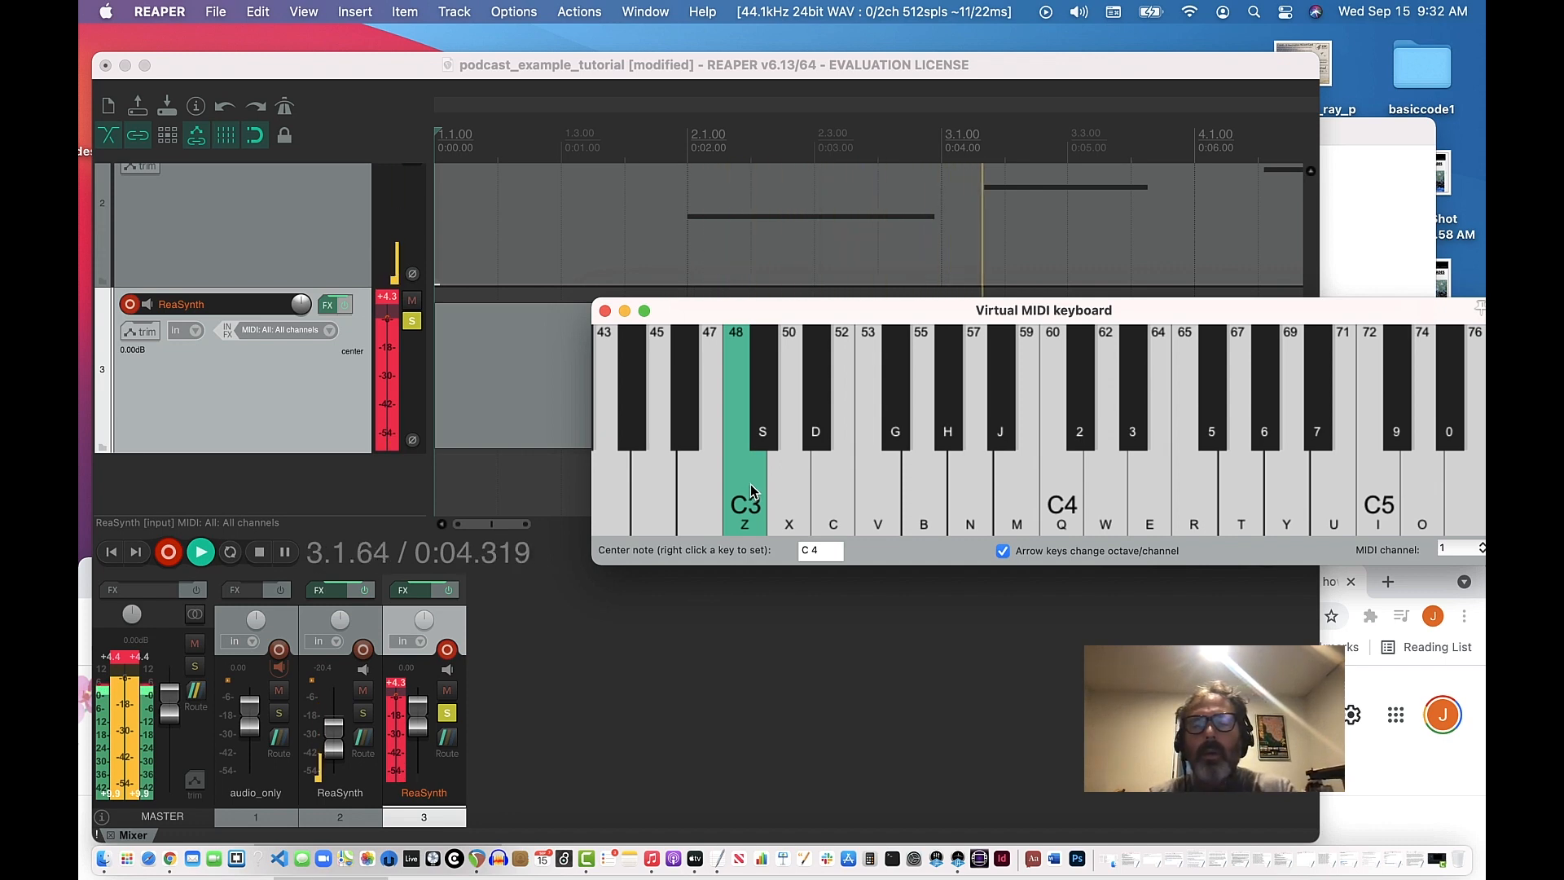
left_click(878, 485)
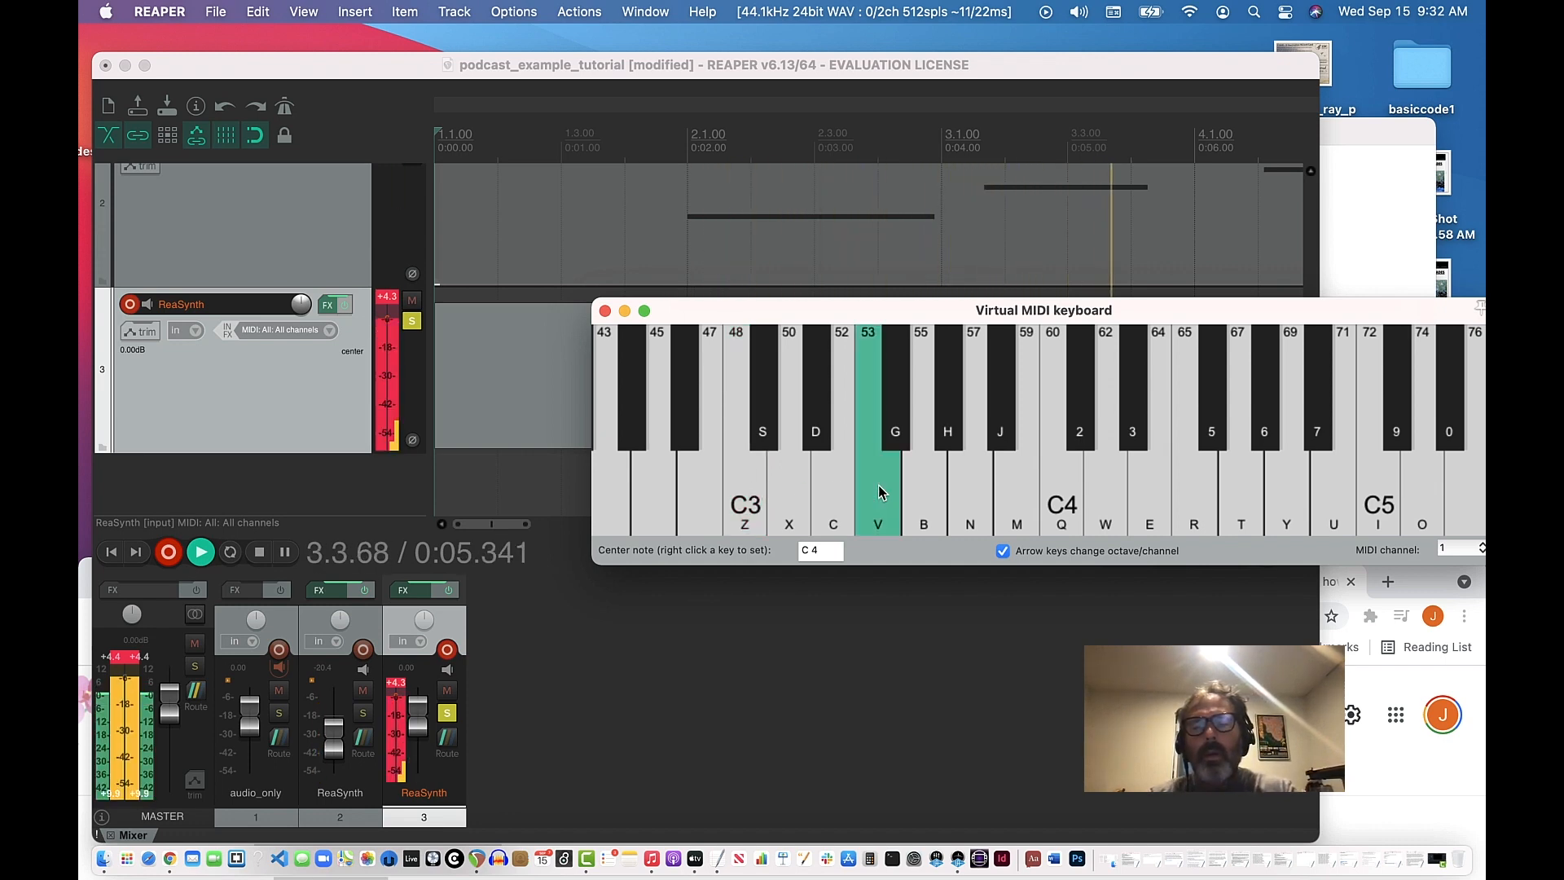
left_click(831, 492)
key("x")
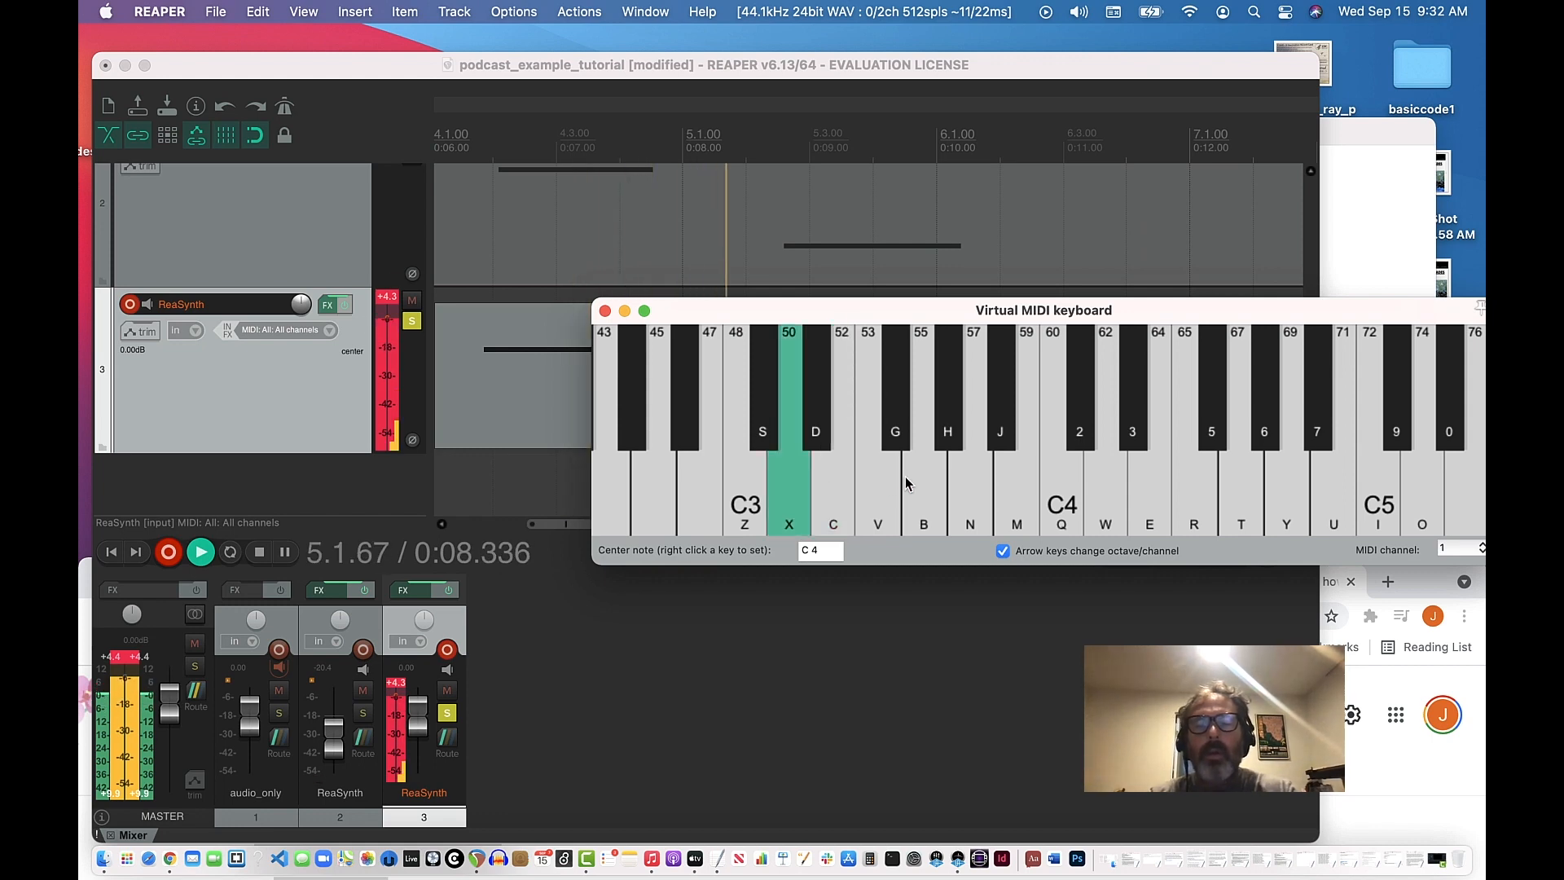
Hold C3 on the virtual MIDI keyboard while recording and layer repeated E3 and G3 notes plus one B3 over it.
key("z")
key("c")
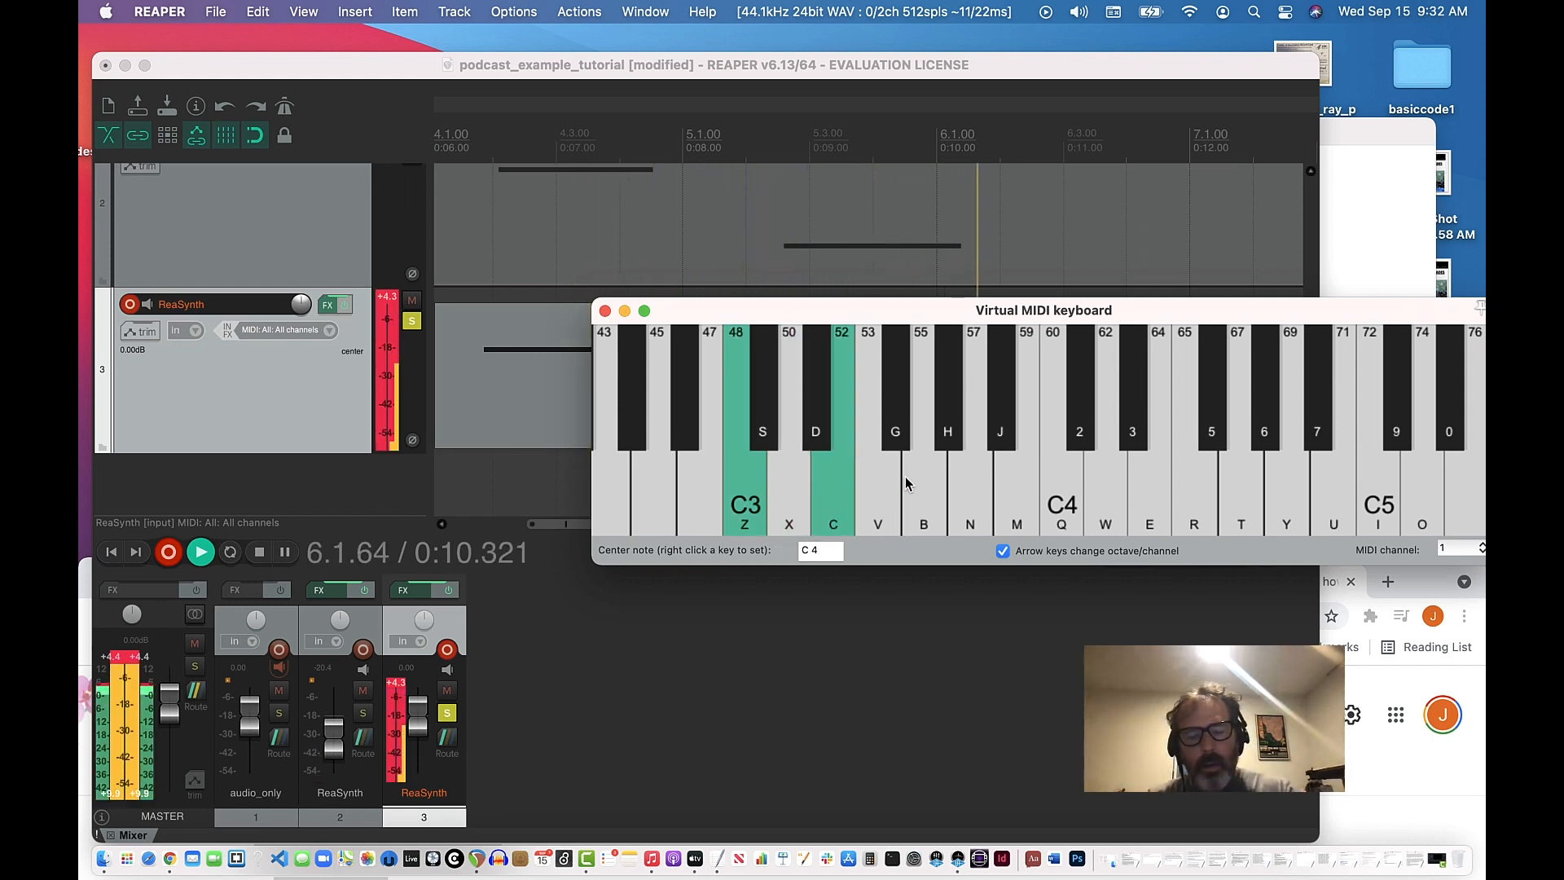
key("b")
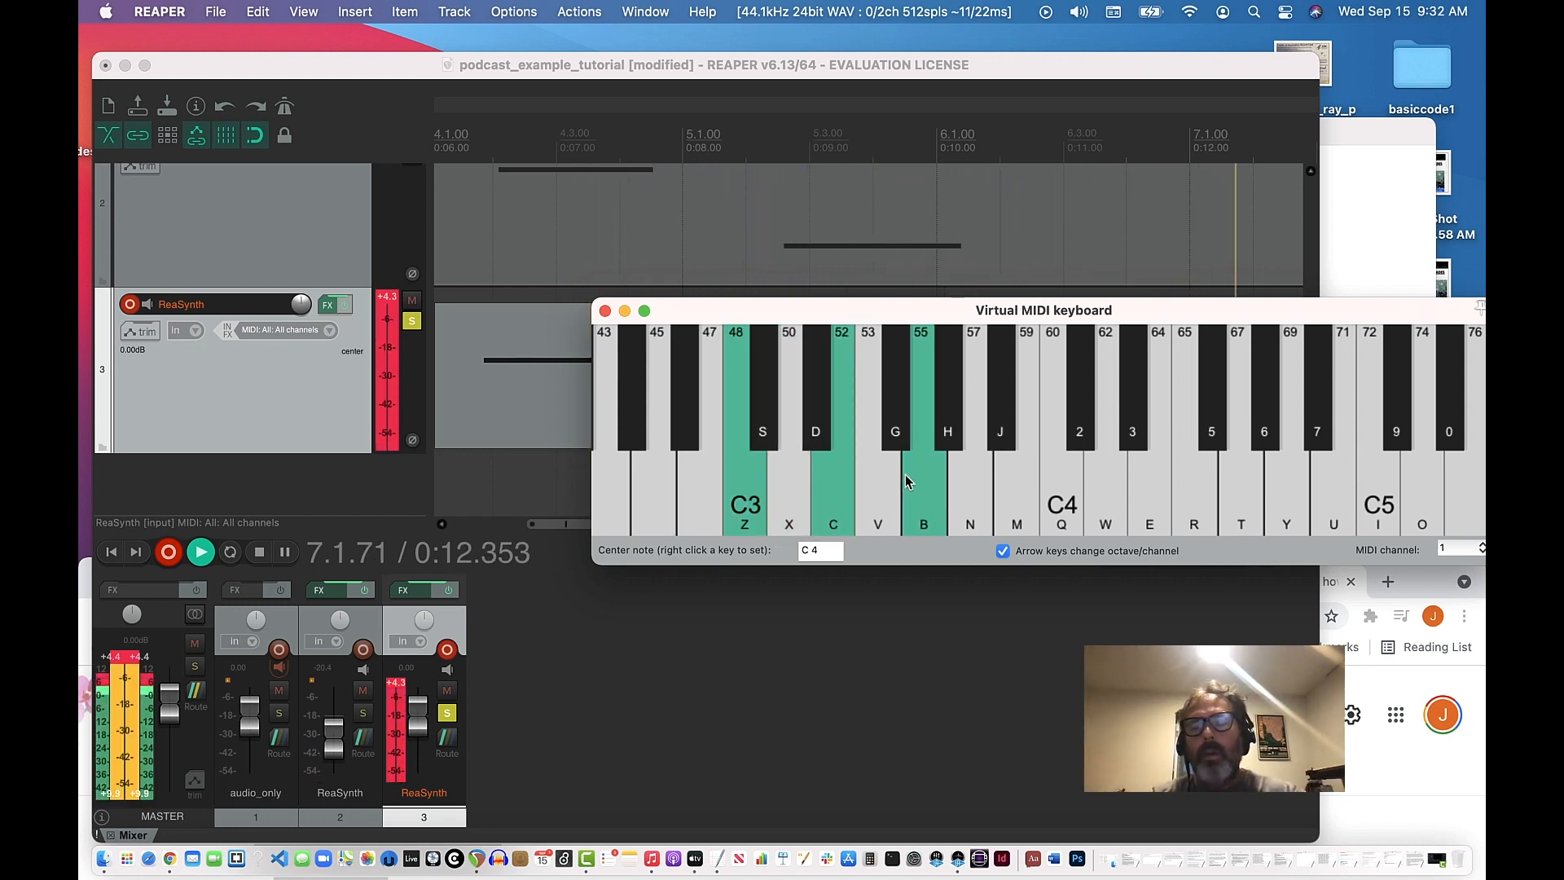
key("b")
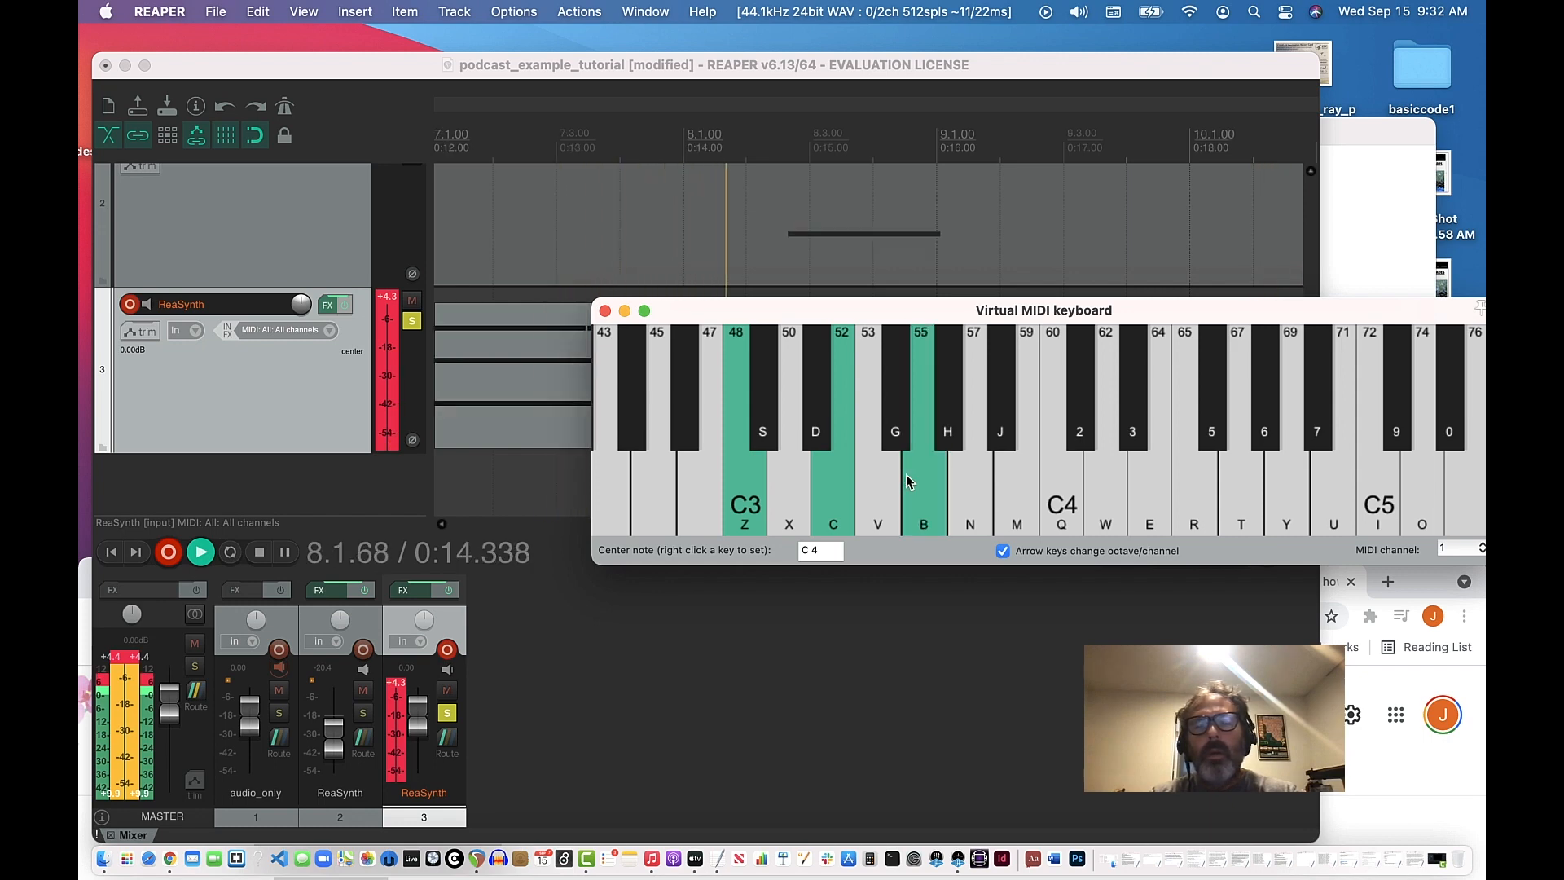
key("c")
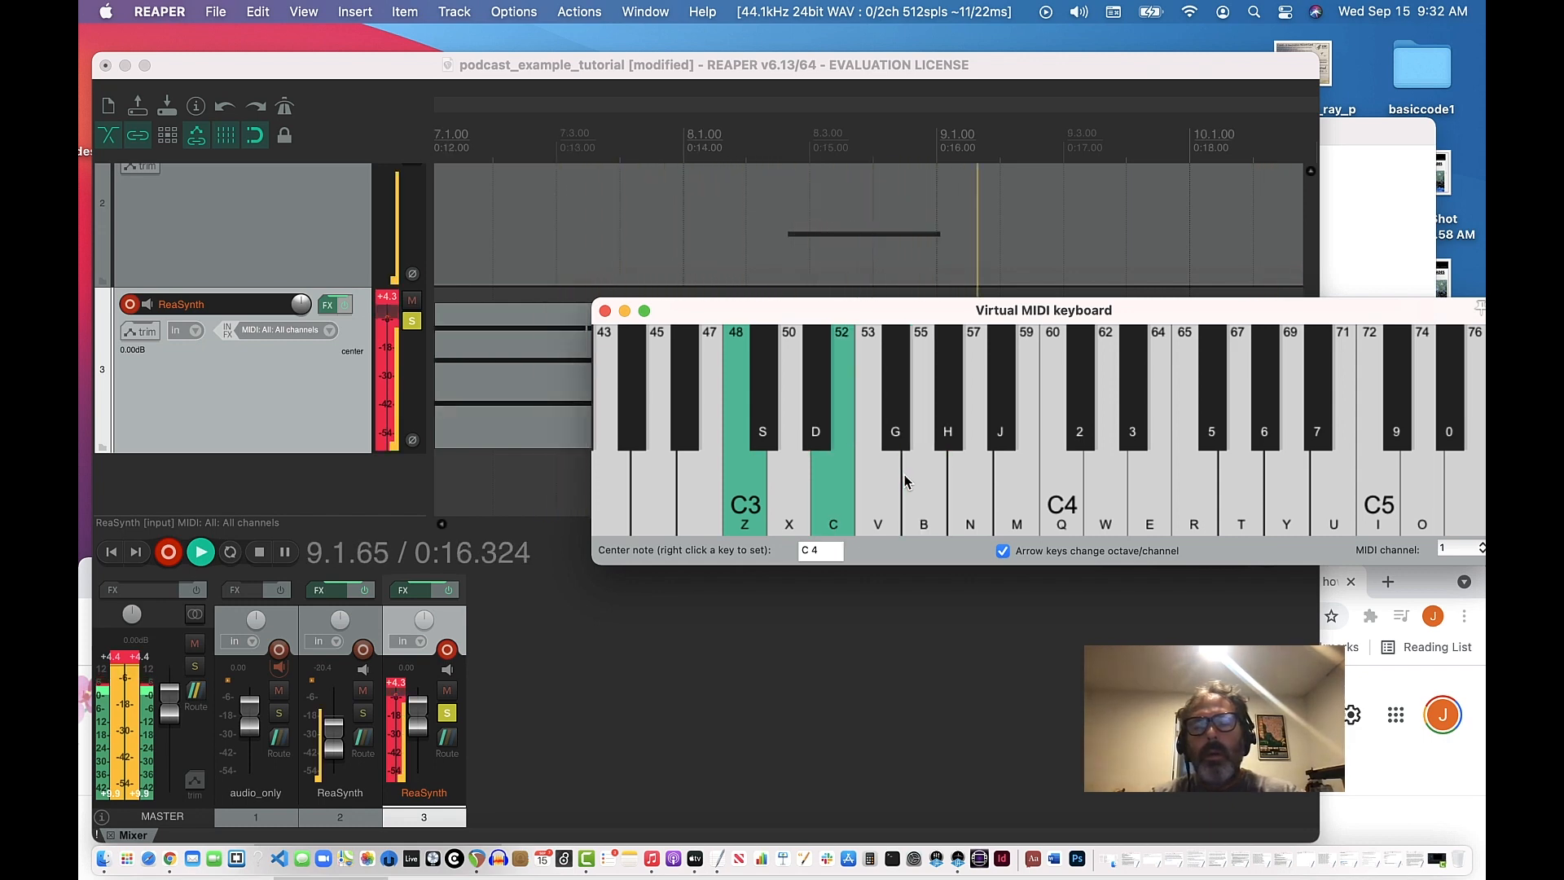
key("b")
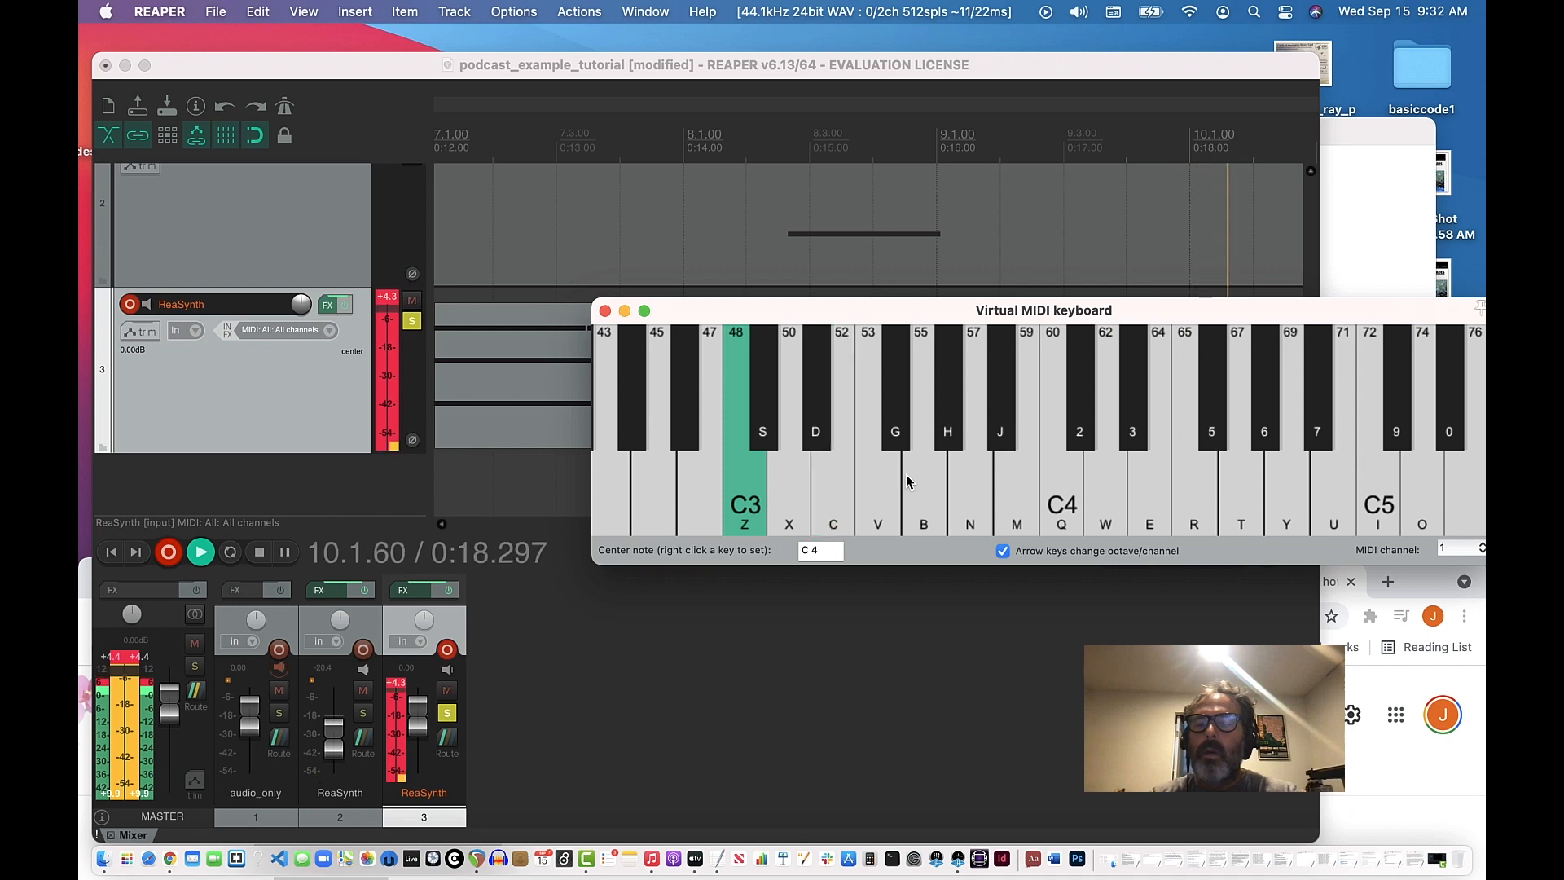
key("c")
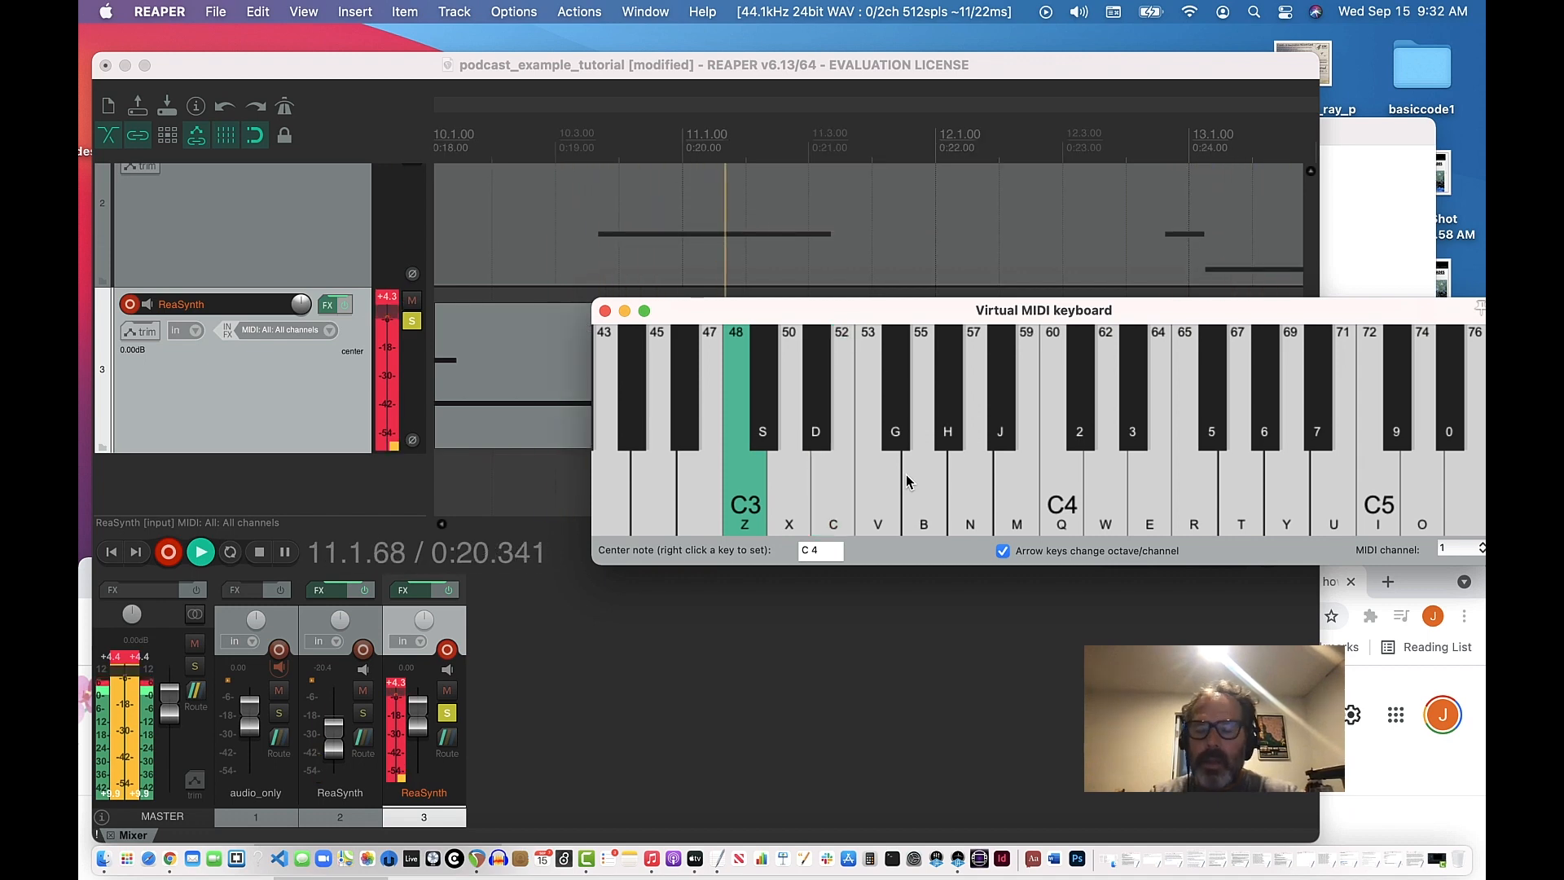
key("c")
key("b")
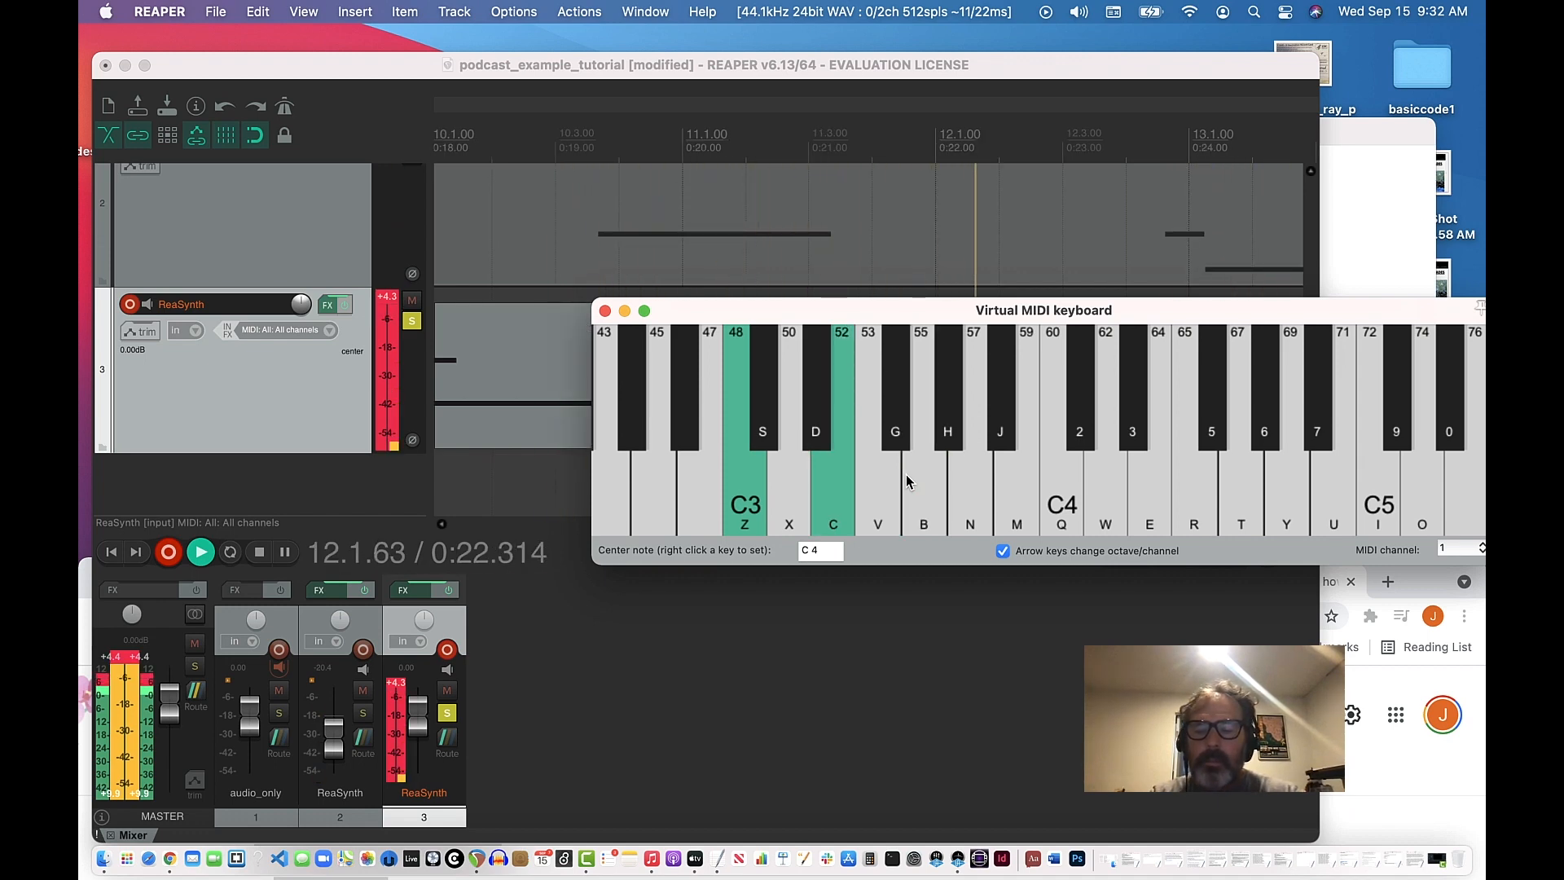
key("b")
key("b")
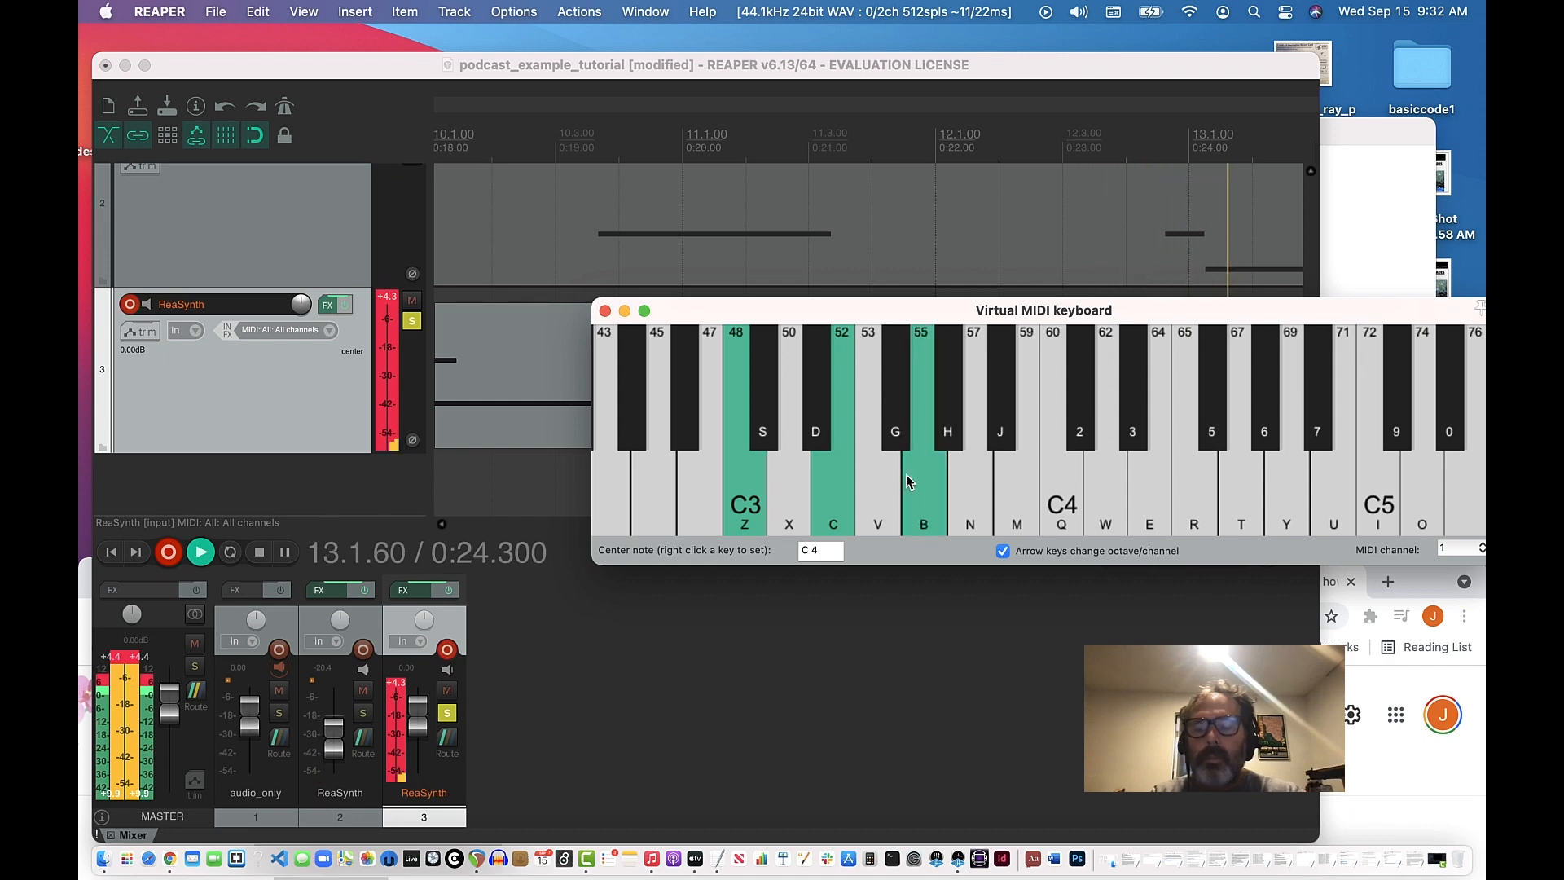
key("m")
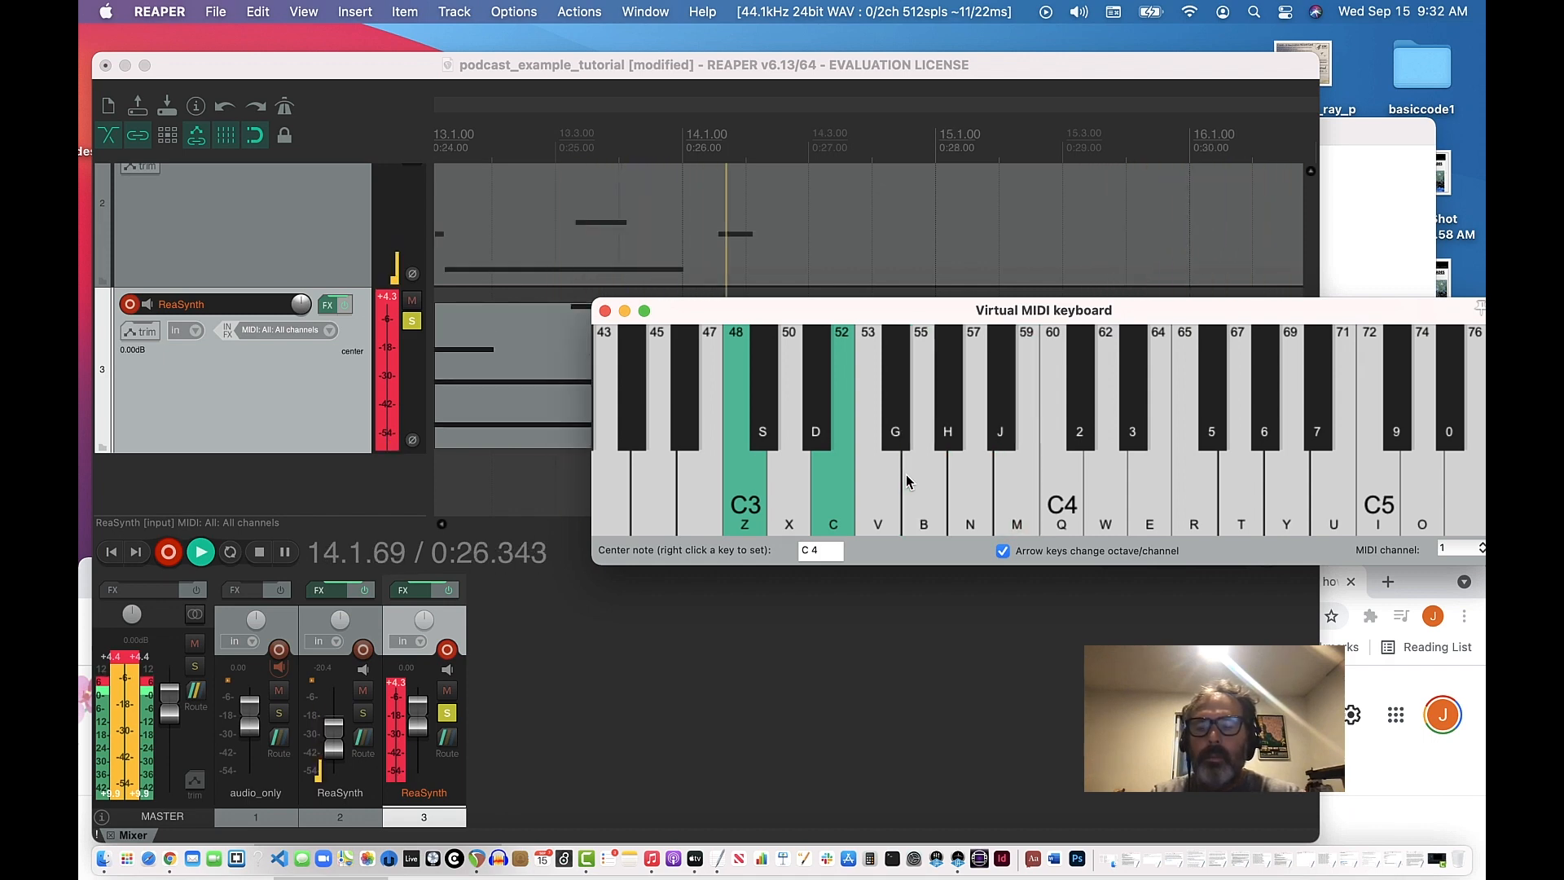
key("b")
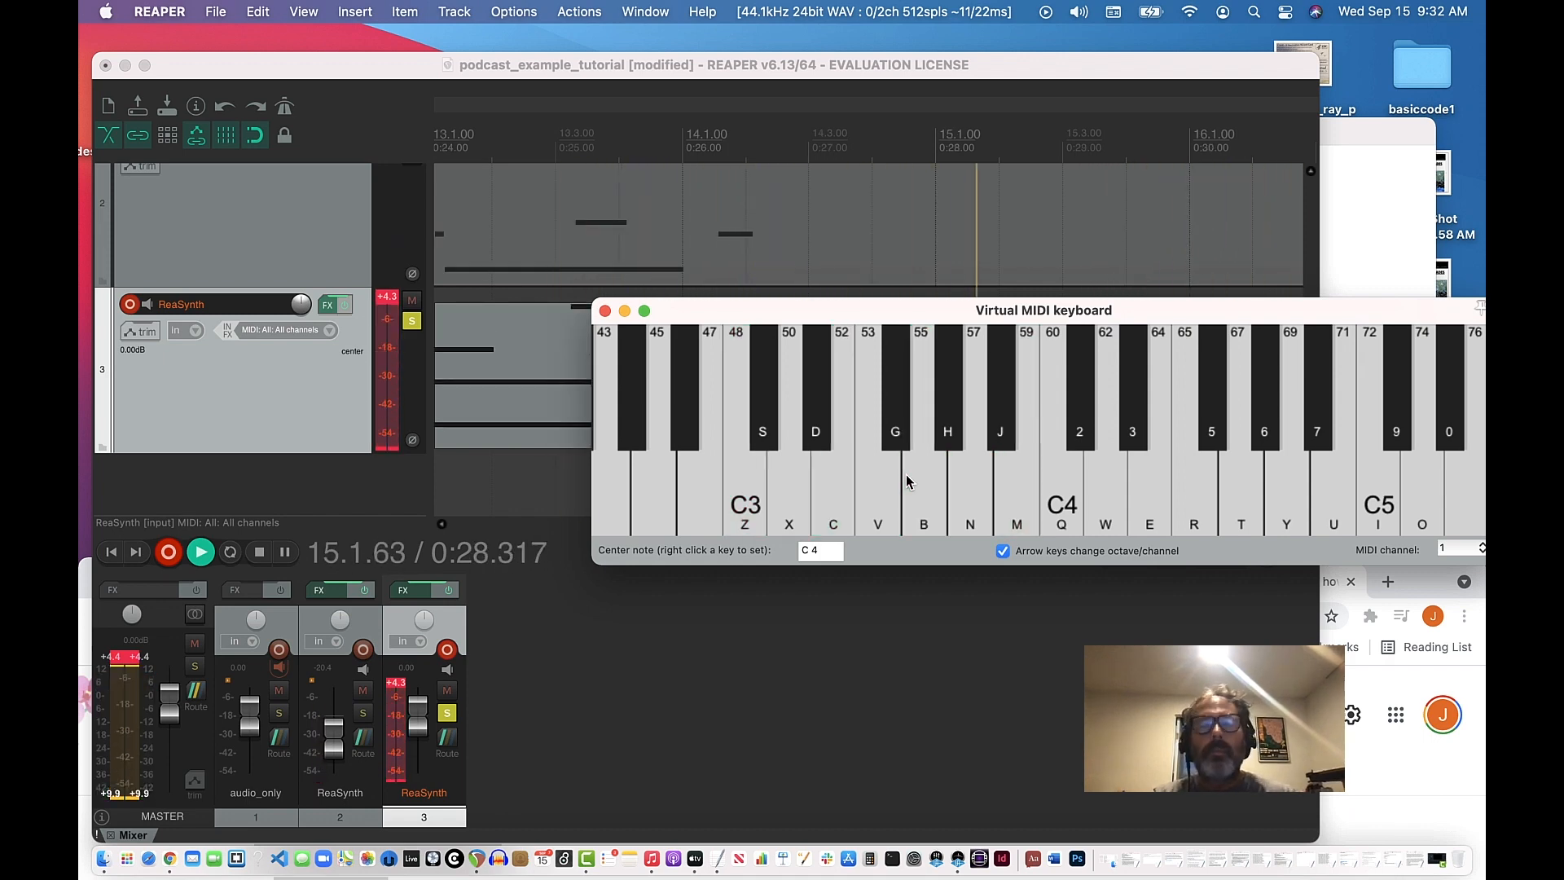
Stop the recording, keep the recorded ReaSynth MIDI file, and clear the Virtual MIDI keyboard off the arrangement.
key("space")
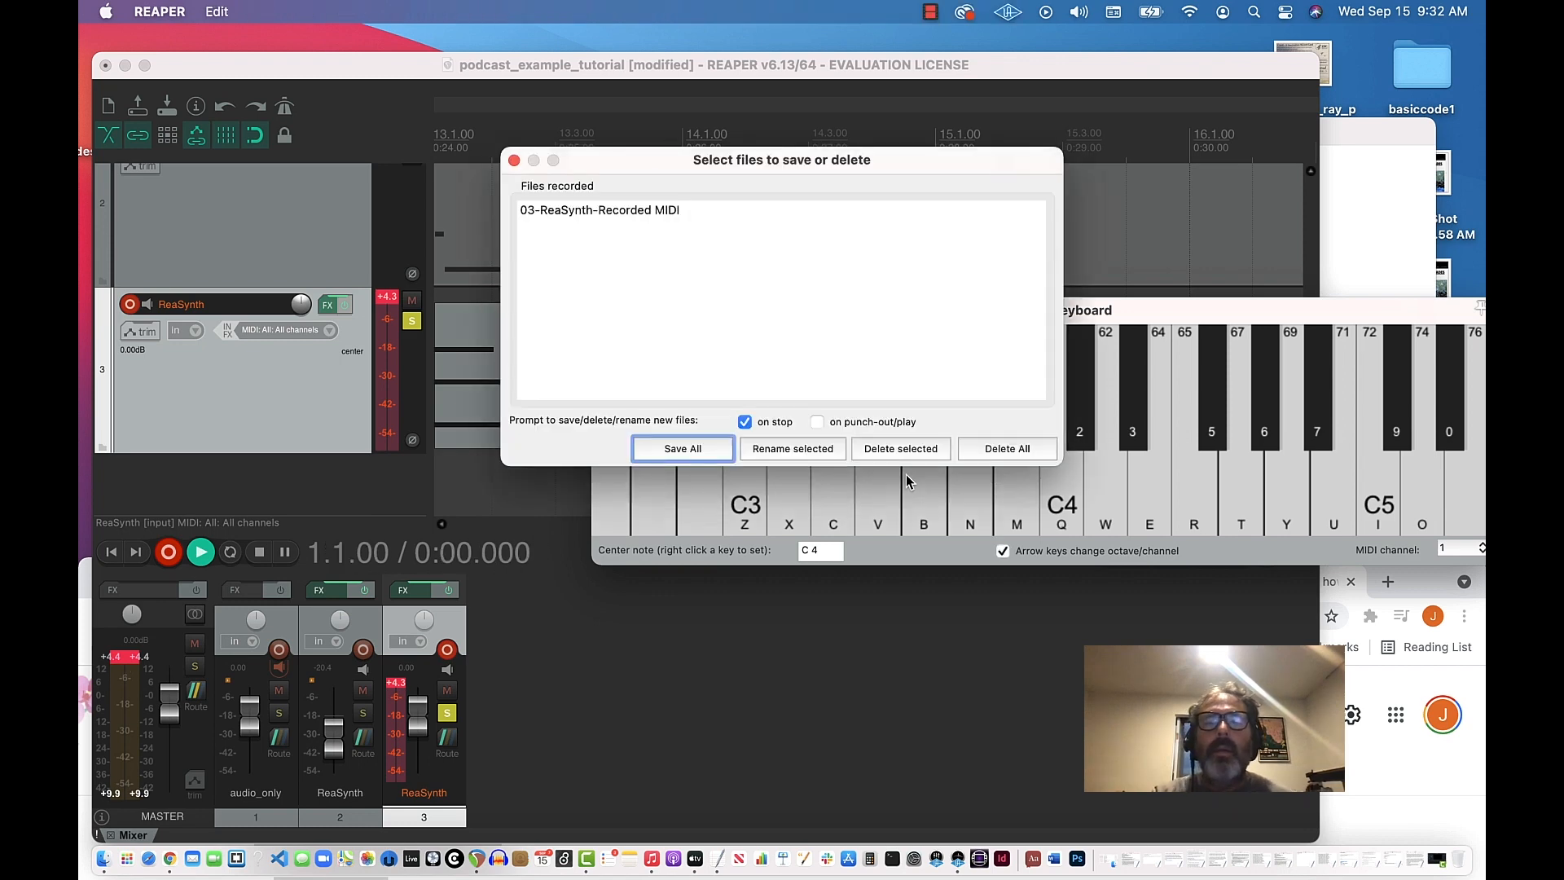
left_click(682, 449)
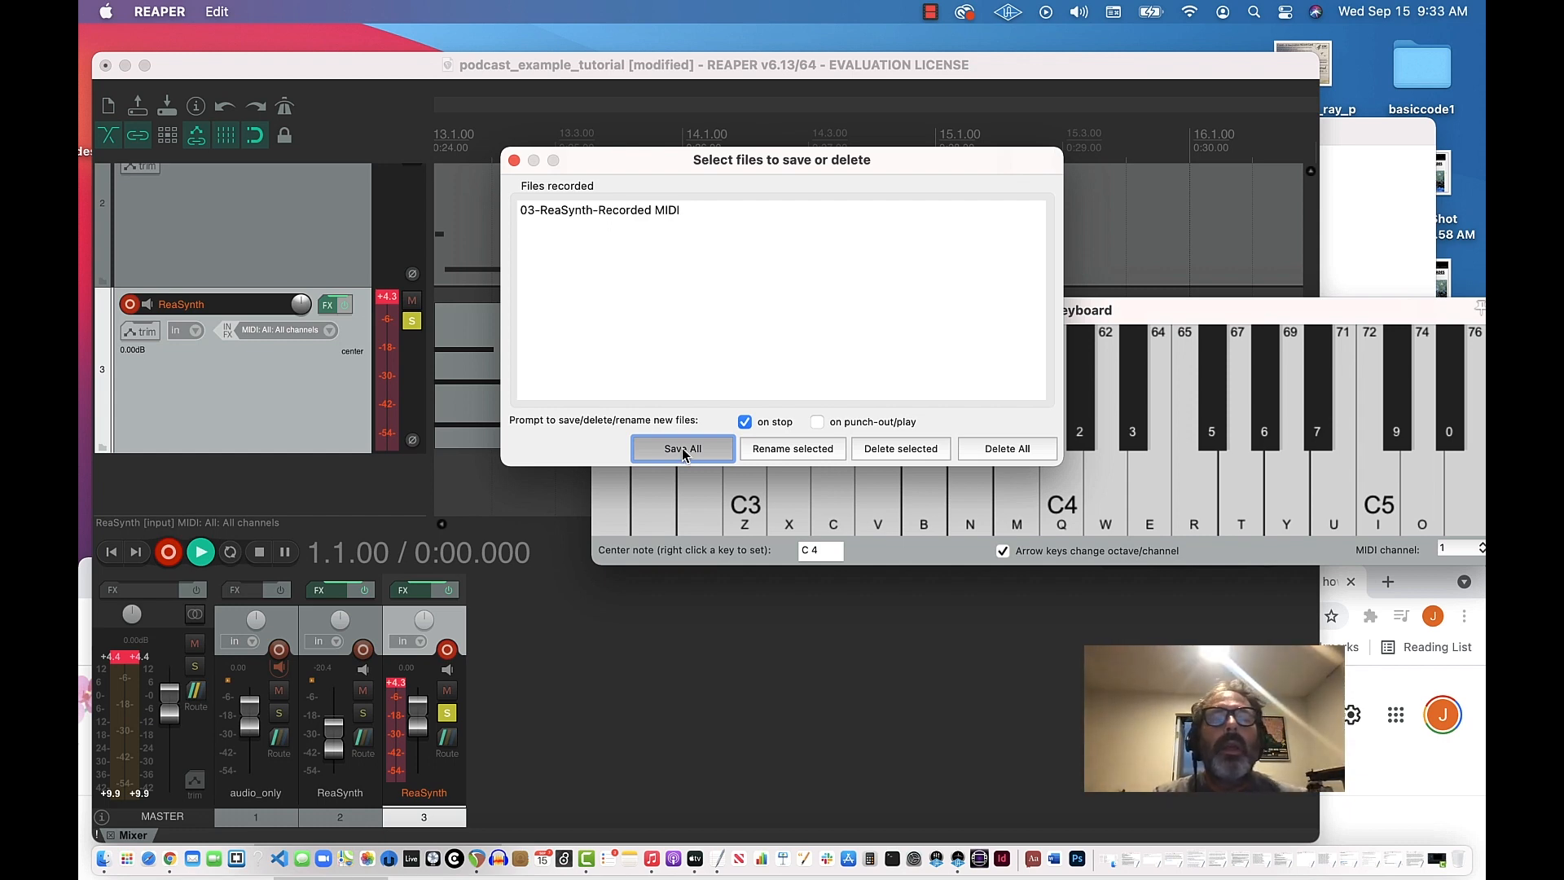
left_click(682, 451)
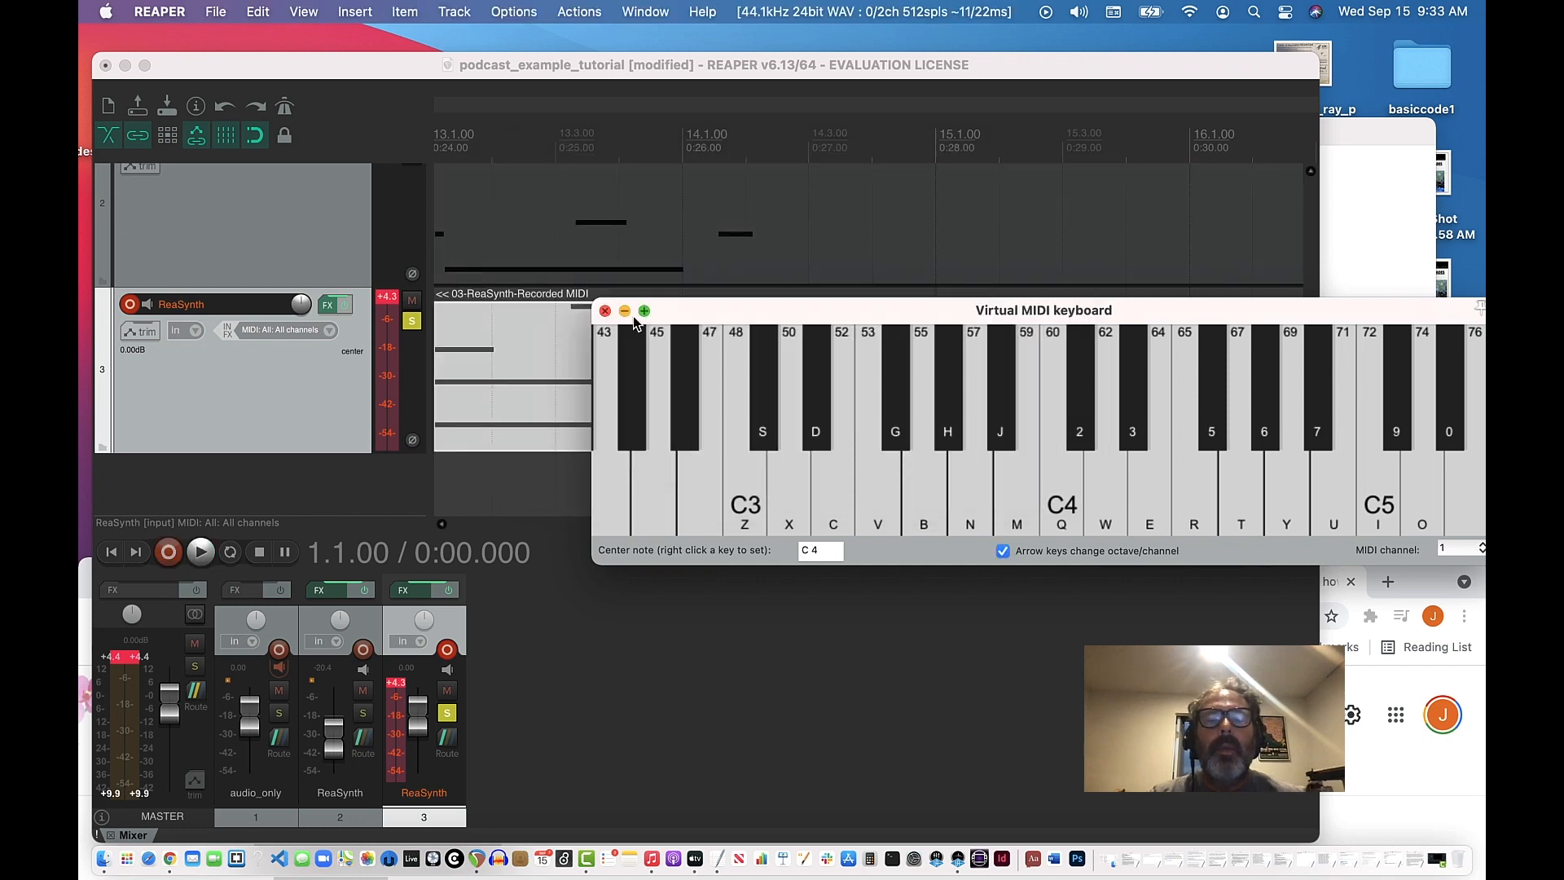
left_click_drag(684, 309, 741, 518)
left_click(661, 518)
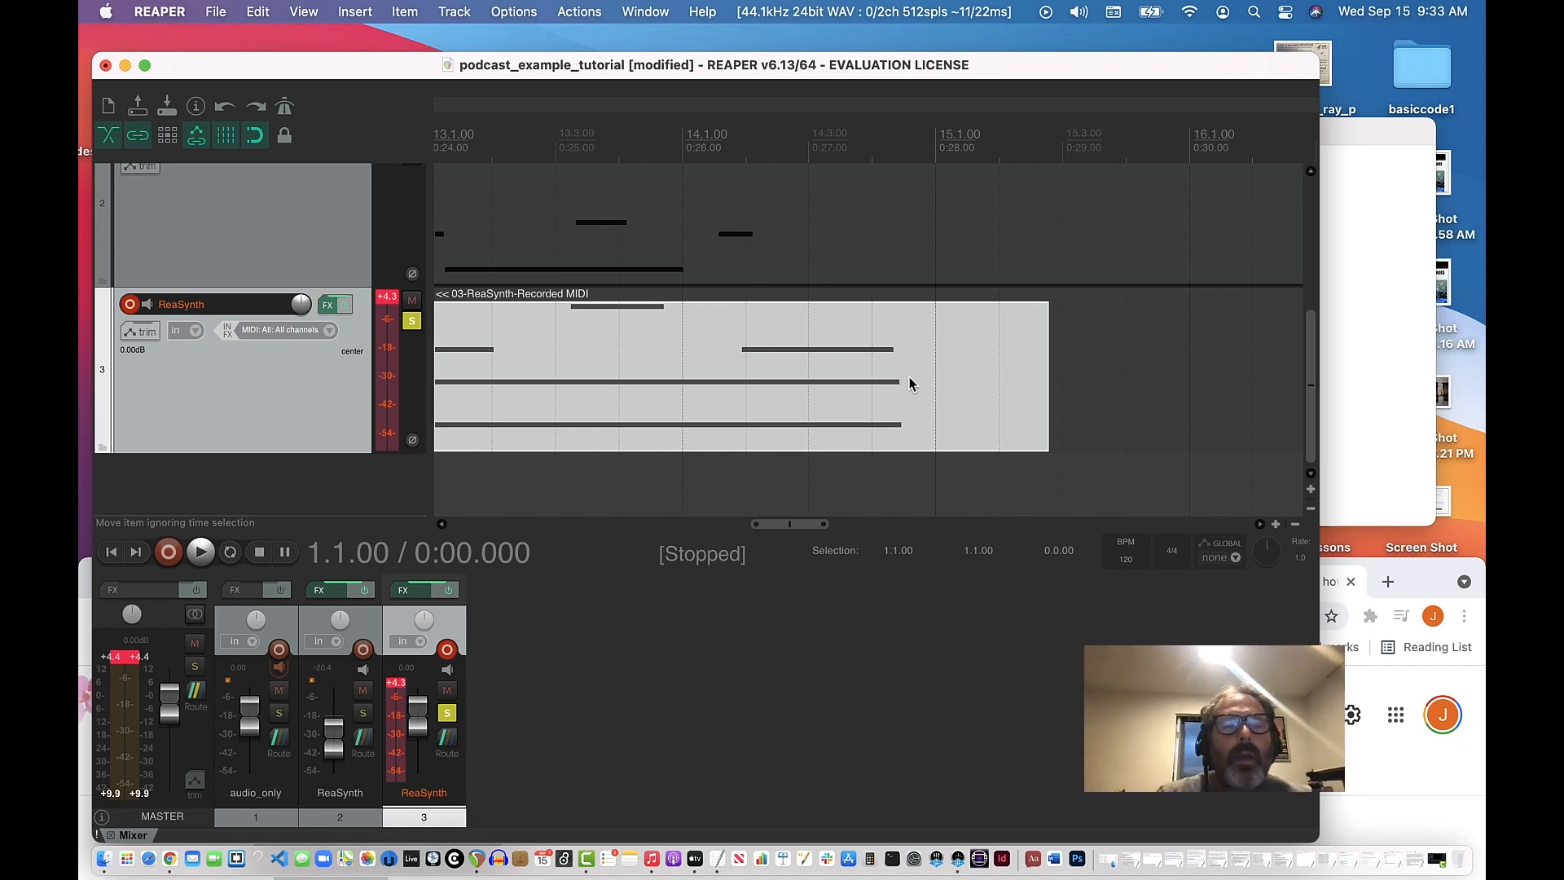
Examine the whole recorded MIDI item on track 3 alongside the other tracks, starting from the beginning of the project.
key("Home")
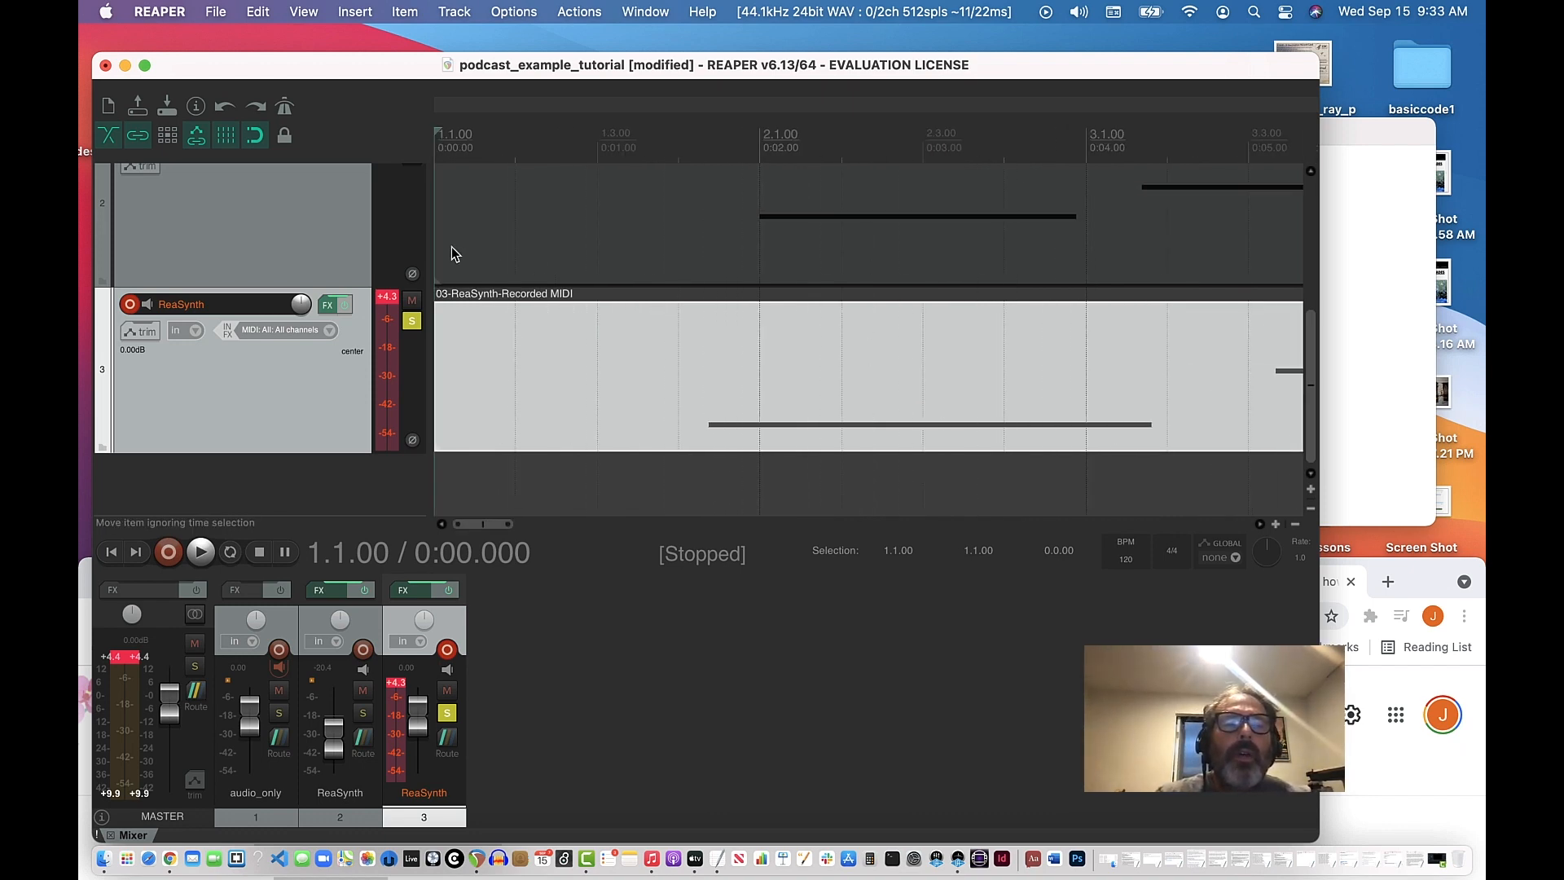
left_click(1312, 505)
left_click(1312, 505)
left_click(1311, 505)
left_click(1311, 506)
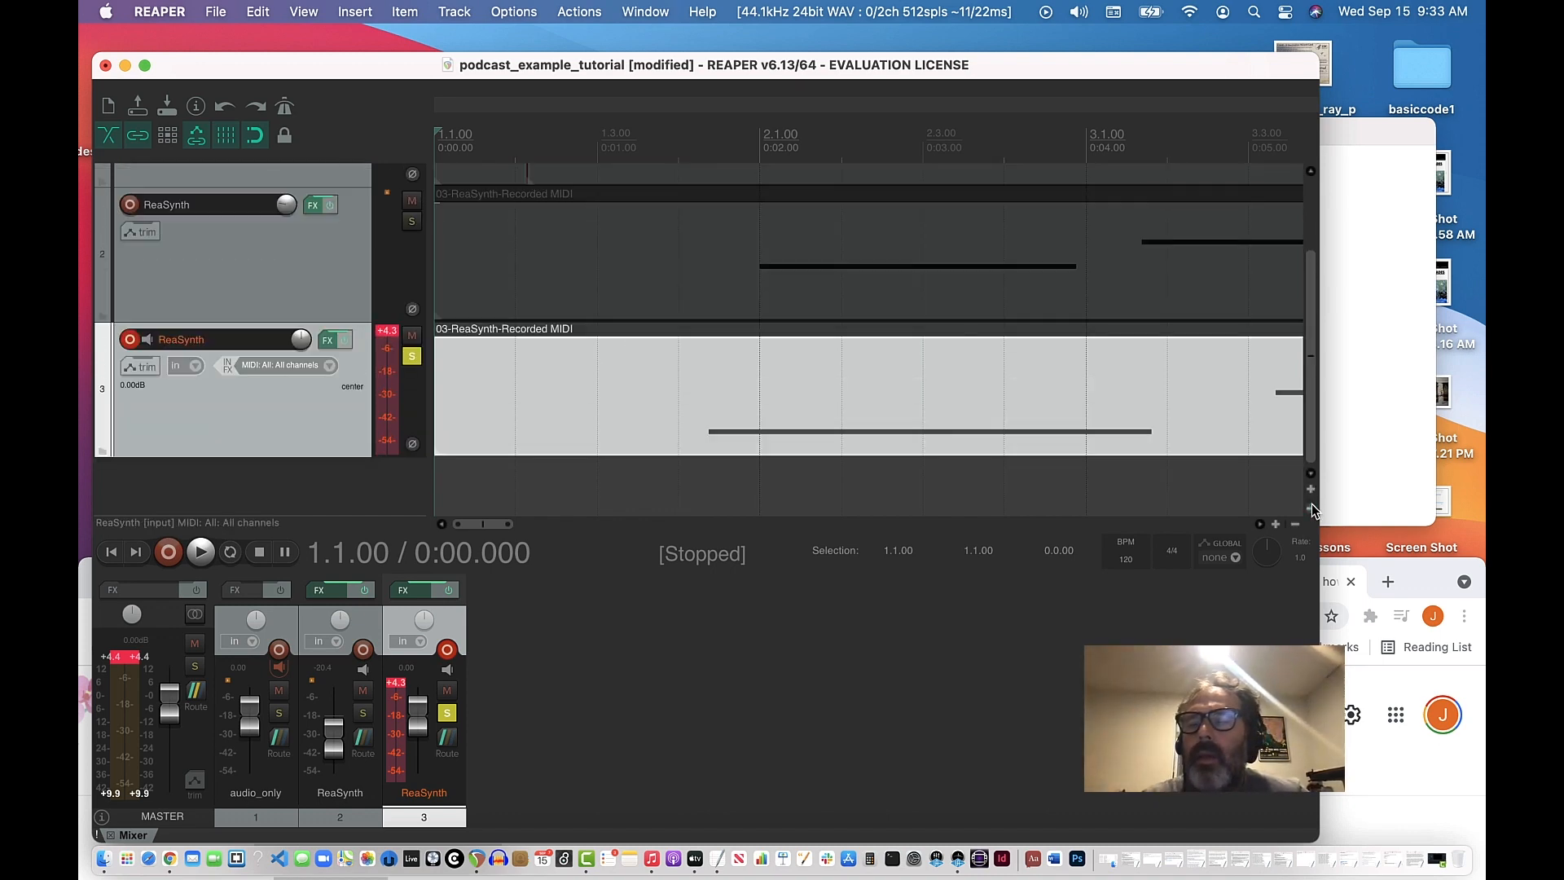
left_click(1311, 505)
left_click(1311, 507)
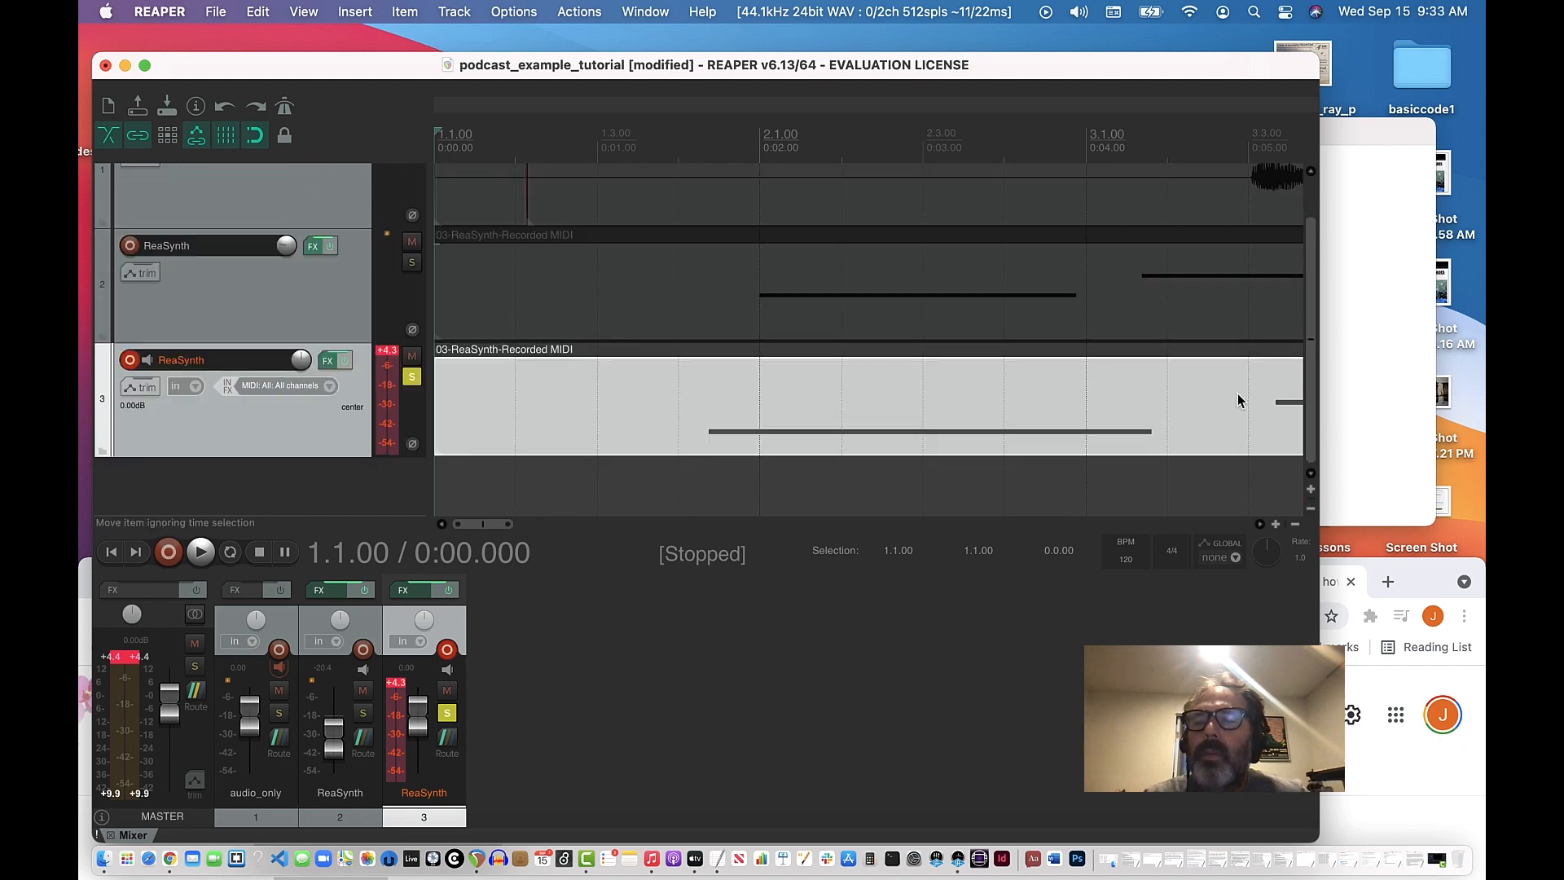
left_click(1296, 525)
left_click(1295, 524)
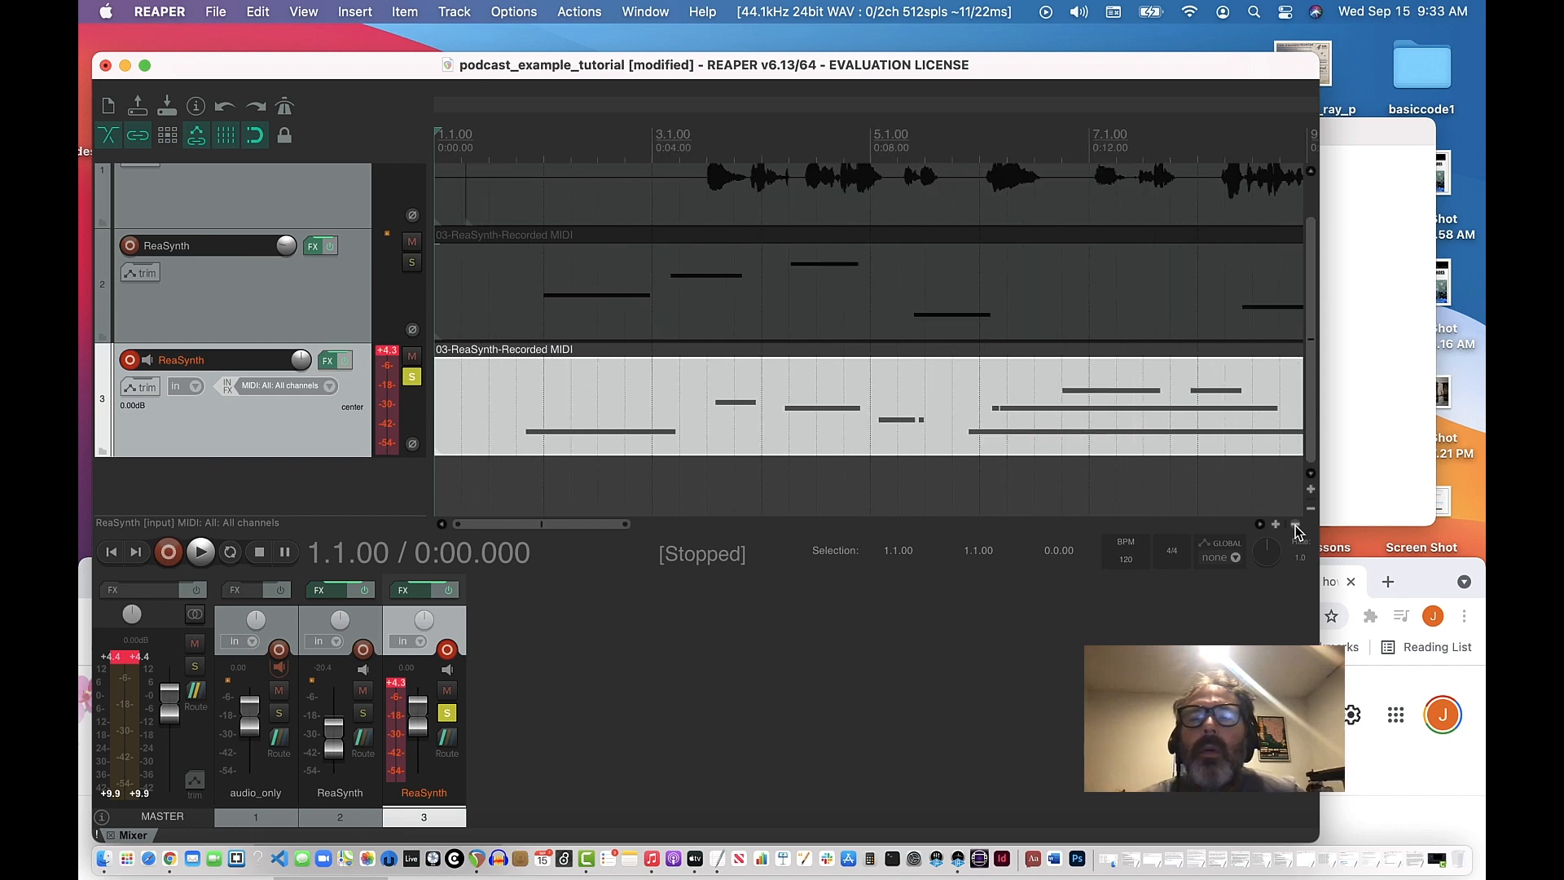
left_click(1295, 525)
left_click(1296, 524)
left_click(1295, 525)
left_click(1295, 525)
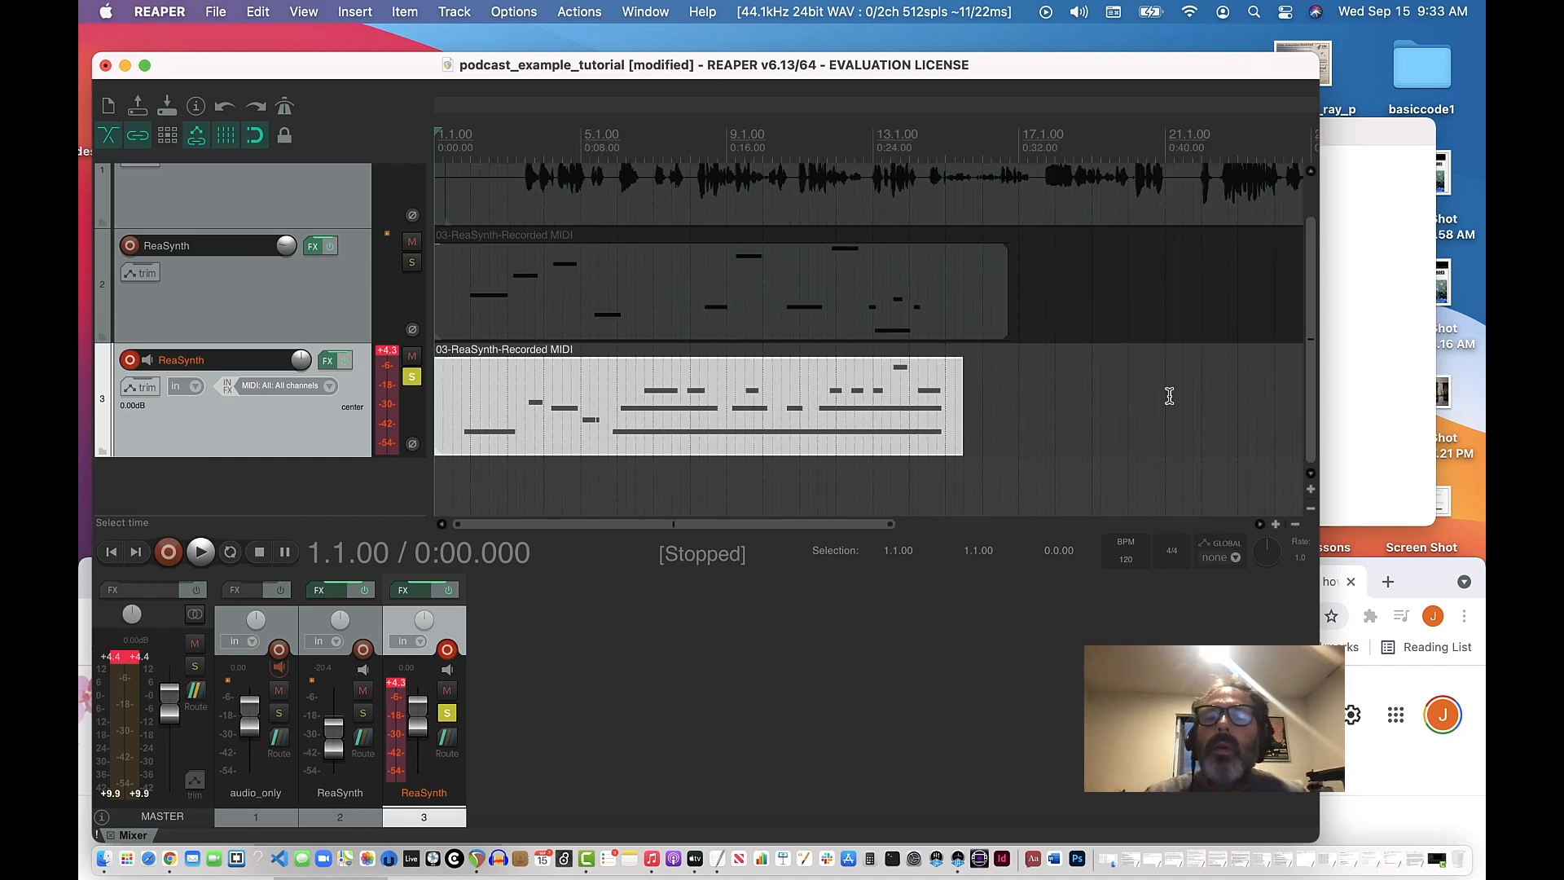
scroll(1170, 394, "up", 1)
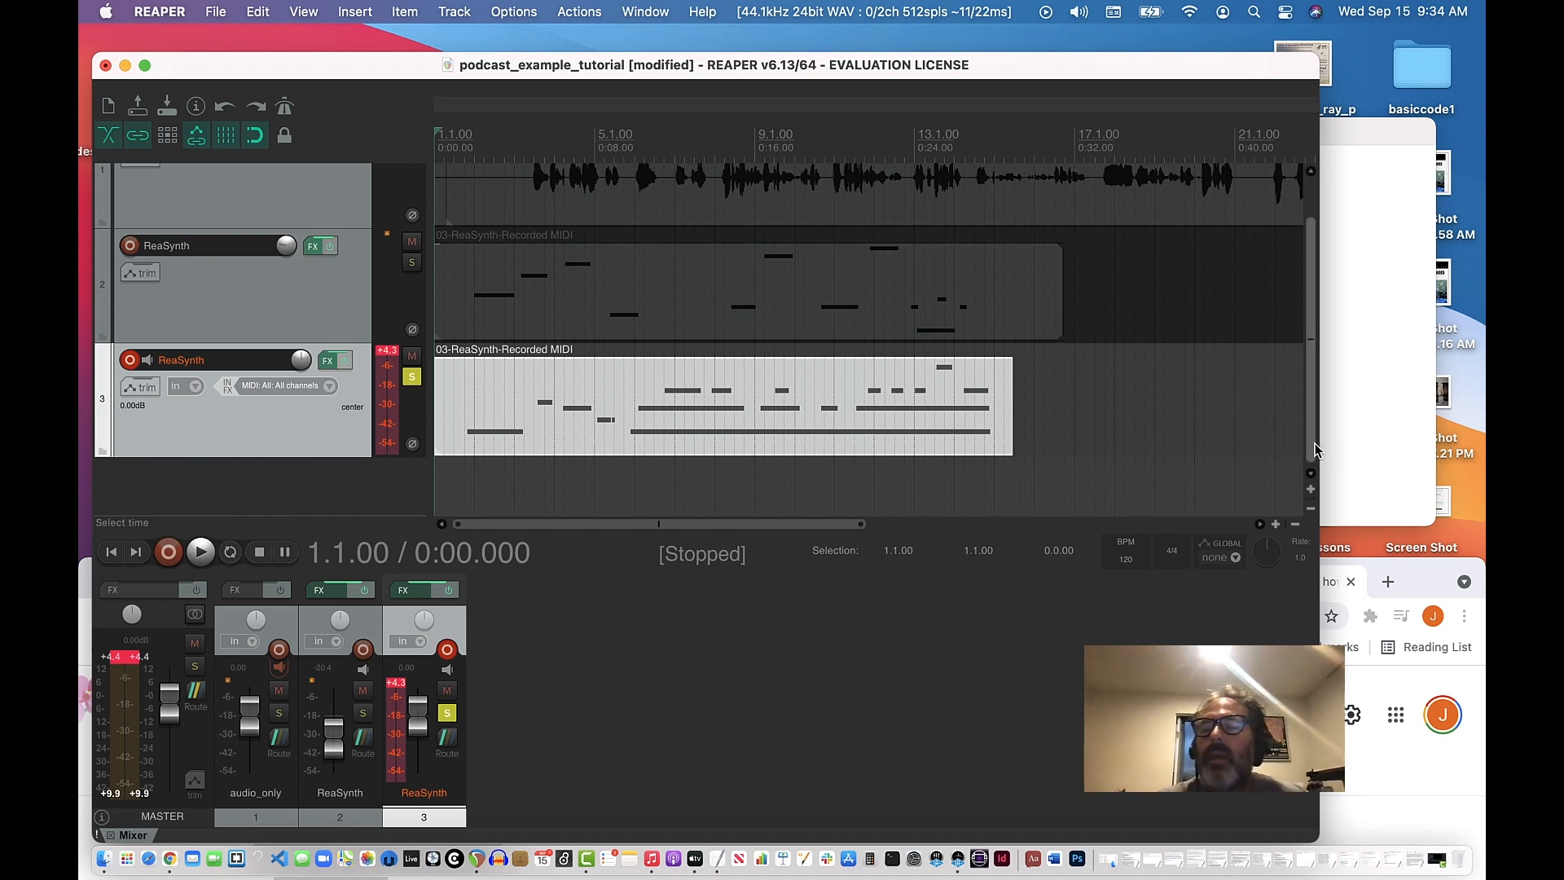
scroll(1059, 493, "up", 2)
scroll(937, 493, "down", 2)
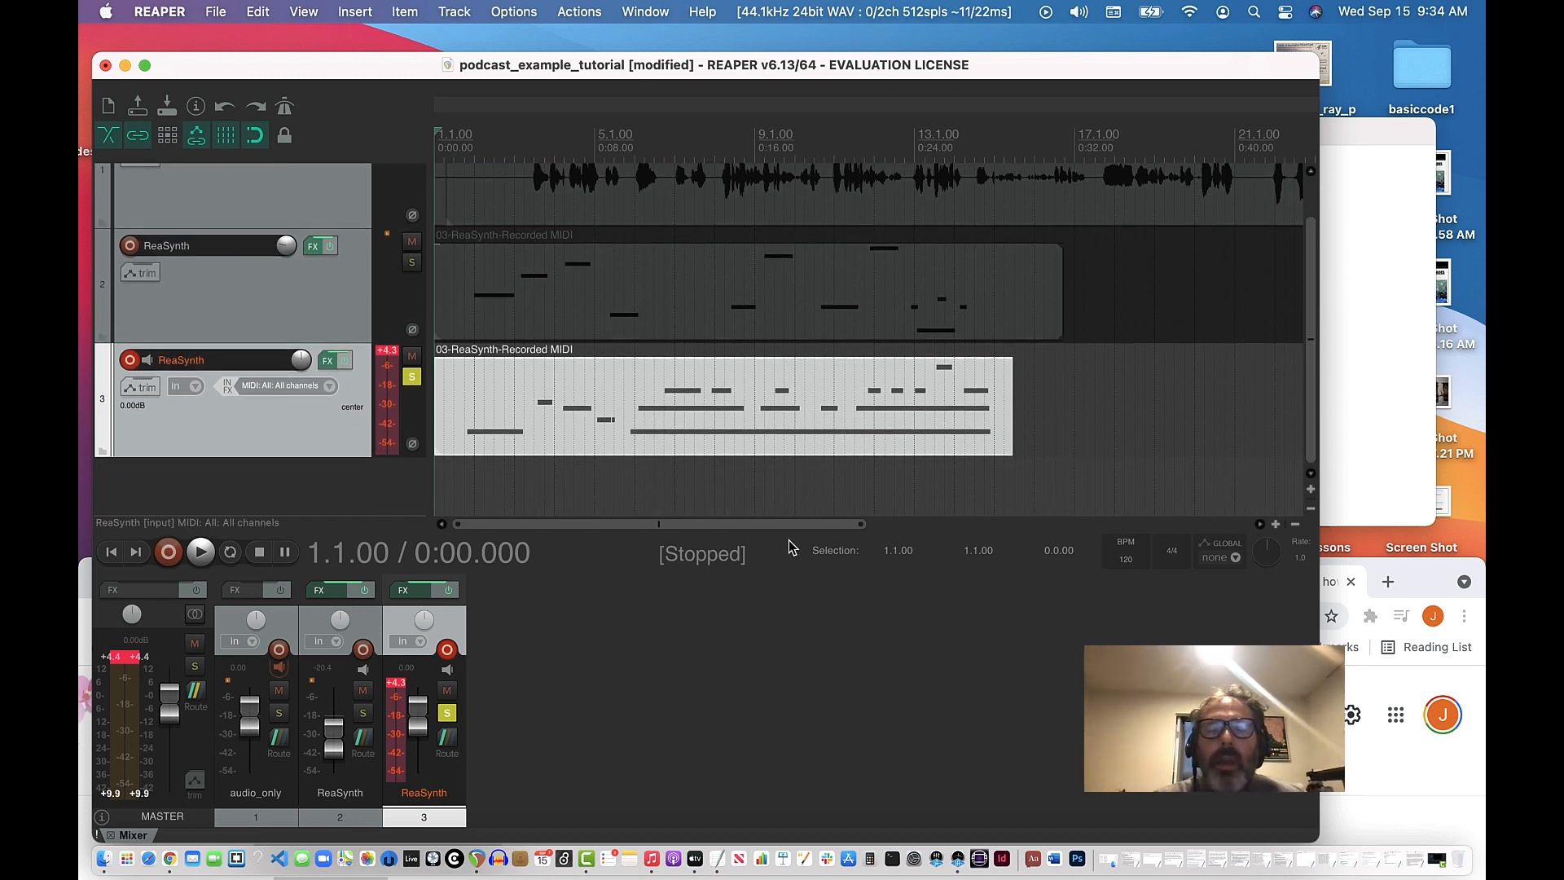
left_click_drag(792, 526, 624, 526)
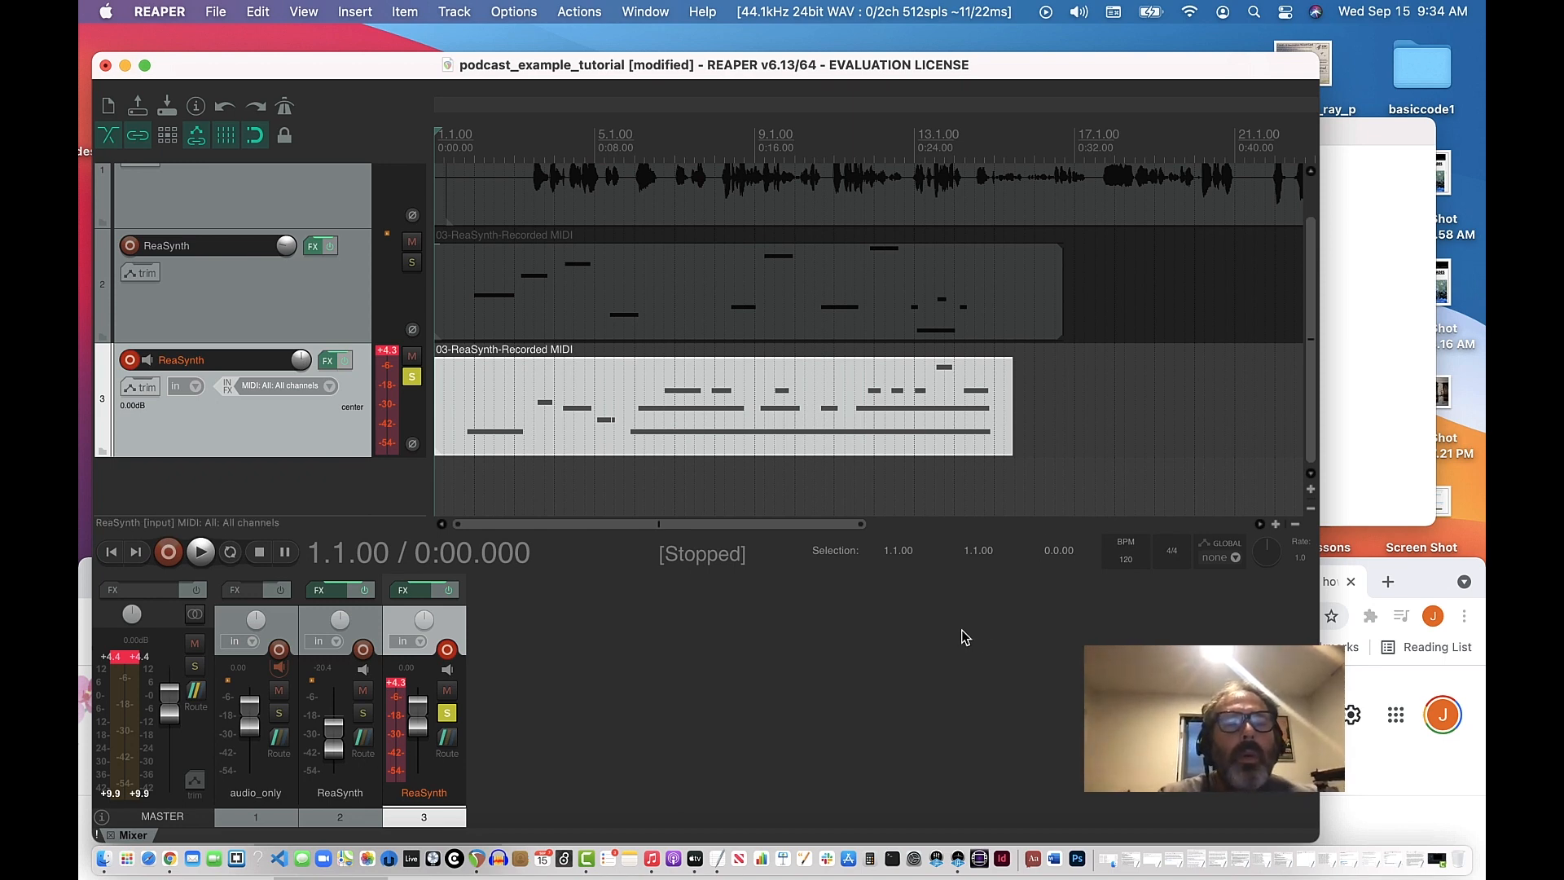
Open track 3's recorded item in the MIDI editor and move the editor window up to show all of its controls.
double_click(509, 360)
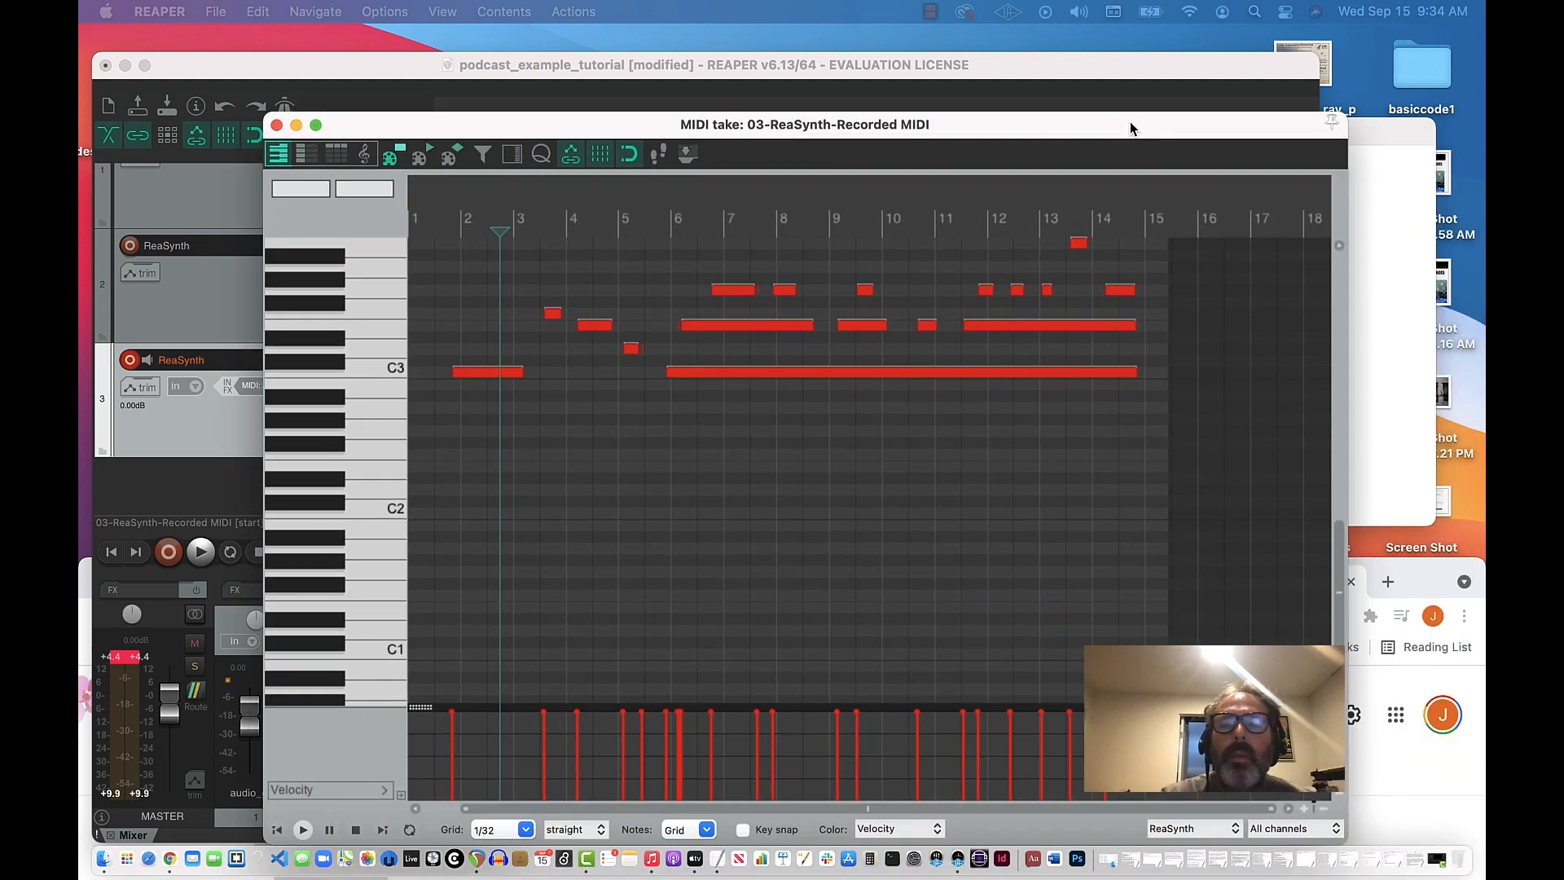
mouse_move(1130, 122)
left_mouse_down()
mouse_move(1072, 76)
mouse_move(1131, 156)
mouse_move(1139, 97)
left_mouse_up()
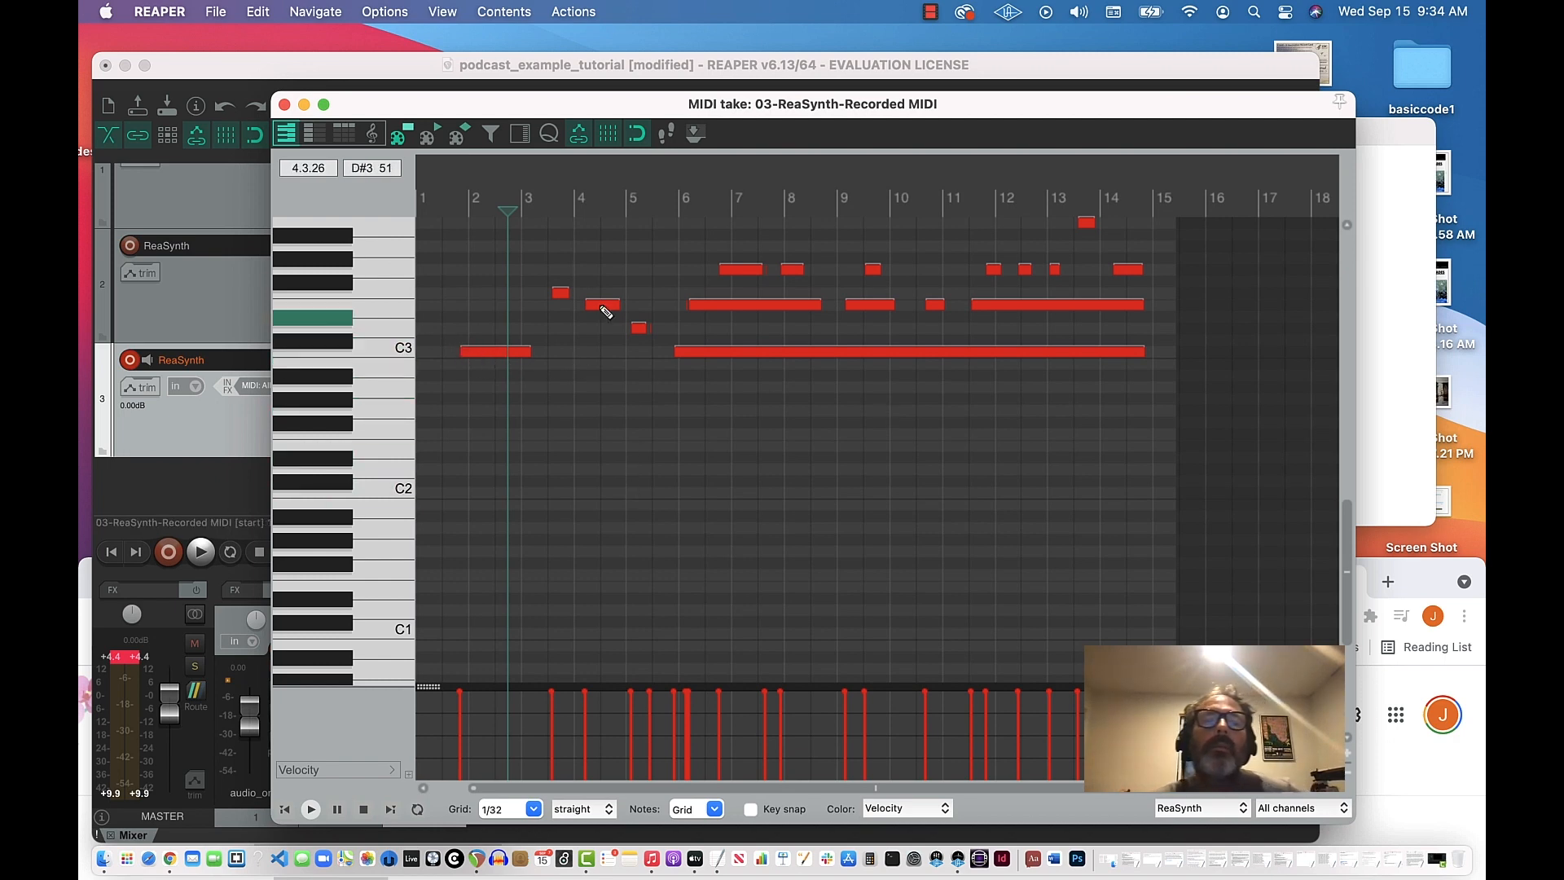
left_click_drag(520, 99, 467, 86)
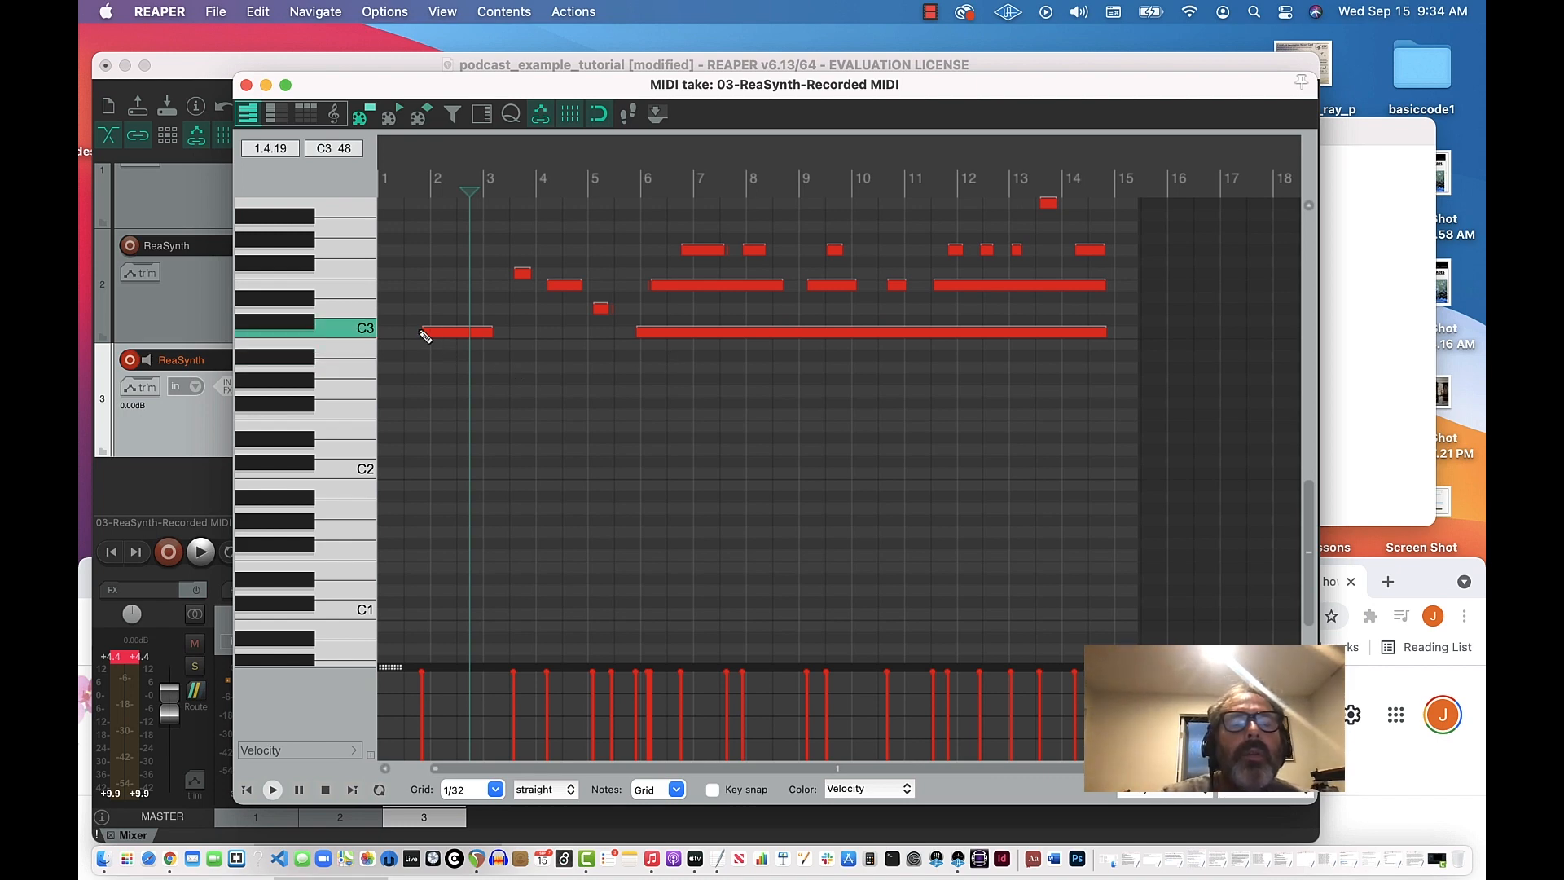
Draw a C#2 note about one measure long at measure 2 and trim the first C3 note's start to measure 2.
left_click(437, 468)
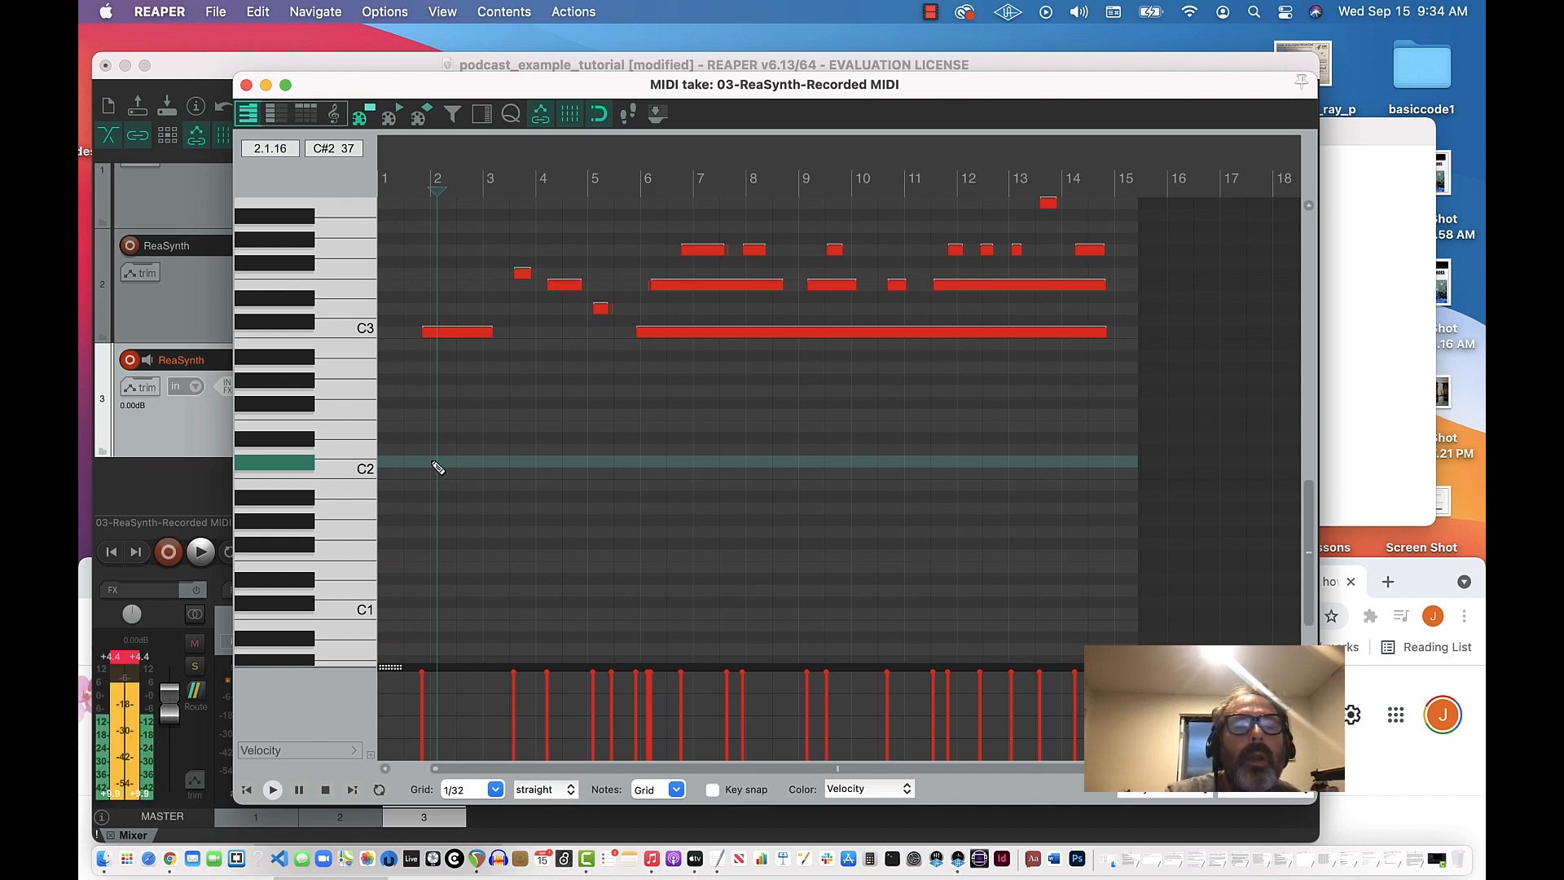
left_click_drag(437, 467, 489, 470)
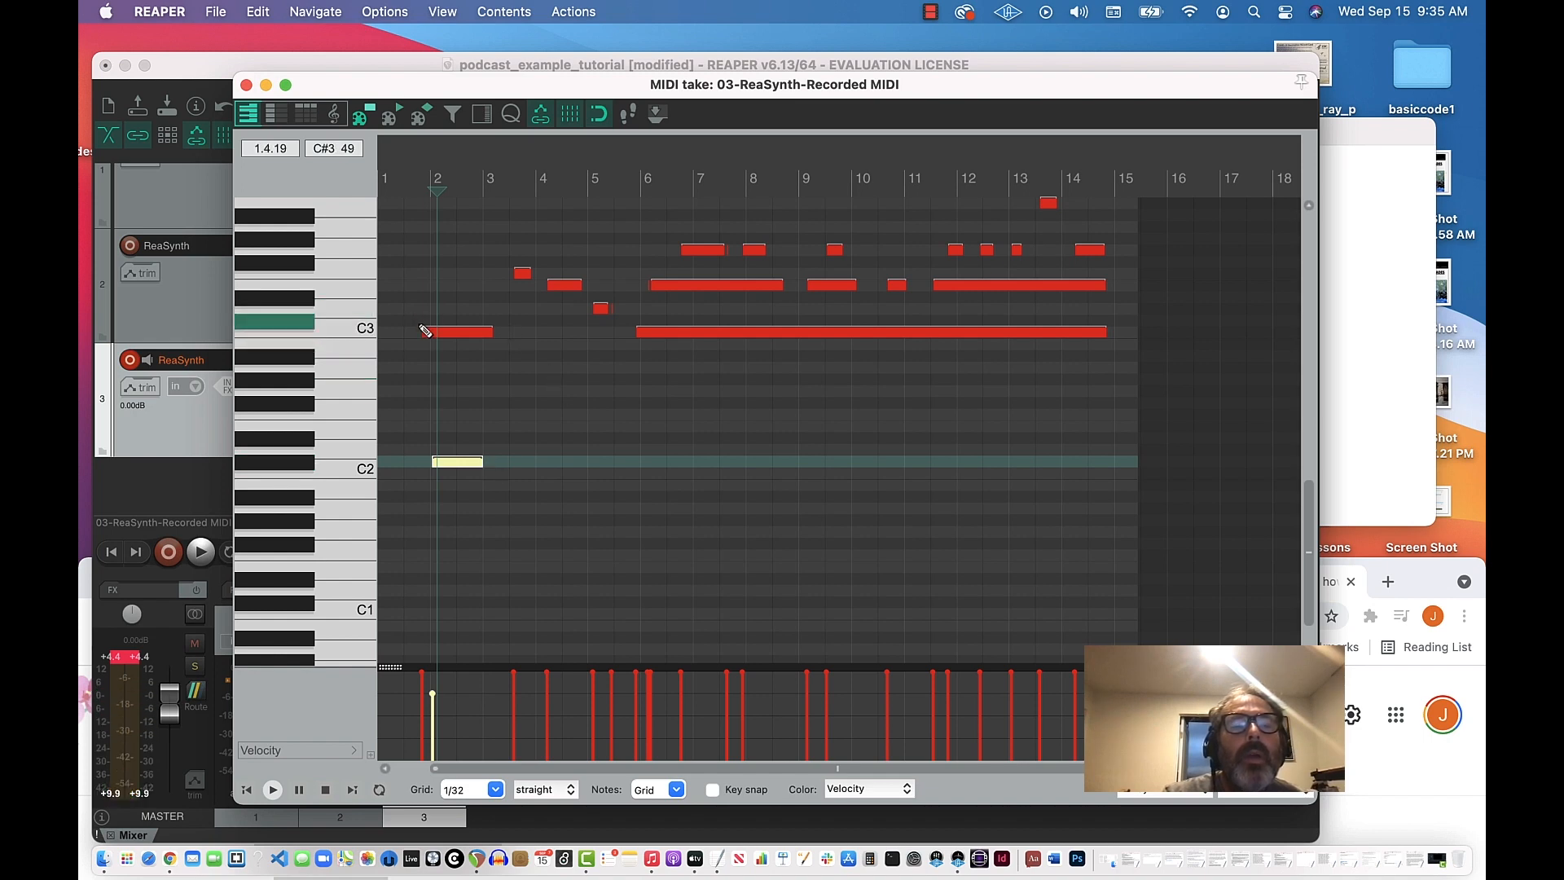
left_click_drag(425, 332, 441, 333)
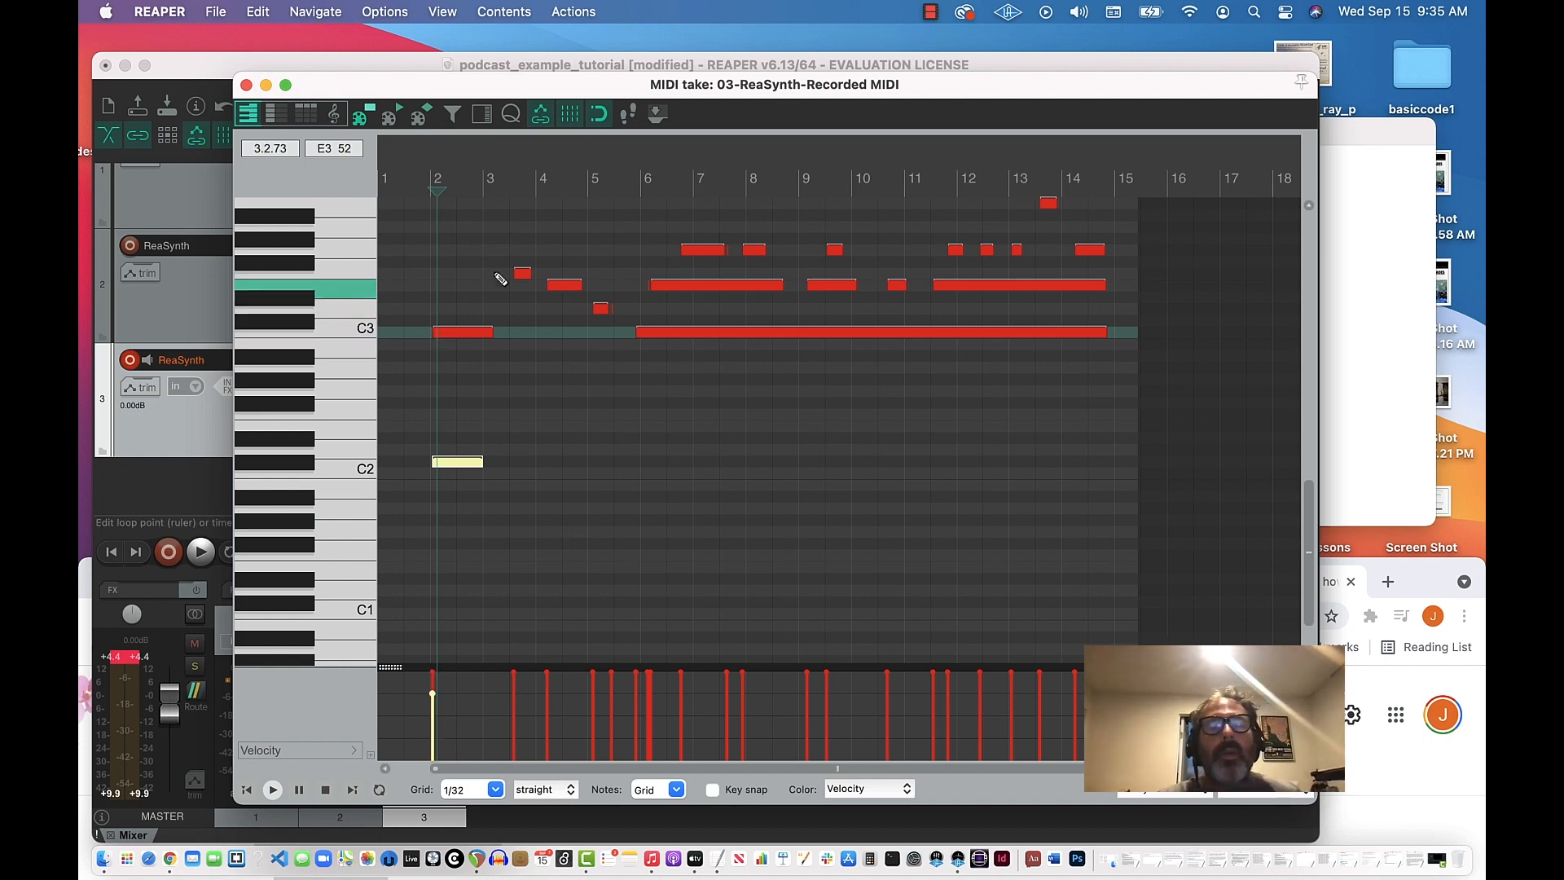
Set the MIDI editor grid to 1/16 and keep its type as straight.
left_click(495, 790)
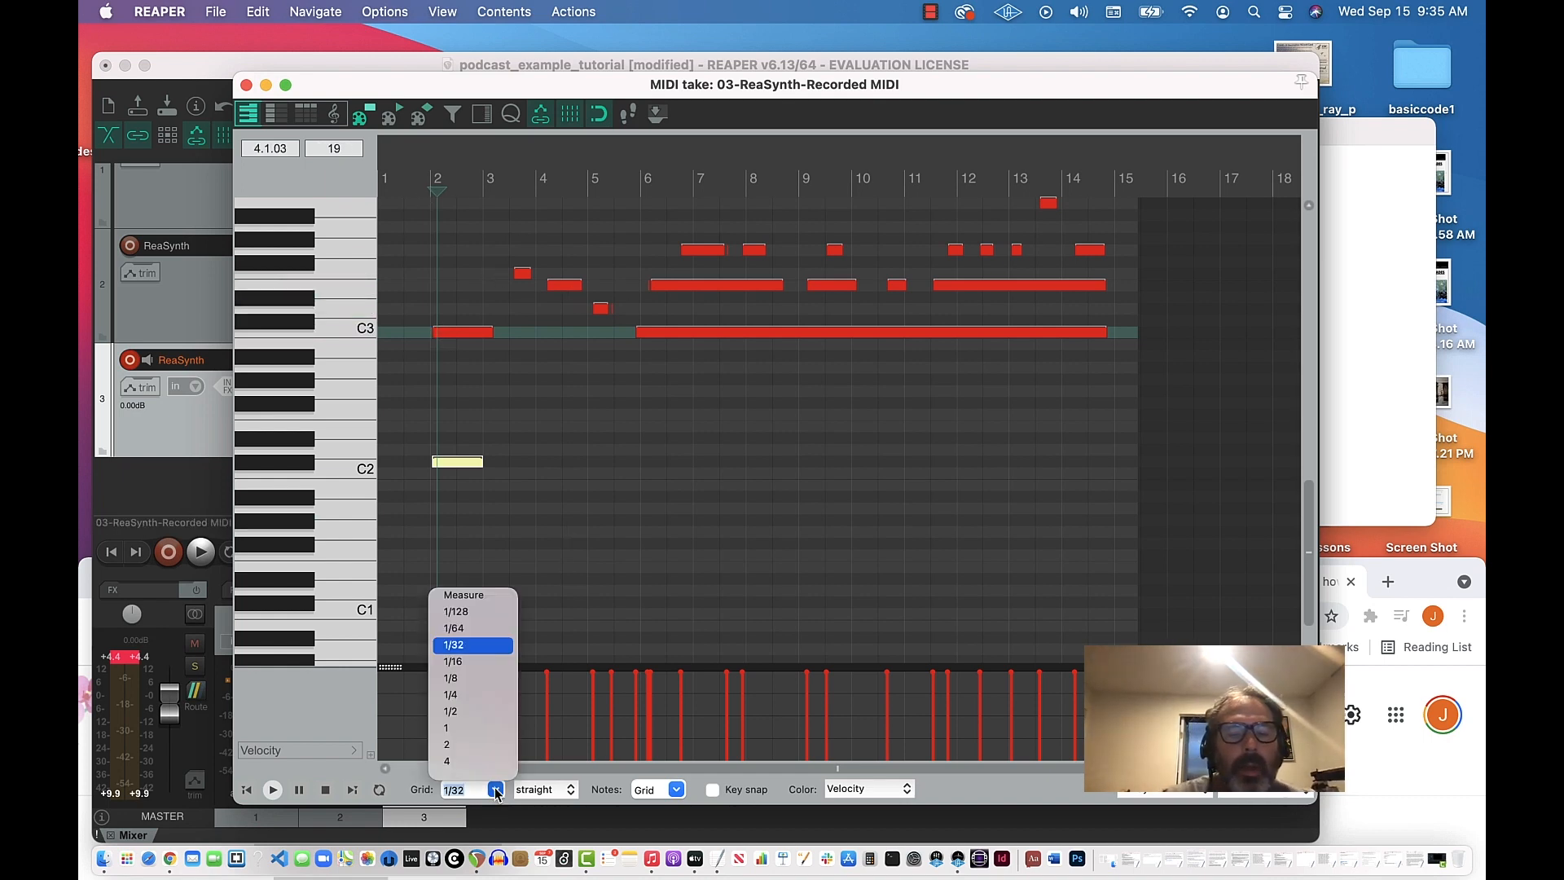
left_click(464, 661)
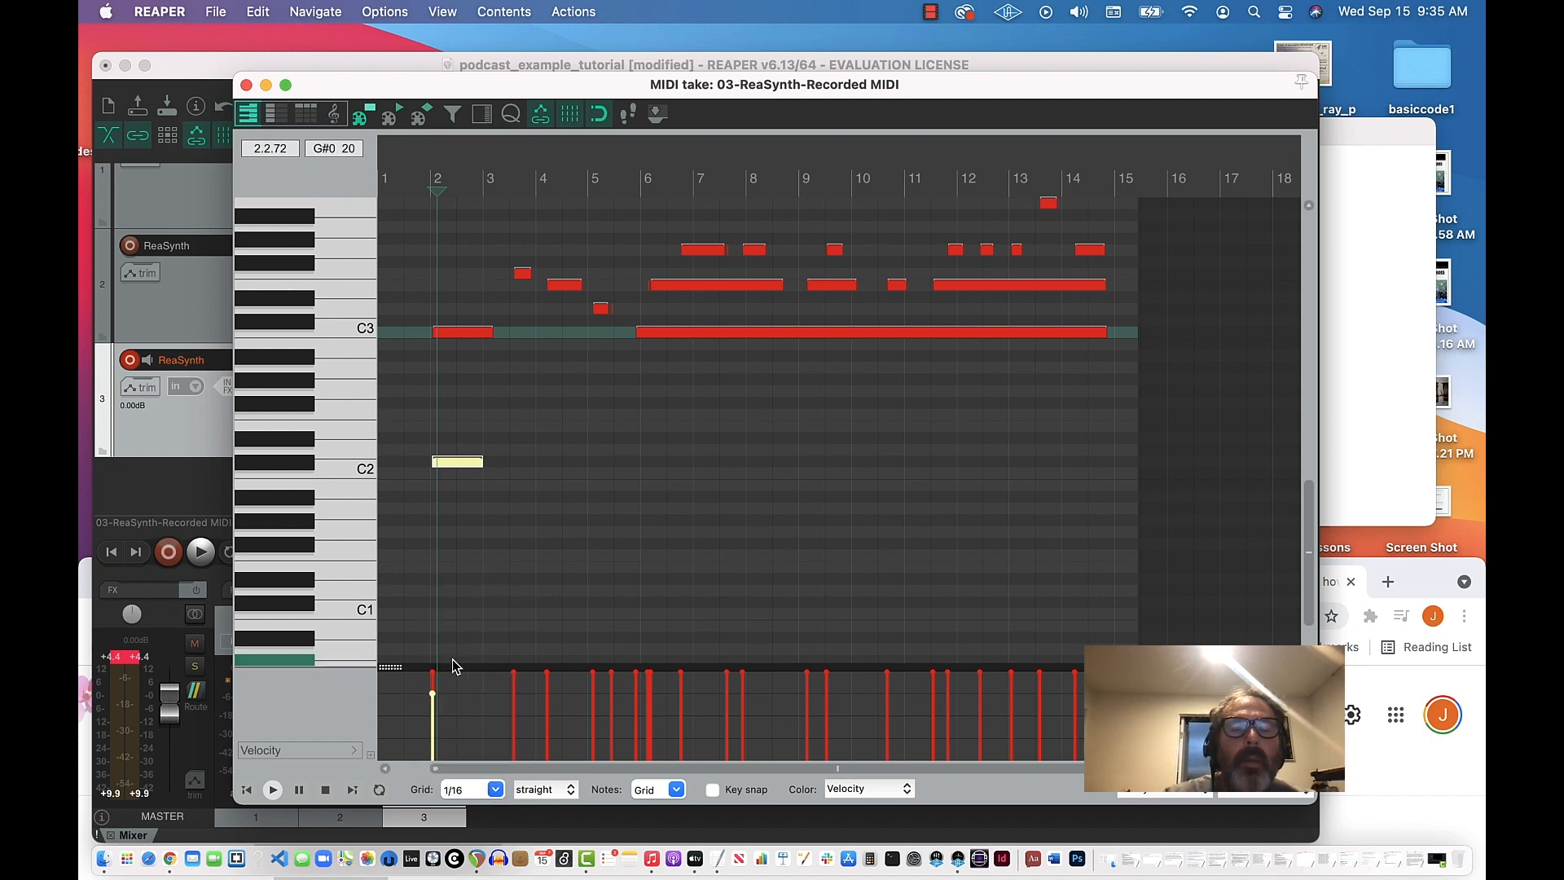
left_click(572, 791)
left_click(578, 795)
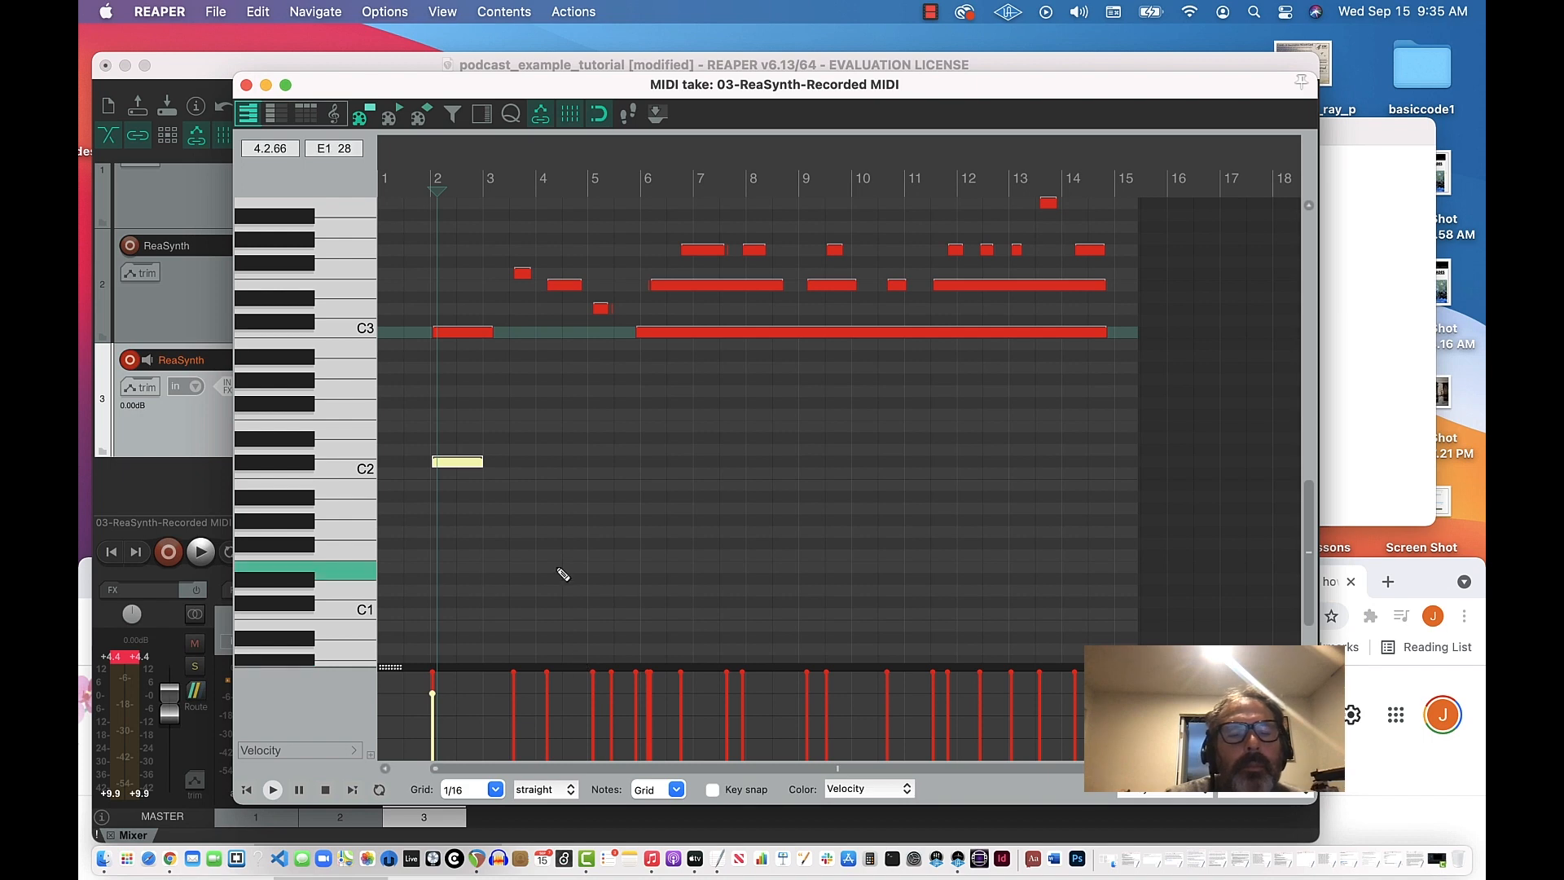
Move the short C#2 note at measure 2 down to C2.
scroll(562, 575, "left", 3)
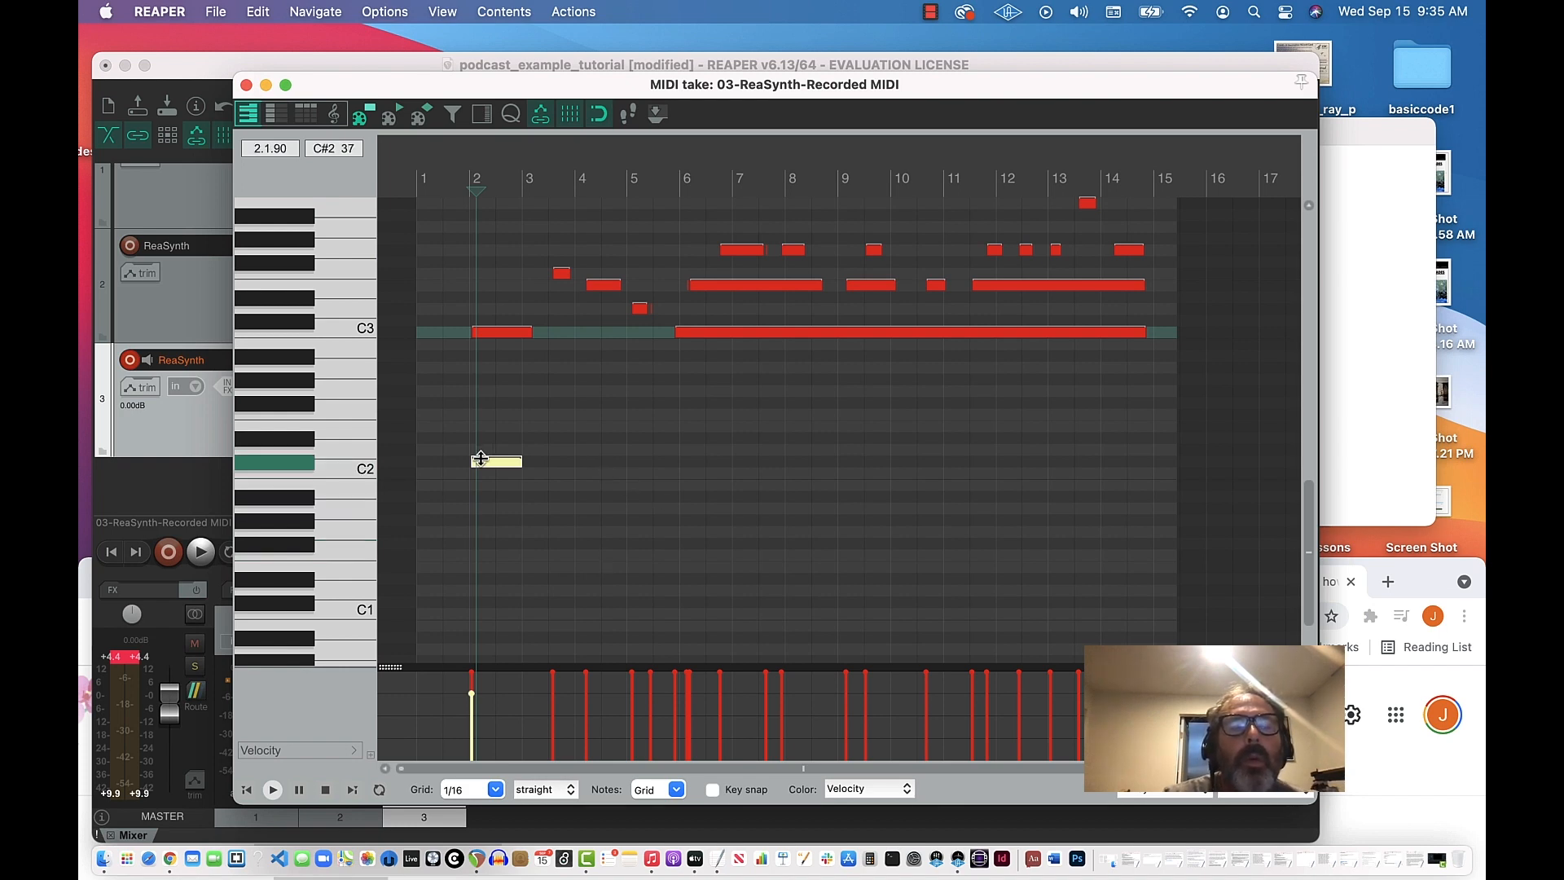
mouse_move(480, 459)
left_mouse_down()
mouse_move(481, 476)
mouse_move(481, 462)
left_mouse_up()
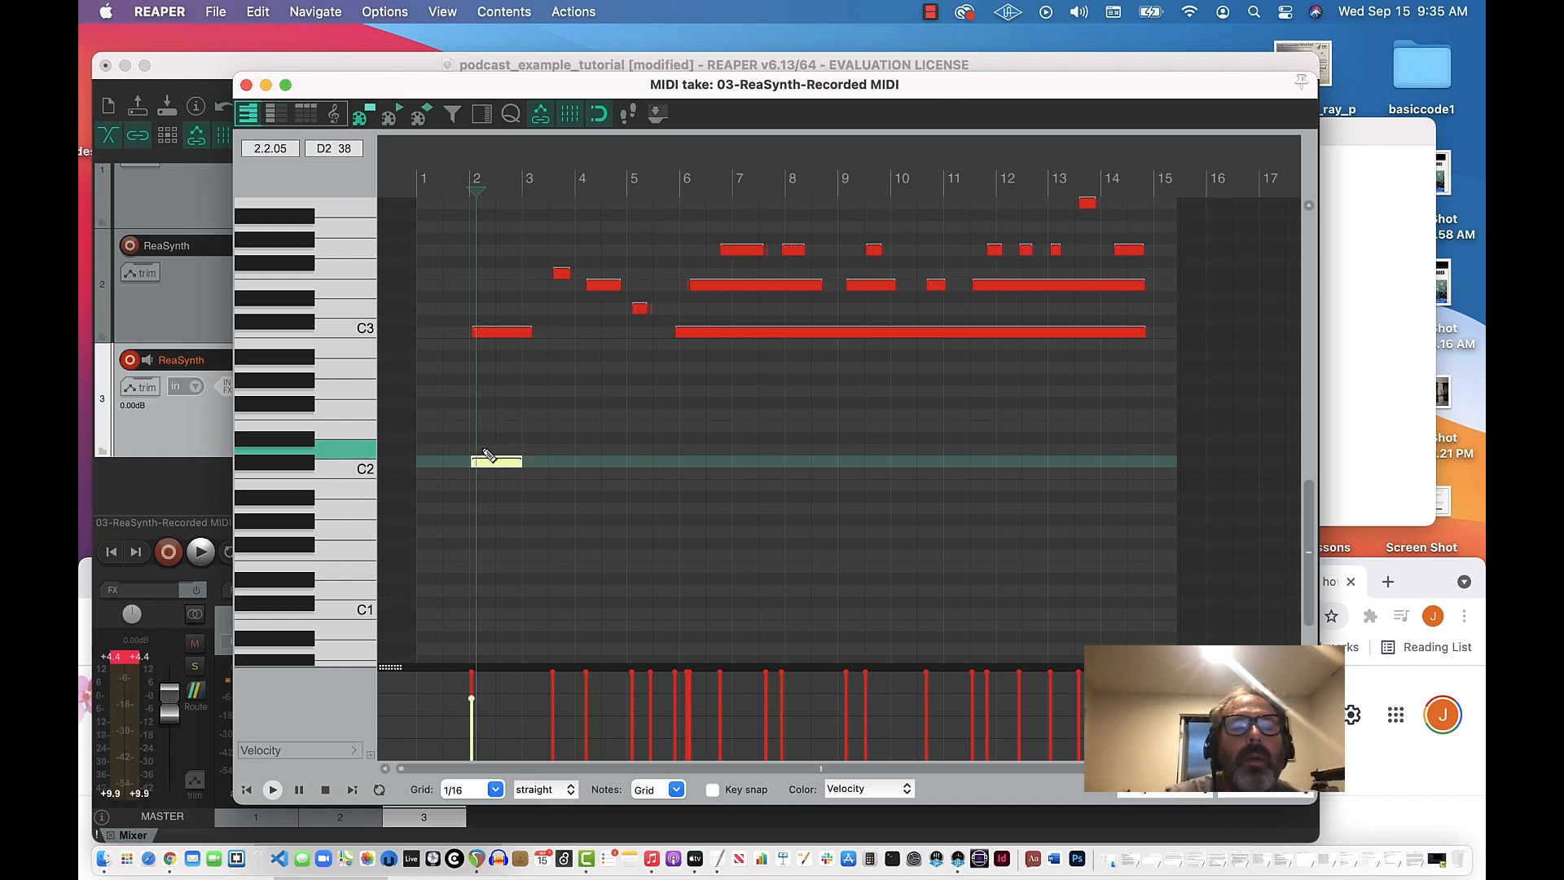
mouse_move(493, 459)
left_mouse_down()
mouse_move(507, 501)
mouse_move(503, 427)
mouse_move(501, 473)
left_mouse_up()
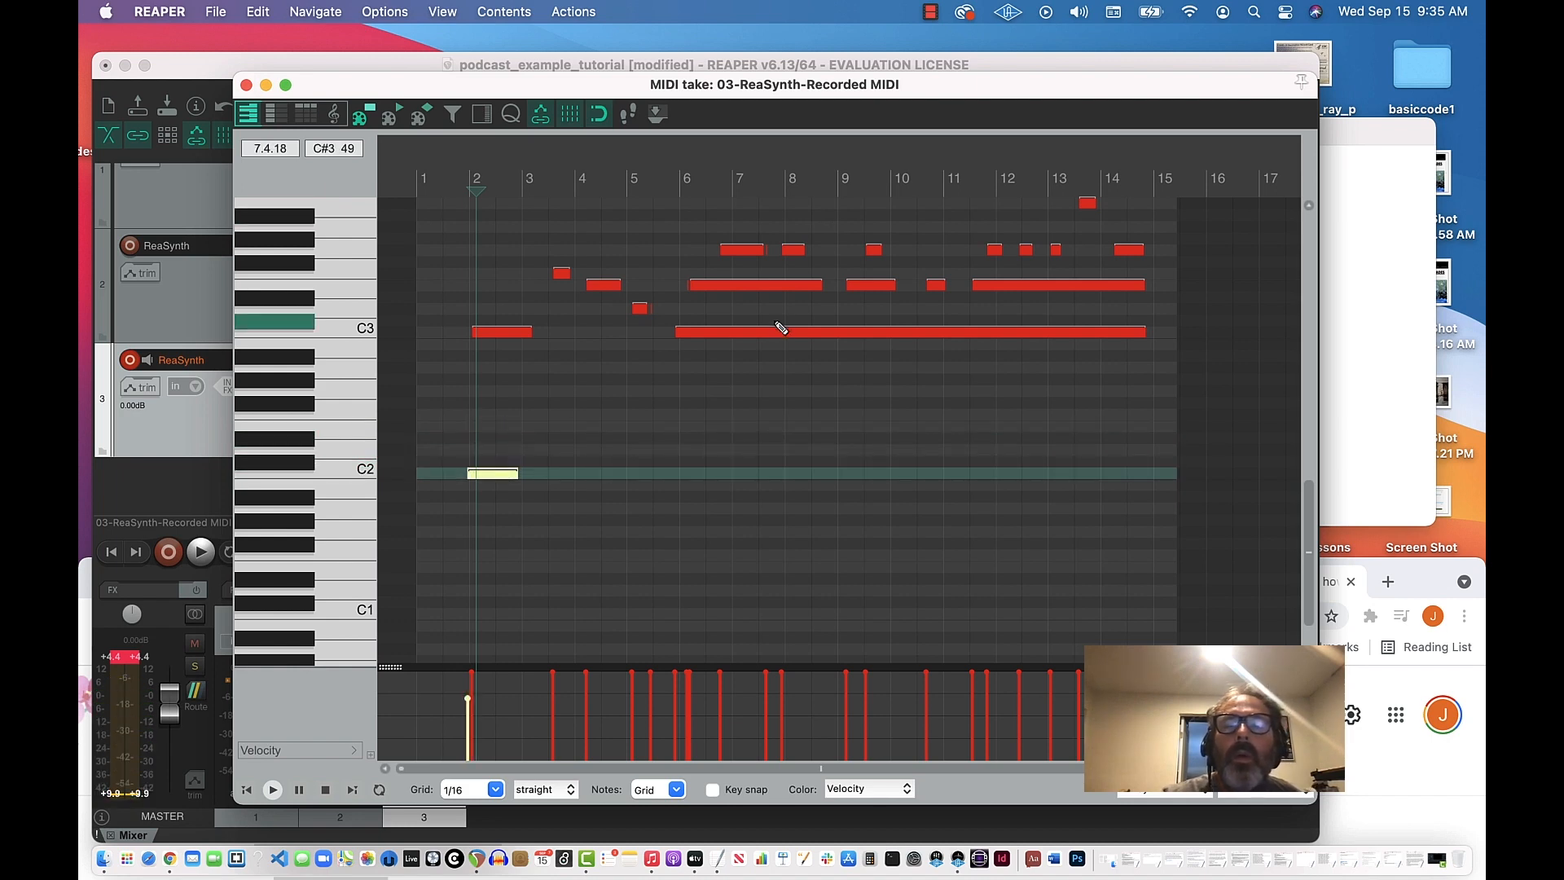
Paste a copy of the long C3 note near measure 2 and move the original down to C2, starting at measure 6.
left_click(774, 333)
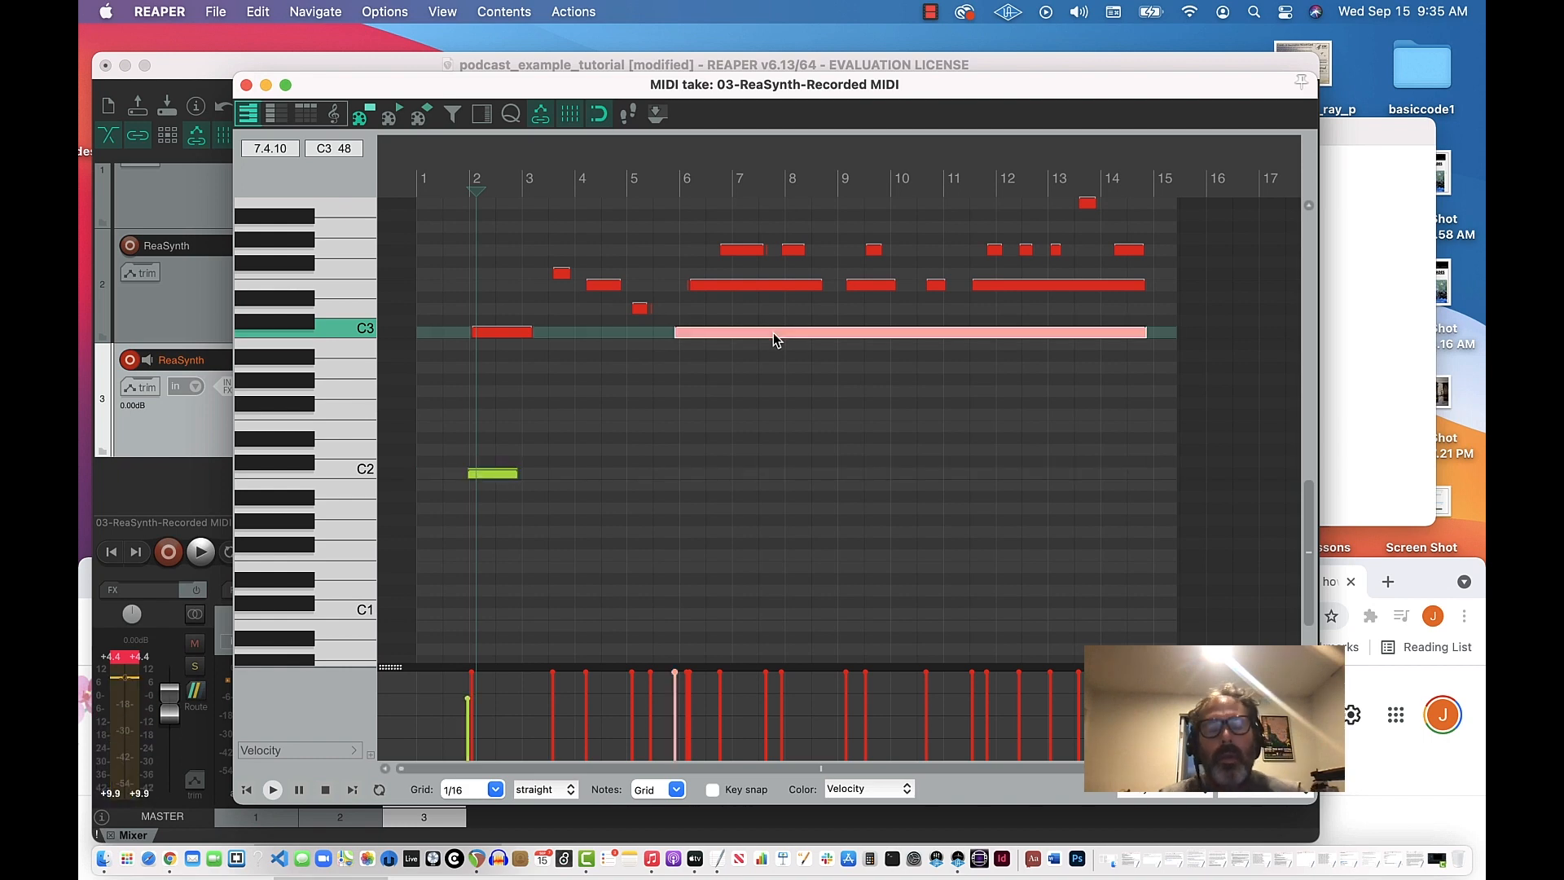
key("super+v")
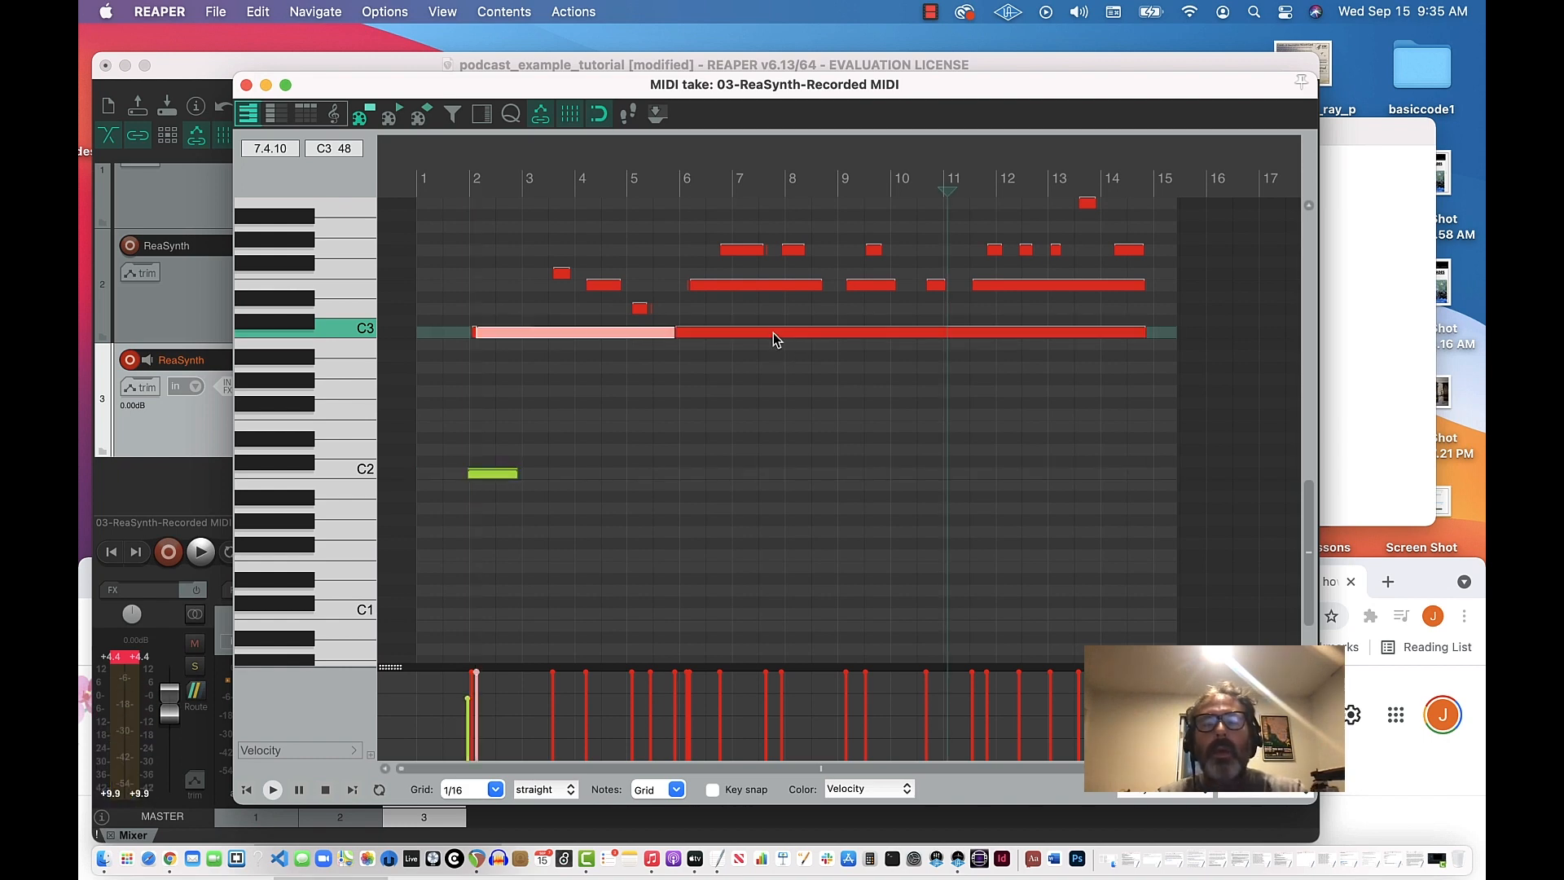
left_click_drag(774, 332, 778, 457)
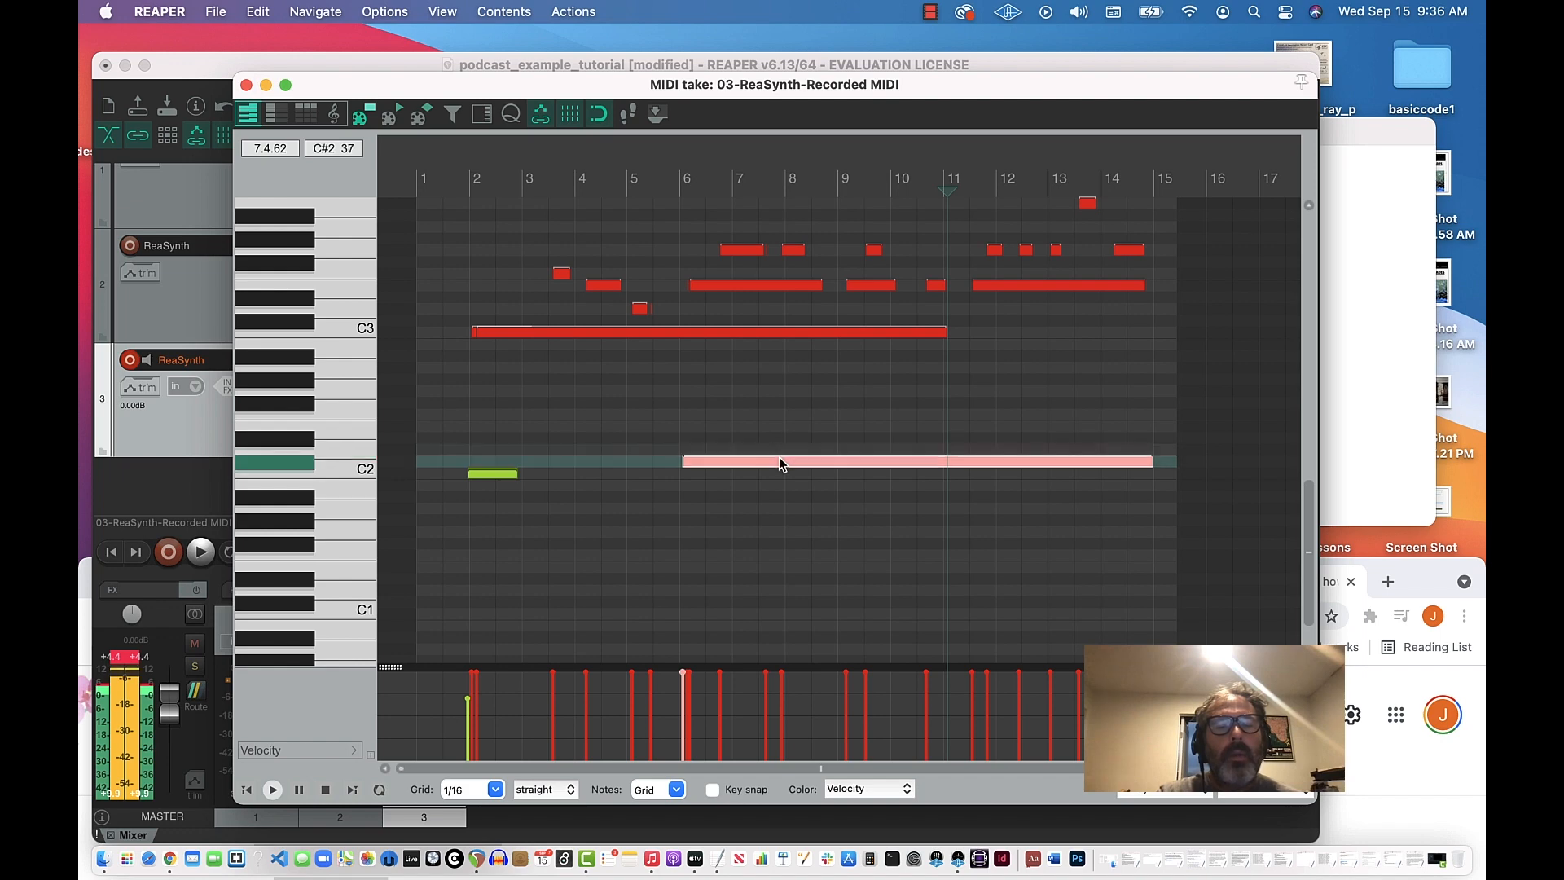
left_click(488, 475)
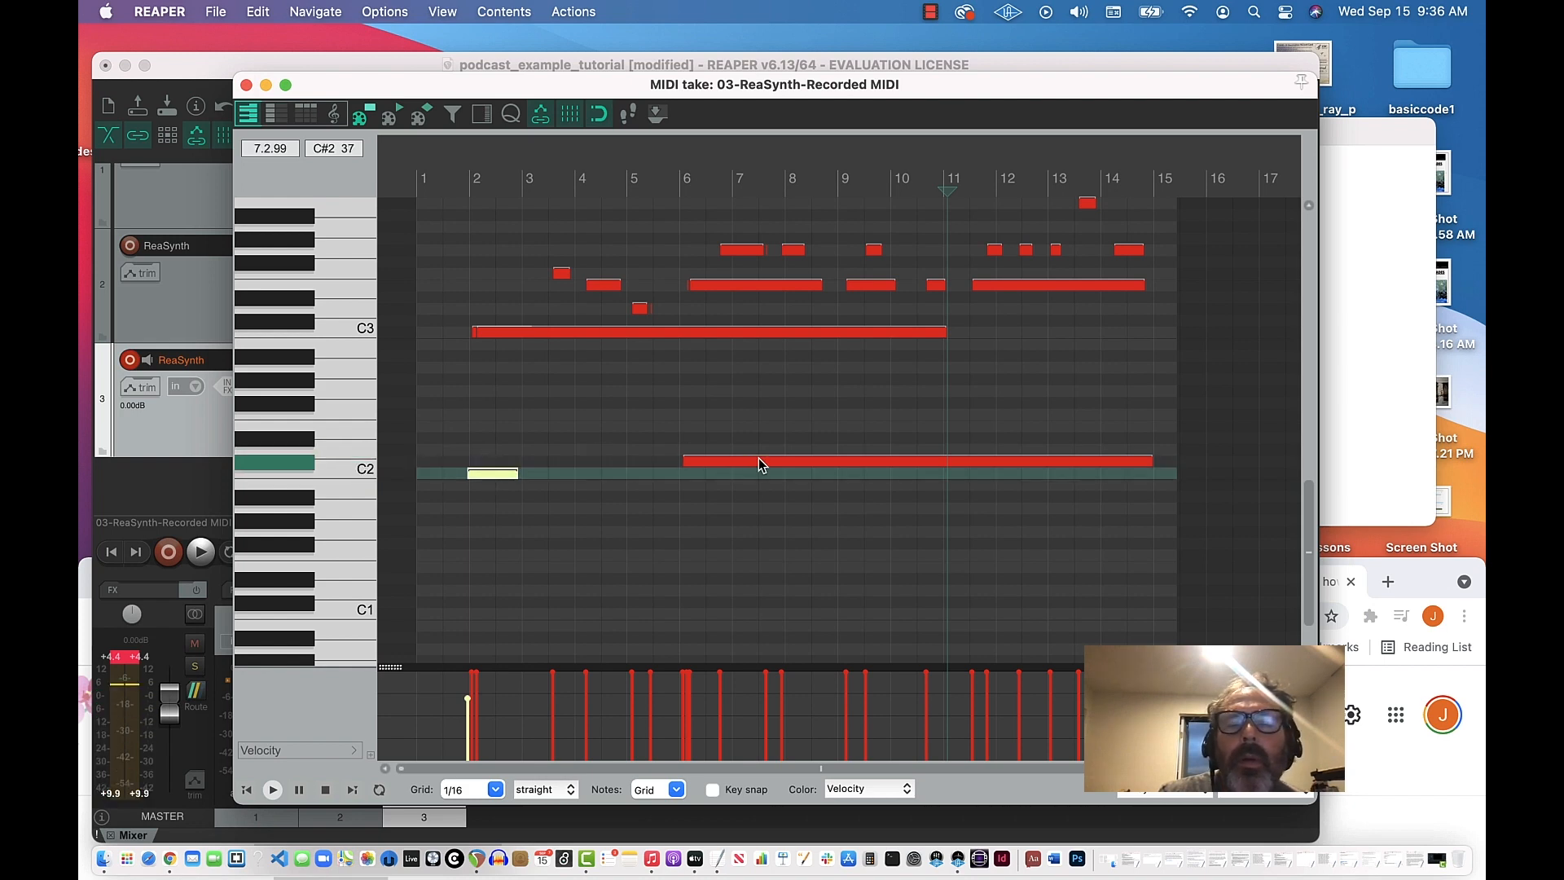
left_click_drag(759, 461, 760, 474)
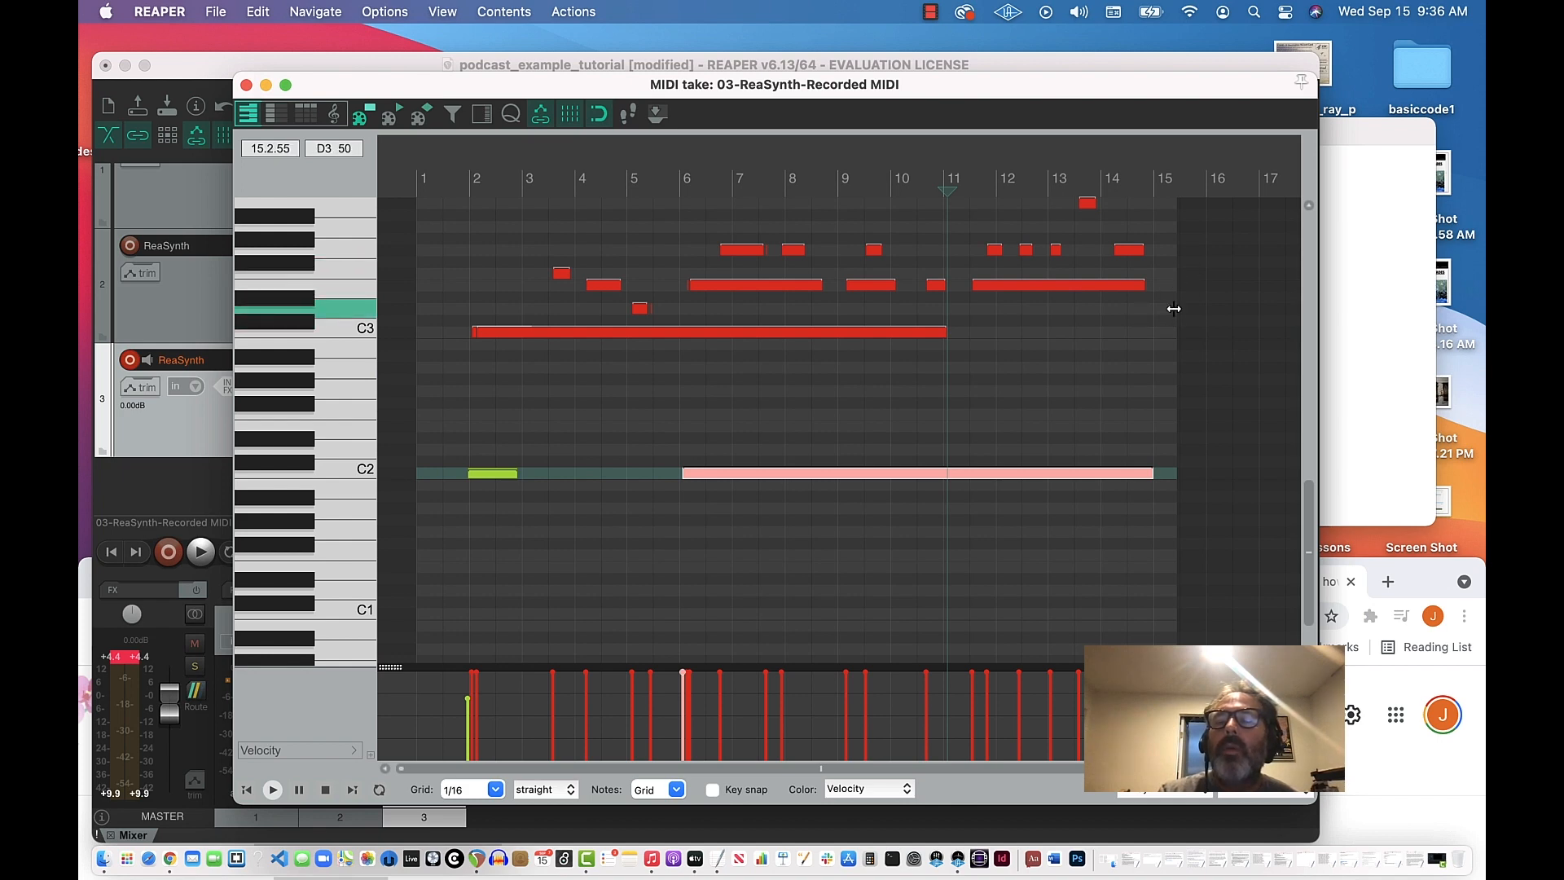
Extend the MIDI item's content end to measure 20.
left_click_drag(1174, 308, 1220, 310)
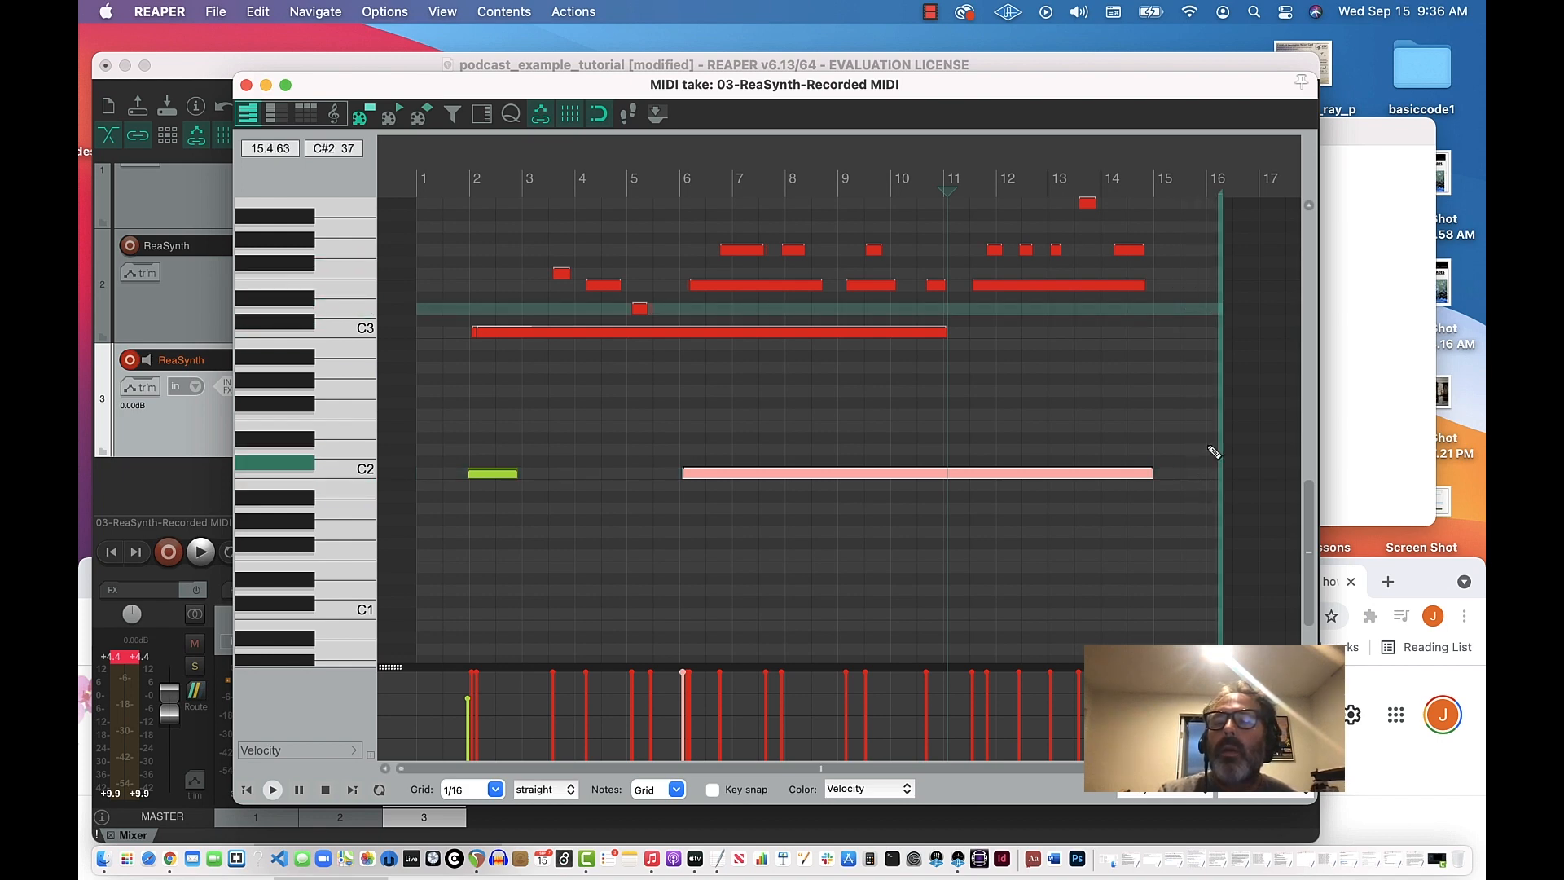
left_click_drag(1225, 385, 1271, 386)
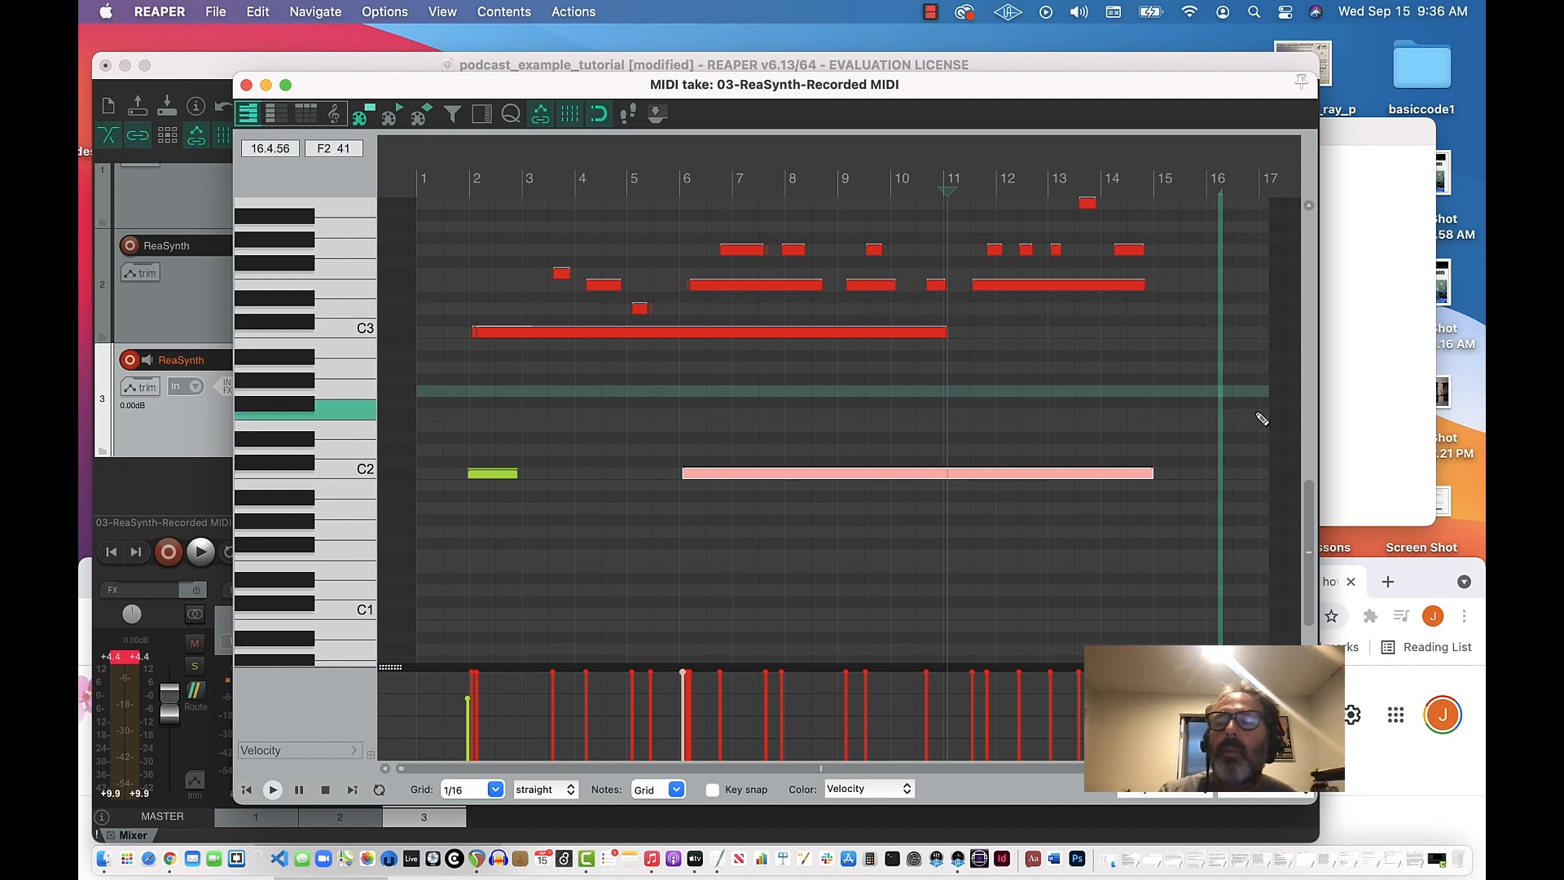
key("super+z")
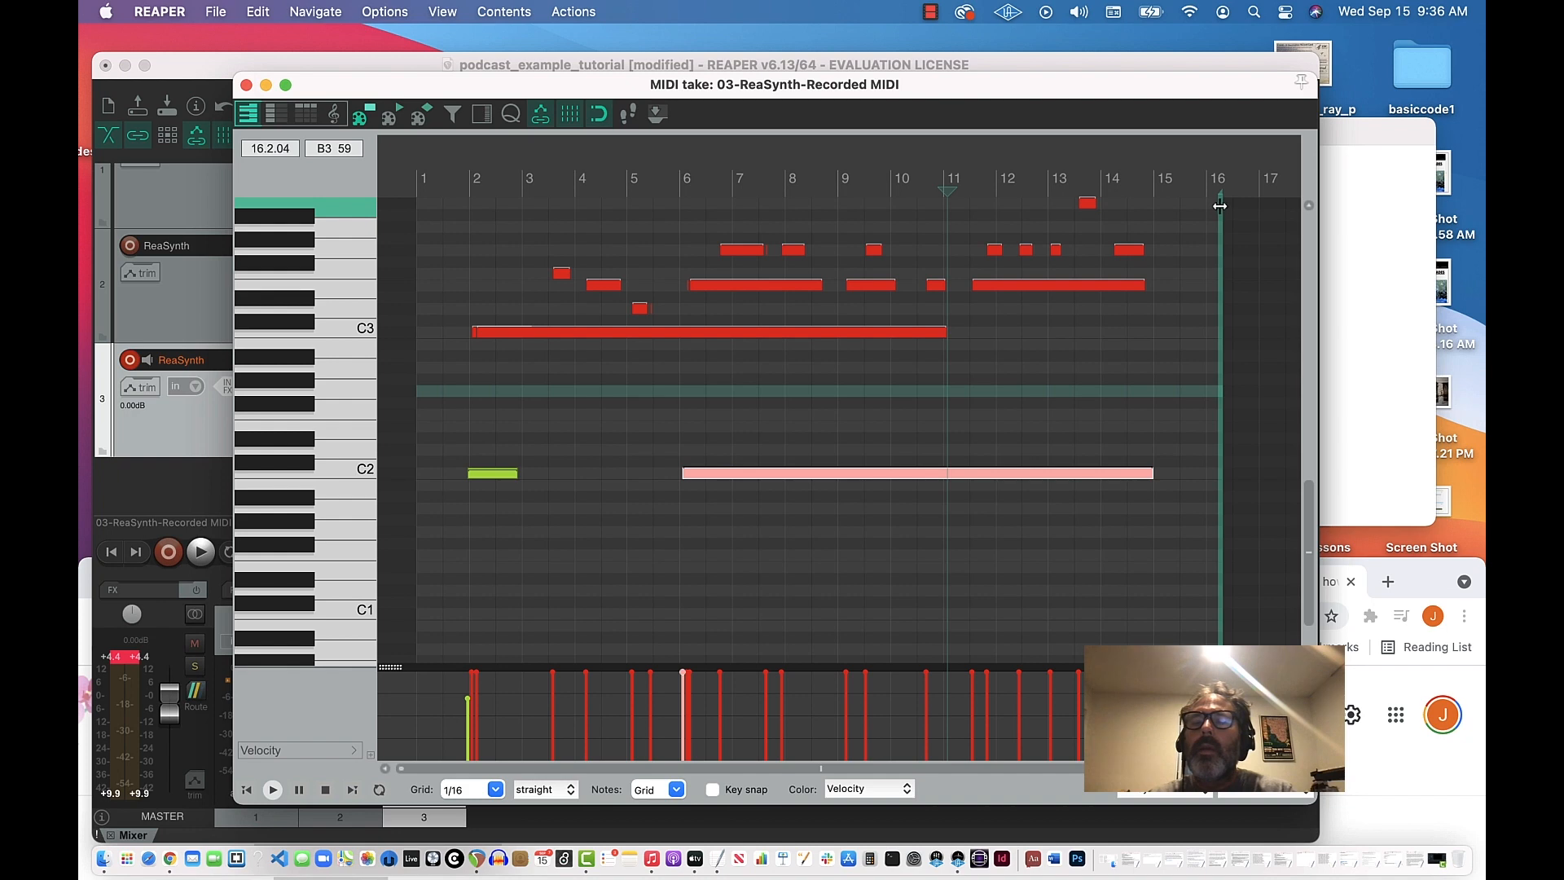
left_click_drag(1219, 206, 1245, 227)
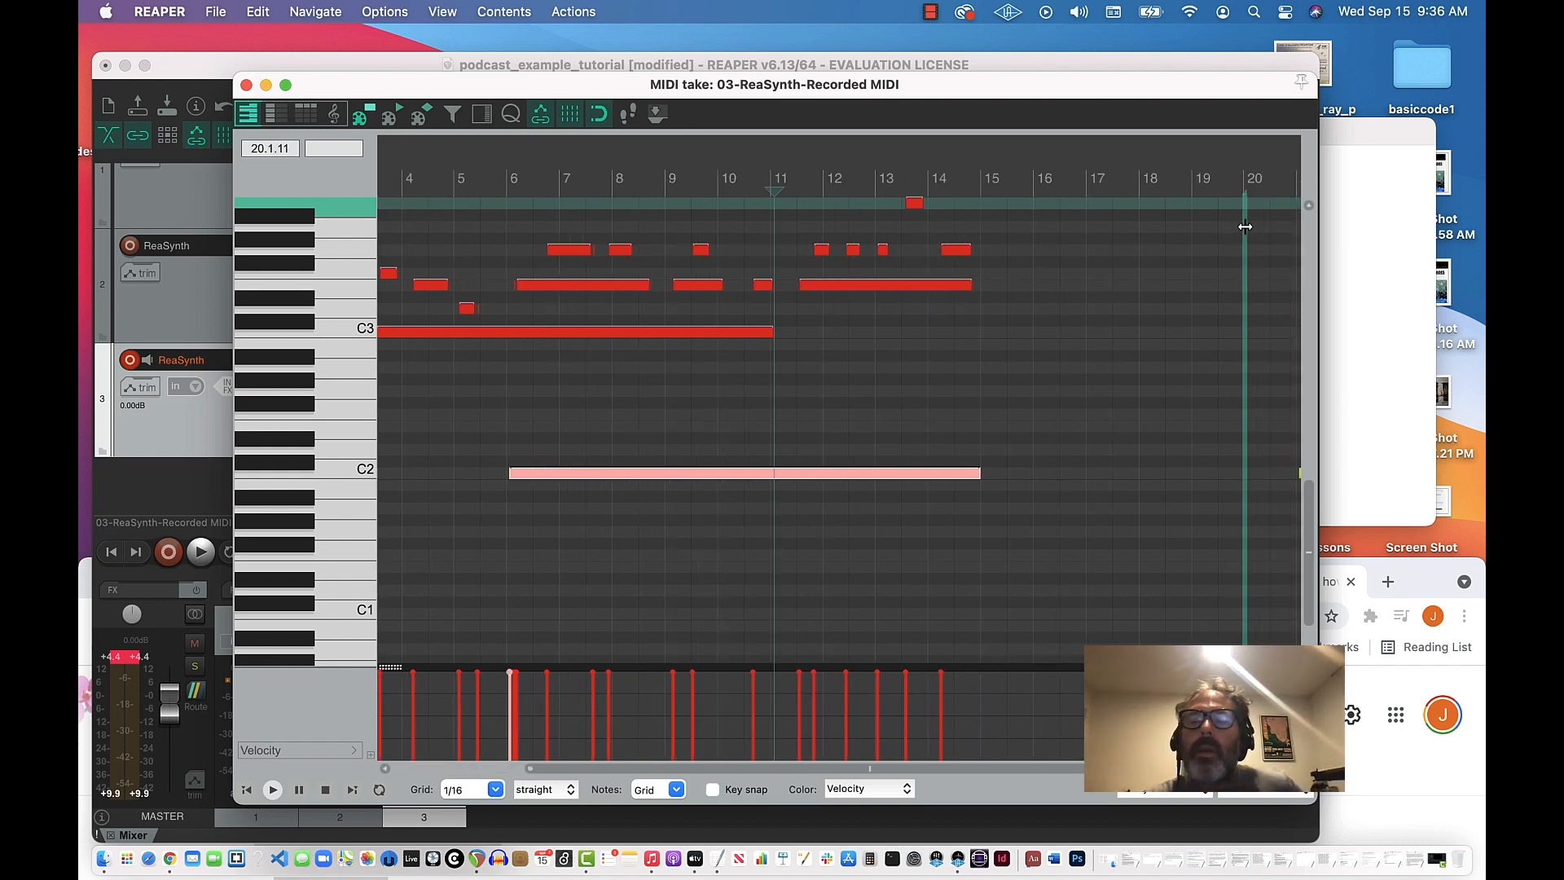
Lengthen the long C2 note so that it ends at measure 19.
scroll(1054, 345, "left", 5)
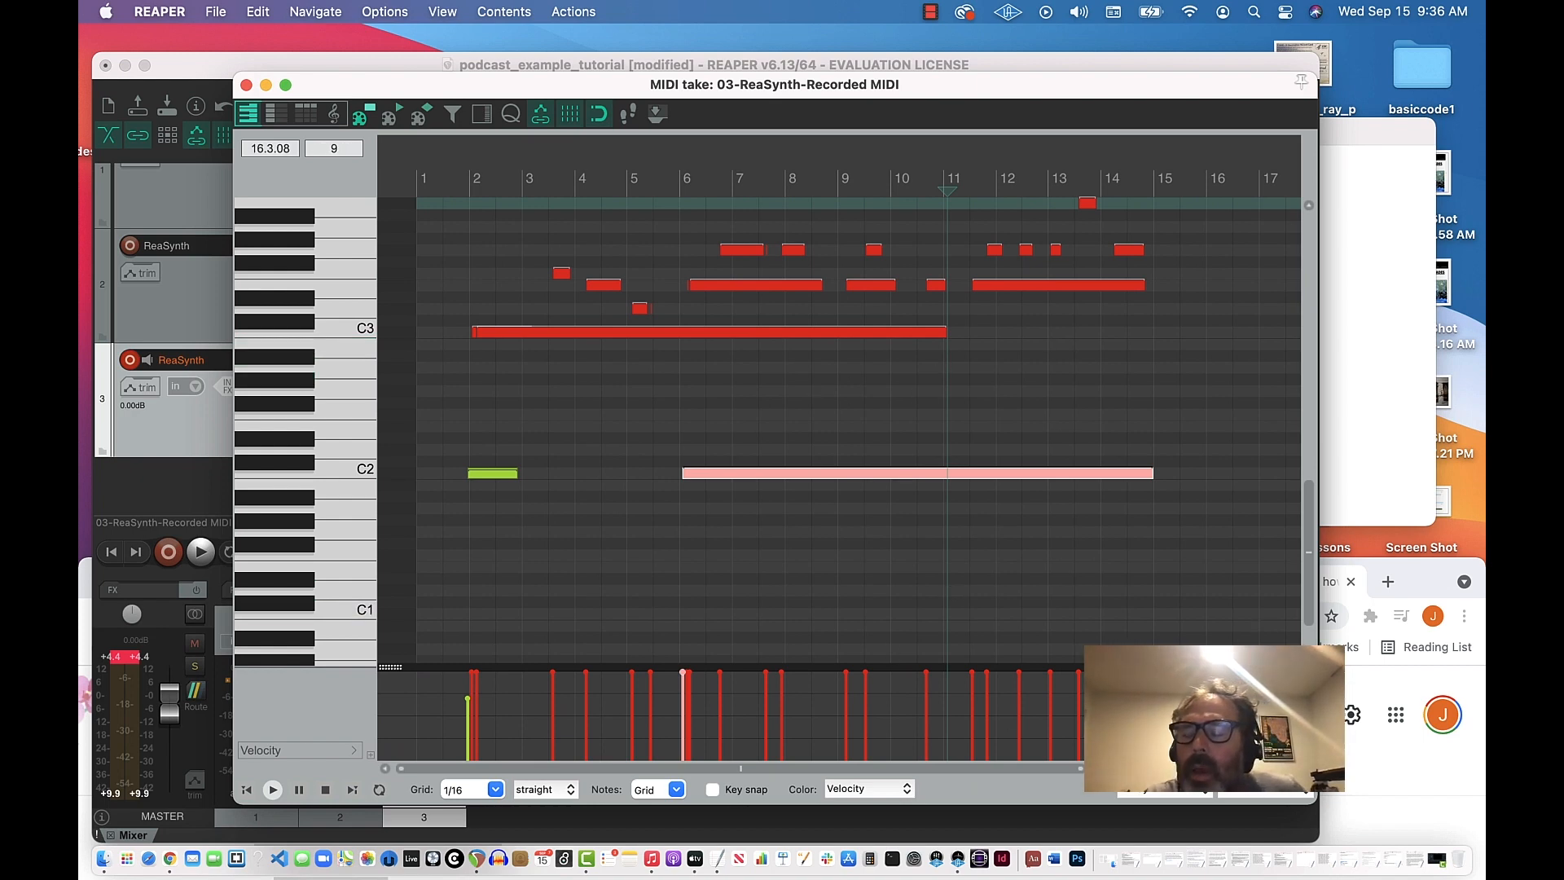
scroll(859, 432, "down", 3)
scroll(860, 432, "down", 3)
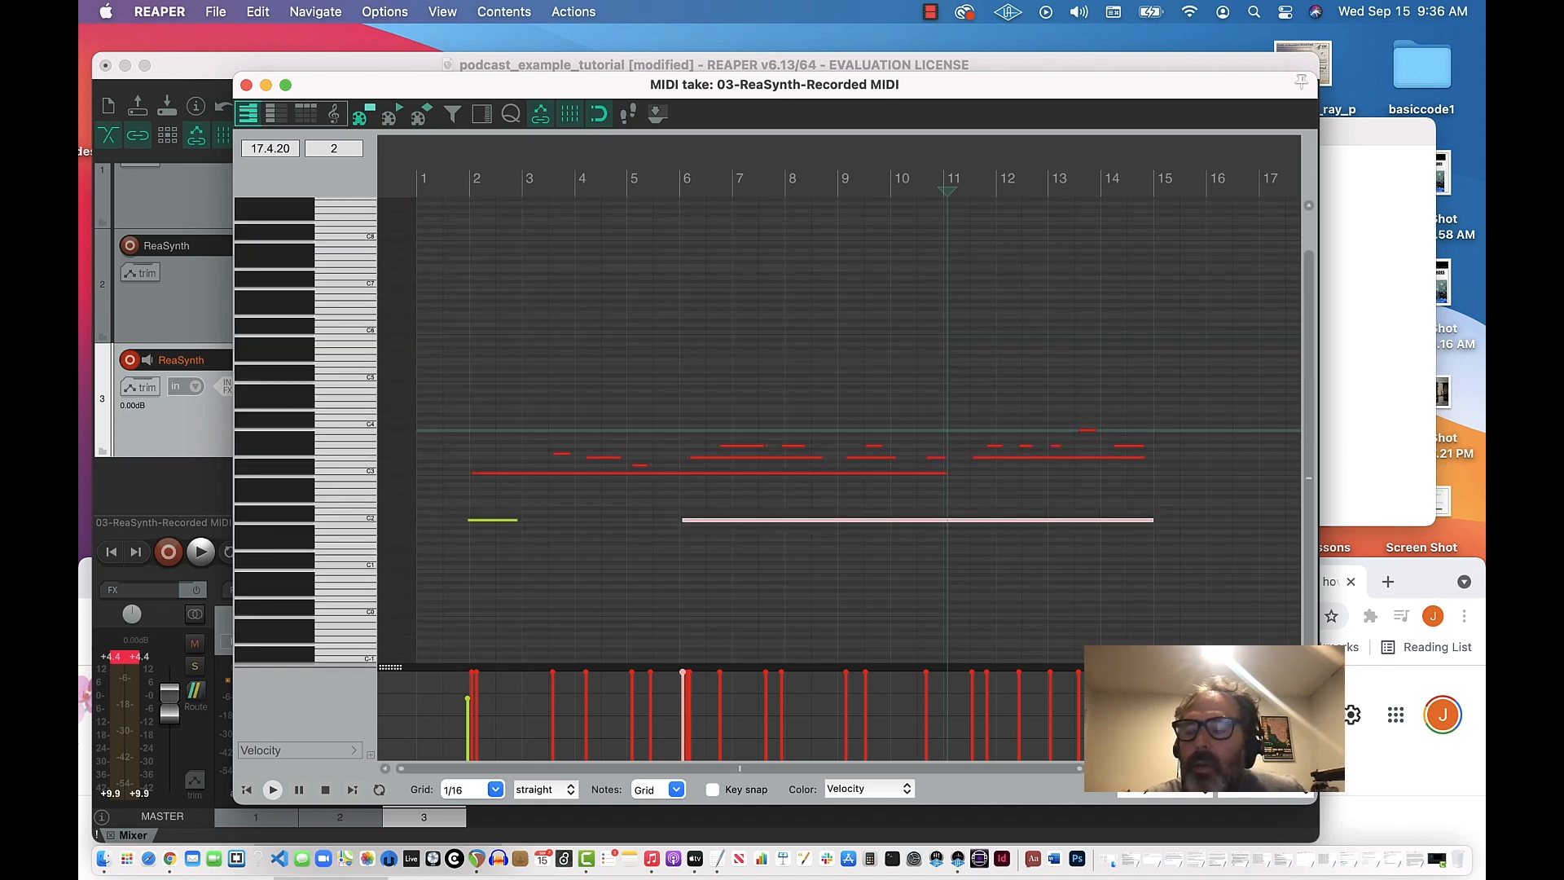
scroll(859, 432, "down", 4)
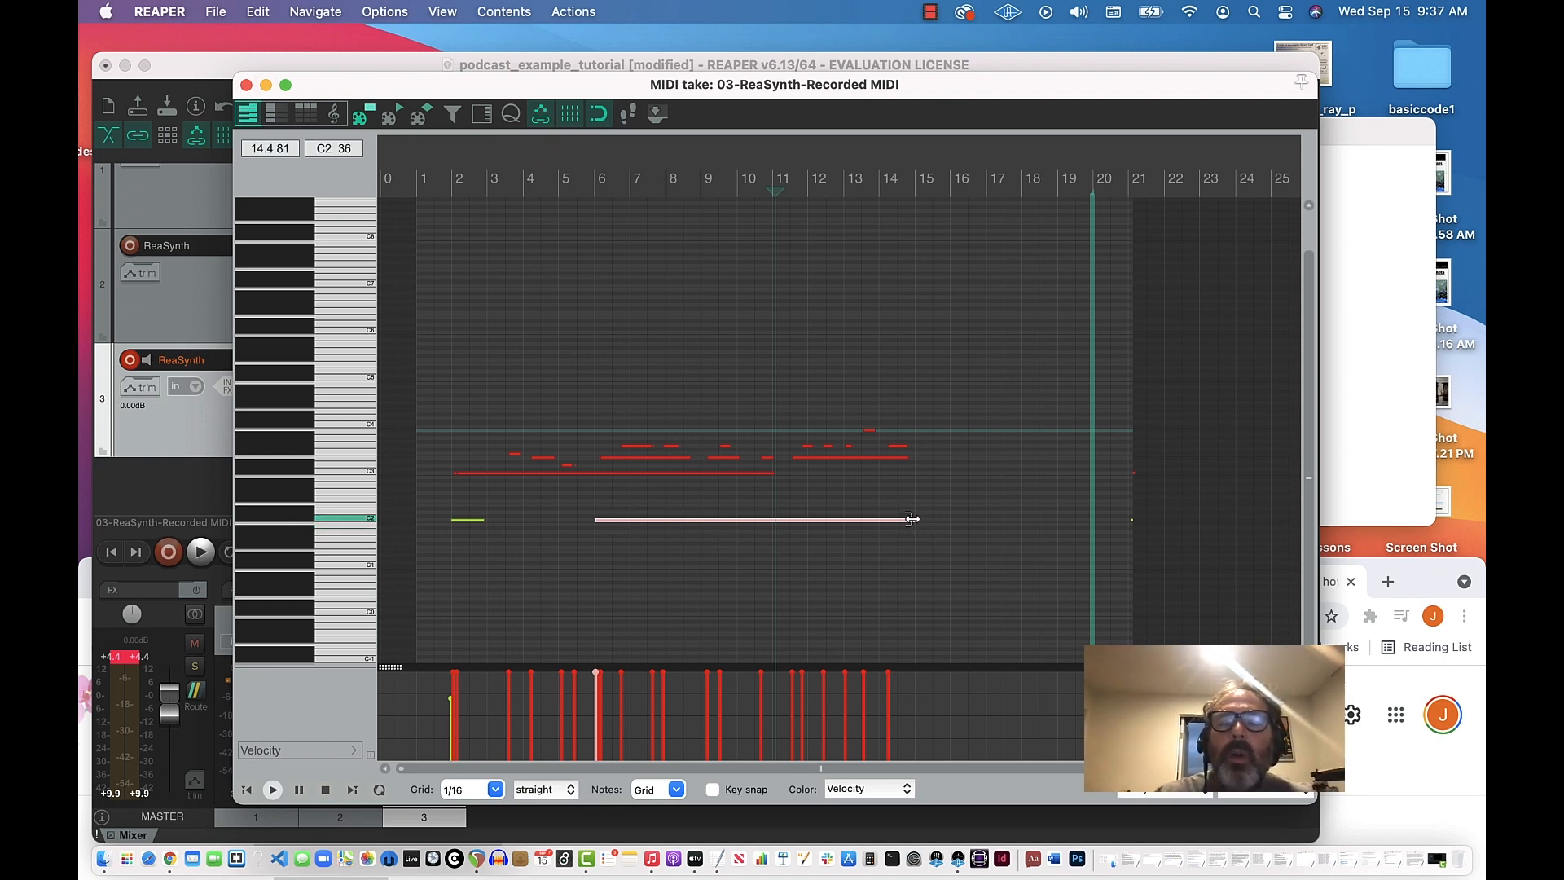
left_click_drag(911, 519, 1058, 527)
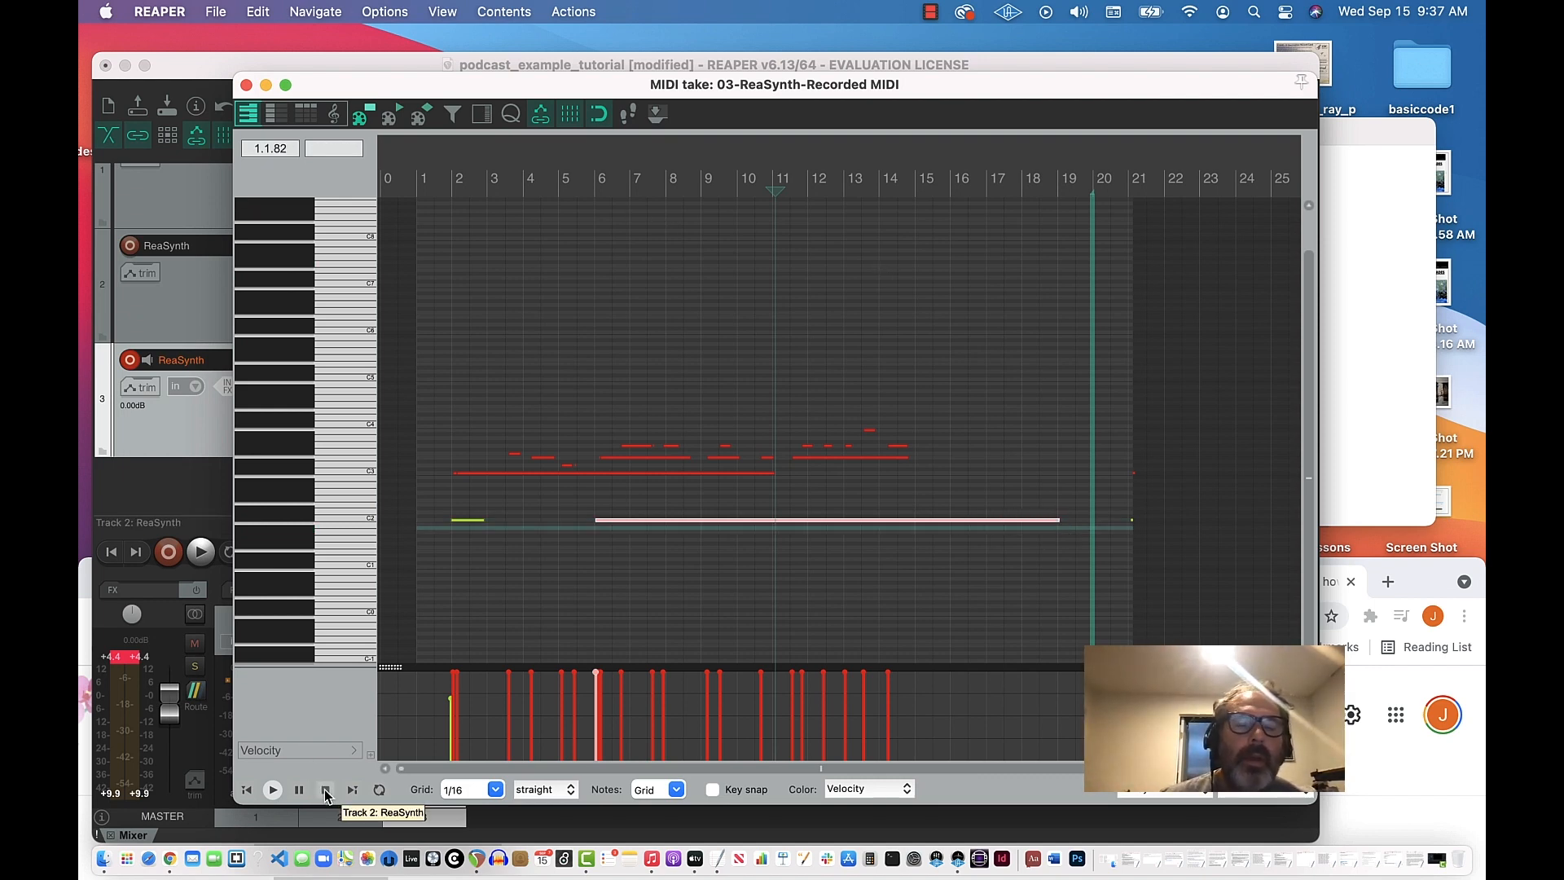
Play the edited notes briefly from measure 11, return to the project start, and listen to the opening measures.
key("space")
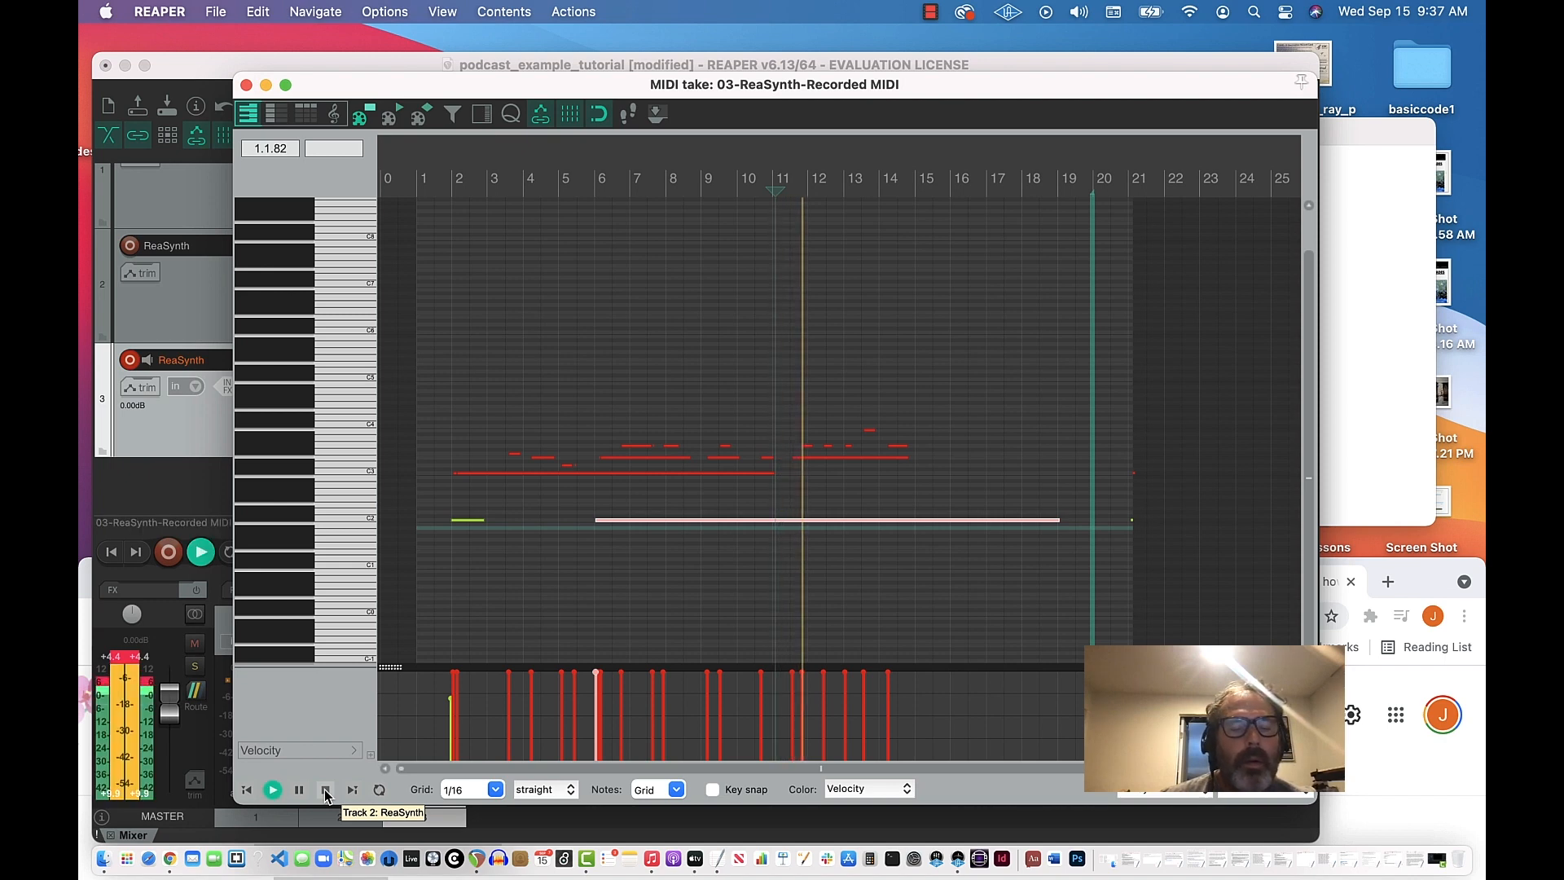
left_click(325, 794)
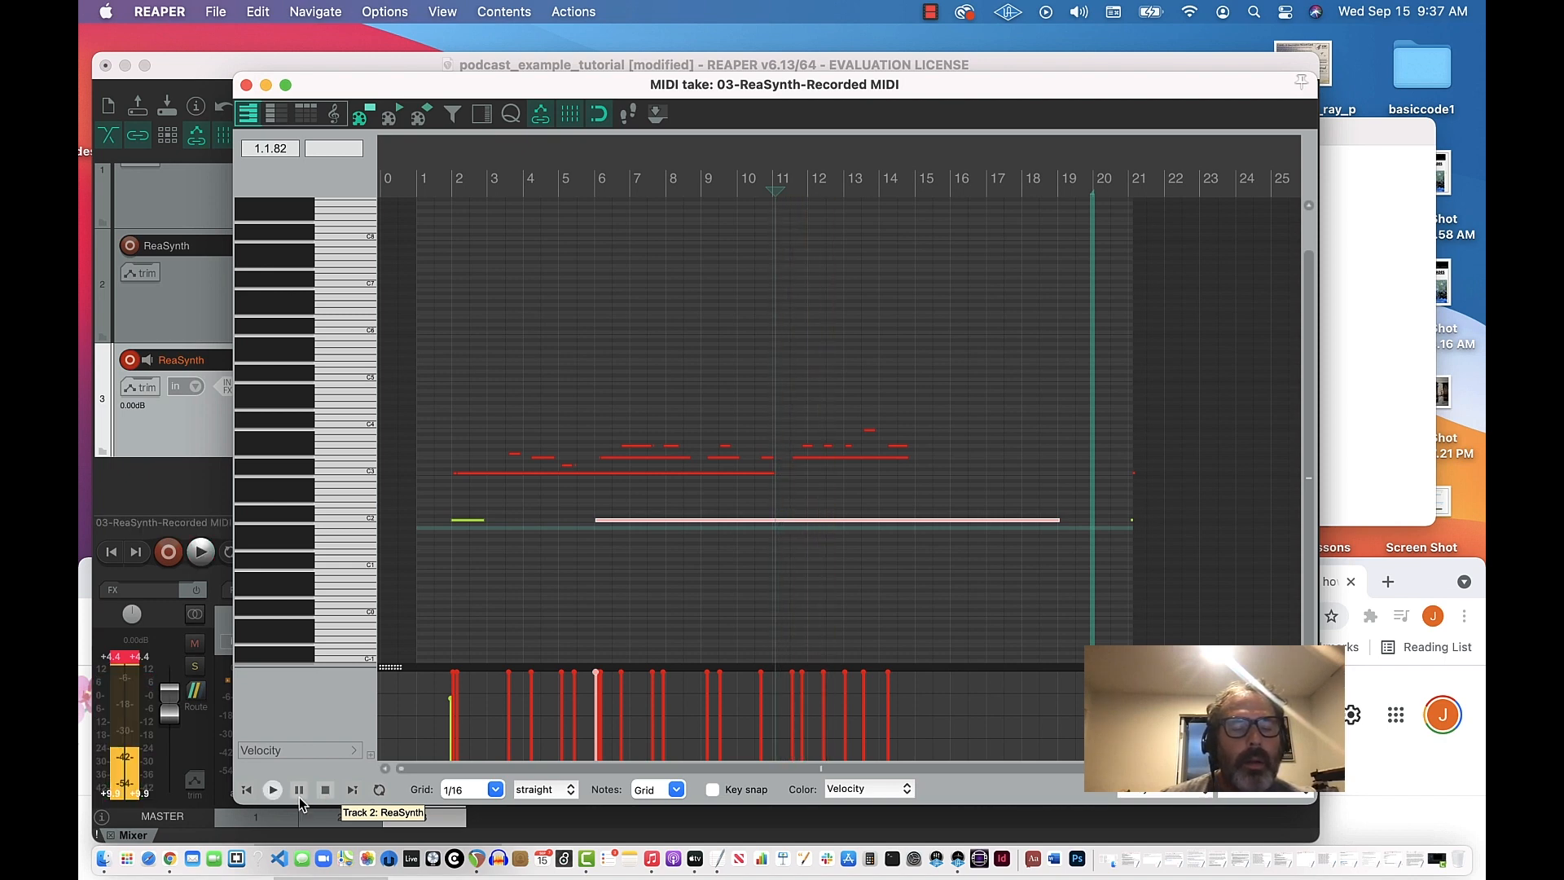
left_click(245, 790)
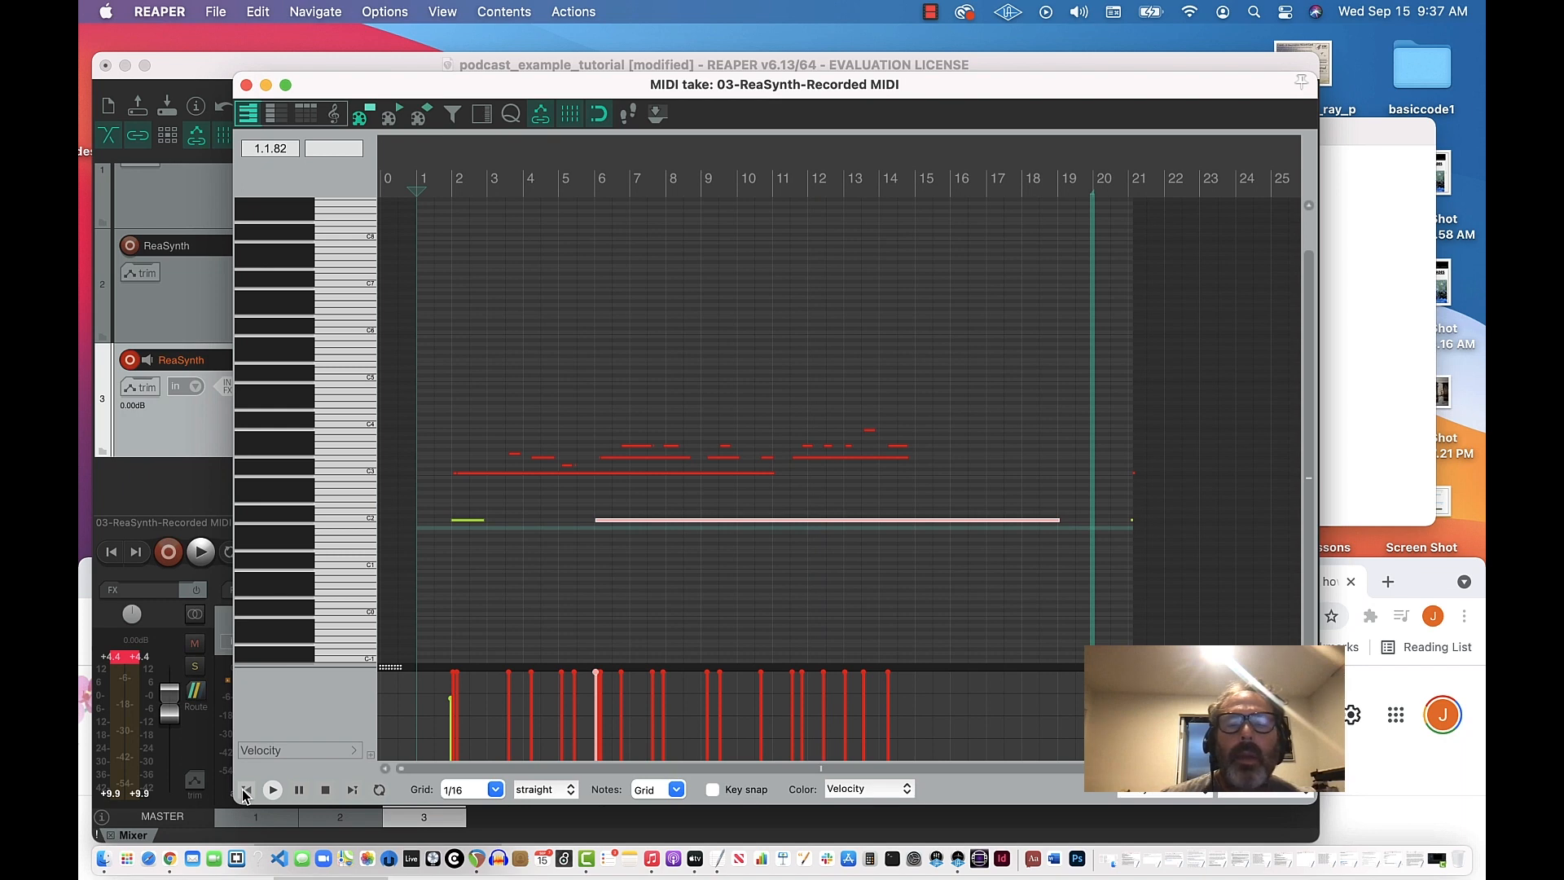
key("space")
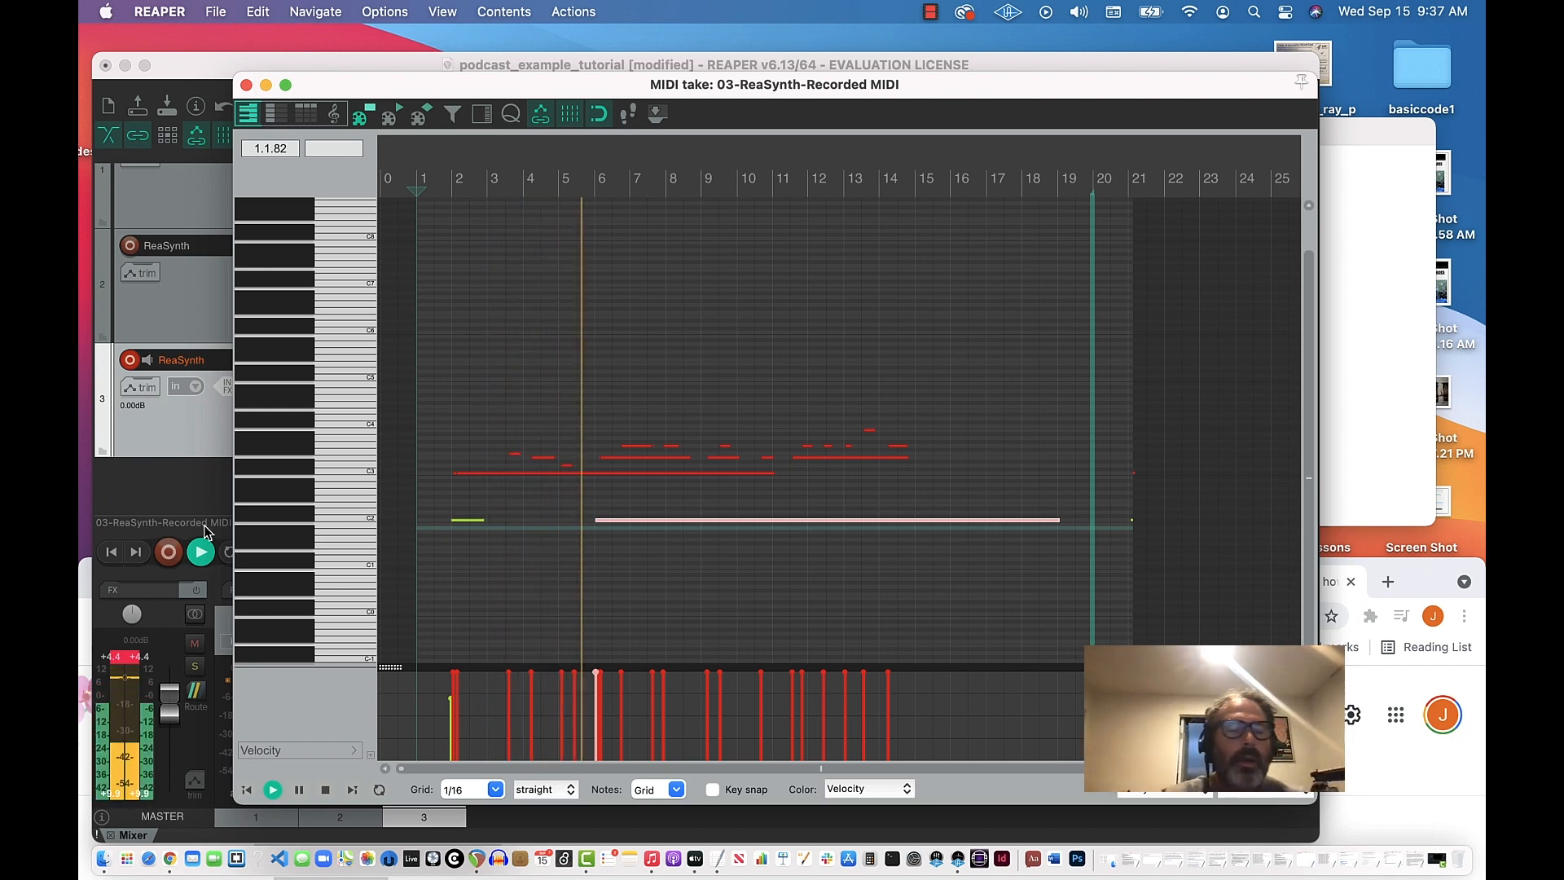
key("space")
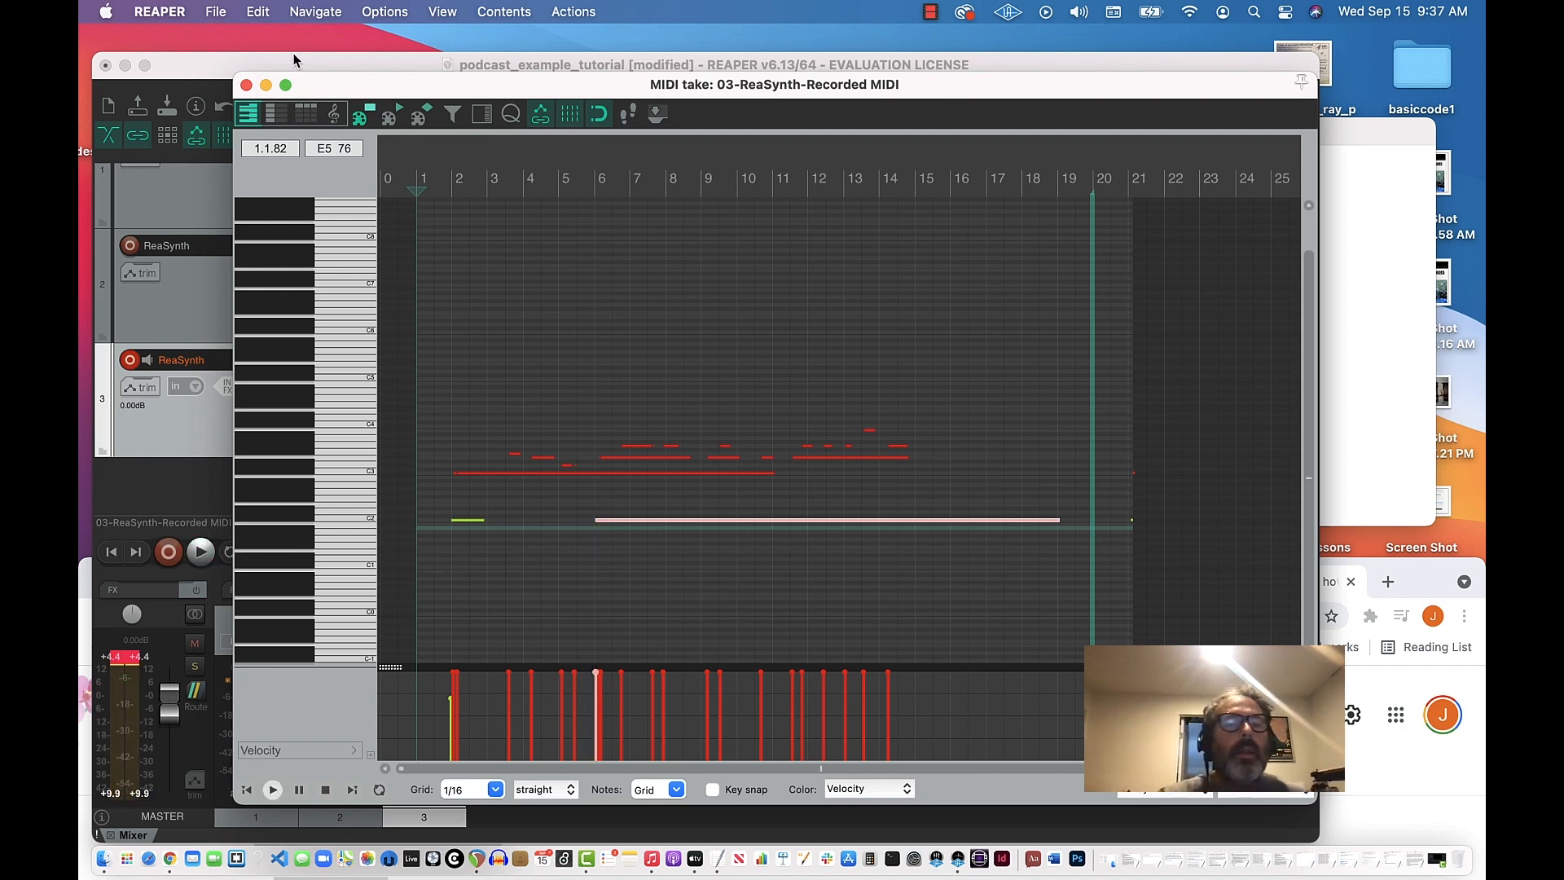
Close the MIDI editor and insert a new empty track at the end of the track list.
left_click(246, 85)
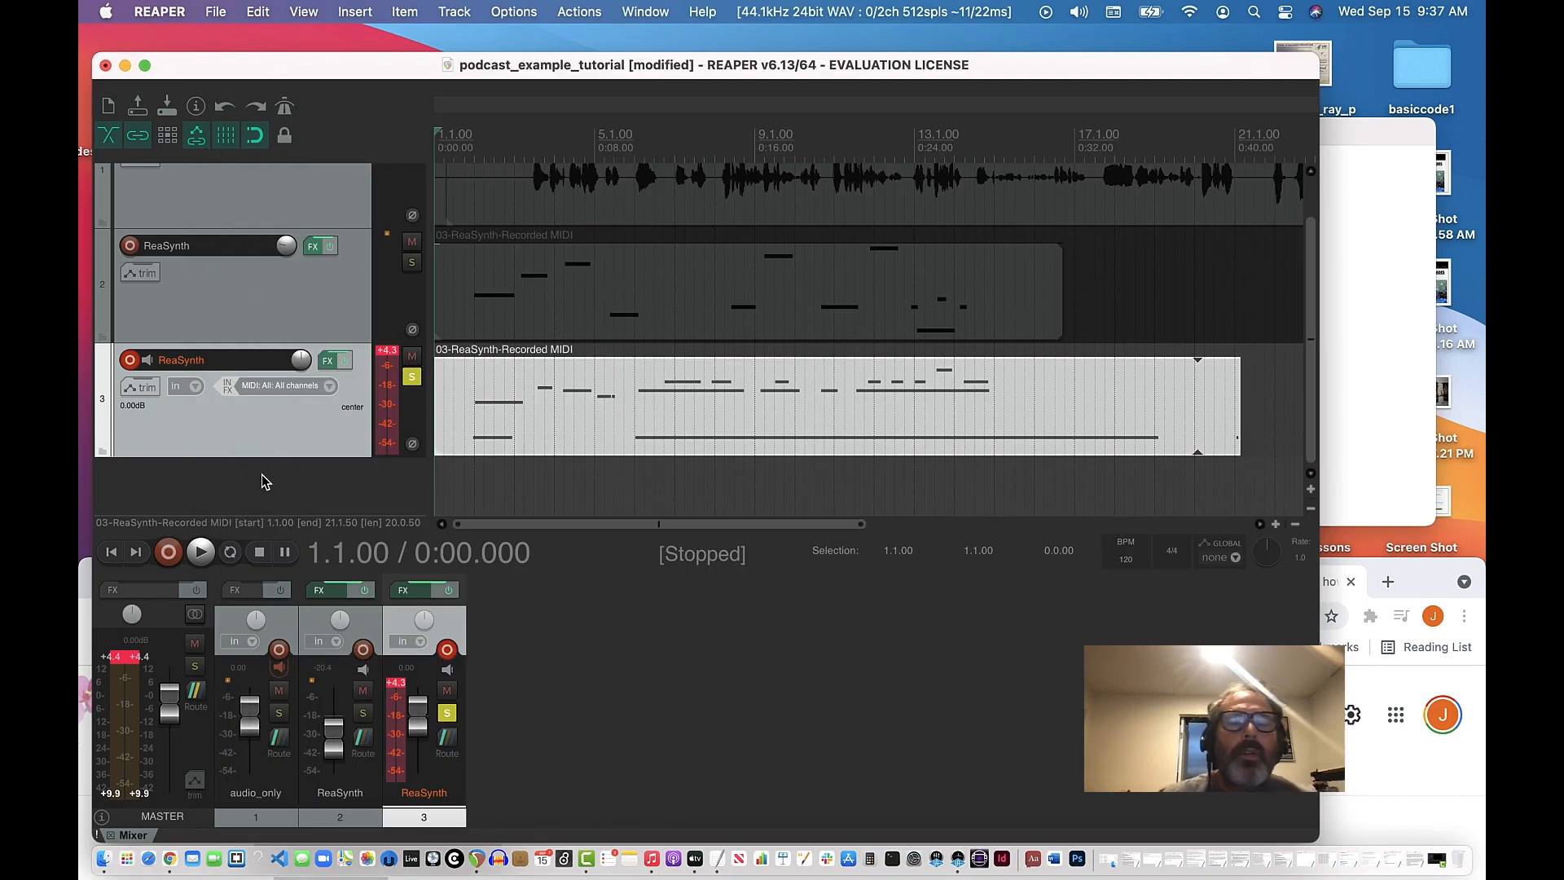
left_click(236, 487)
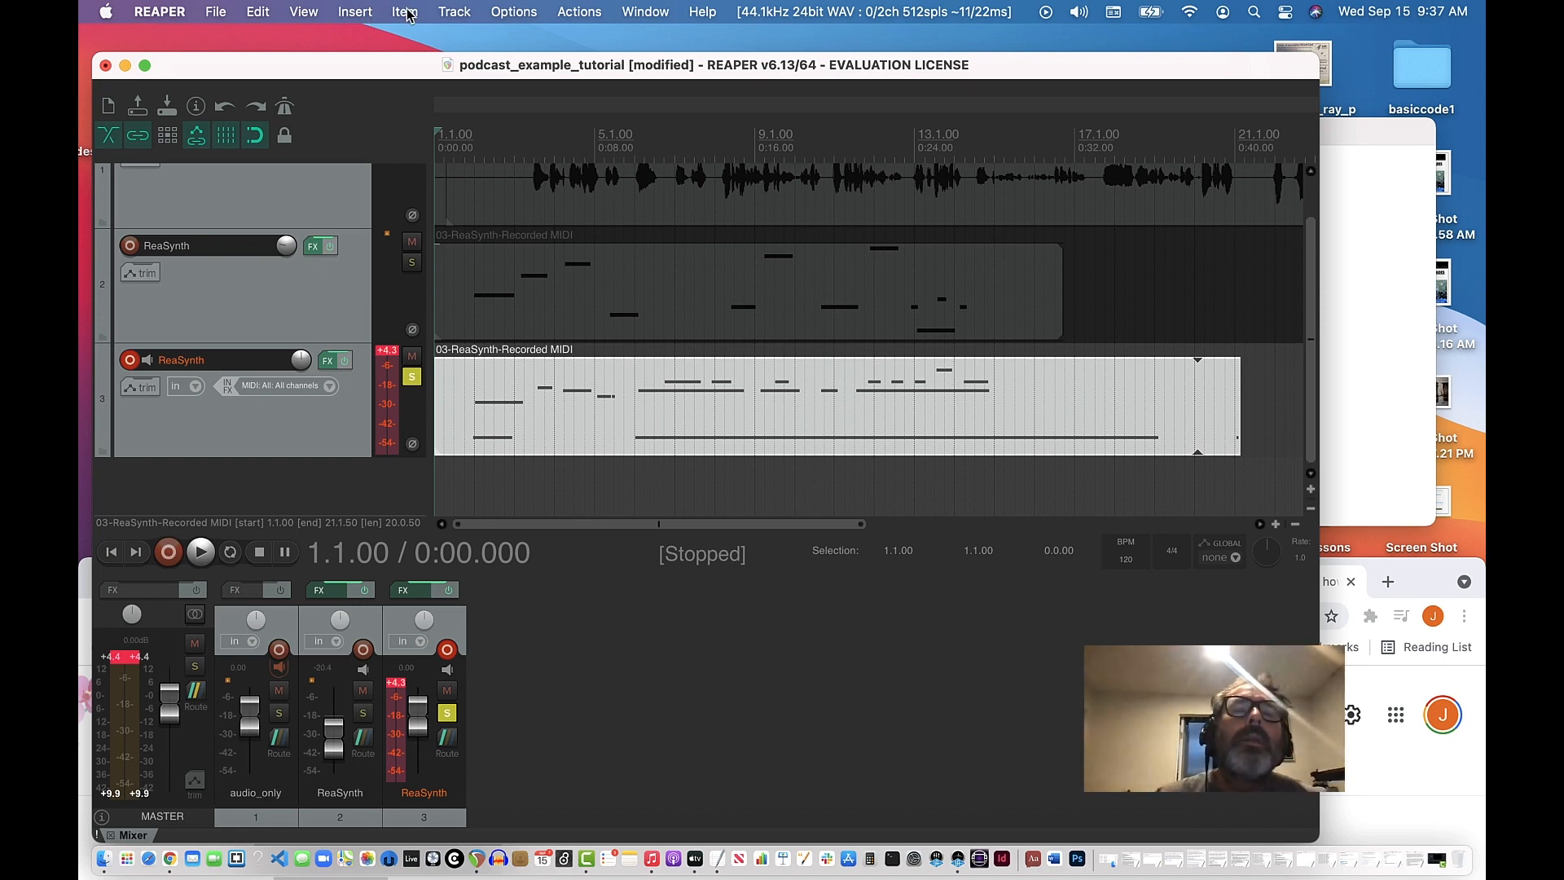
left_click(467, 15)
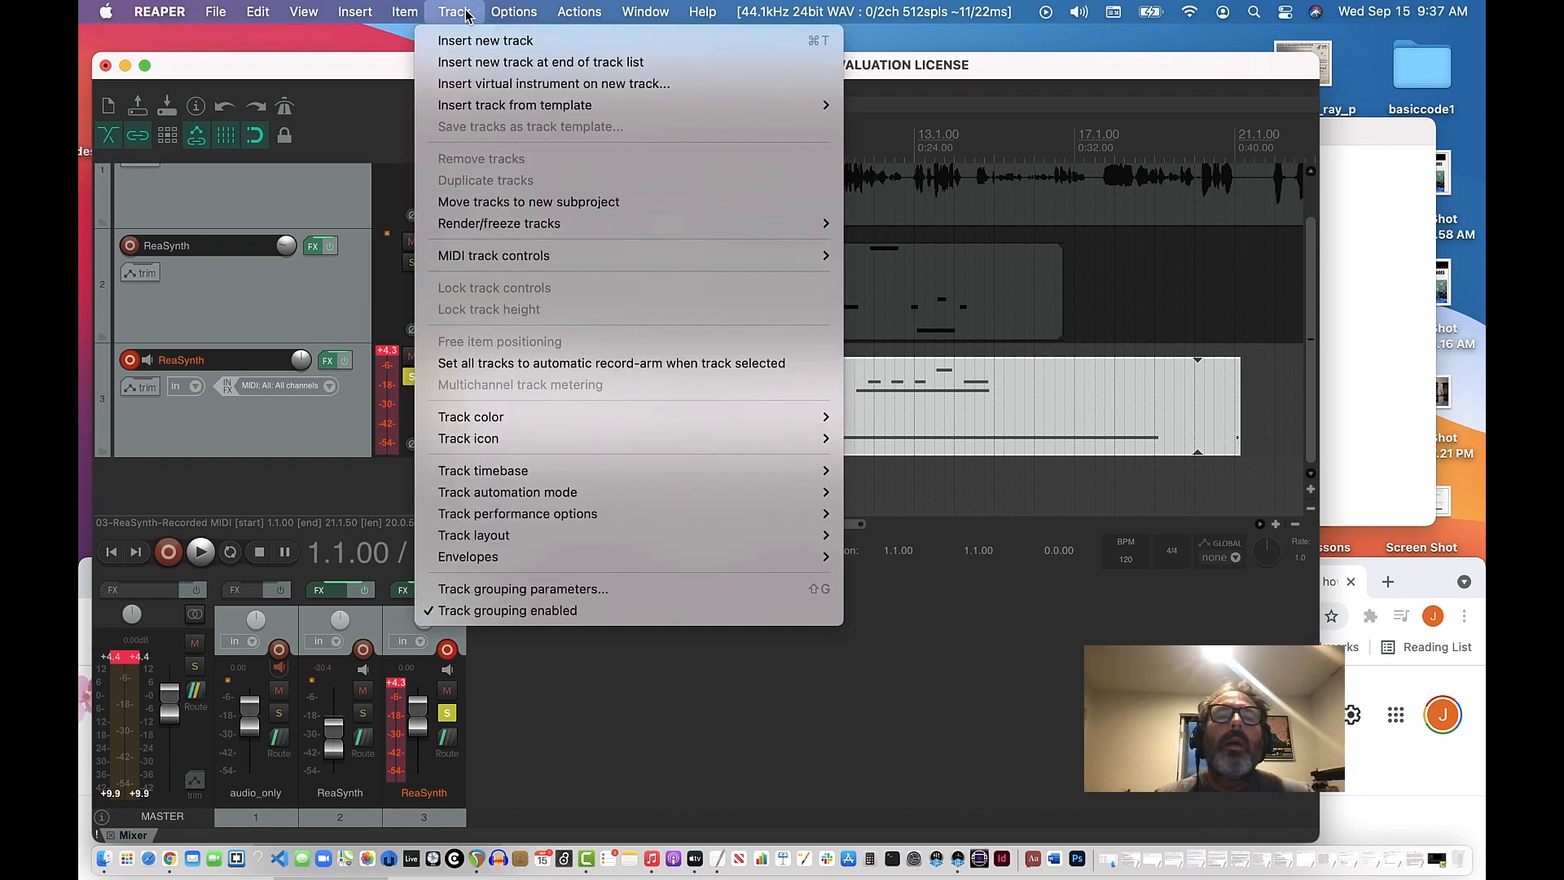
left_click(471, 62)
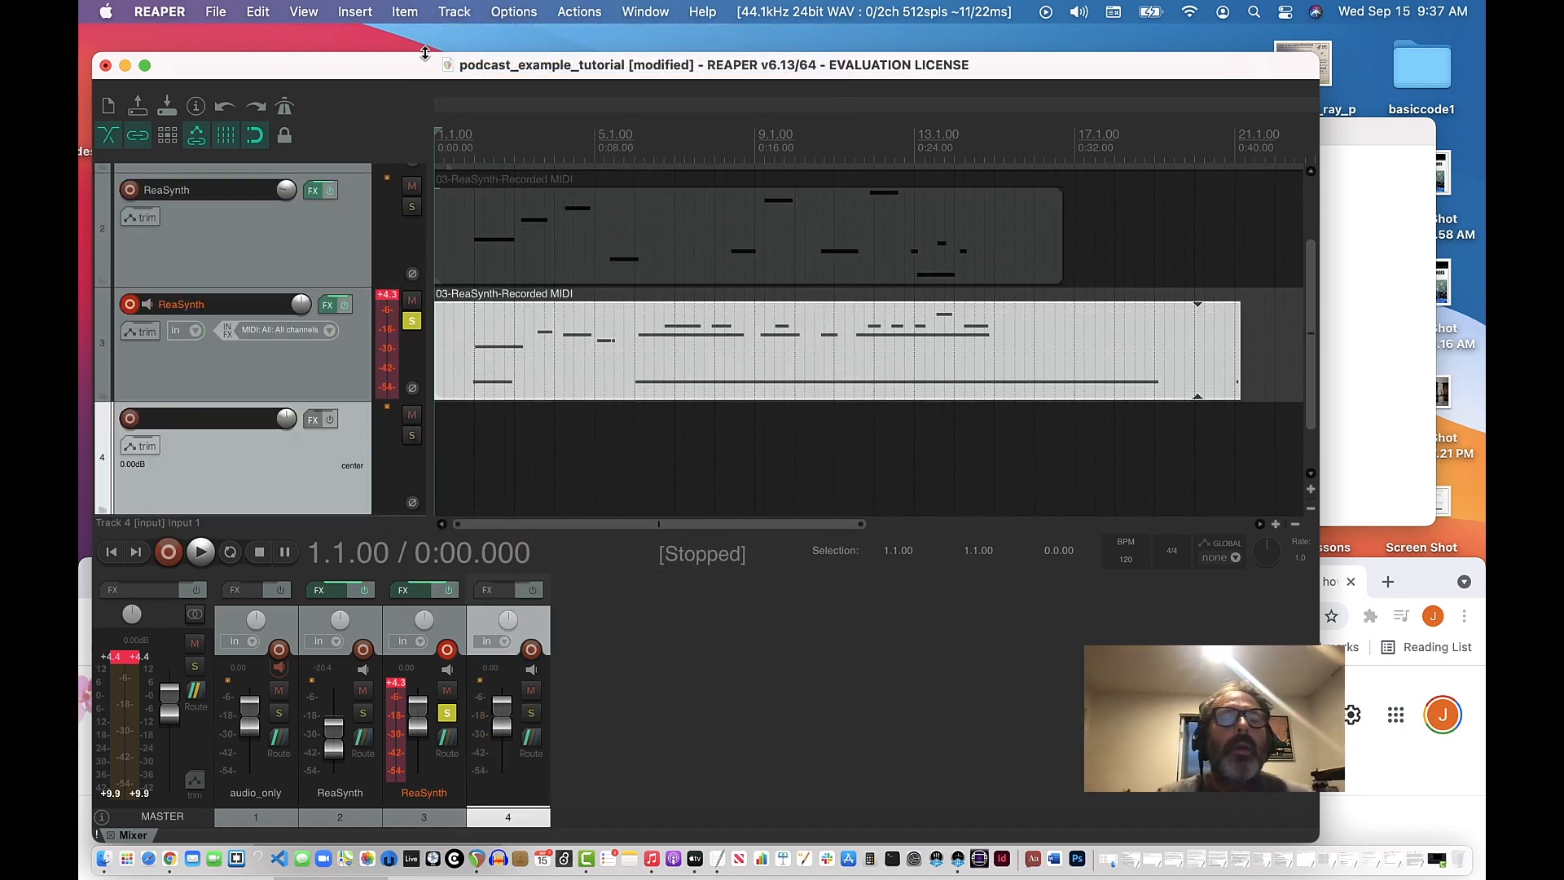
Switch to Google Chrome and view the sea waves and seagulls sound's download page on freesound.org.
left_click(169, 860)
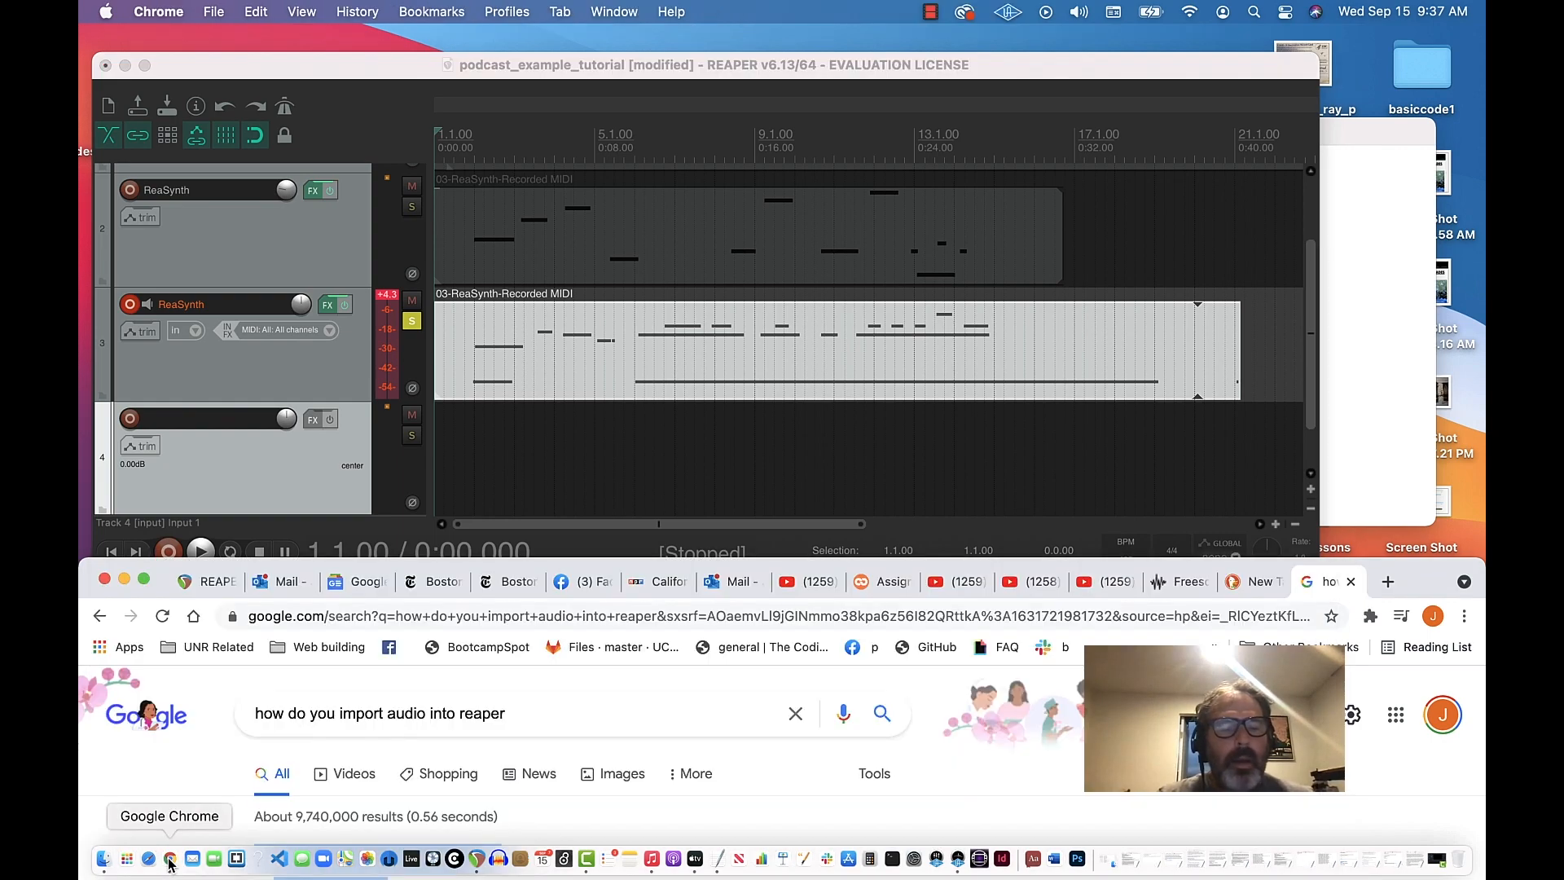
left_click(1185, 592)
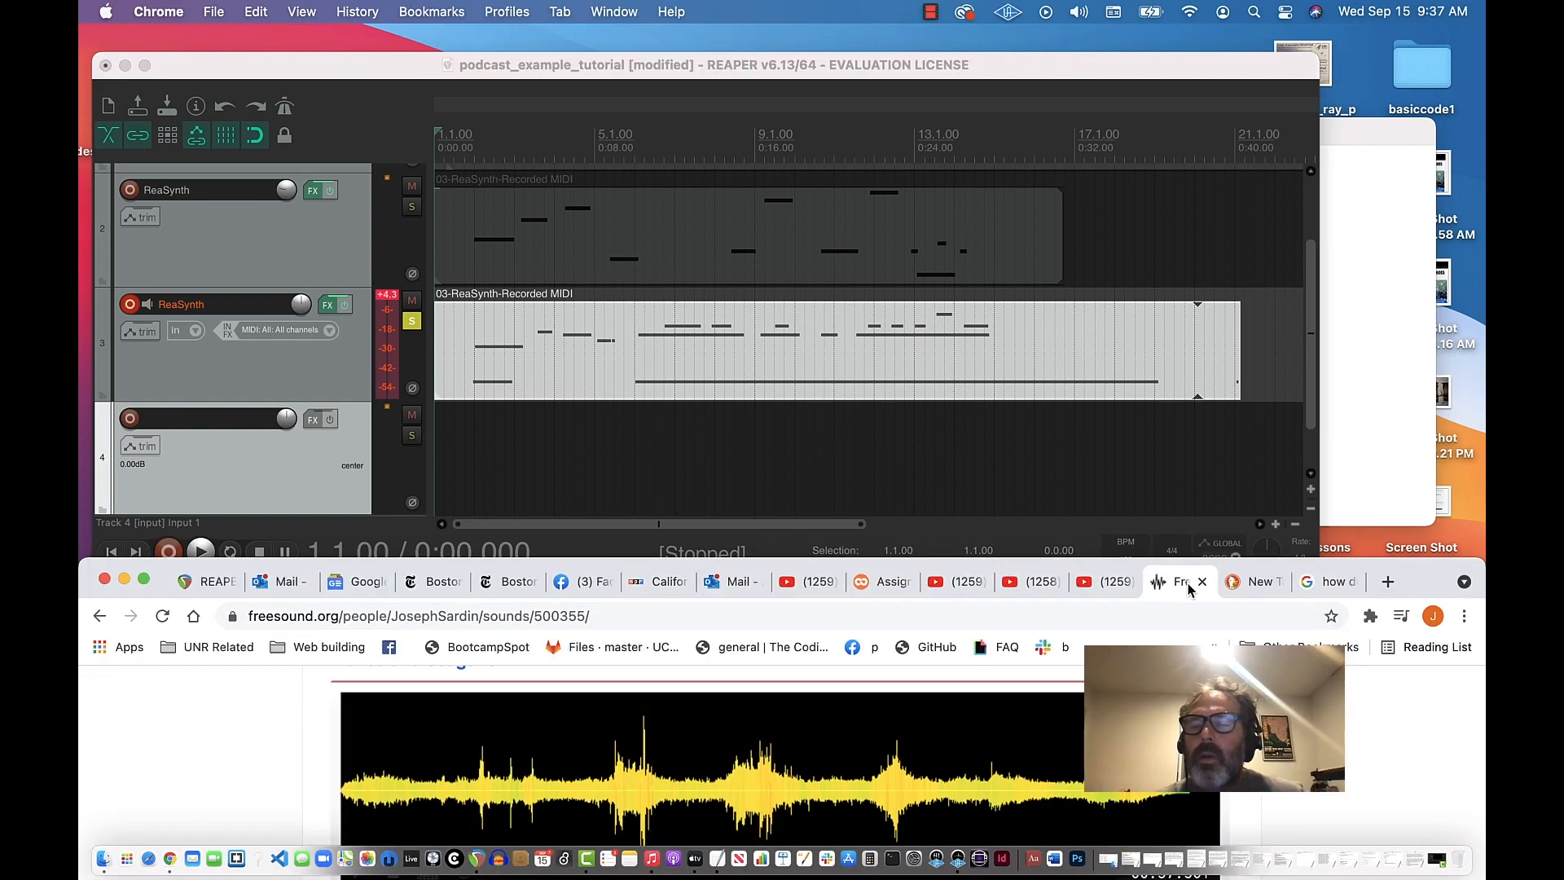
left_click_drag(1425, 580, 1341, 134)
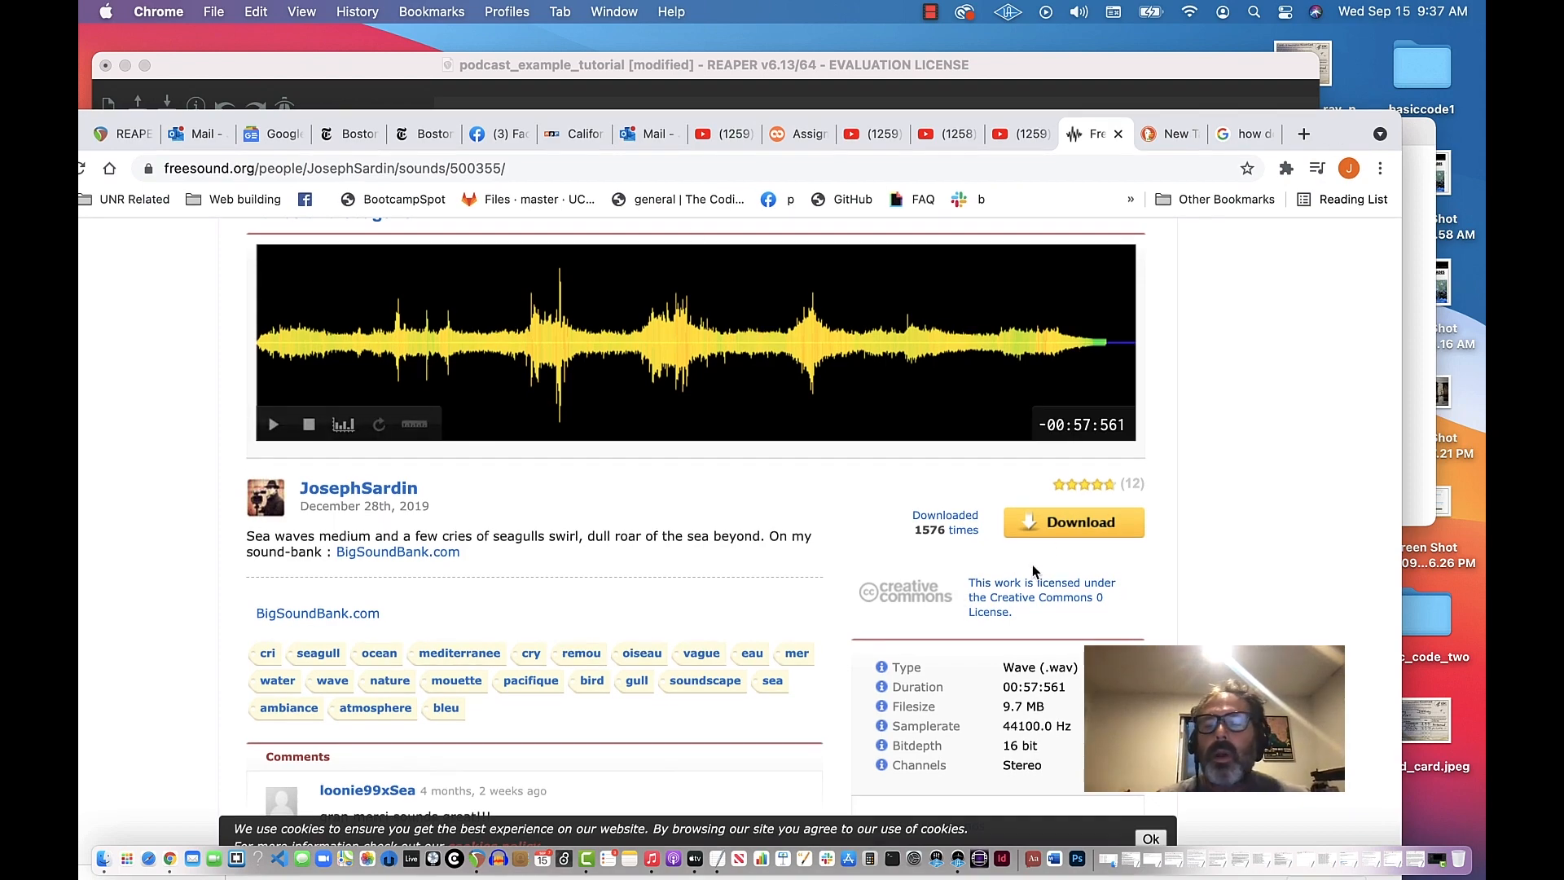
left_click_drag(1342, 134, 1403, 733)
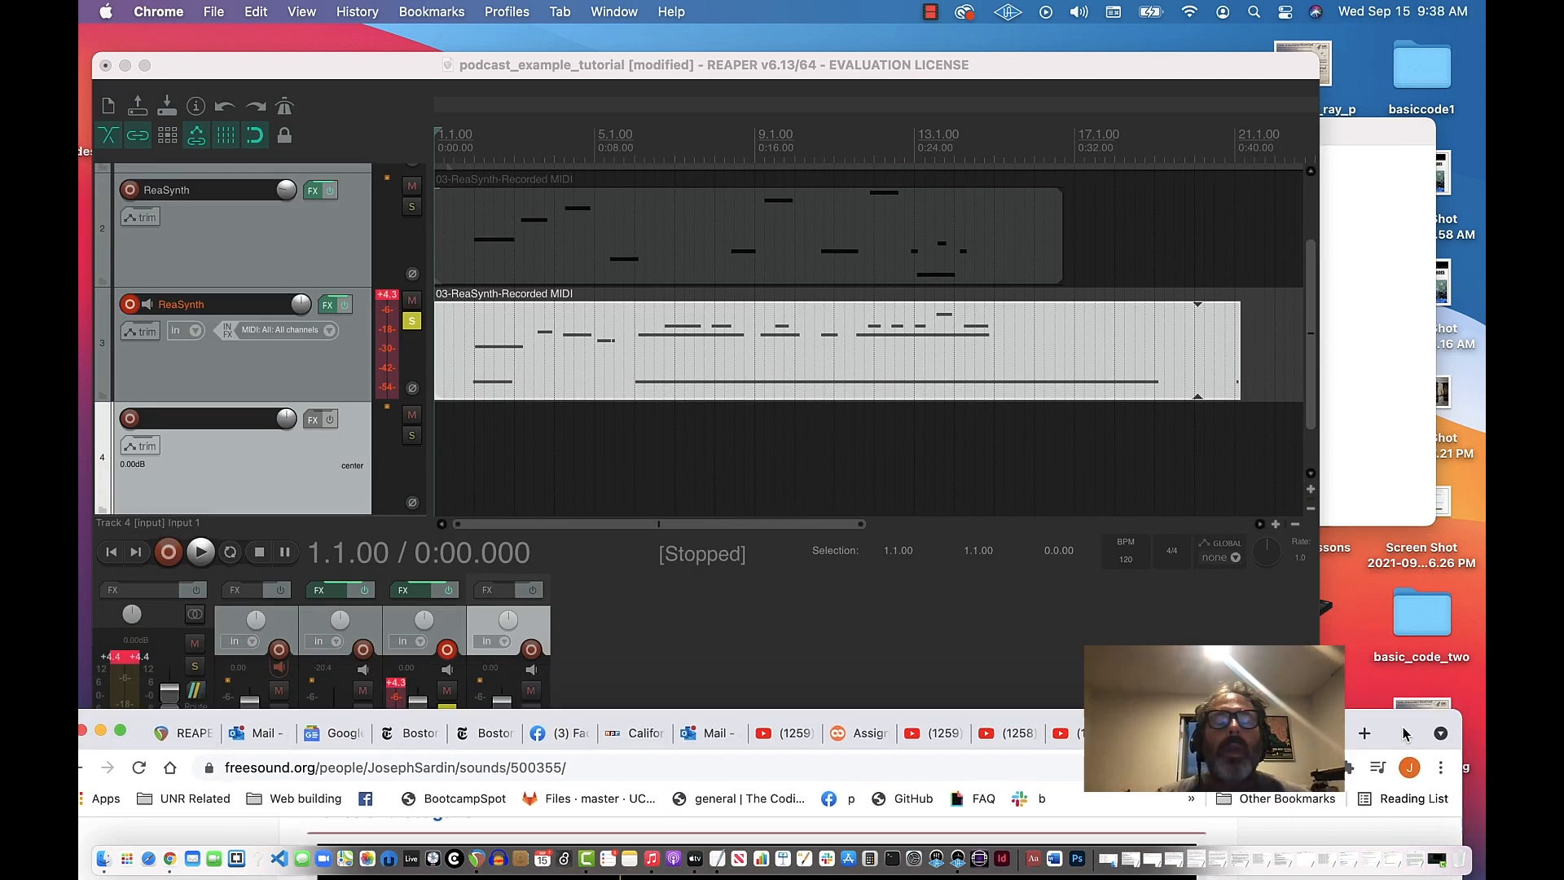
Switch back to REAPER and import the media file waves-and-seagulls.wav onto the new empty track 4.
left_click(328, 78)
left_click_drag(330, 73, 372, 69)
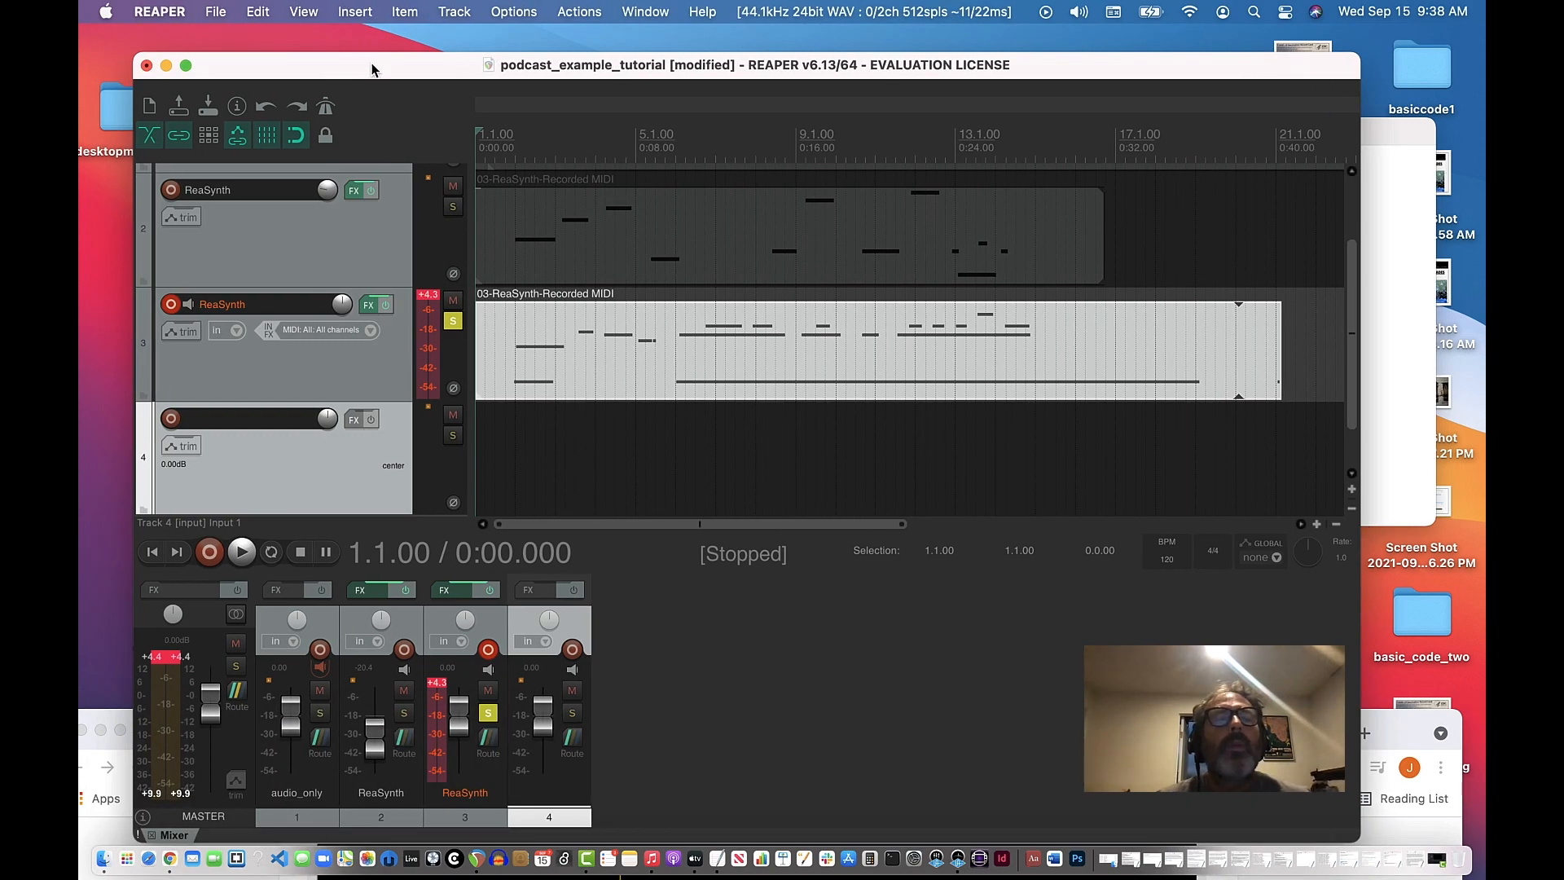
left_click(354, 12)
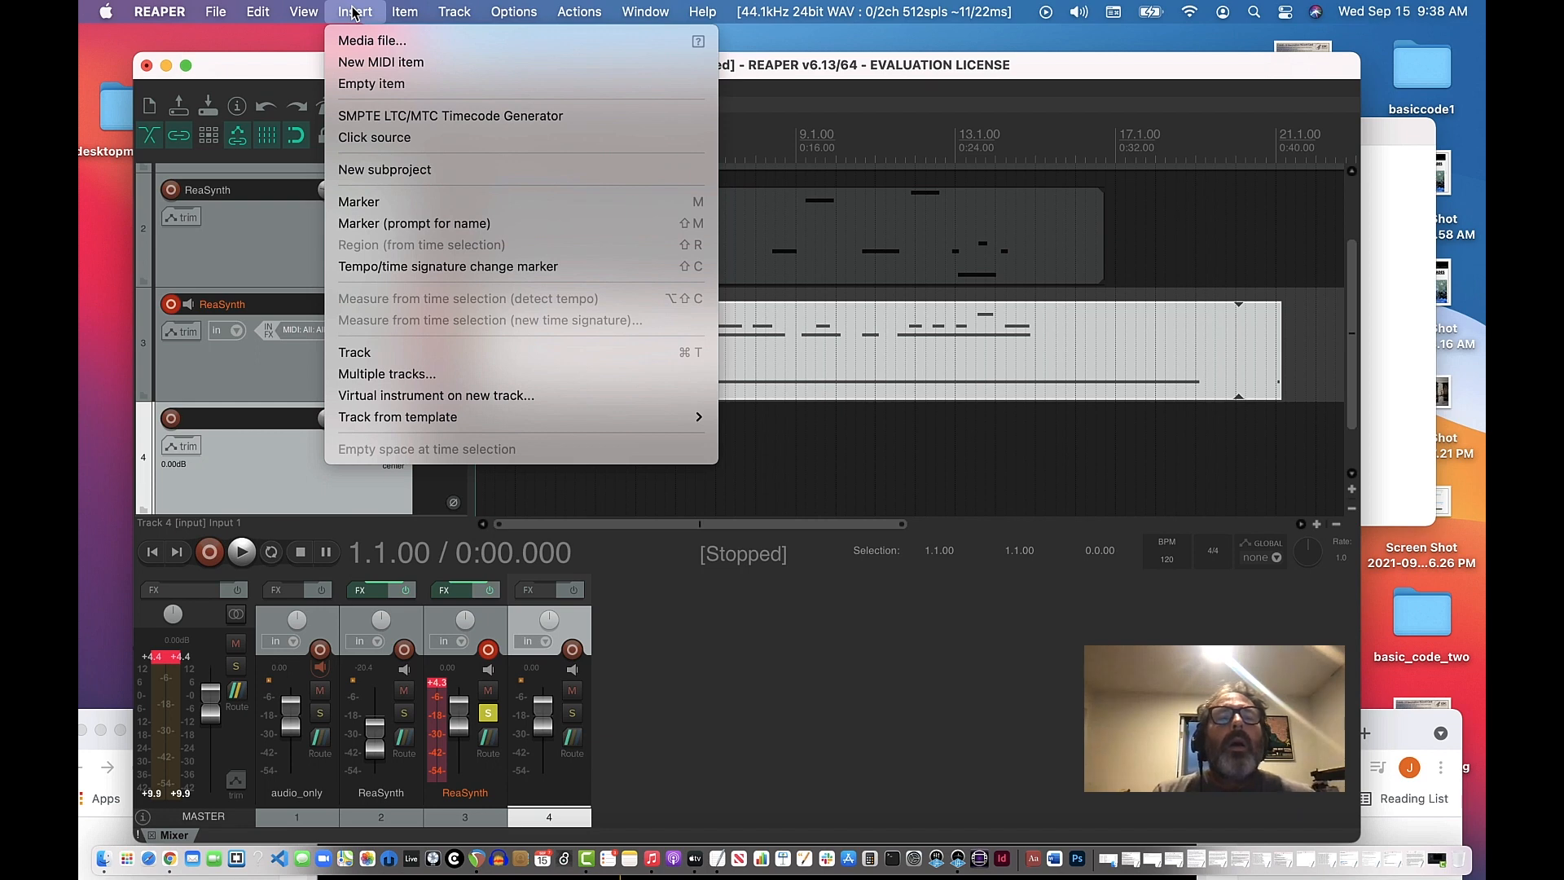
mouse_move(451, 17)
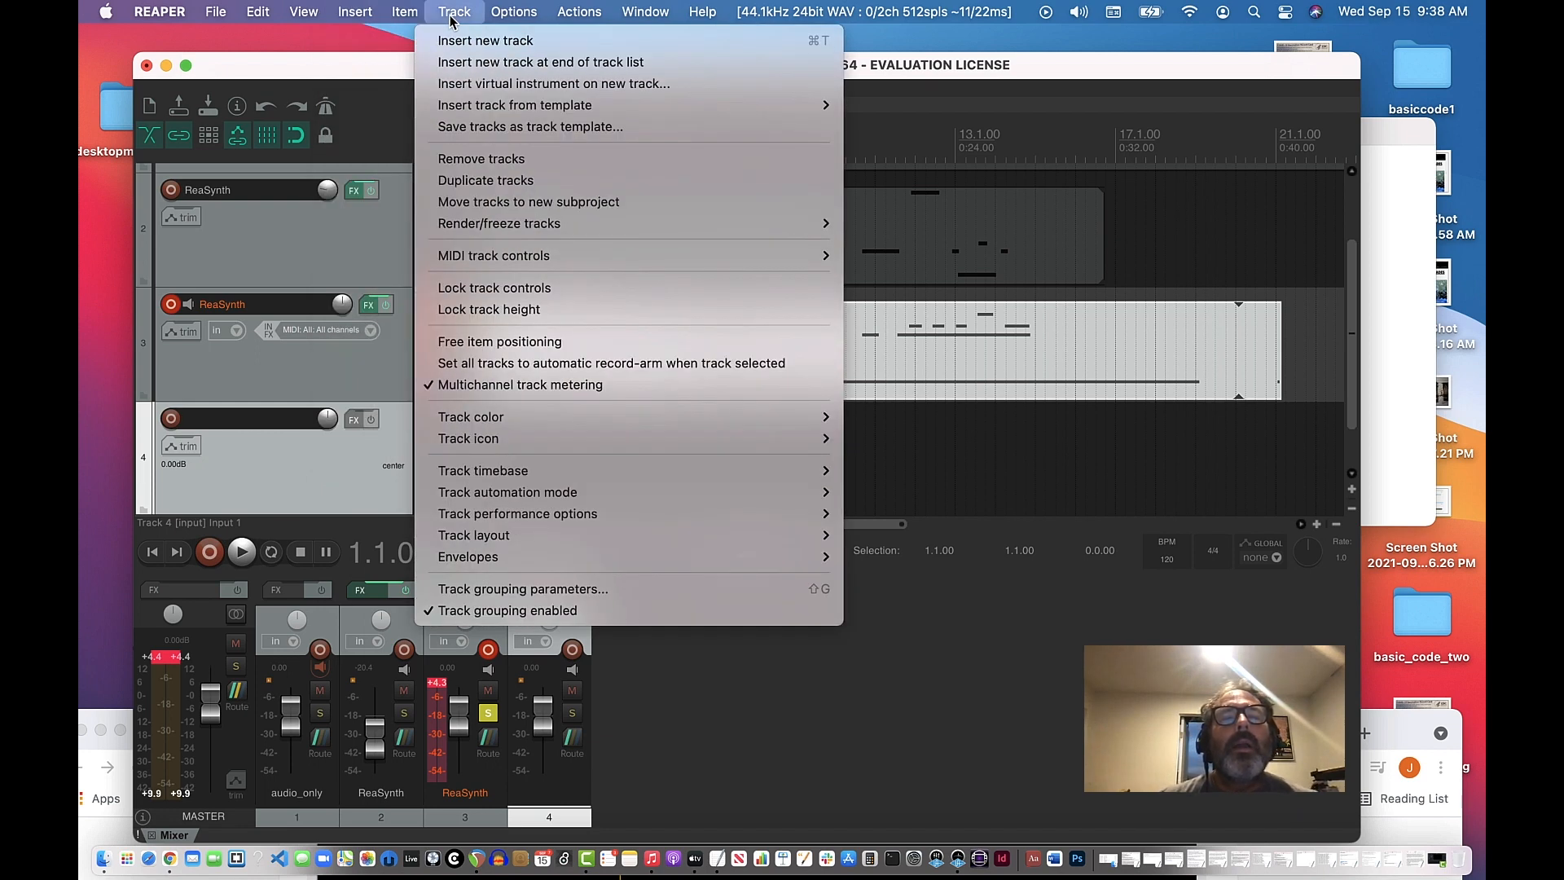
mouse_move(372, 15)
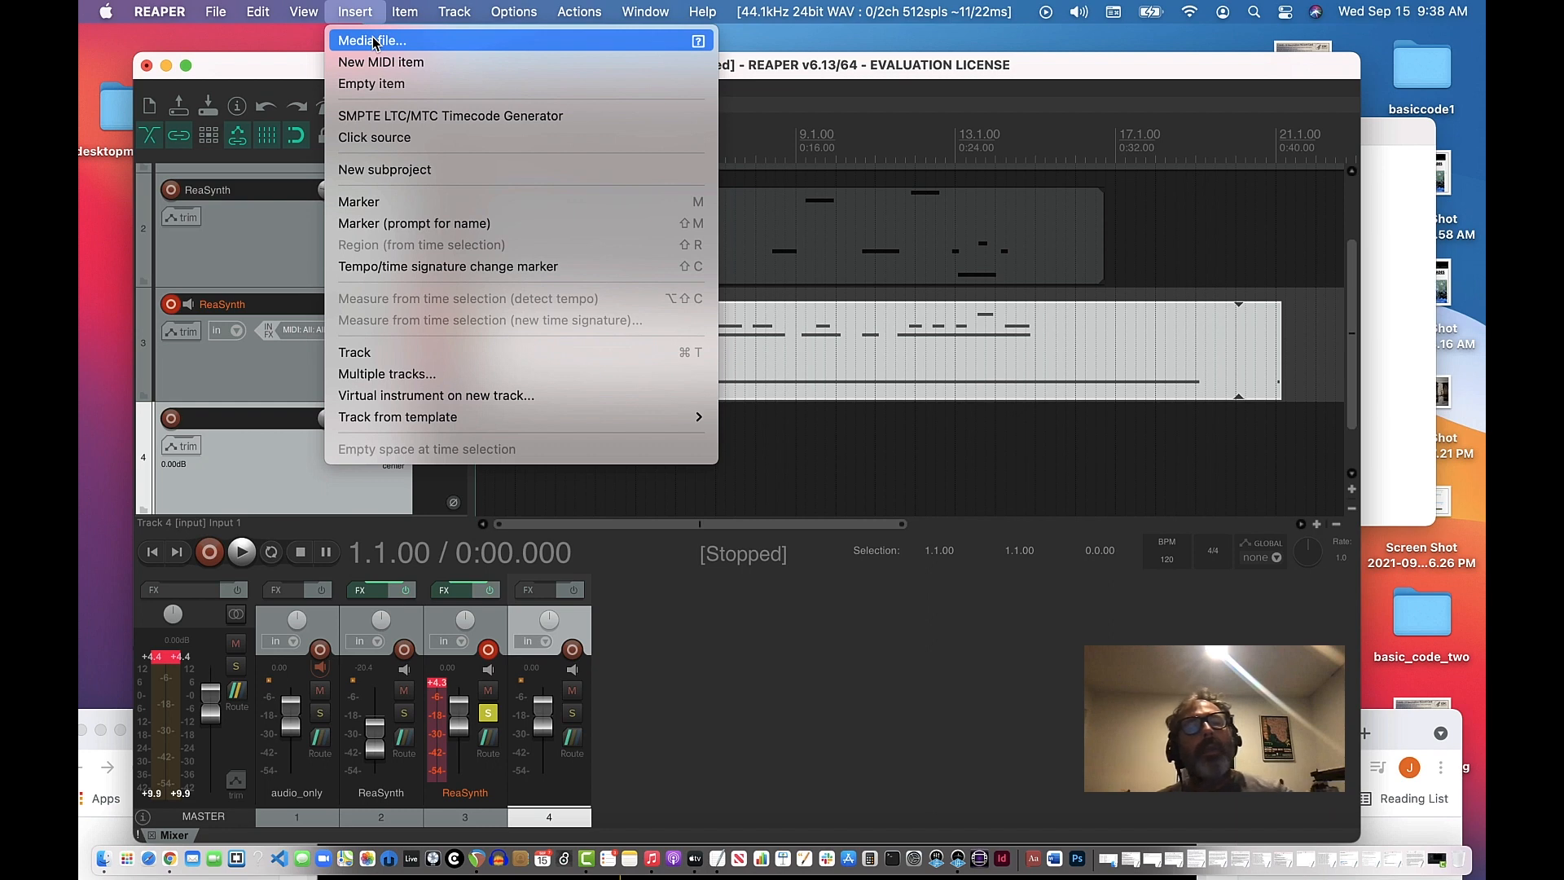
left_click(375, 41)
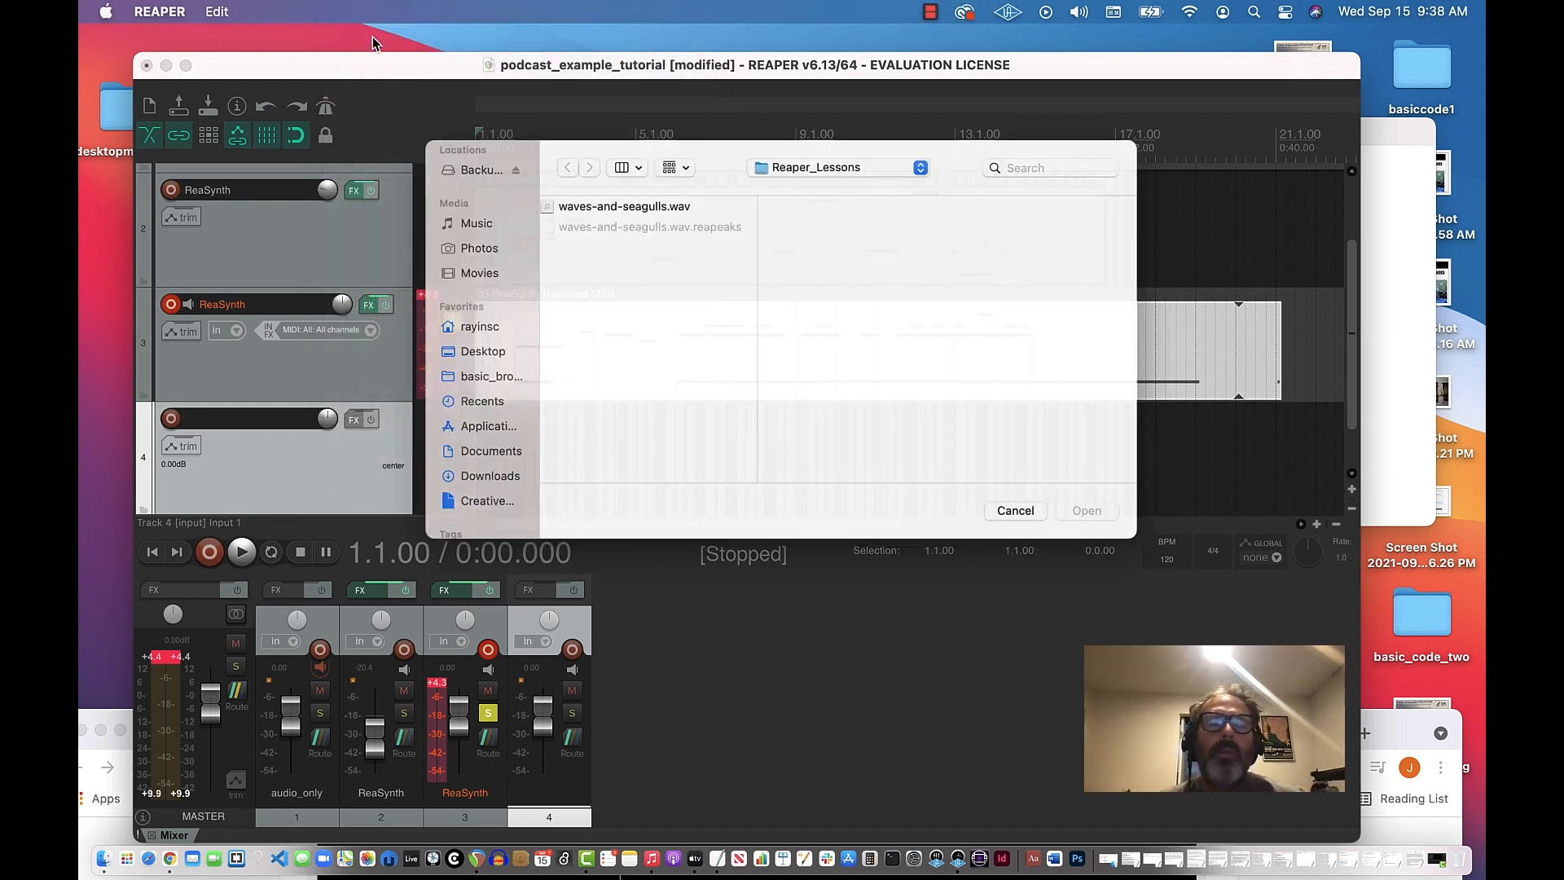
left_click(640, 196)
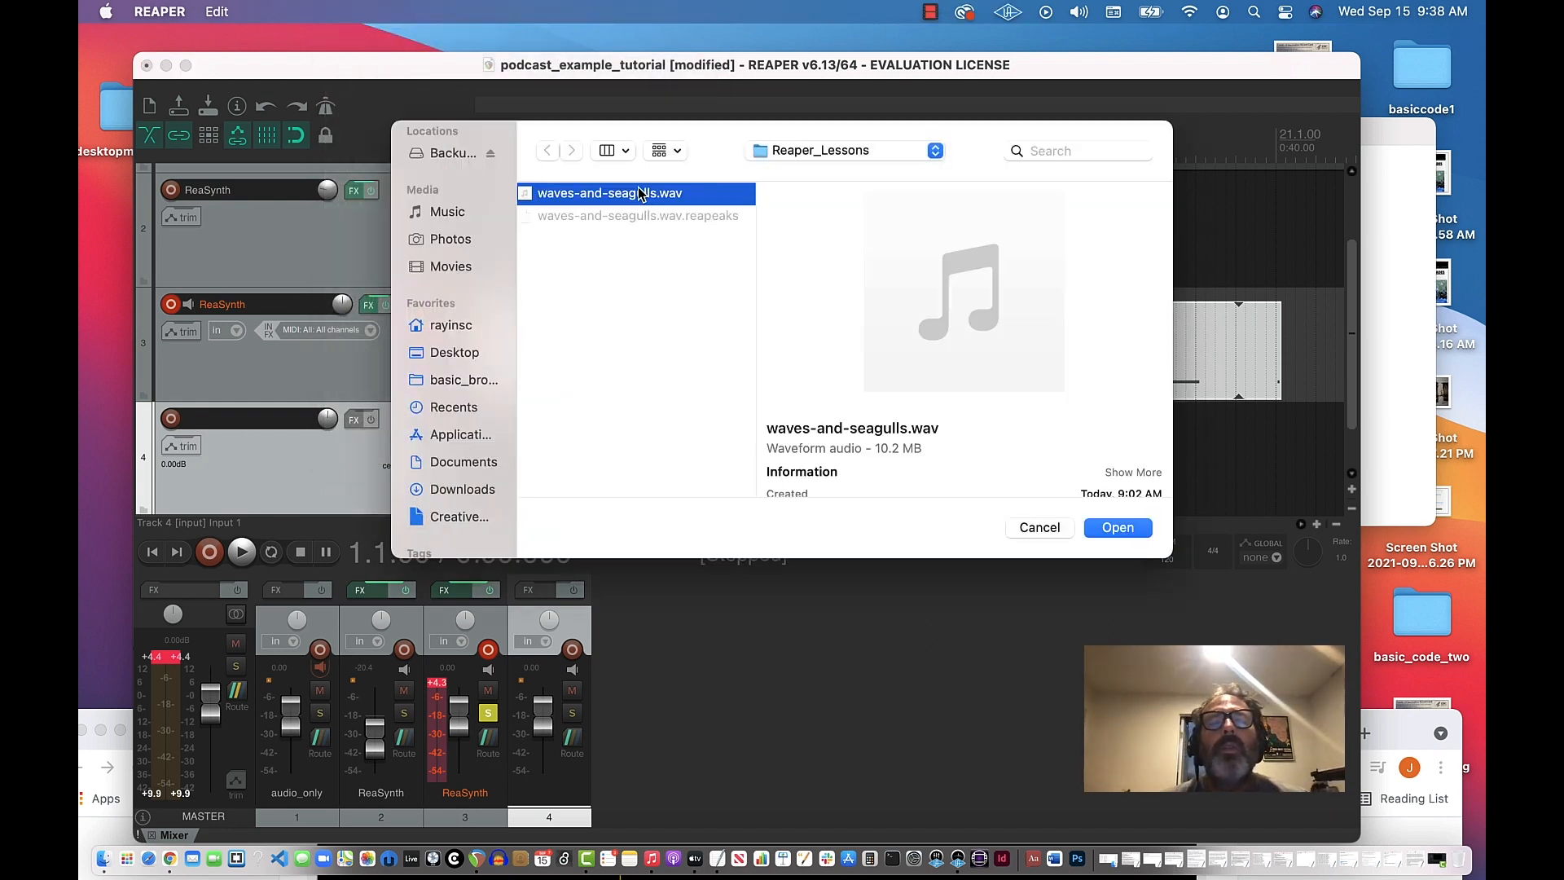
left_click(1131, 531)
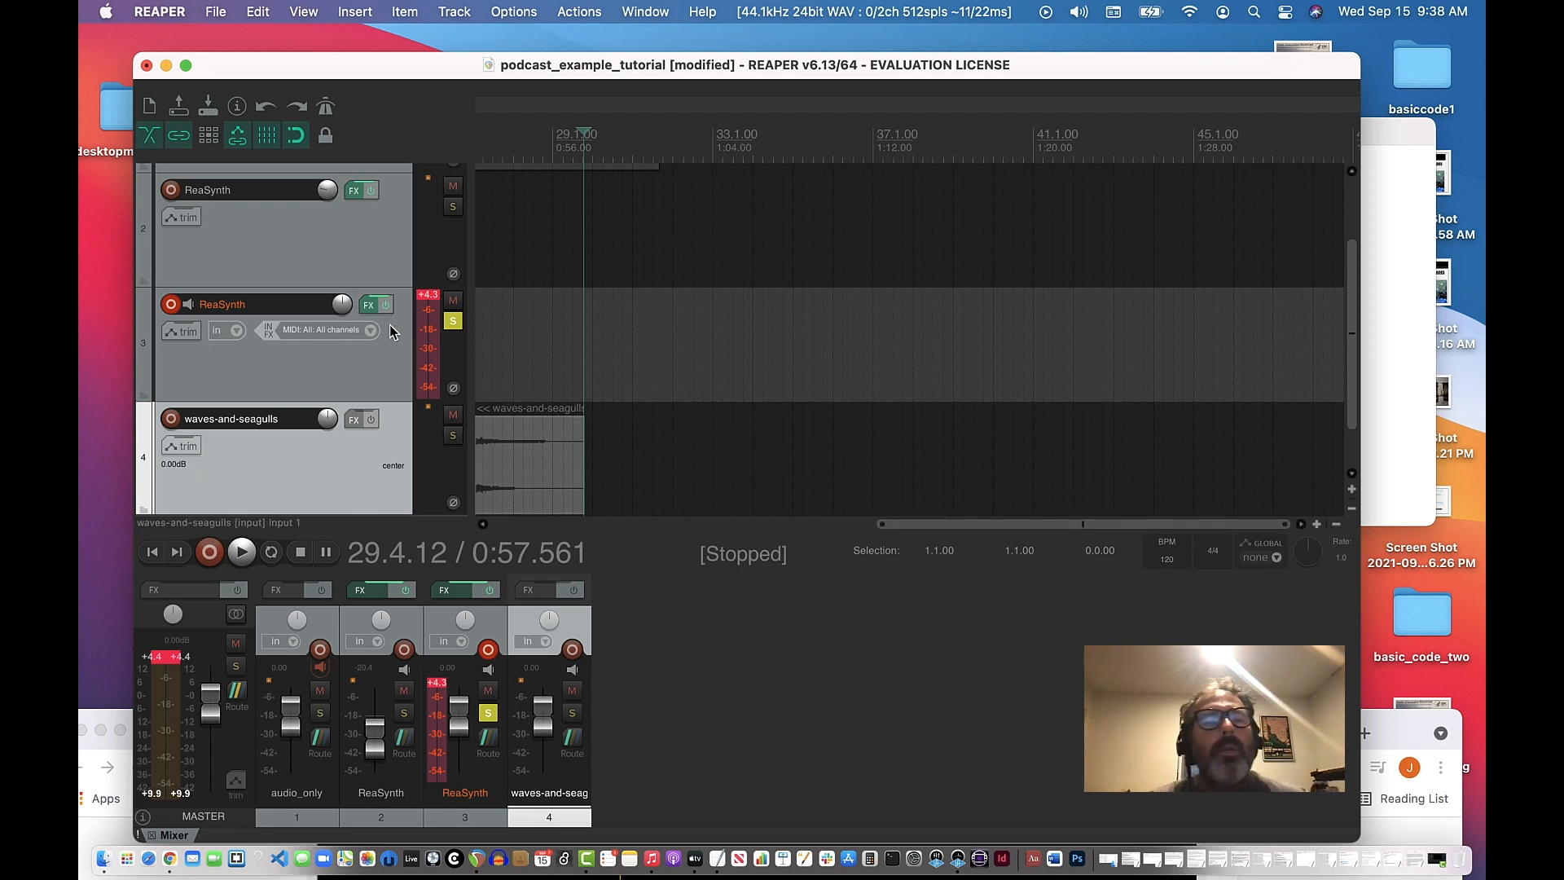
Disarm recording on ReaSynth track 3 and solo the waves-and-seagulls track.
left_click(171, 304)
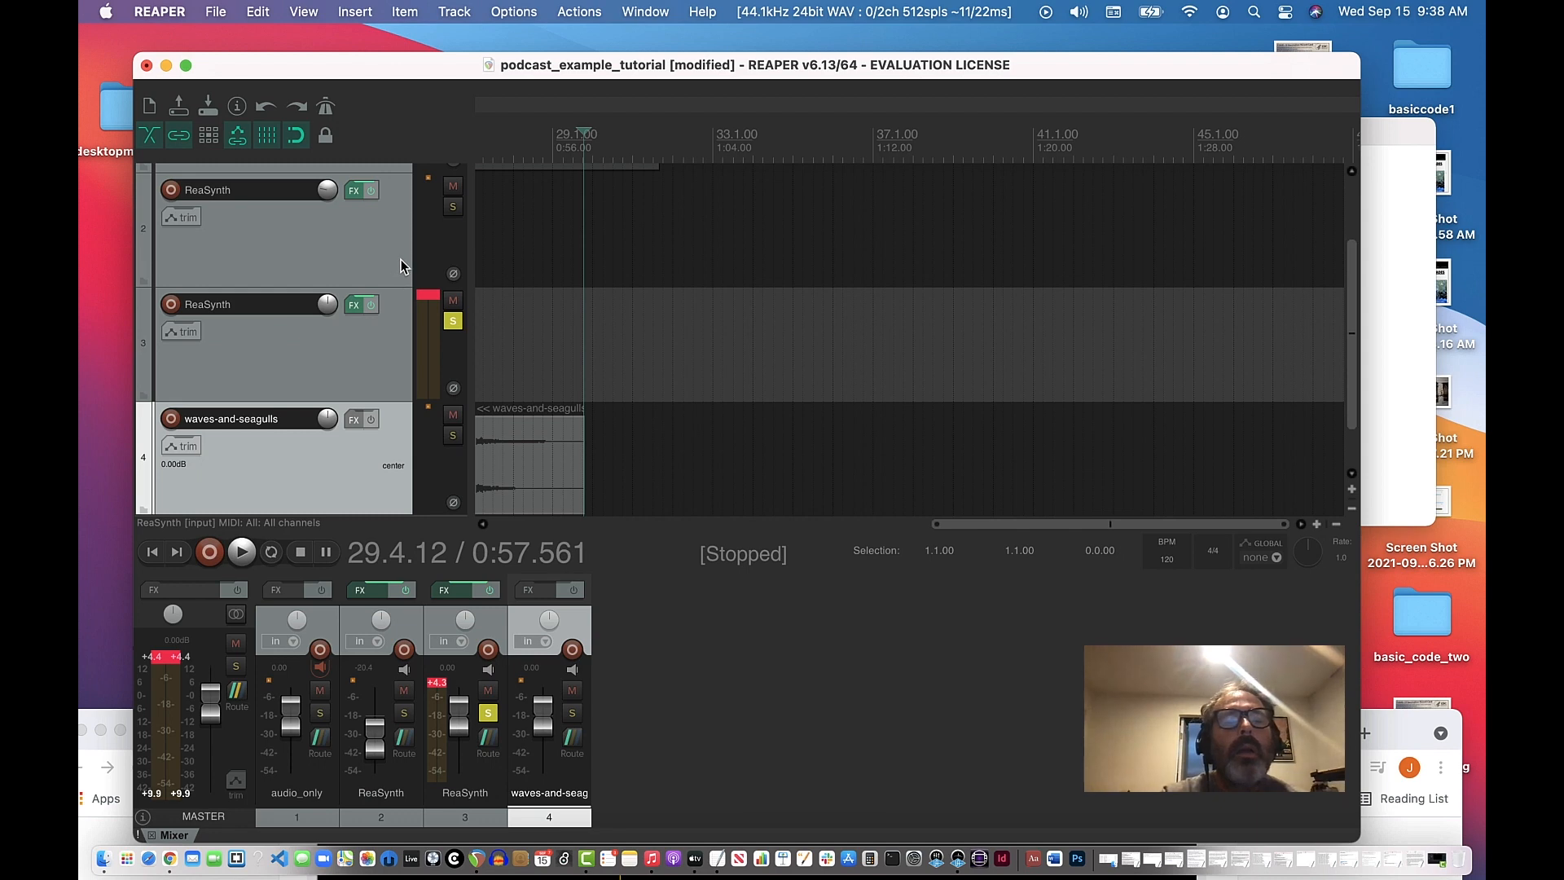
scroll(401, 259, "up", 3)
scroll(401, 259, "down", 5)
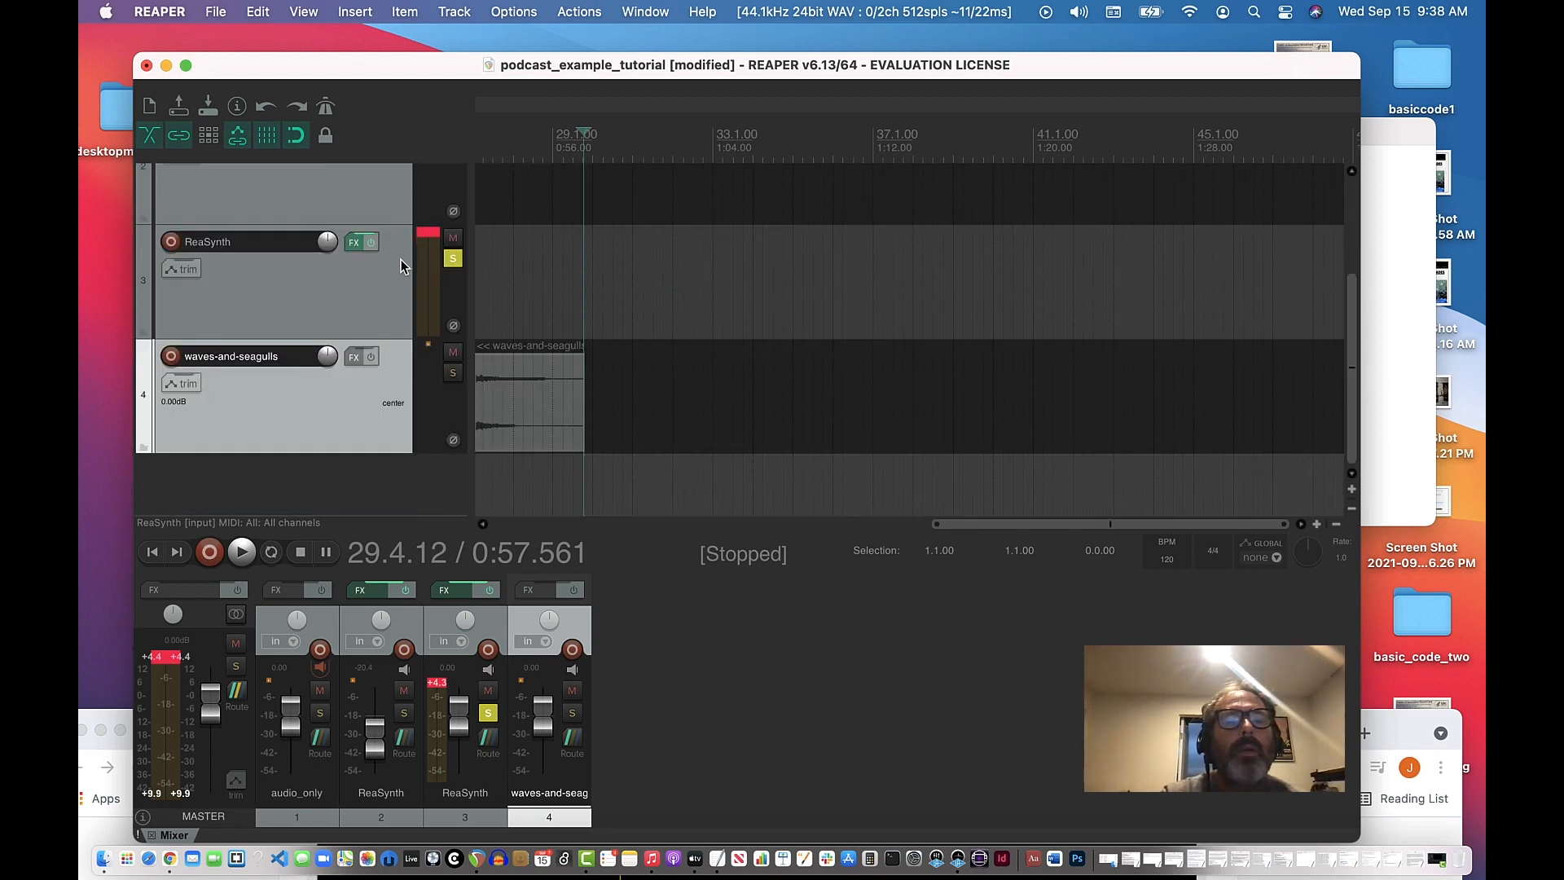
left_click(453, 373)
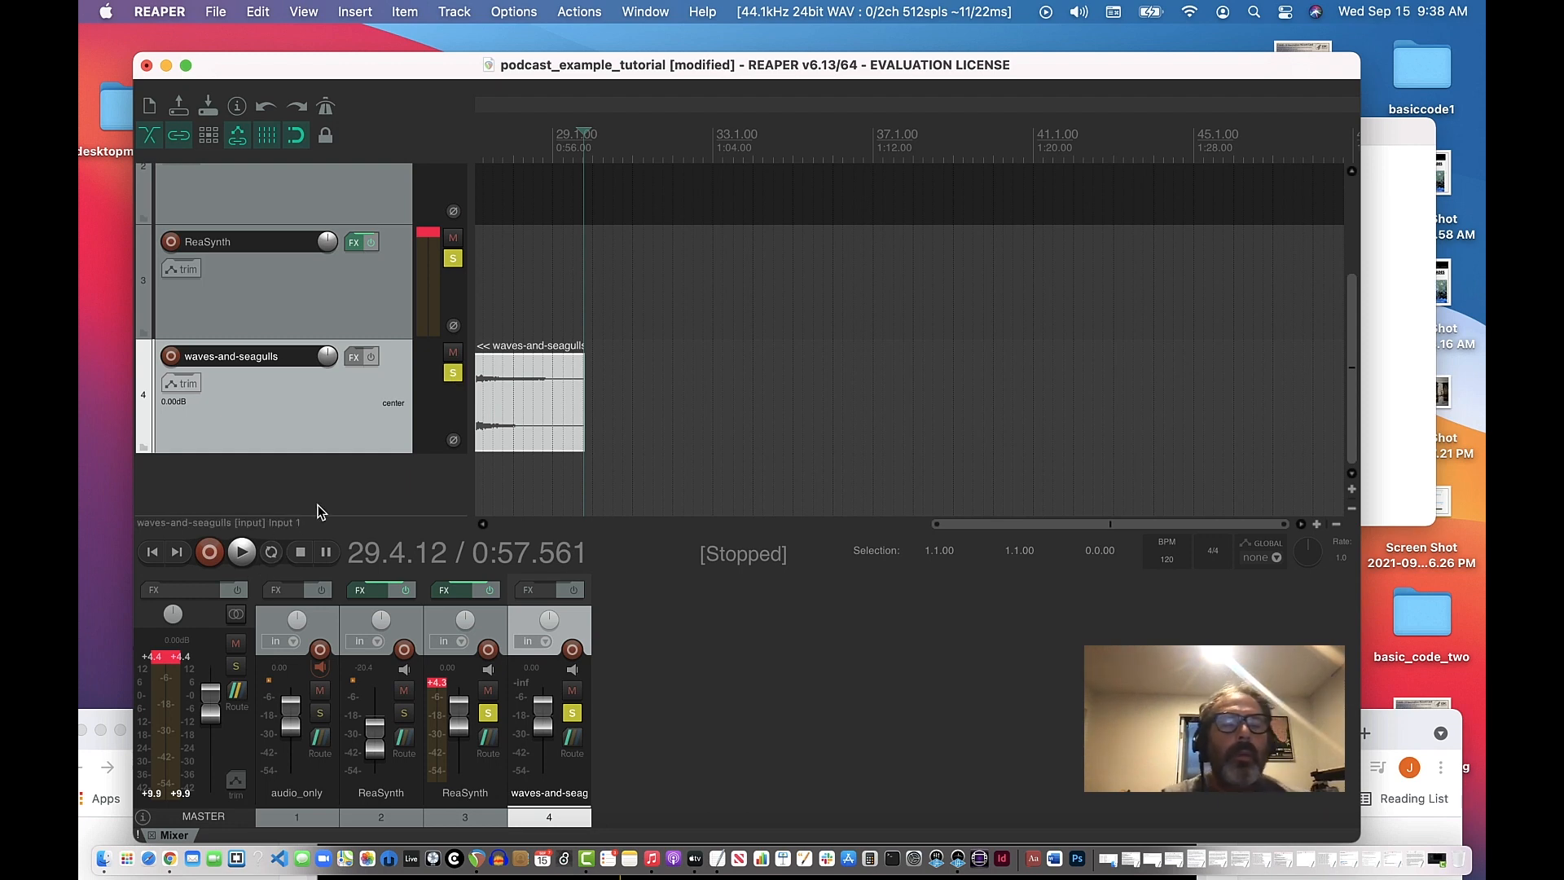
Play the project from the start, unsolo ReaSynth track 3 during playback, and stop.
left_click(151, 553)
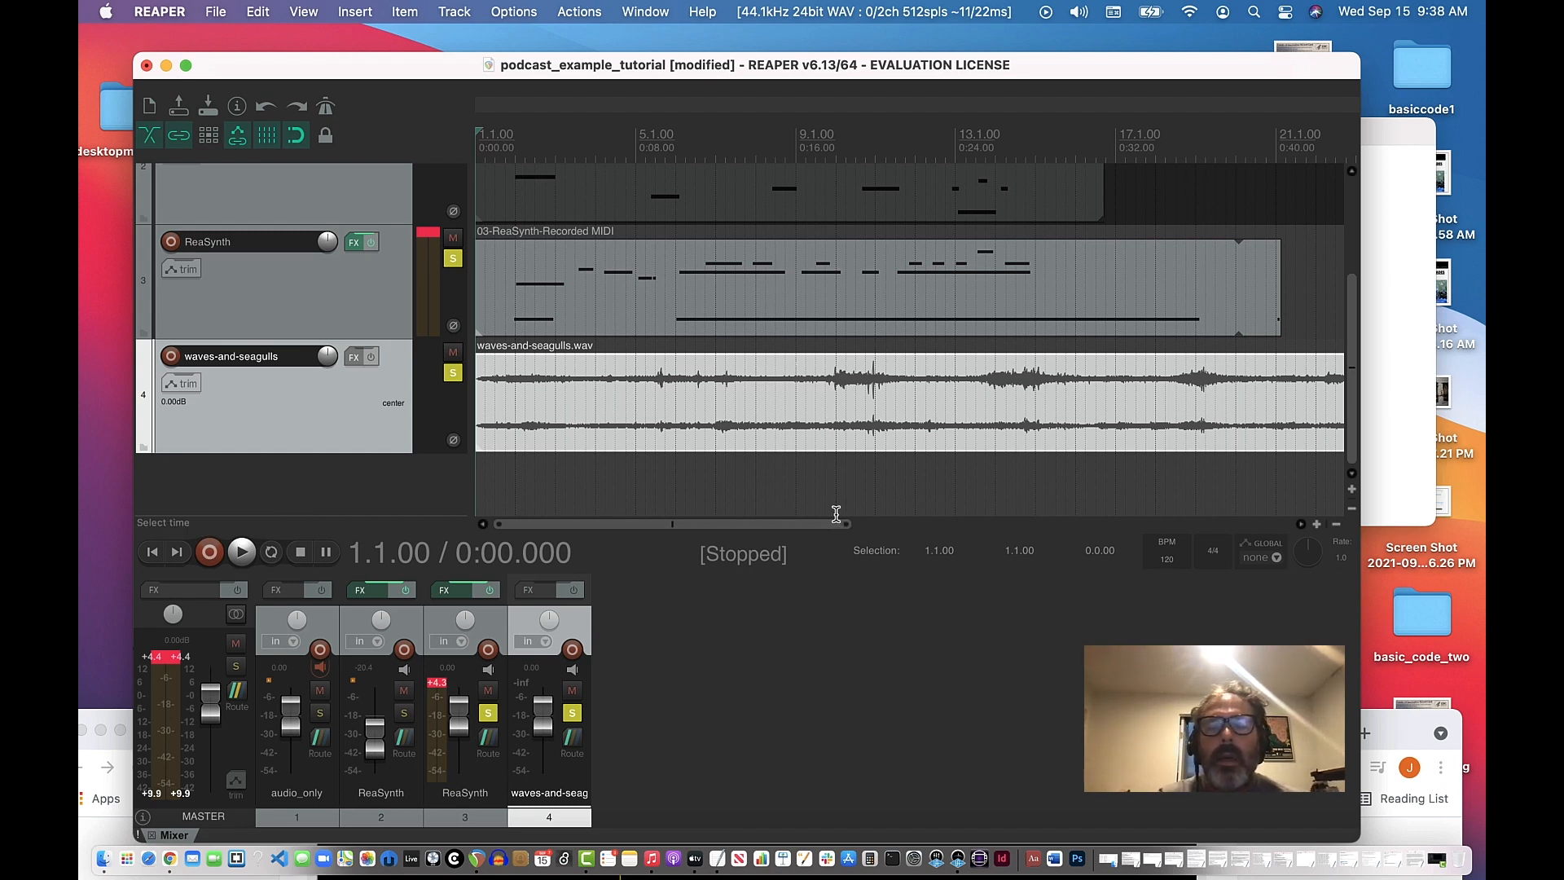
left_click(836, 488)
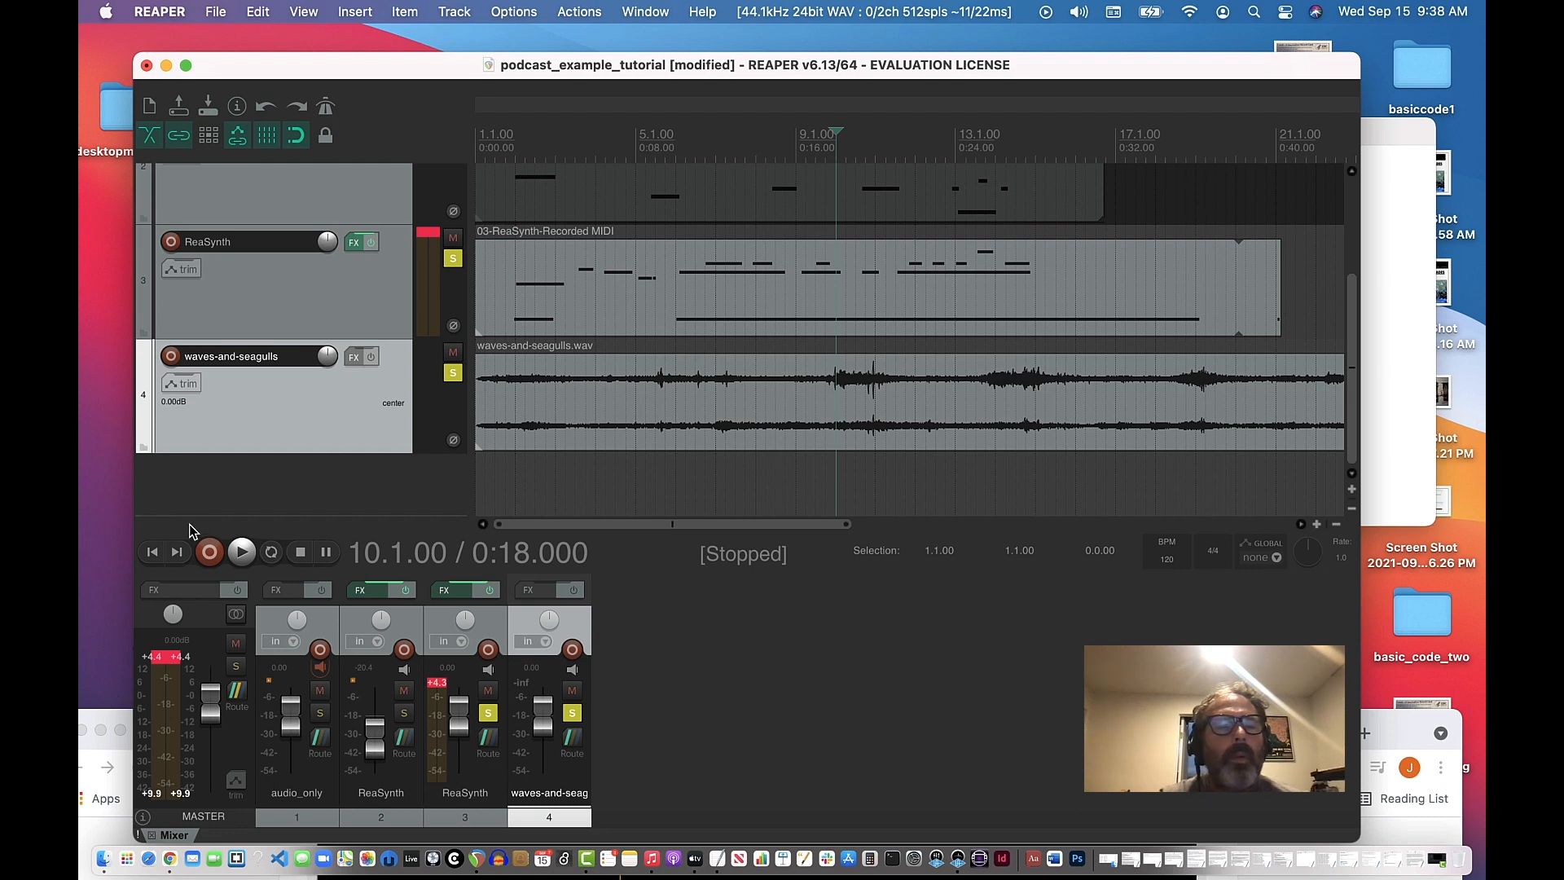
left_click(152, 552)
key("space")
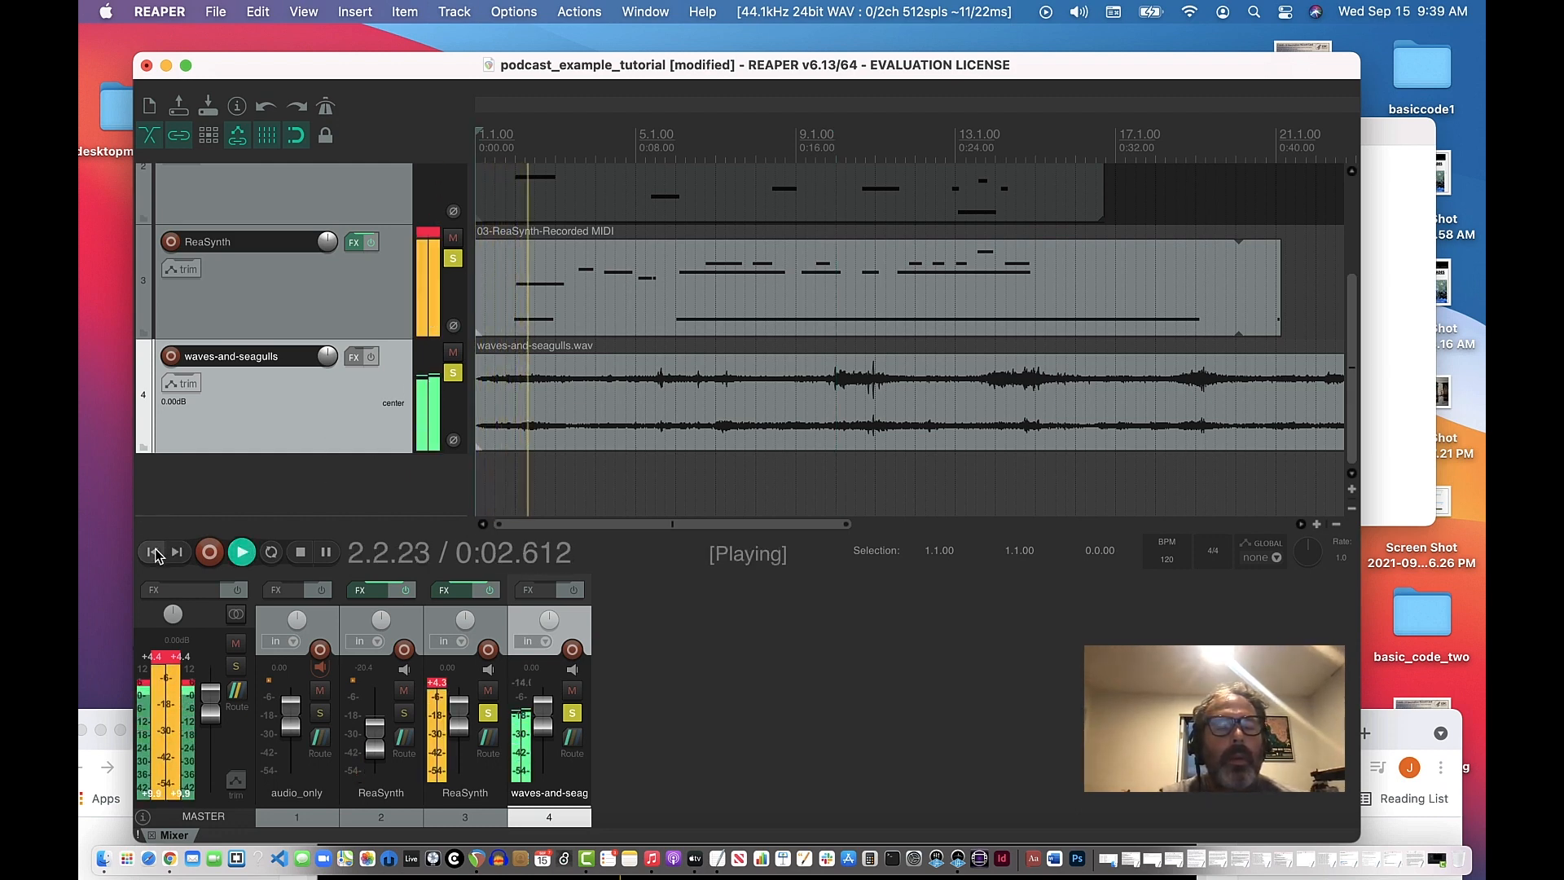
left_click(452, 259)
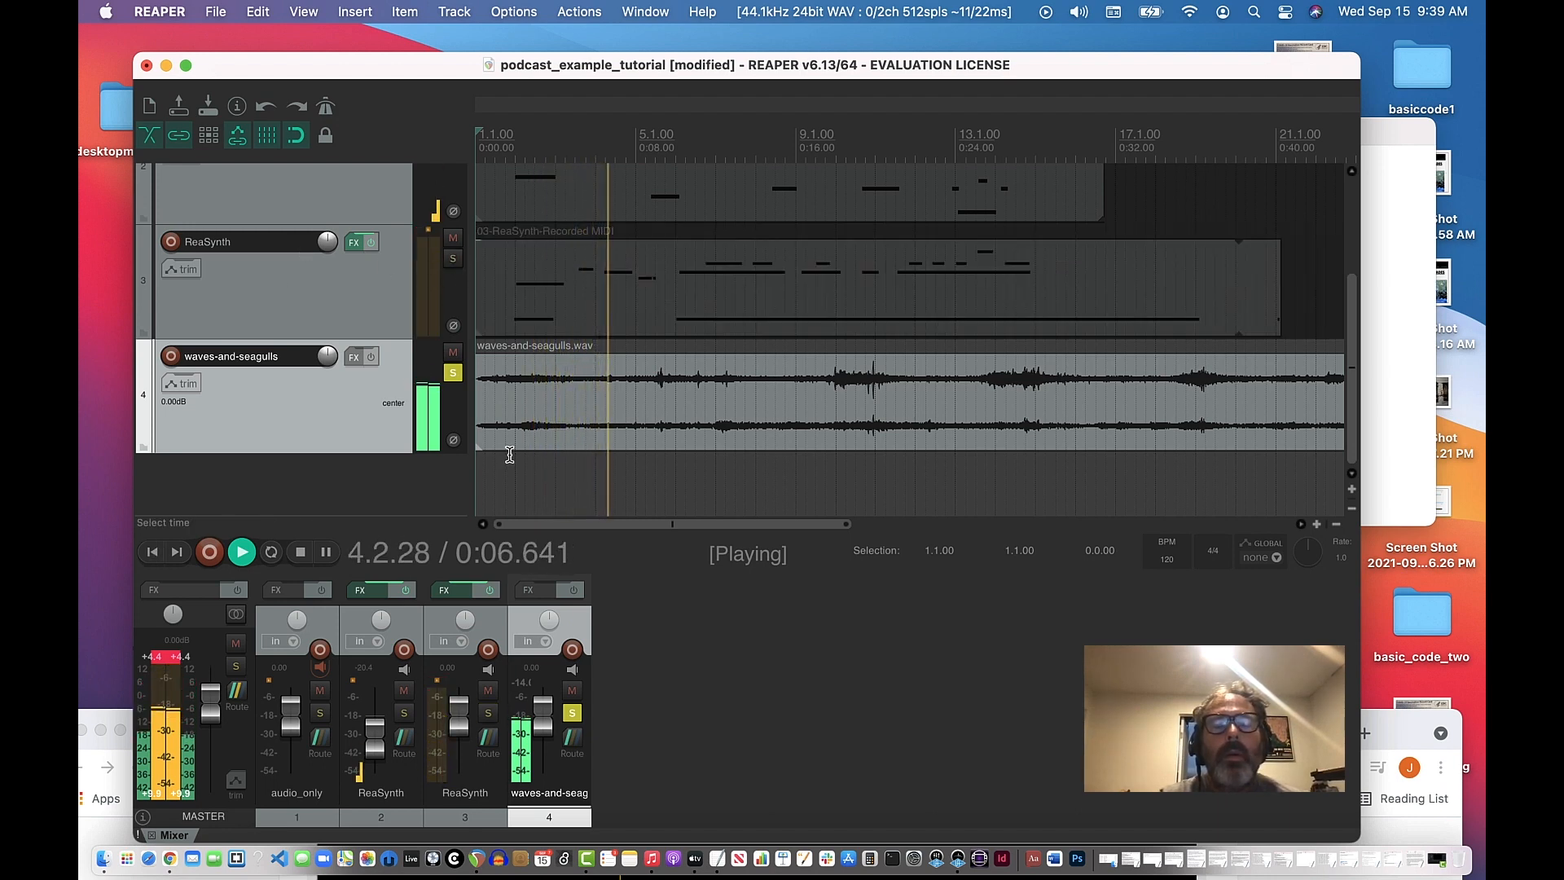
key("space")
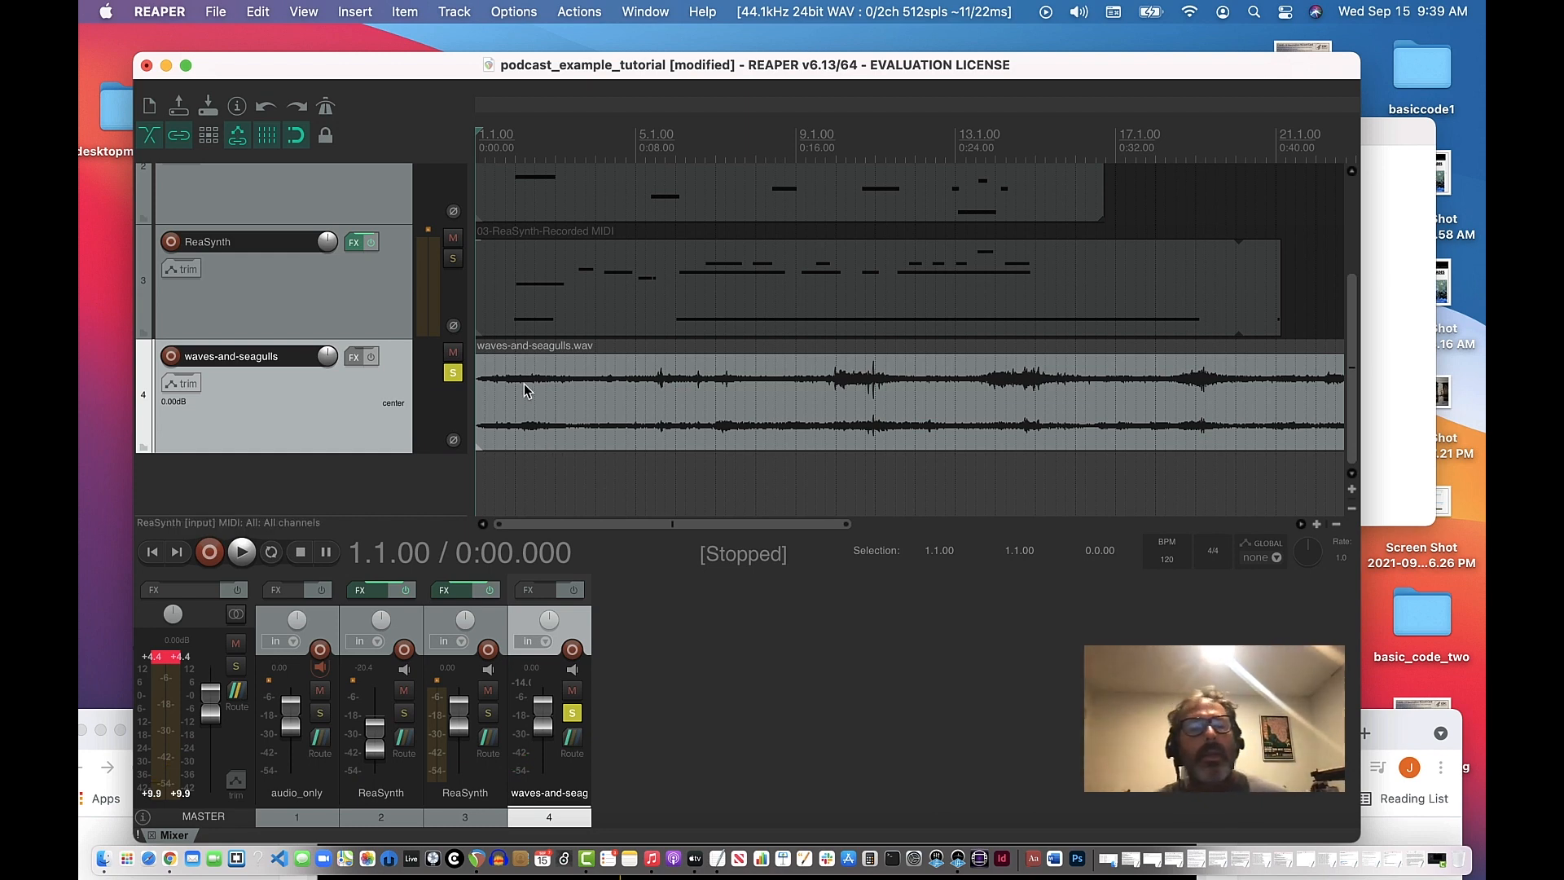
Add a fade-in about 1.4 measures long at the beginning of the waves-and-seagulls clip.
left_click(1352, 489)
left_click(1352, 489)
left_click(1351, 489)
left_click(1351, 489)
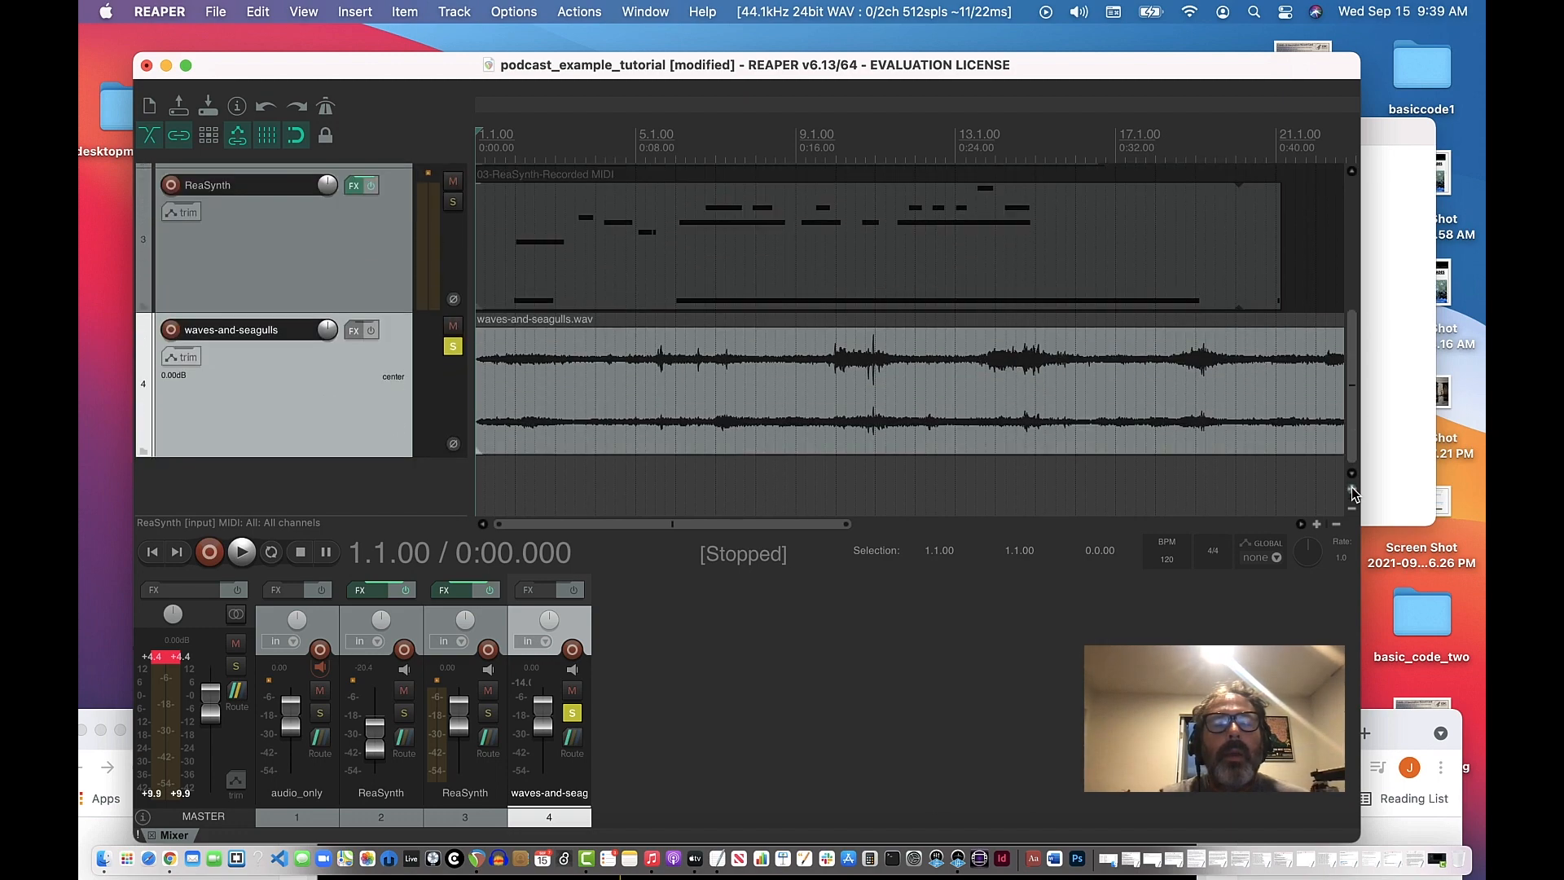
left_click(1351, 489)
left_click(1351, 489)
left_click(1351, 489)
left_click(1352, 489)
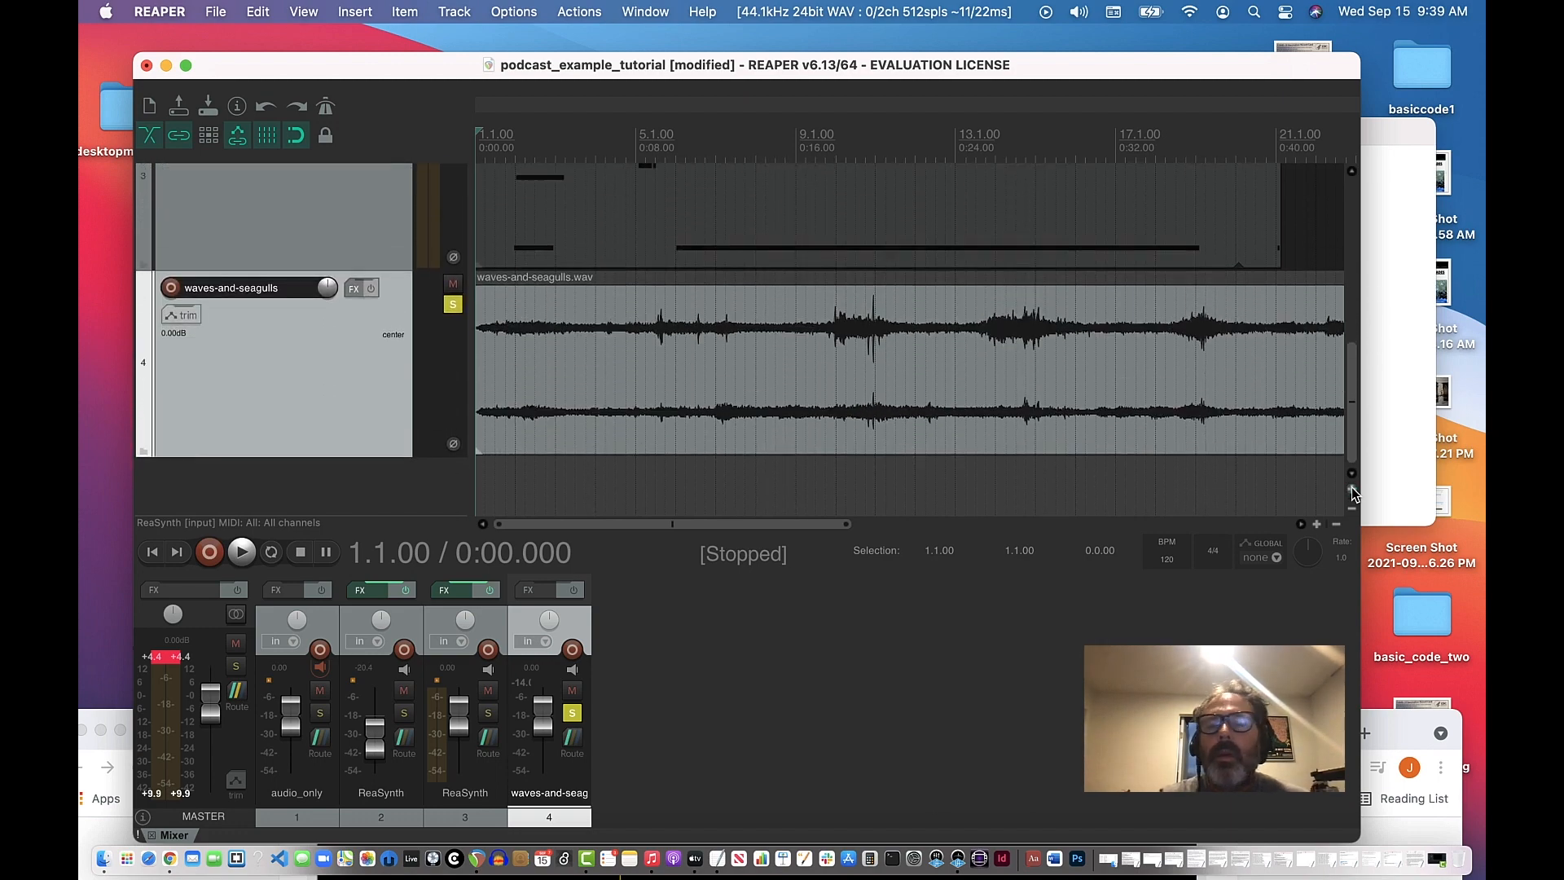
left_click(1318, 524)
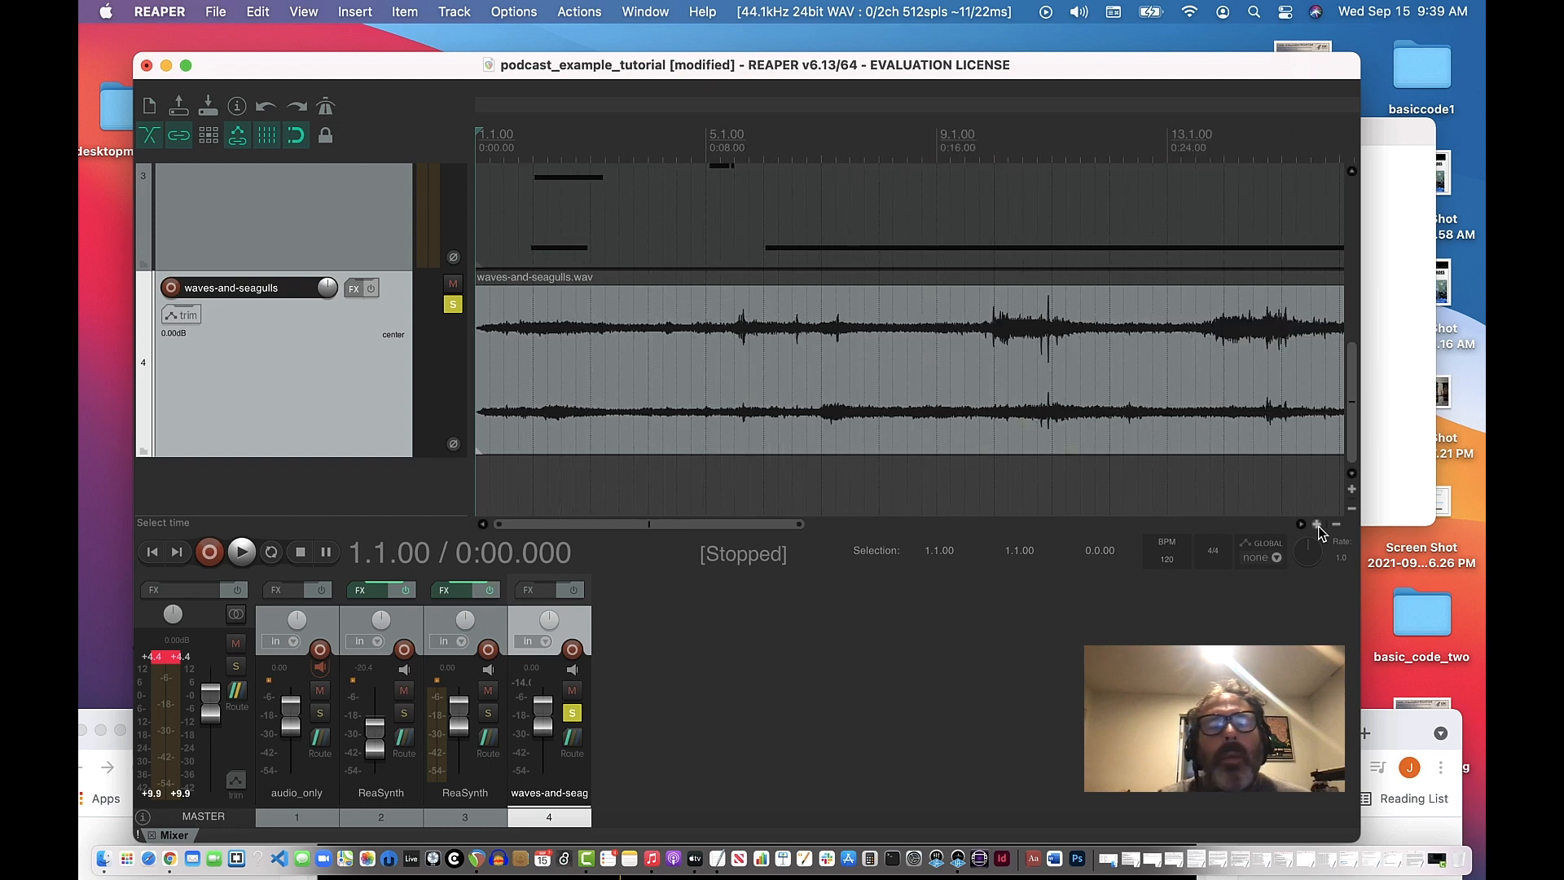
left_click(1317, 523)
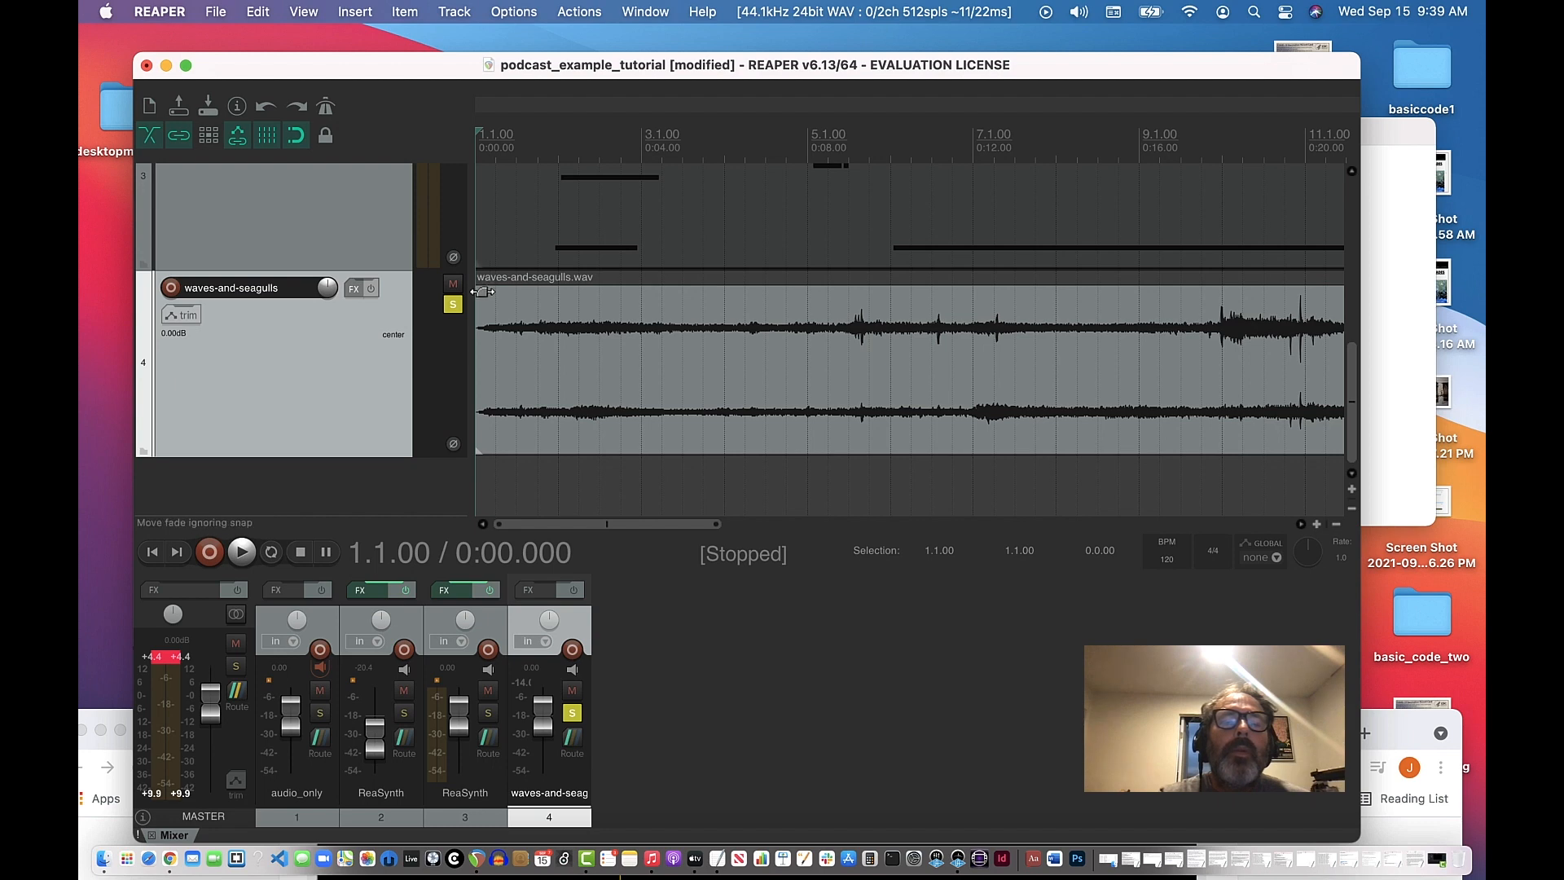
left_click_drag(481, 291, 593, 293)
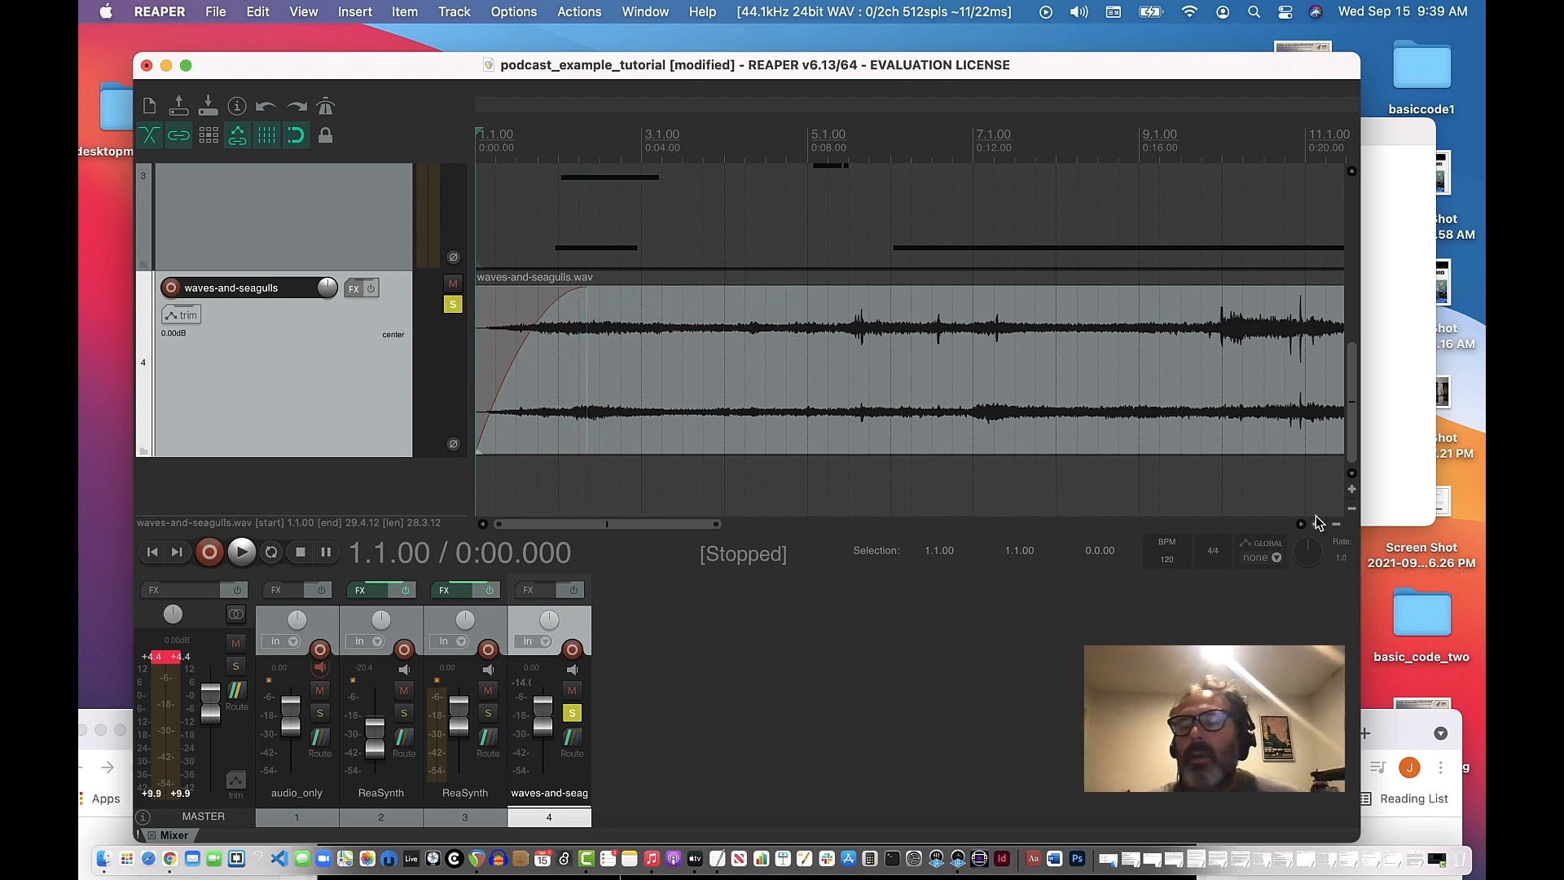
Set a time selection from 28.4.00 to 29.4.00 over the waves-and-seagulls clip's quiet ending and select the clip.
left_click_drag(702, 525, 1199, 579)
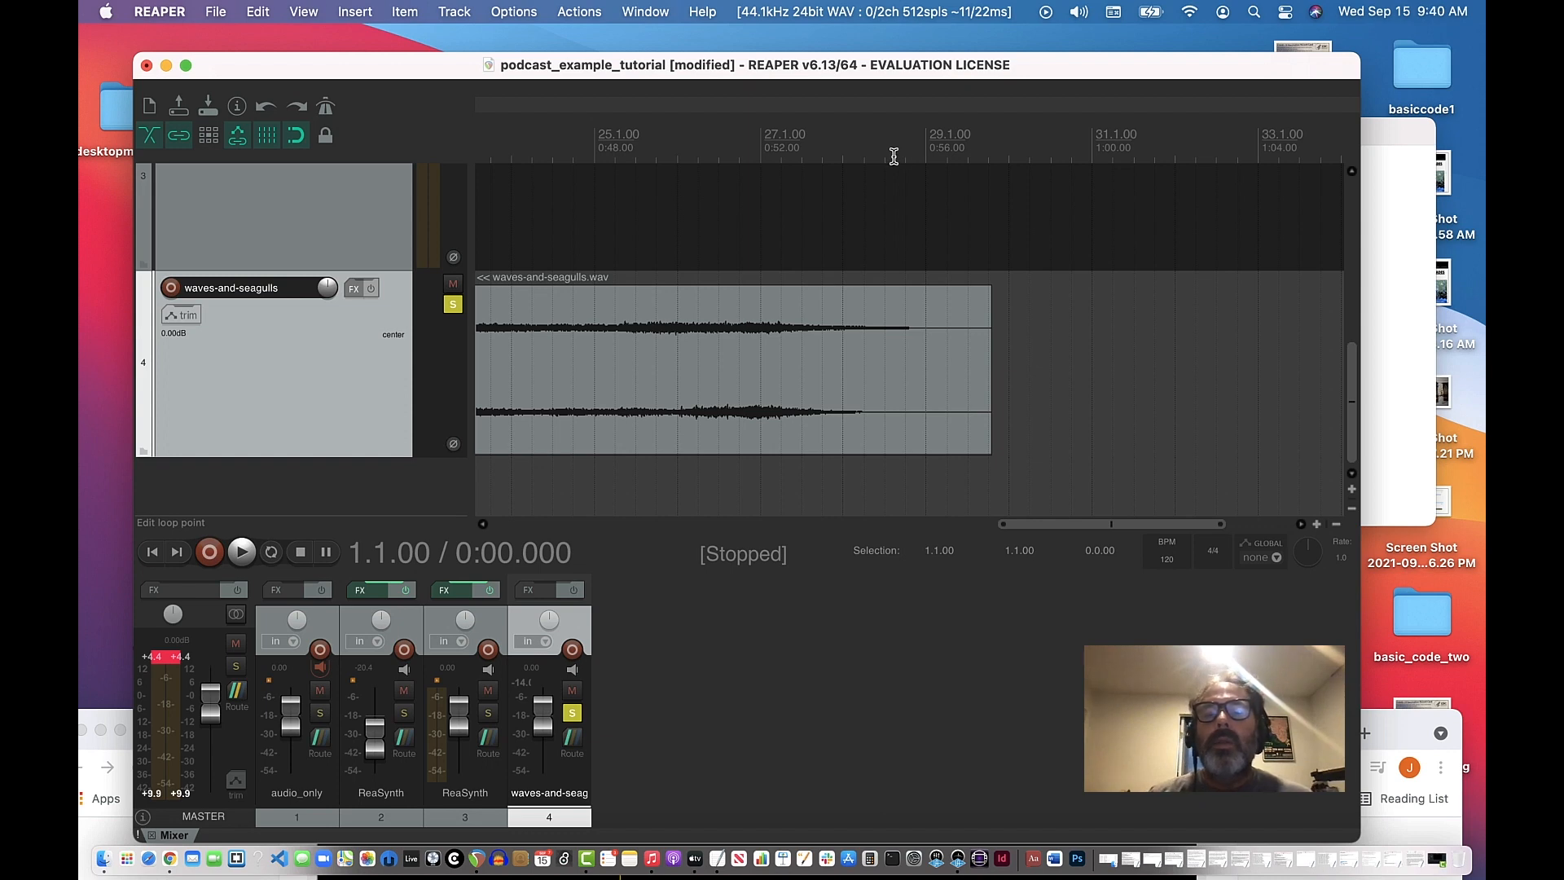
left_click_drag(910, 153, 991, 153)
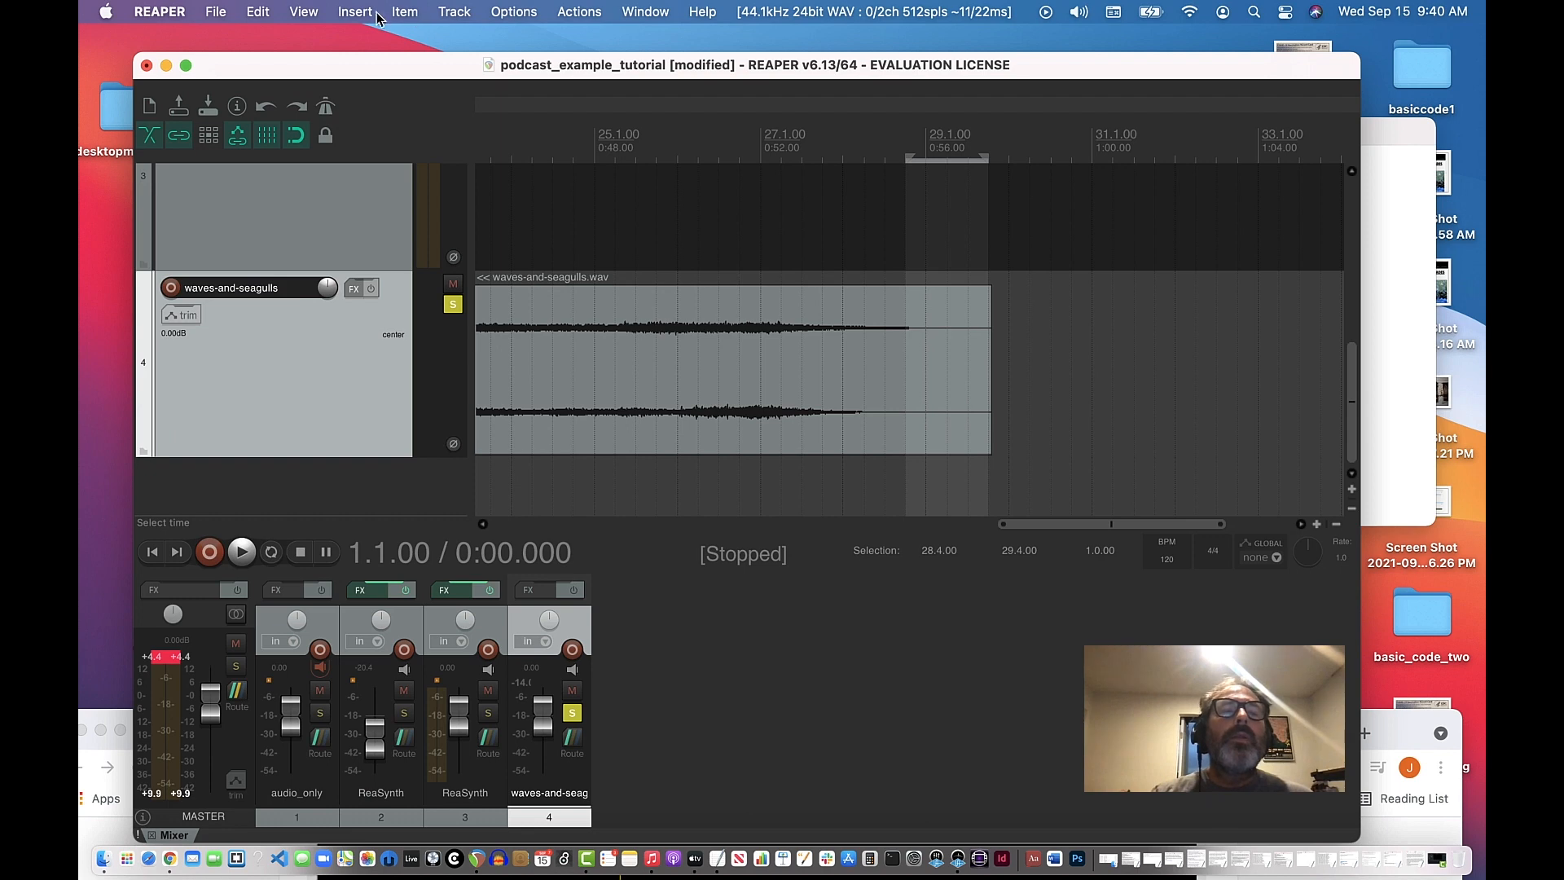
left_click(258, 12)
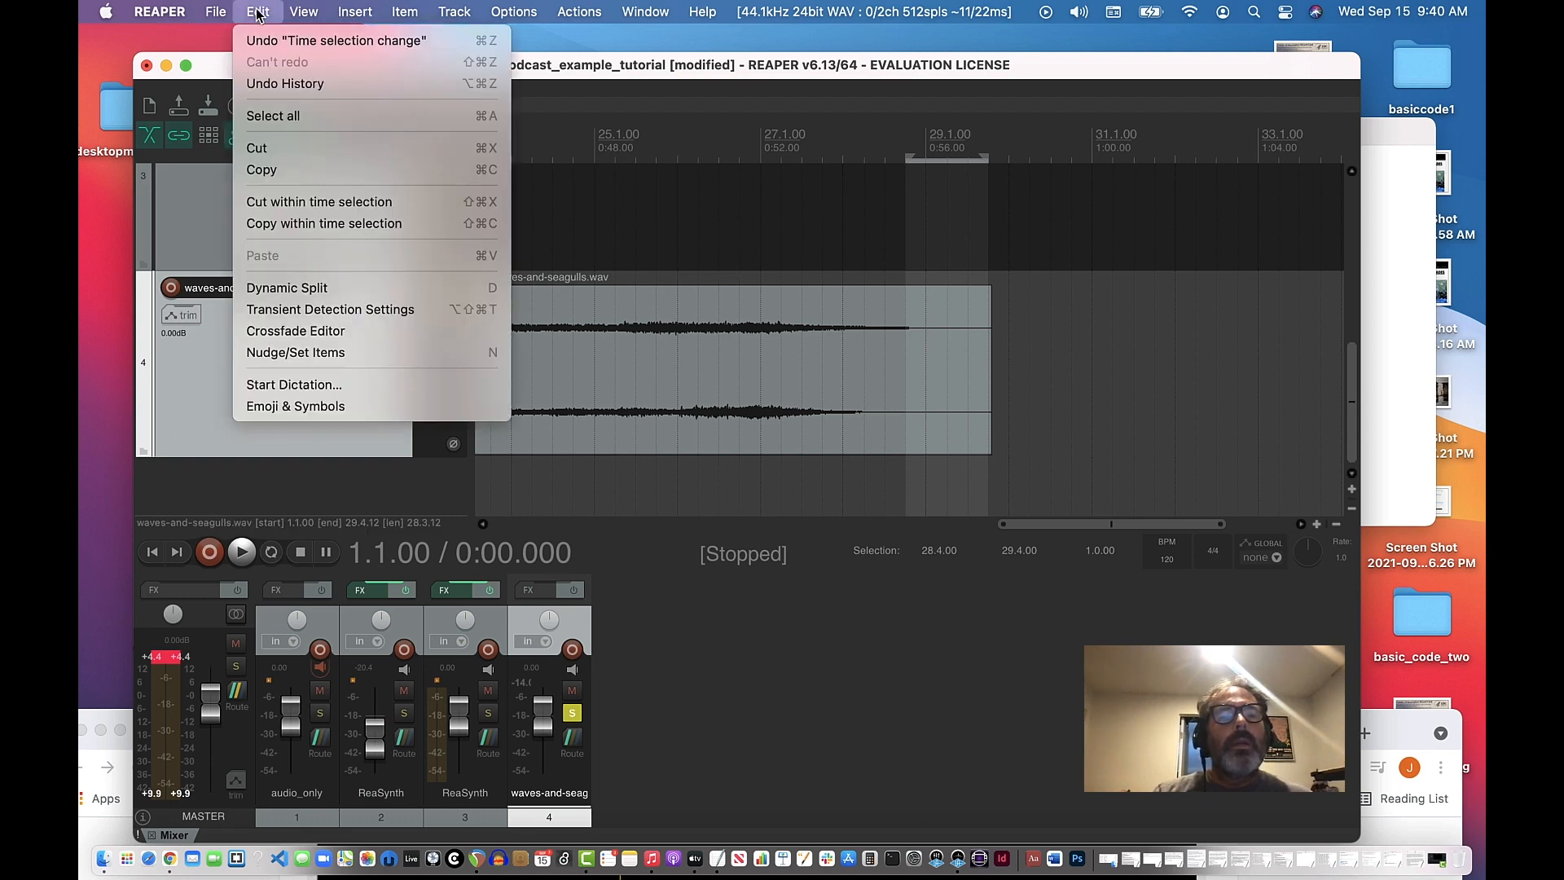
left_click(295, 204)
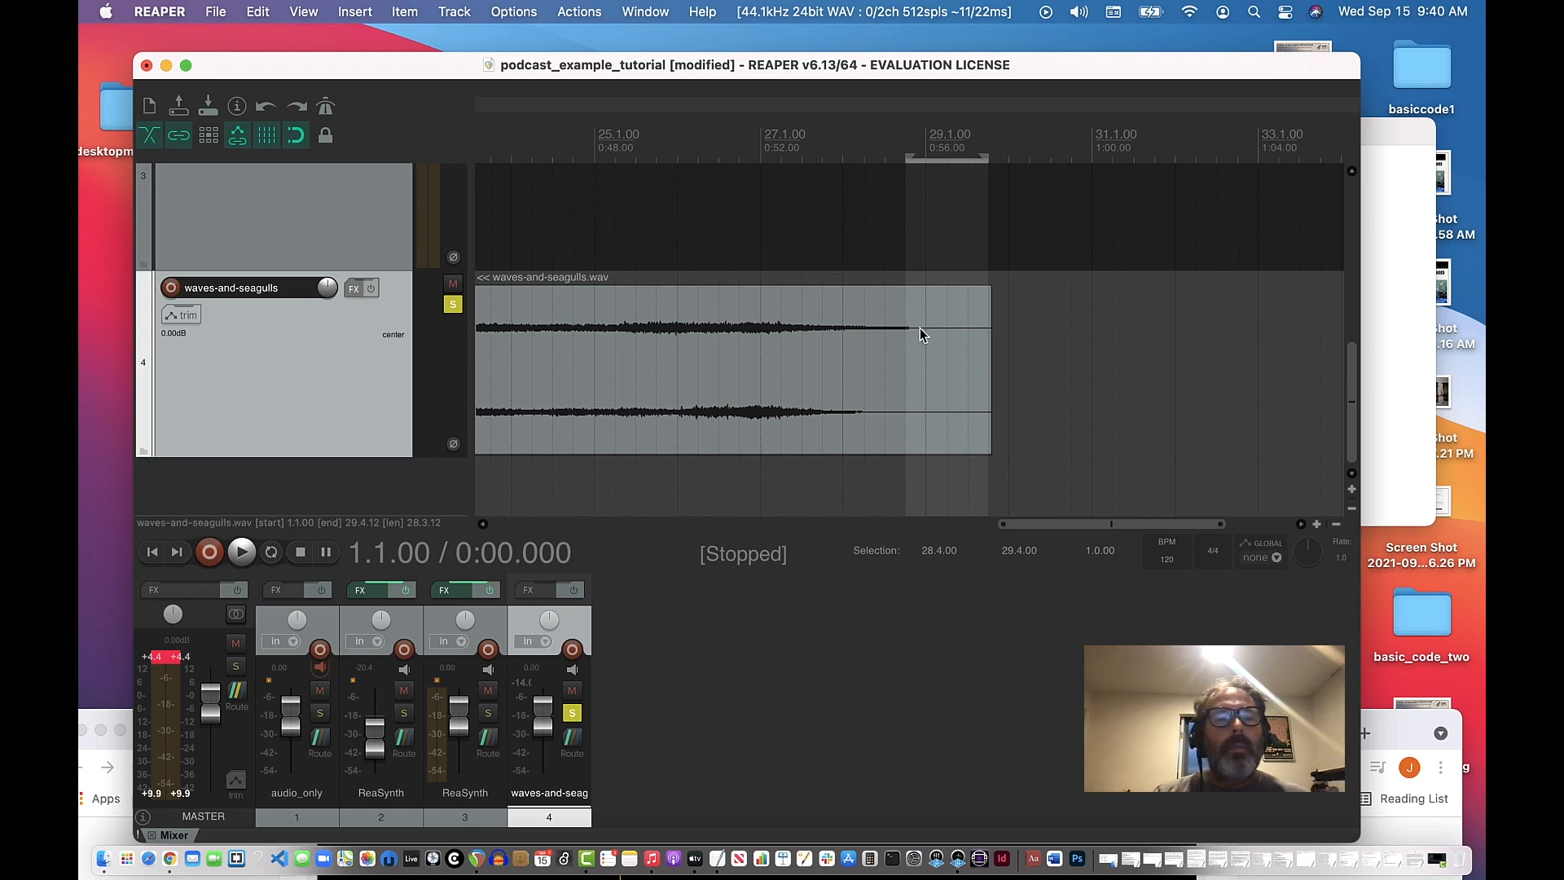
left_click(872, 291)
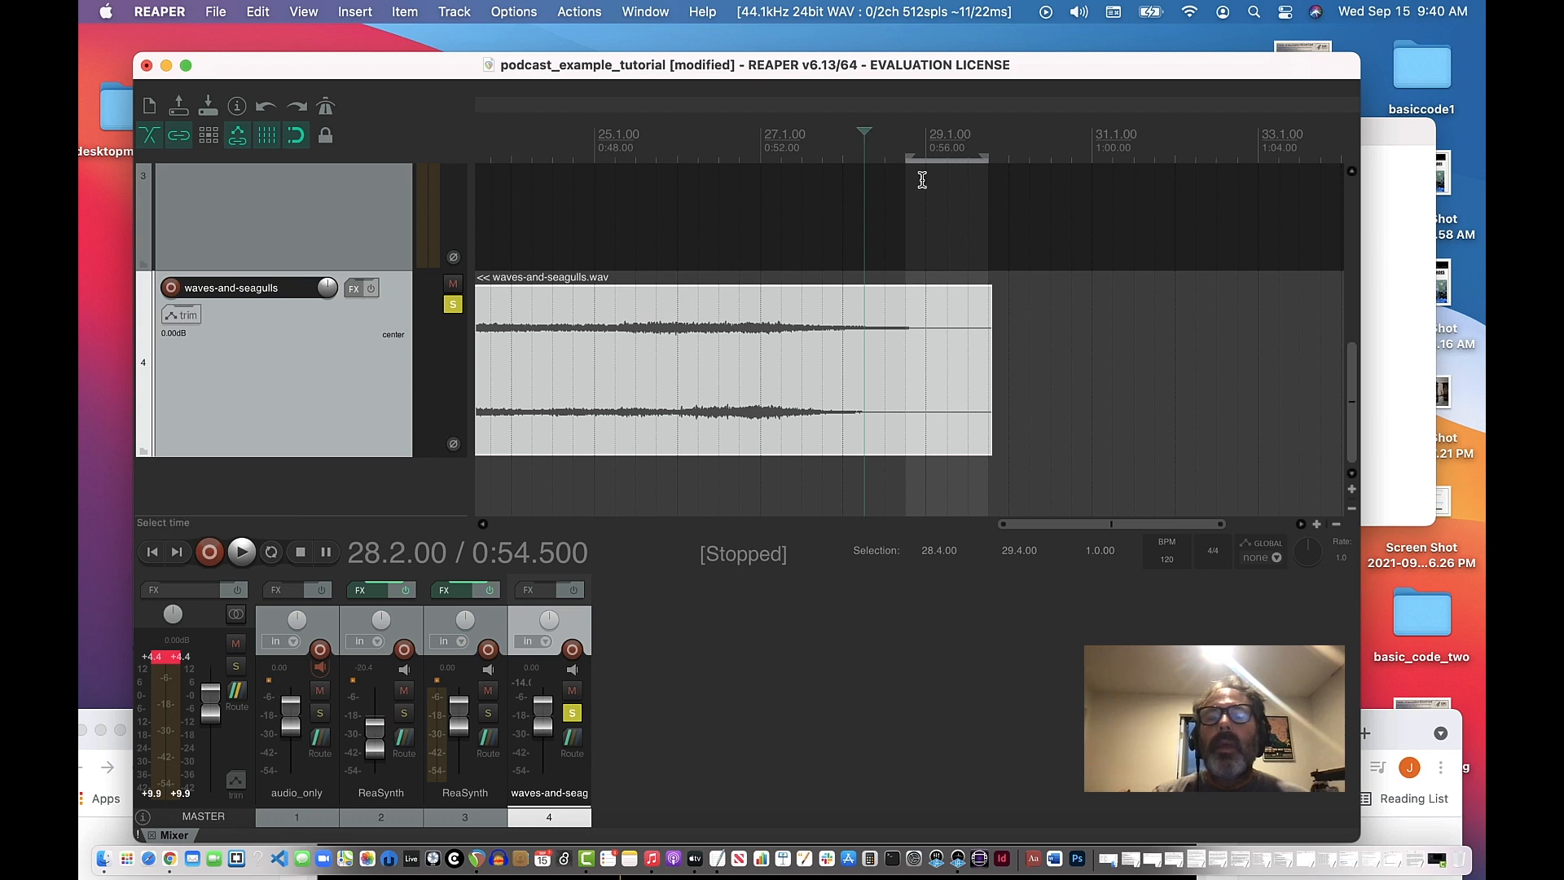
Try to cut the selected clip within the 28.4.00 to 29.4.00 time selection, and undo the cut.
left_click(261, 11)
left_click(302, 201)
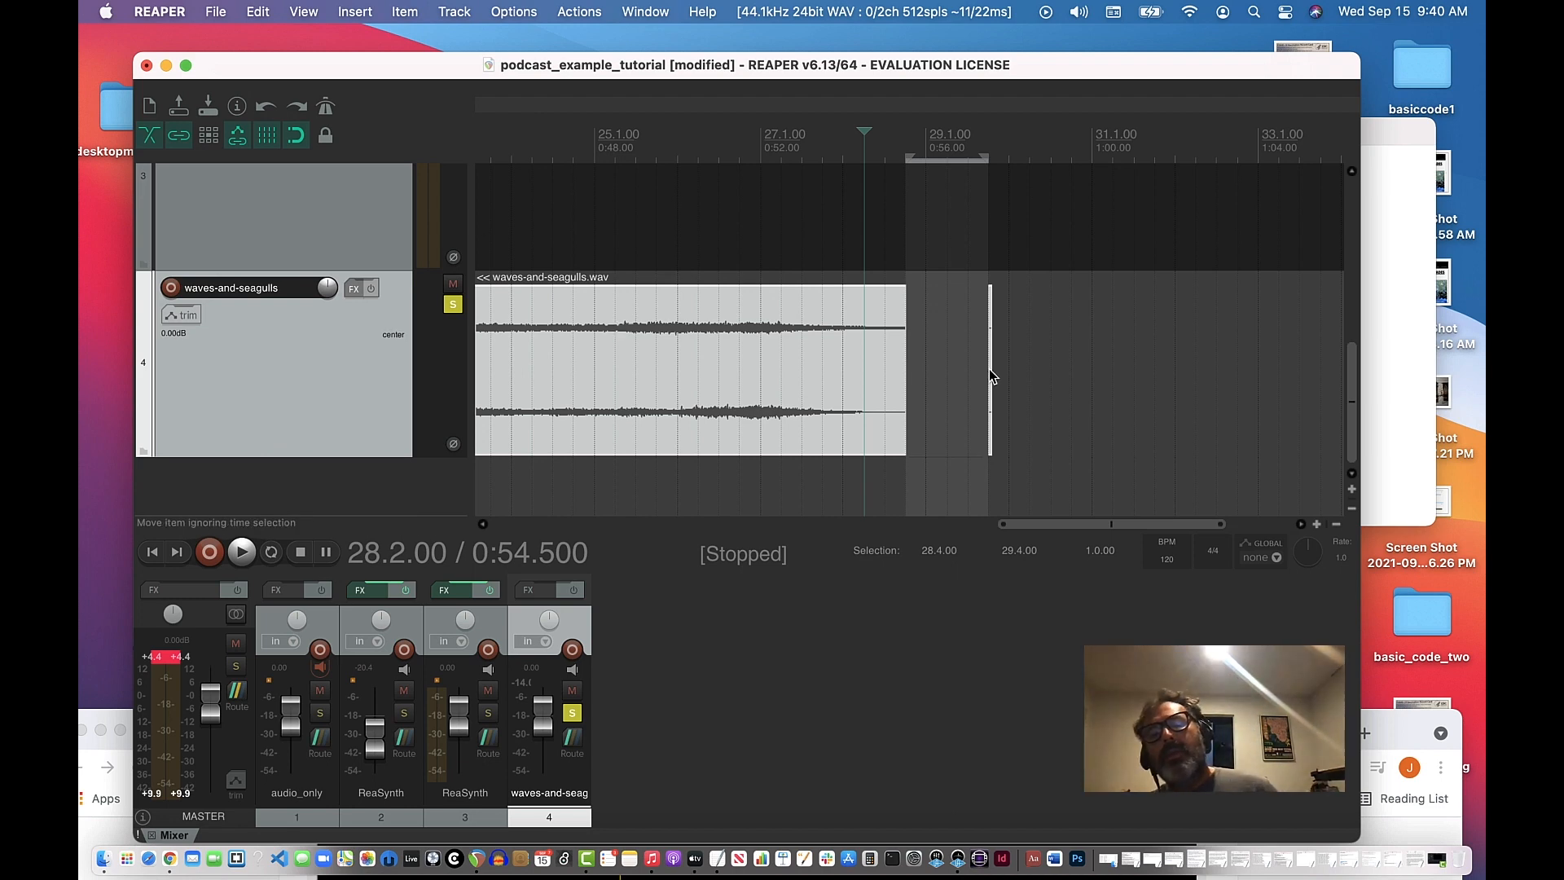
left_click_drag(989, 371, 992, 371)
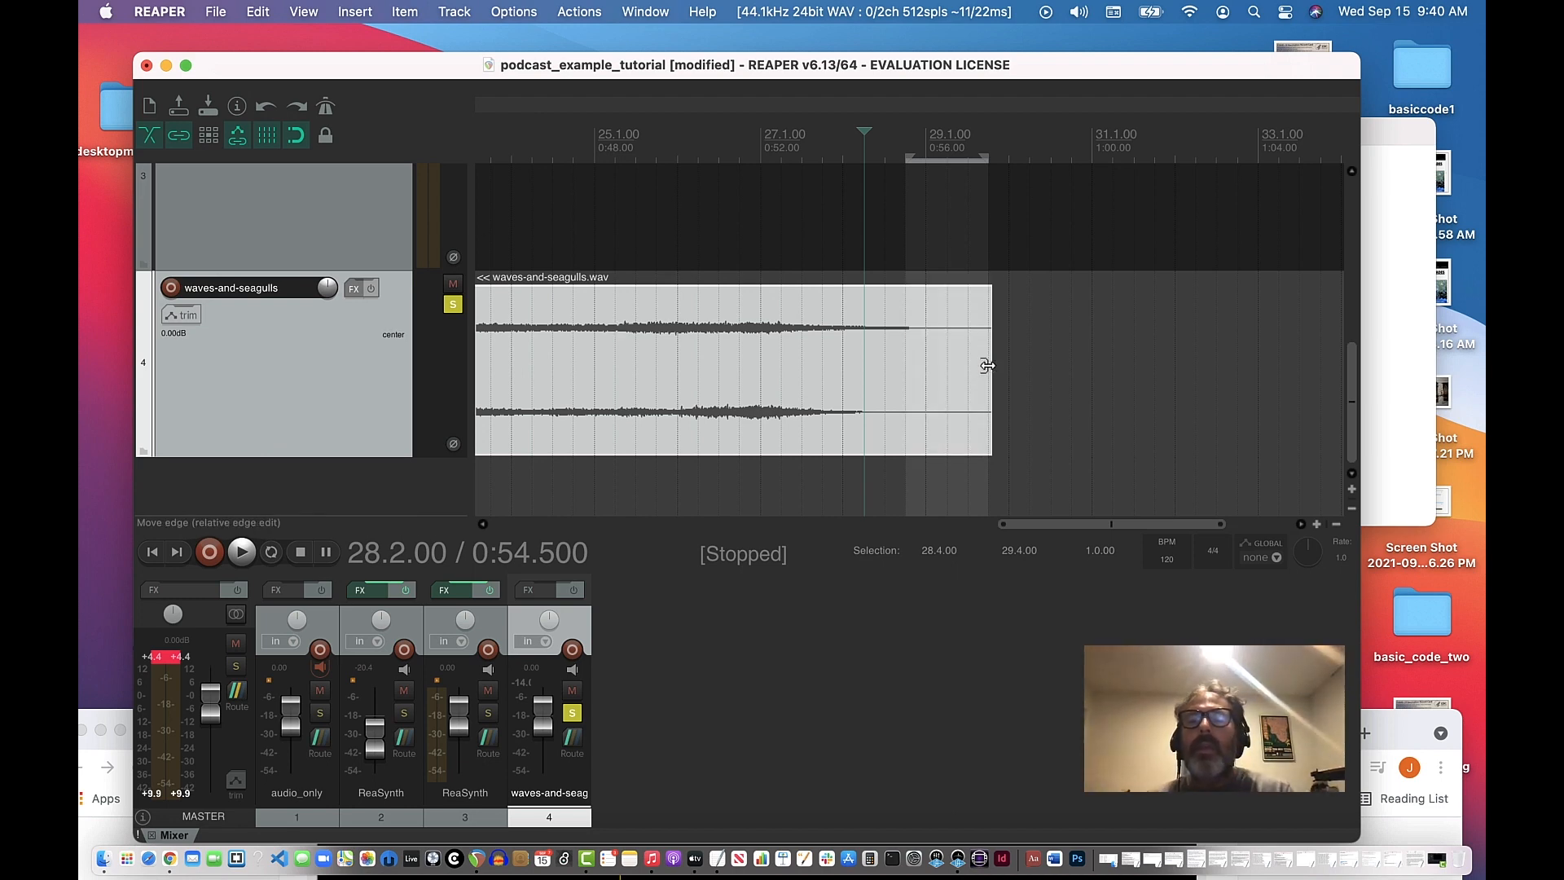
Extend the time selection's end to 30.1.00 and cut the clip's ending within the time selection.
left_click_drag(1000, 160, 1002, 161)
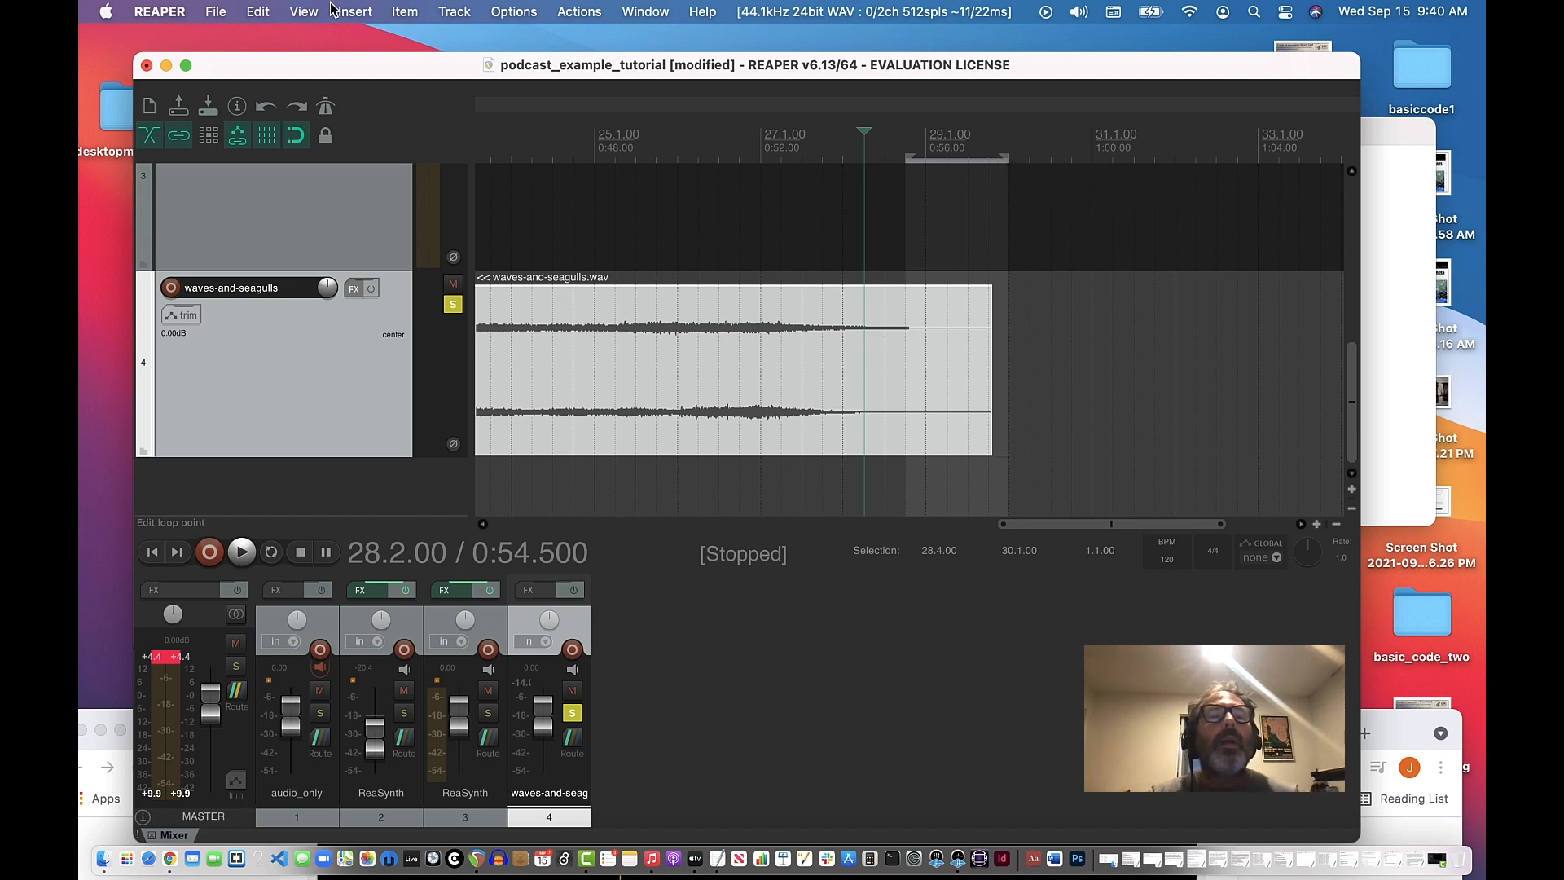
left_click(266, 11)
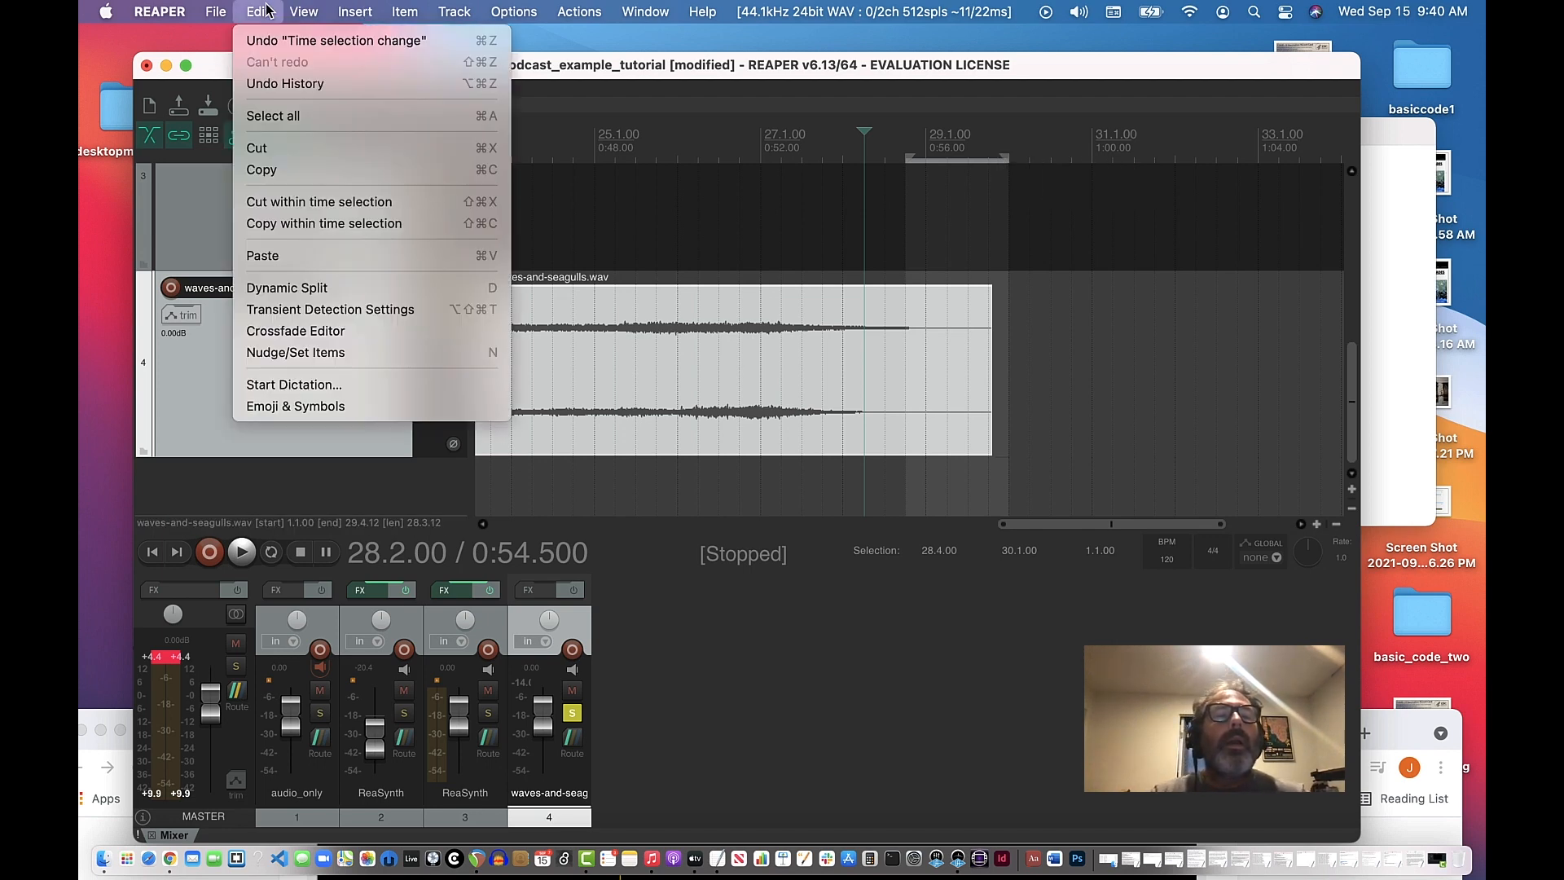
left_click(309, 201)
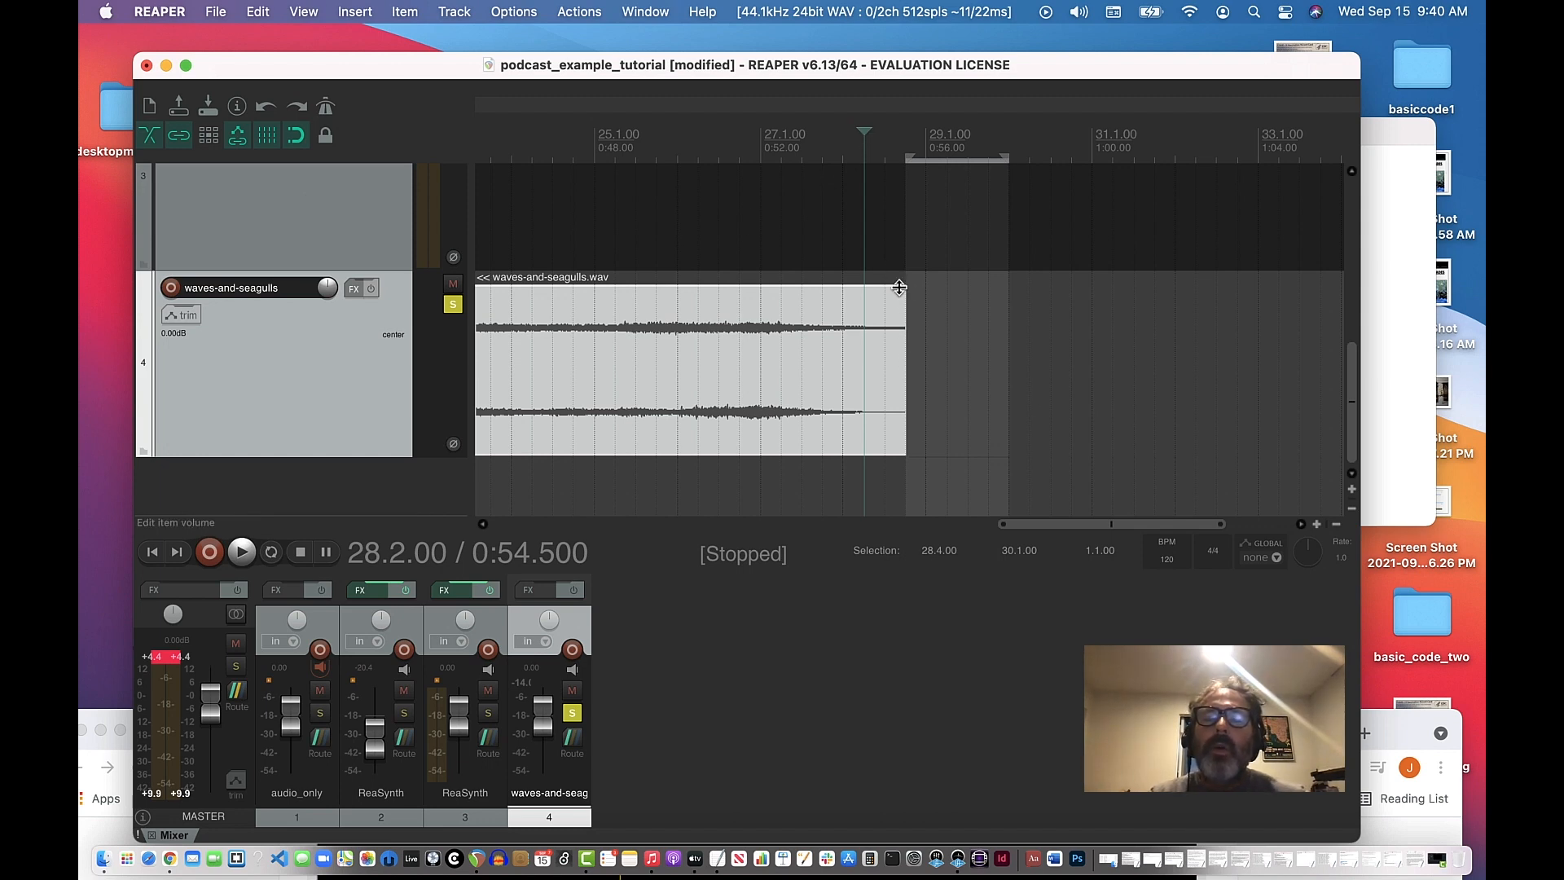
Add a fade-out about 1.6 measures long at the end of the waves-and-seagulls clip and save the project.
left_click_drag(901, 288, 774, 364)
key("super+s")
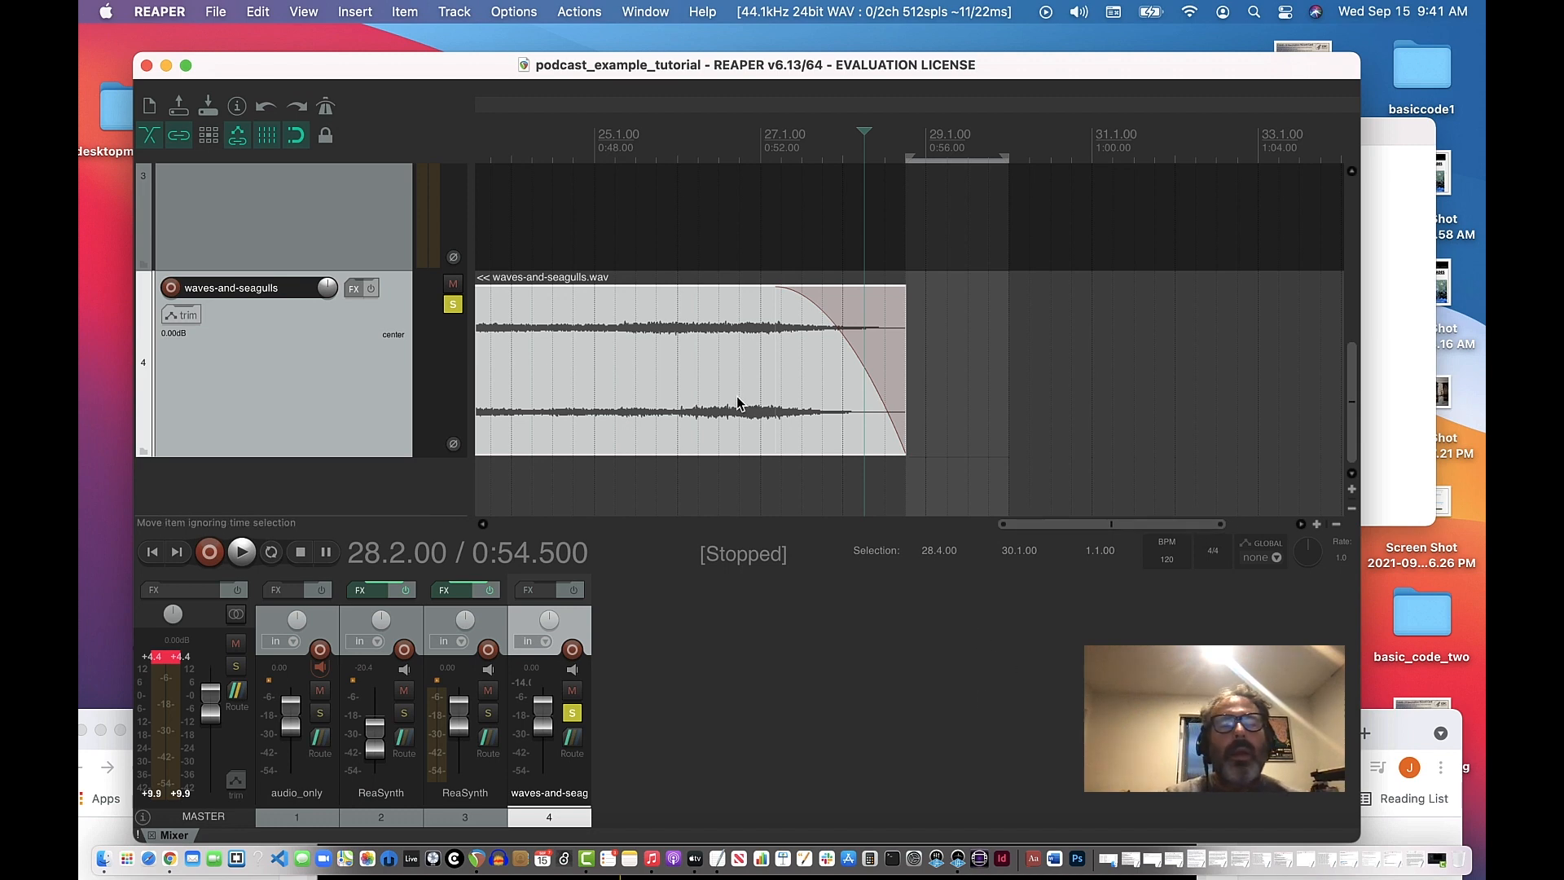
scroll(709, 246, "up", 2)
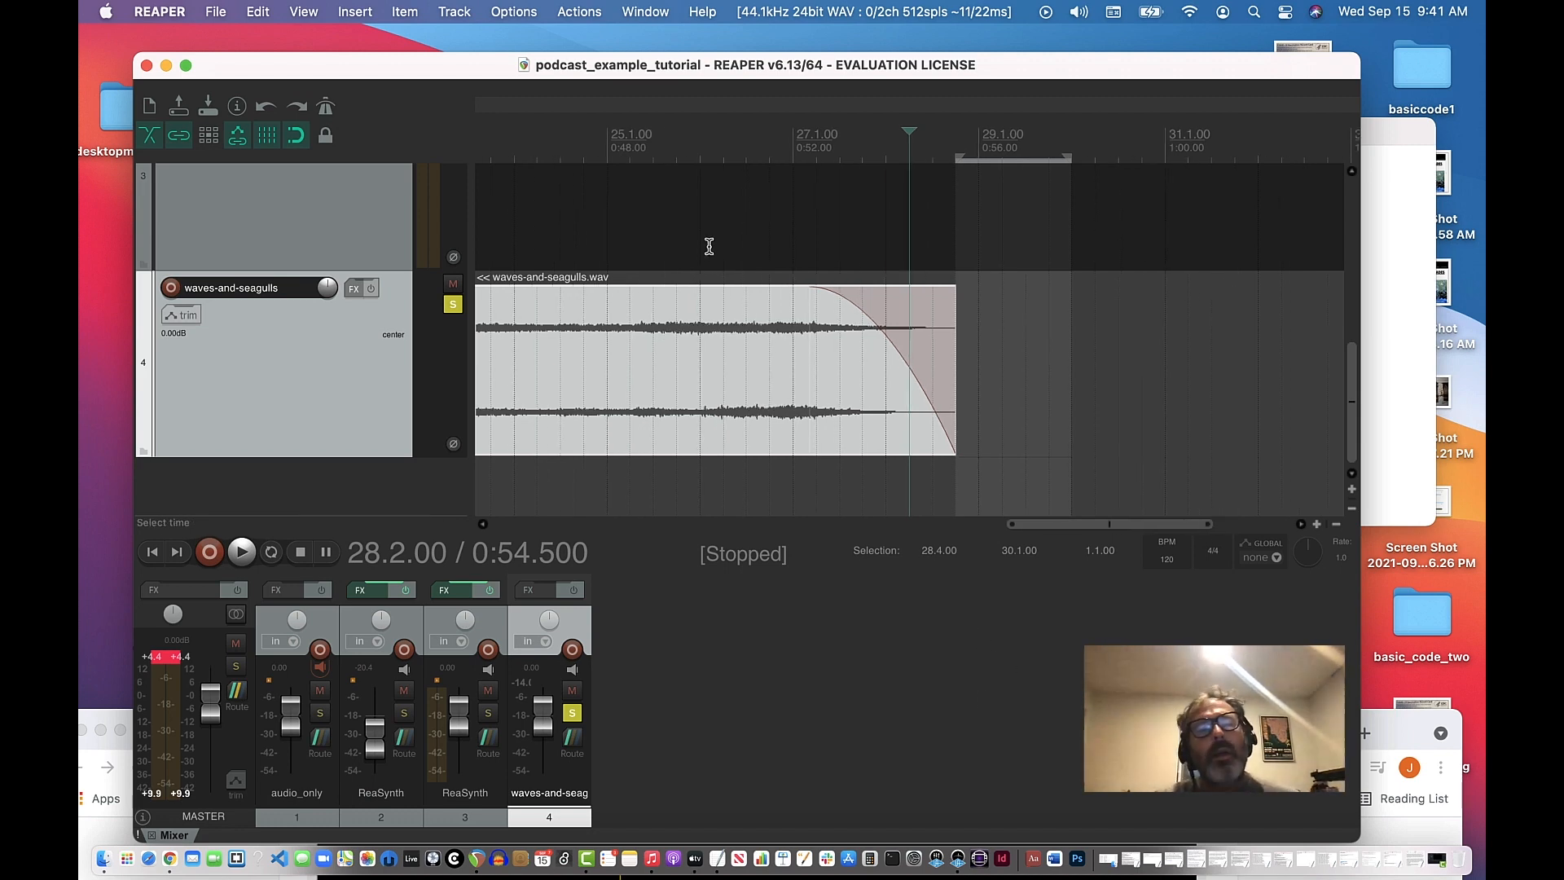
scroll(709, 246, "left", 3)
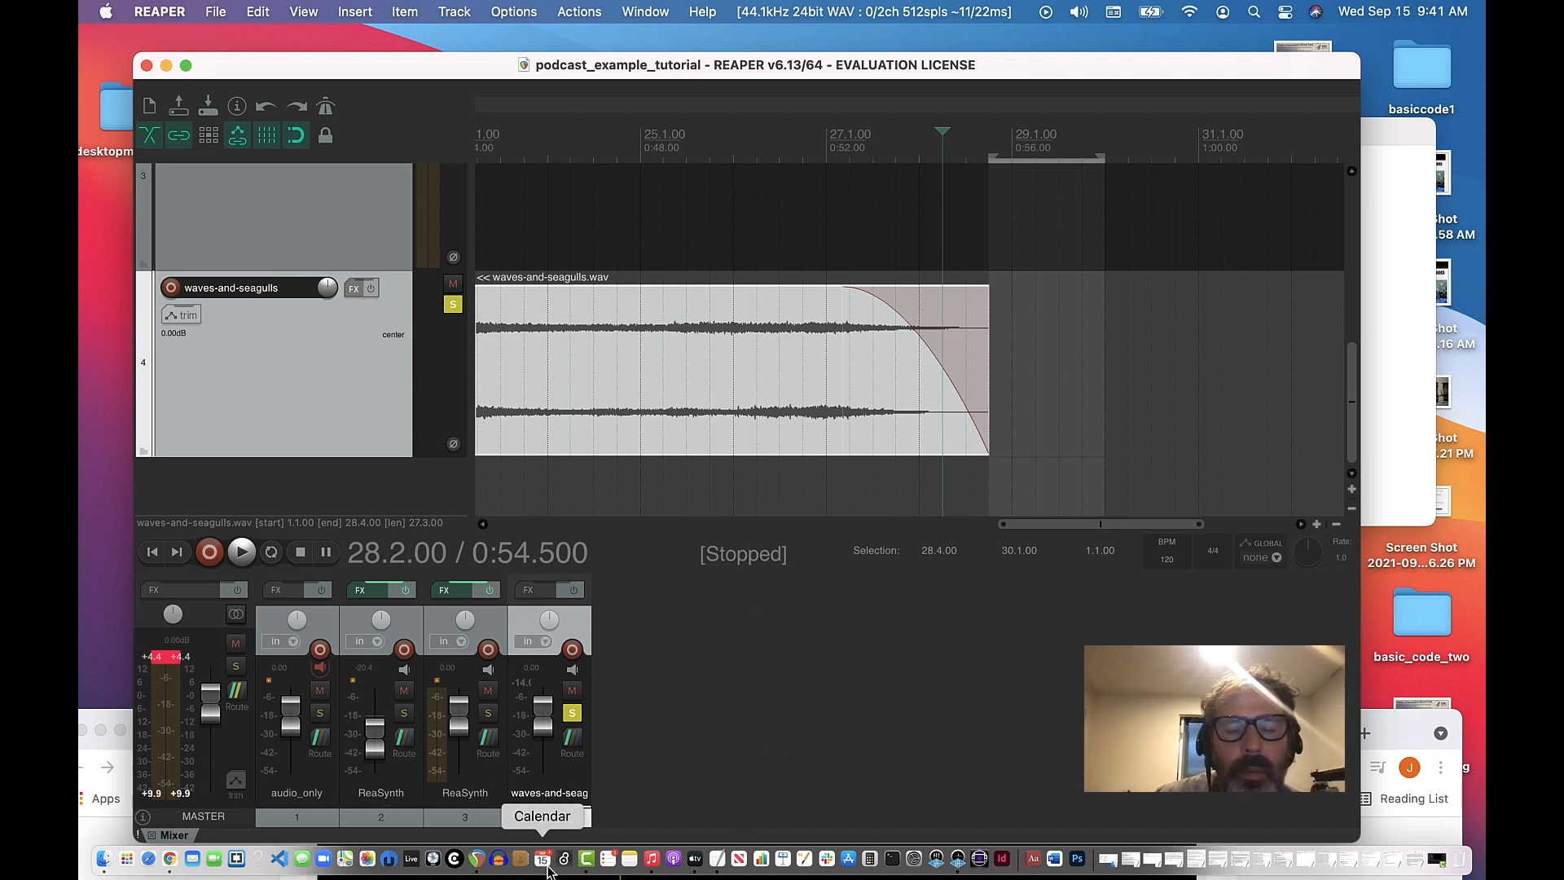
Switch to Camtasia 2020 and move its window so that the Share and Properties controls are in view.
left_click(592, 862)
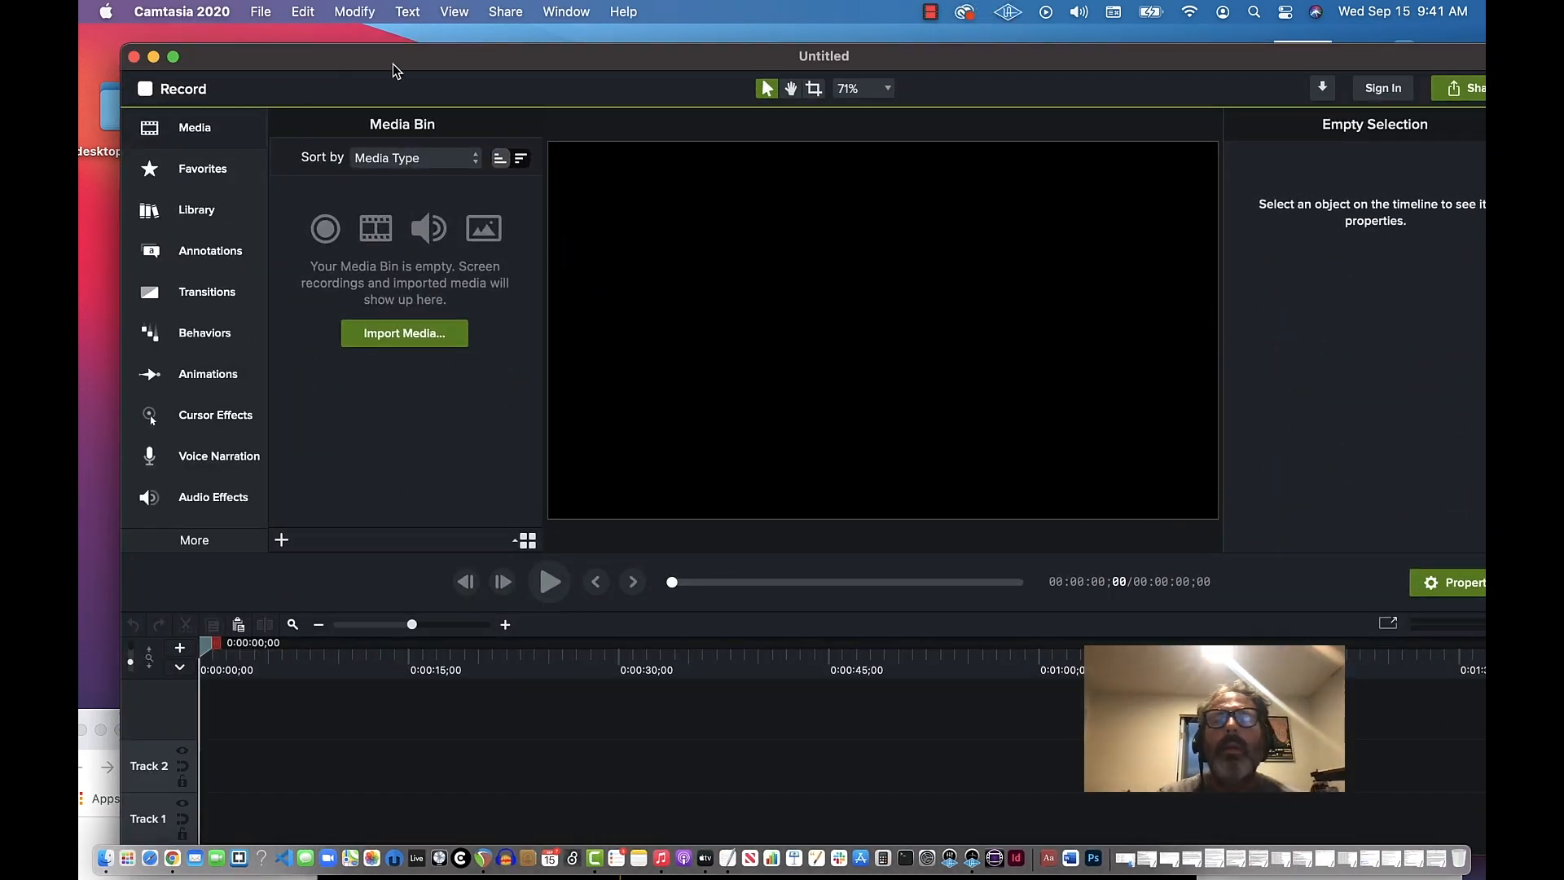
left_click_drag(398, 59, 314, 39)
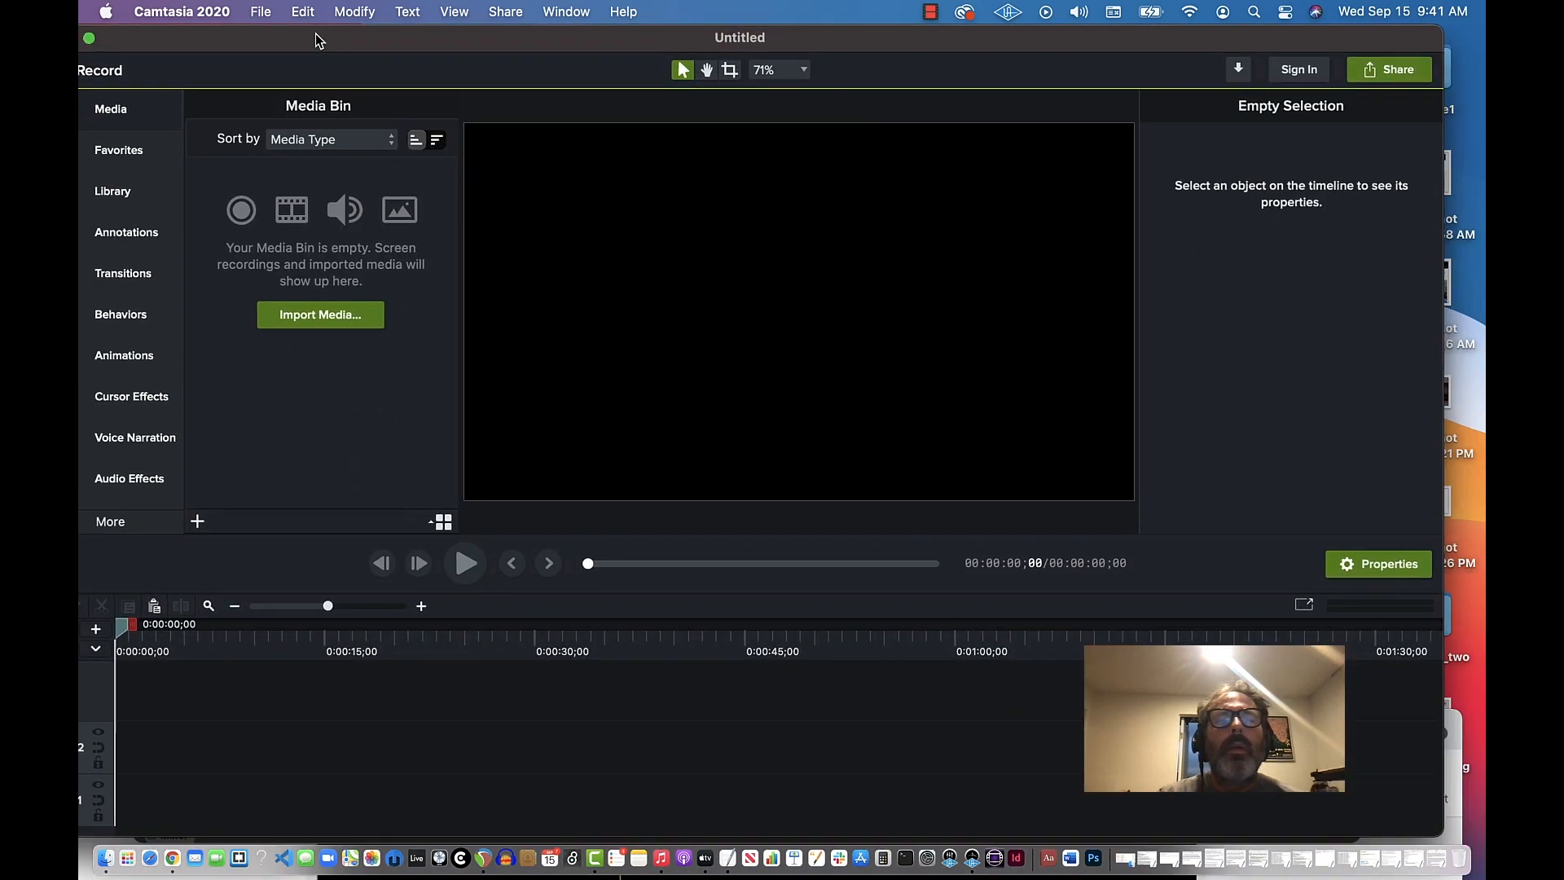